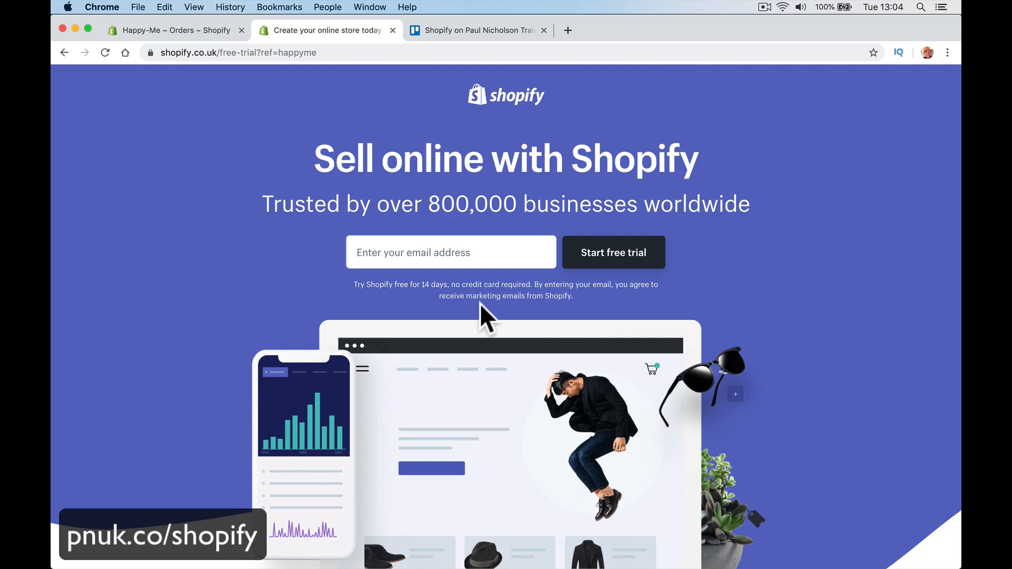
Step: Select the free-trial path after shopify.co.uk in the address bar so it can be replaced
{"action": "scroll", "coordinate": [481, 307], "scroll_direction": "down", "scroll_amount": 15}
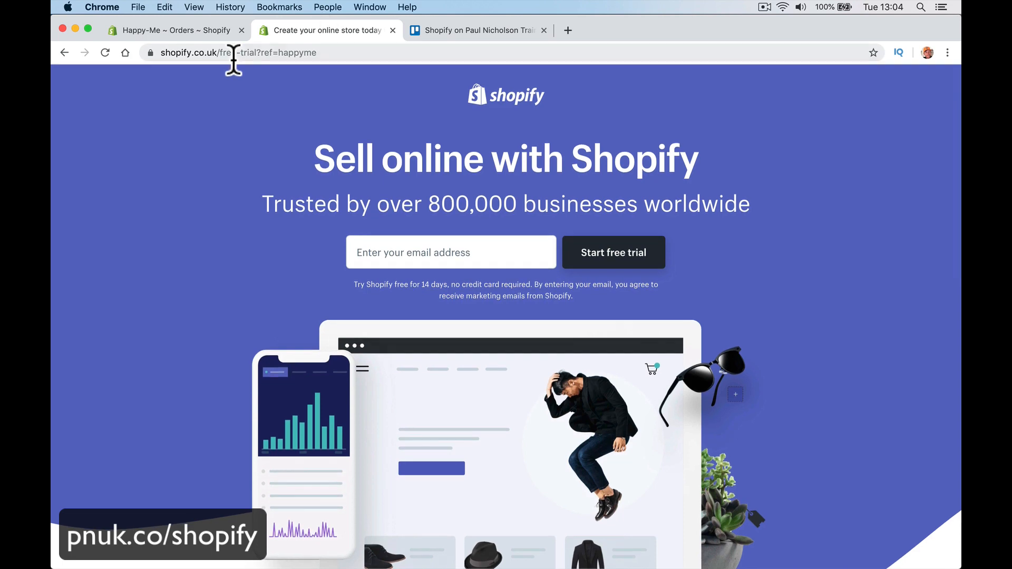
{"action": "left_click", "coordinate": [224, 53]}
{"action": "left_click_drag", "start_coordinate": [214, 52], "coordinate": [420, 52]}
Step: Load shopify.co.uk/pricing and scroll down through the plan comparison
{"action": "type", "text": "ps://www.shopify.co.uk/p"}
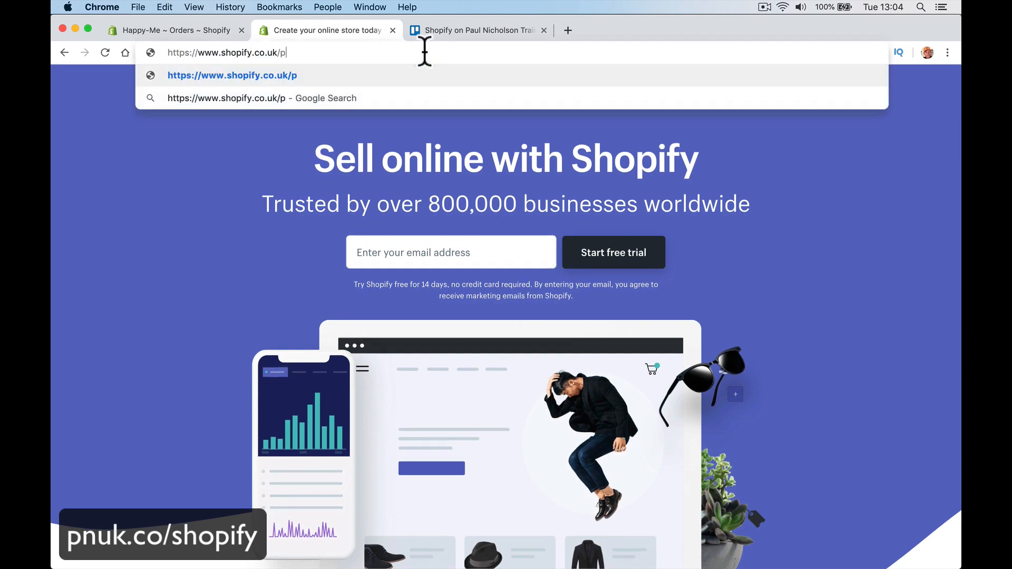
{"action": "type", "text": "ricing"}
{"action": "key", "text": "Return"}
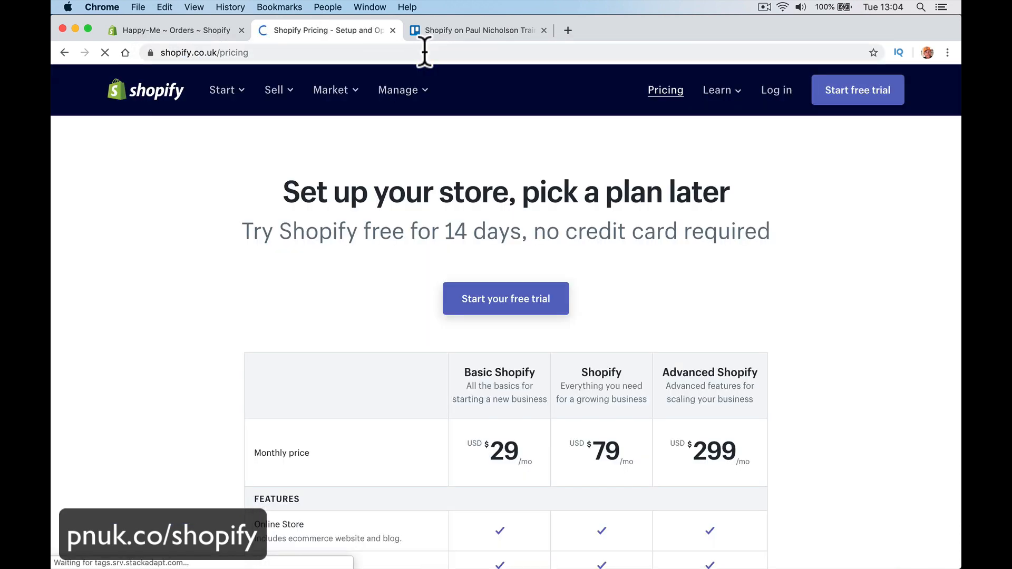
{"action": "scroll", "coordinate": [418, 147], "scroll_direction": "down", "scroll_amount": 5}
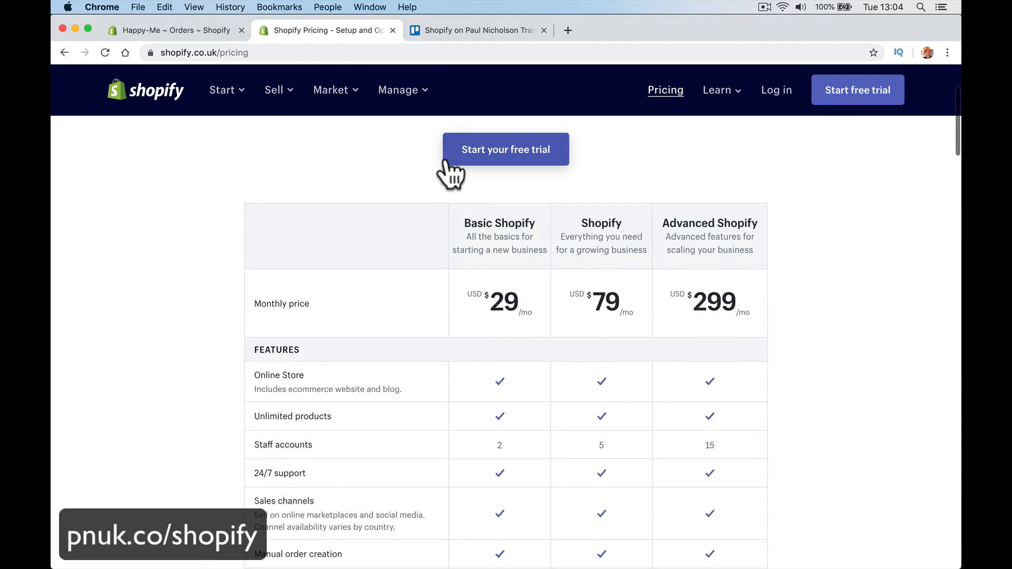
{"action": "scroll", "coordinate": [447, 163], "scroll_direction": "down", "scroll_amount": 15}
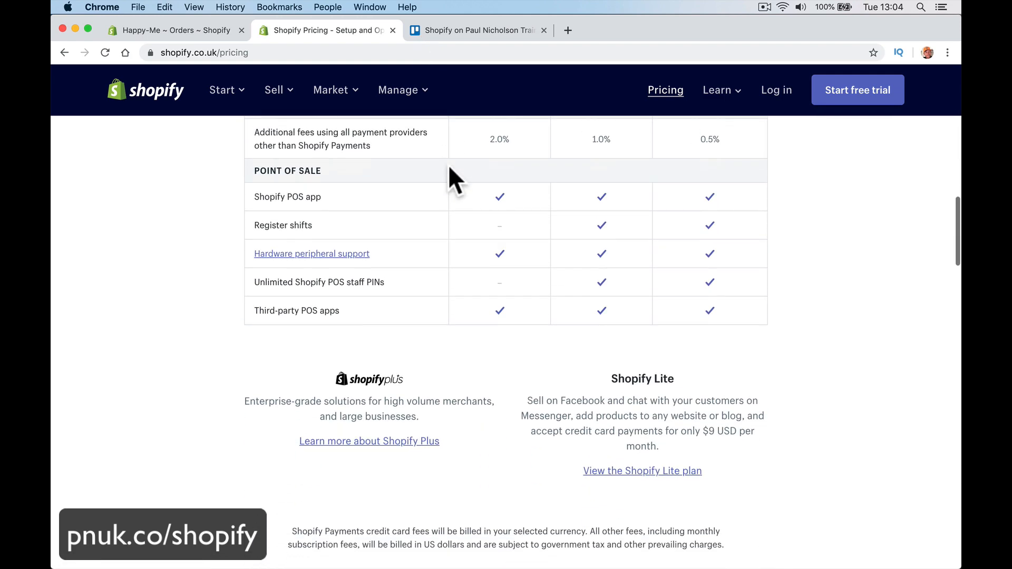
{"action": "scroll", "coordinate": [449, 164], "scroll_direction": "down", "scroll_amount": 1}
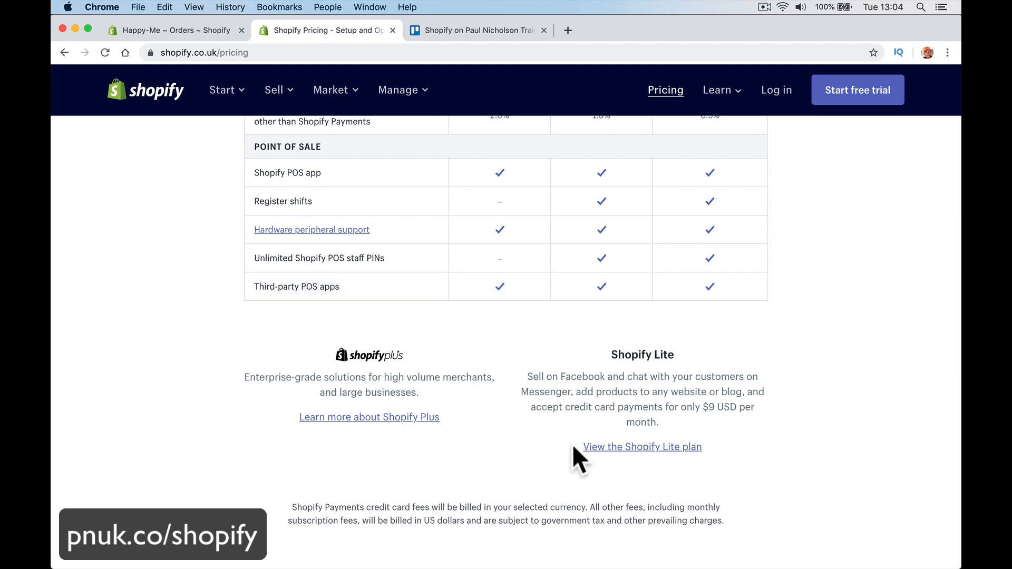
Step: Browse the Shopify Lite plan details, then swipe back to the pricing page
{"action": "left_click", "coordinate": [607, 448]}
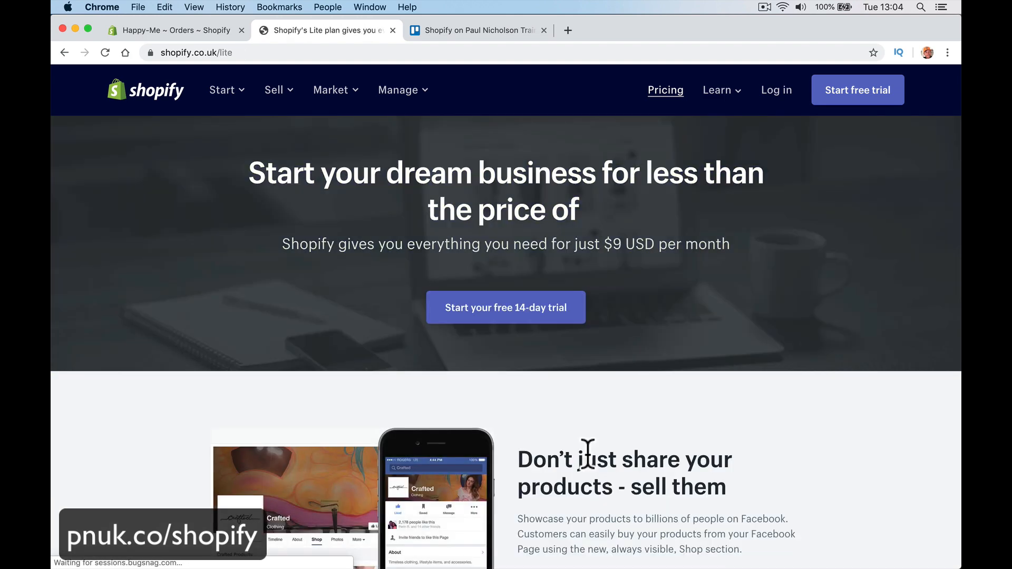
{"action": "scroll", "coordinate": [588, 455], "scroll_direction": "down", "scroll_amount": 12}
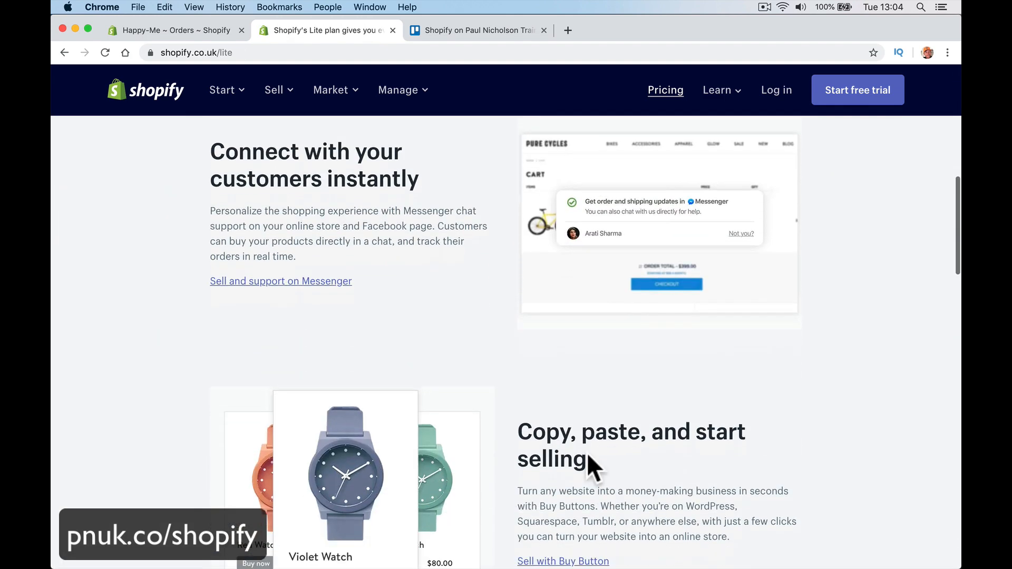
{"action": "scroll", "coordinate": [587, 459], "scroll_direction": "down", "scroll_amount": 6}
{"action": "scroll", "coordinate": [587, 458], "scroll_direction": "left", "scroll_amount": 5}
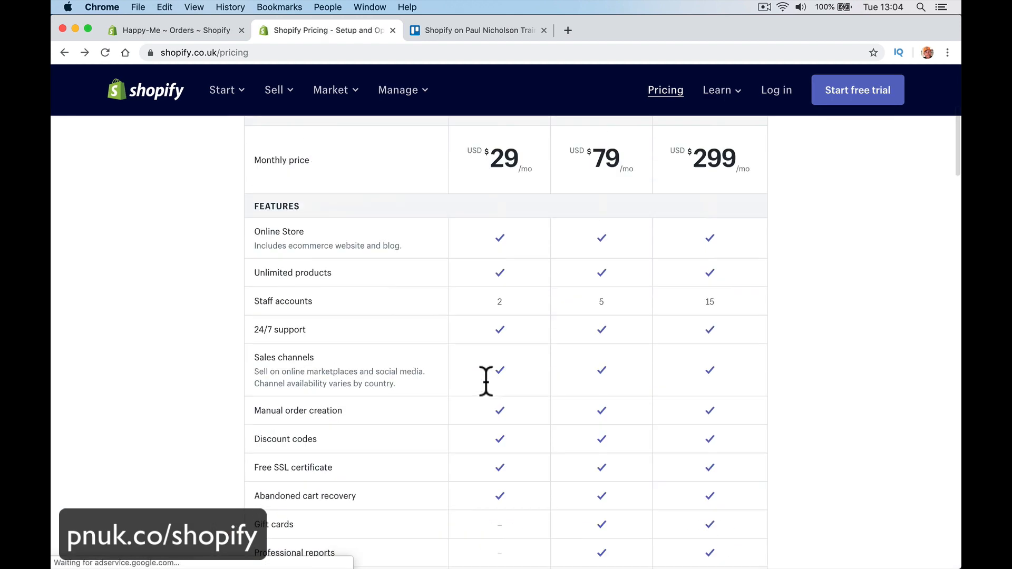
{"action": "scroll", "coordinate": [486, 381], "scroll_direction": "up", "scroll_amount": 5}
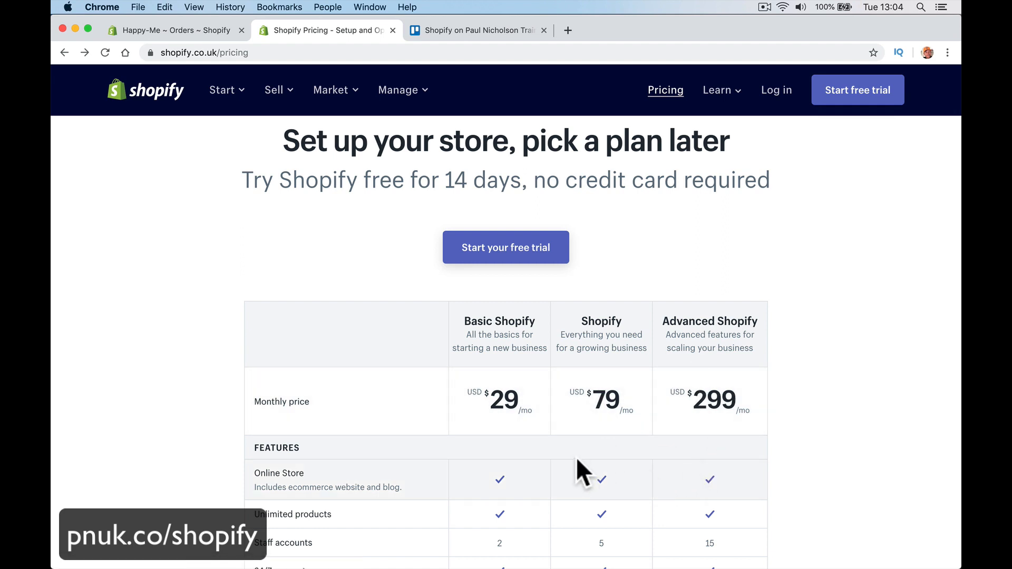
{"action": "scroll", "coordinate": [460, 429], "scroll_direction": "down", "scroll_amount": 5}
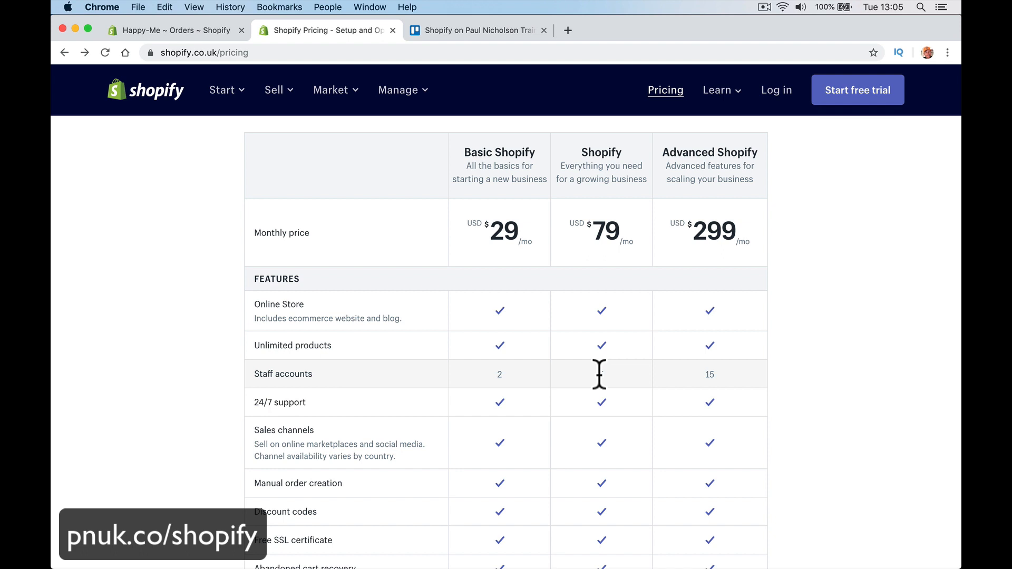
{"action": "scroll", "coordinate": [600, 374], "scroll_direction": "down", "scroll_amount": 1}
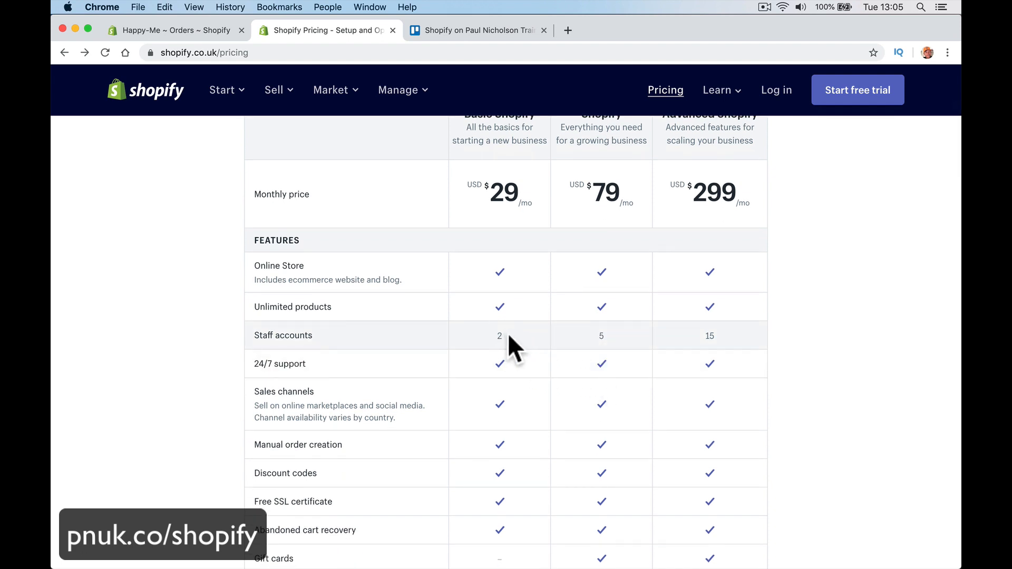
{"action": "scroll", "coordinate": [508, 333], "scroll_direction": "down", "scroll_amount": 3}
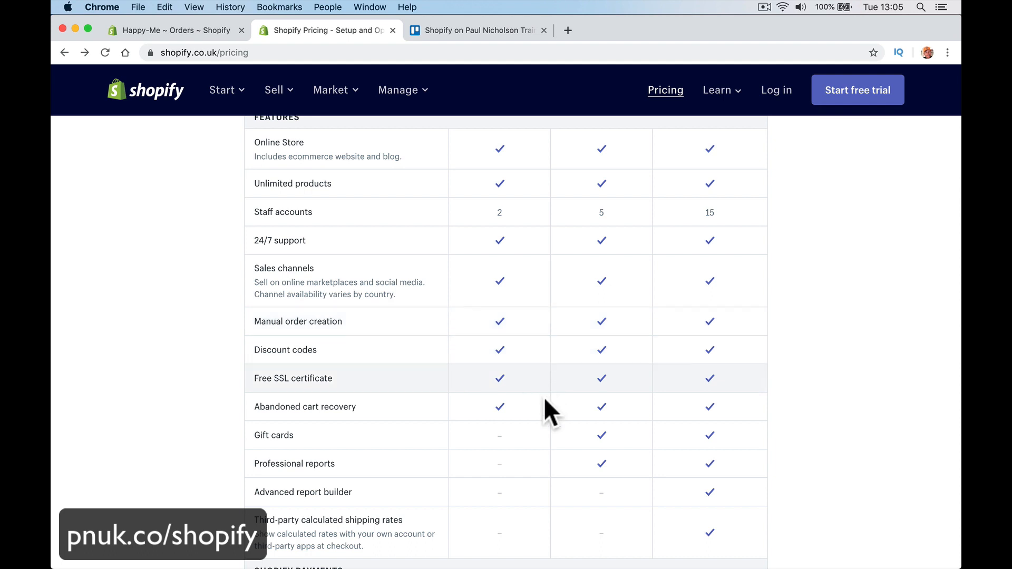
{"action": "scroll", "coordinate": [545, 414], "scroll_direction": "down", "scroll_amount": 2}
{"action": "scroll", "coordinate": [544, 409], "scroll_direction": "down", "scroll_amount": 1}
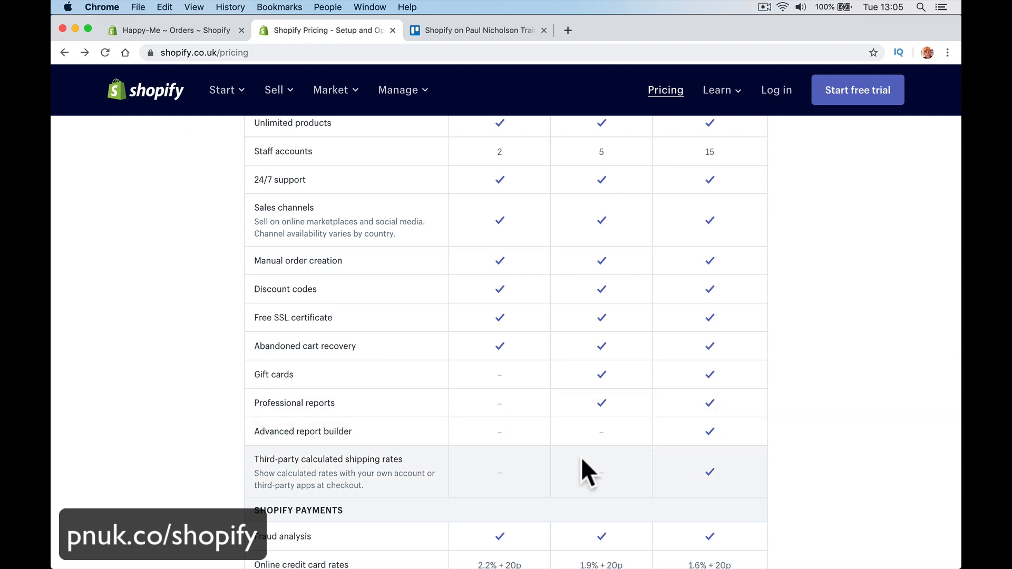
{"action": "scroll", "coordinate": [552, 407], "scroll_direction": "down", "scroll_amount": 2}
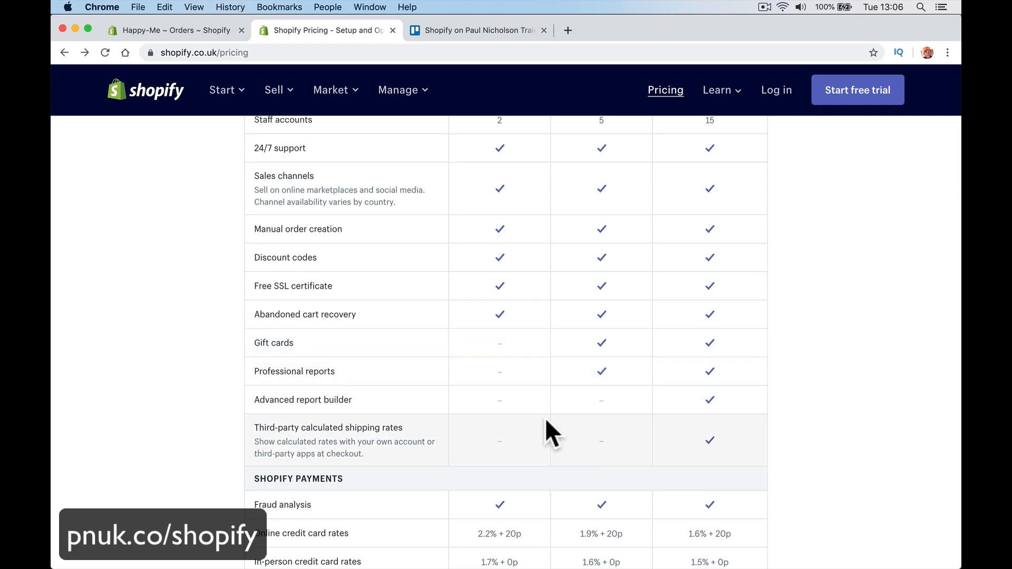
{"action": "scroll", "coordinate": [545, 419], "scroll_direction": "down", "scroll_amount": 2}
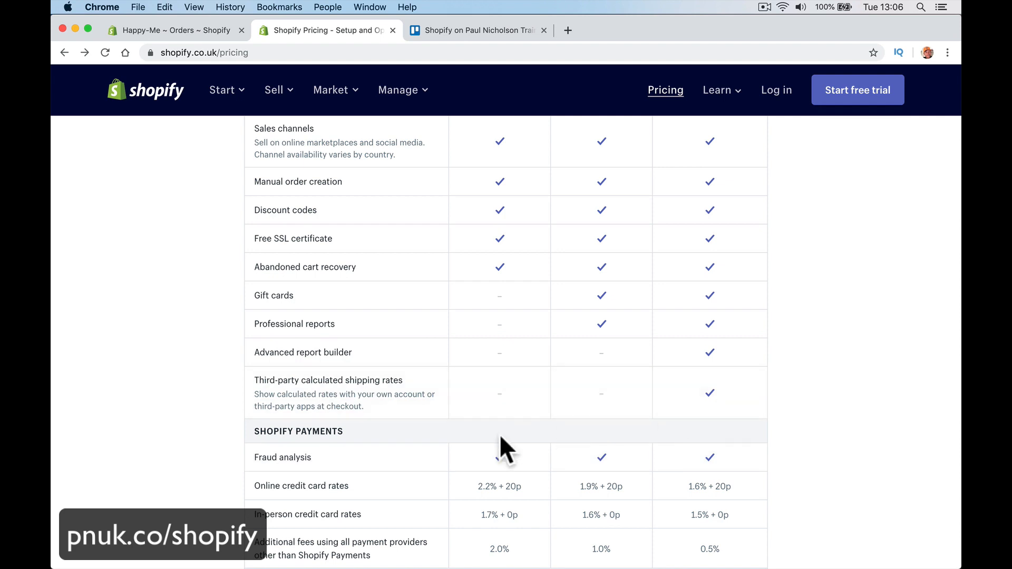
{"action": "scroll", "coordinate": [498, 434], "scroll_direction": "down", "scroll_amount": 5}
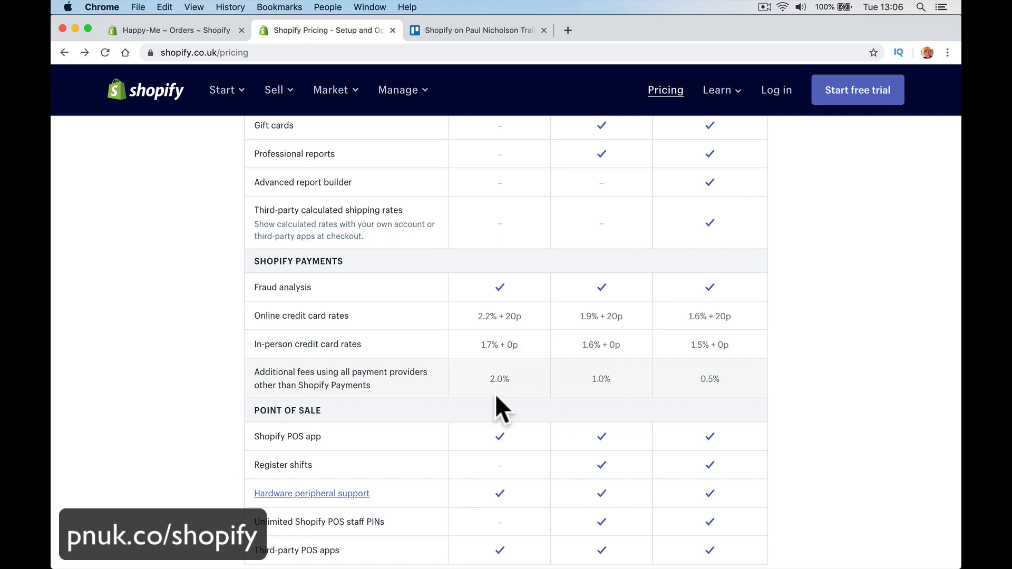
{"action": "scroll", "coordinate": [495, 394], "scroll_direction": "down", "scroll_amount": 3}
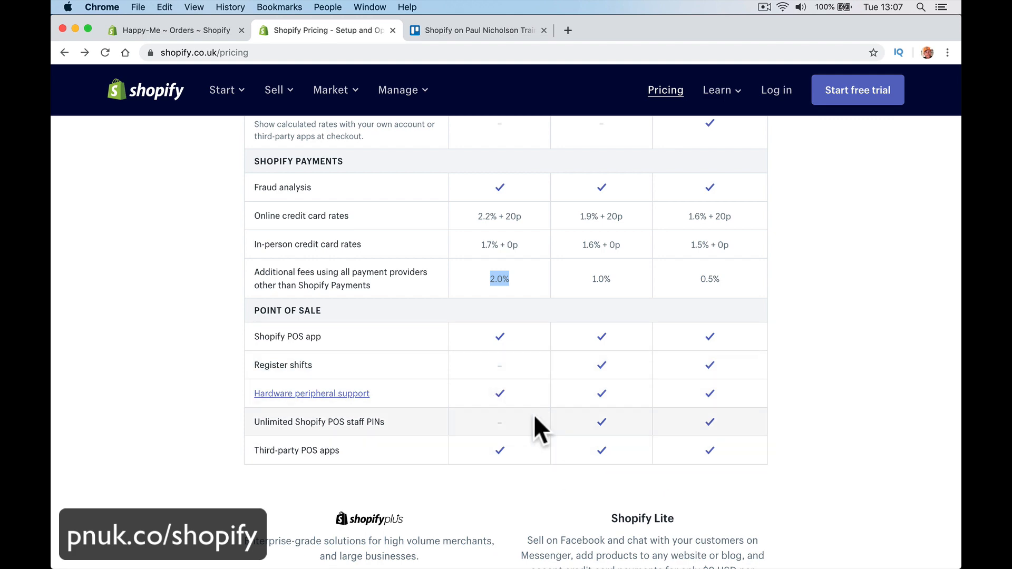
{"action": "scroll", "coordinate": [469, 333], "scroll_direction": "up", "scroll_amount": 20}
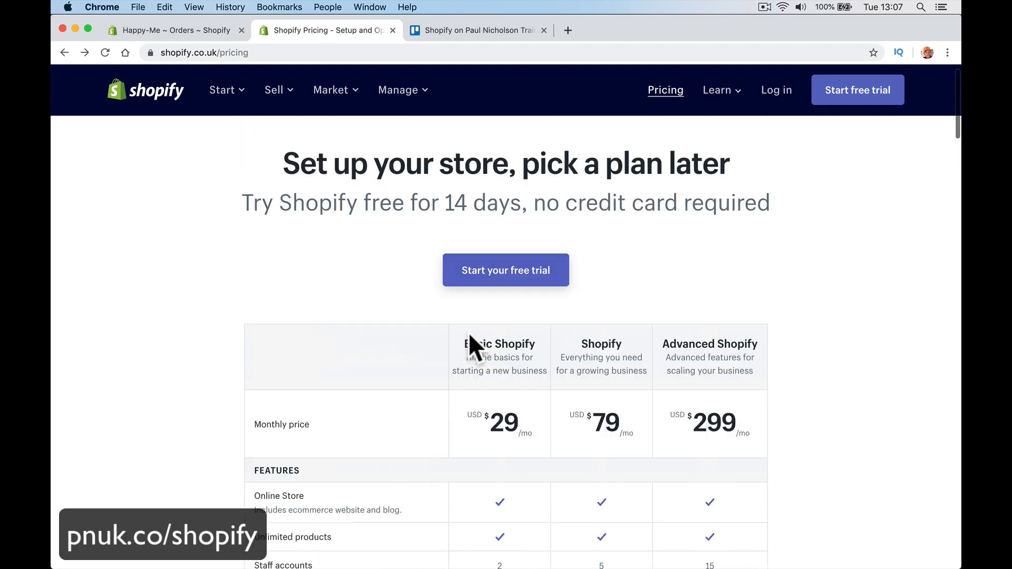
Step: Highlight the $29 Basic Shopify price, then clear the selection
{"action": "left_click_drag", "start_coordinate": [520, 453], "coordinate": [458, 446]}
{"action": "scroll", "coordinate": [458, 446], "scroll_direction": "down", "scroll_amount": 2}
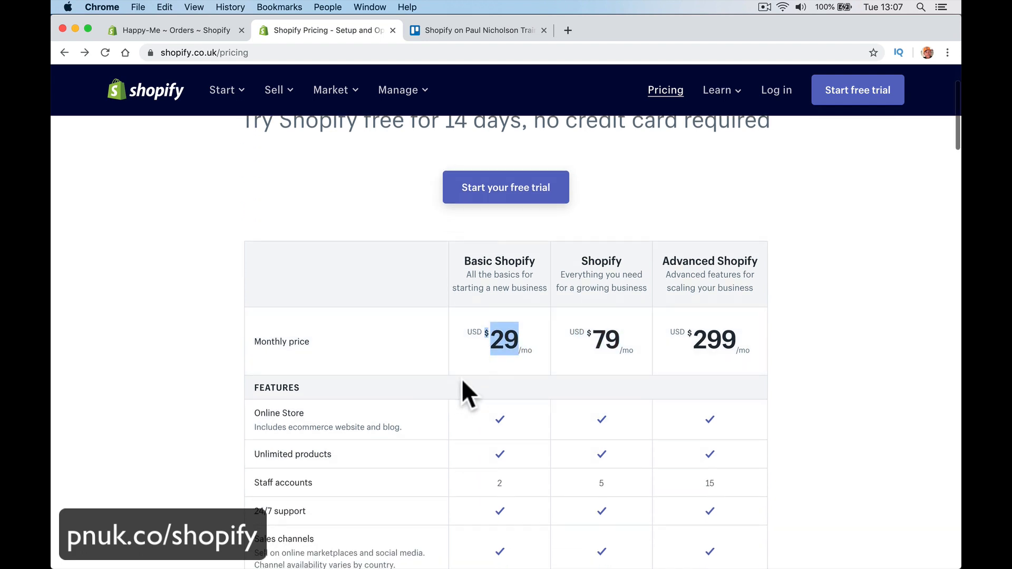
{"action": "left_click", "coordinate": [467, 368]}
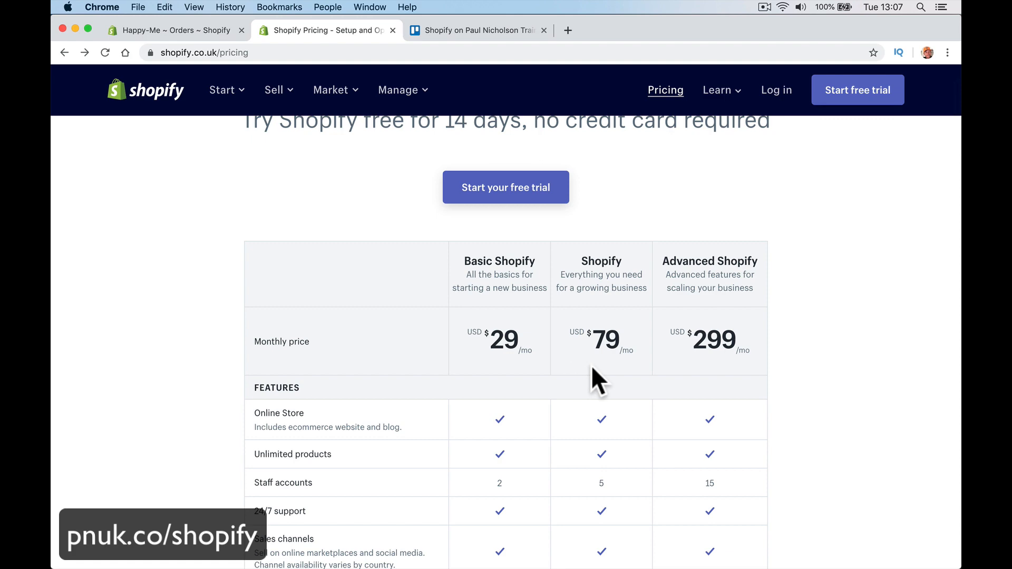
Step: Scroll the plan table, then switch to the Happy-Me Orders tab
{"action": "scroll", "coordinate": [490, 403], "scroll_direction": "down", "scroll_amount": 15}
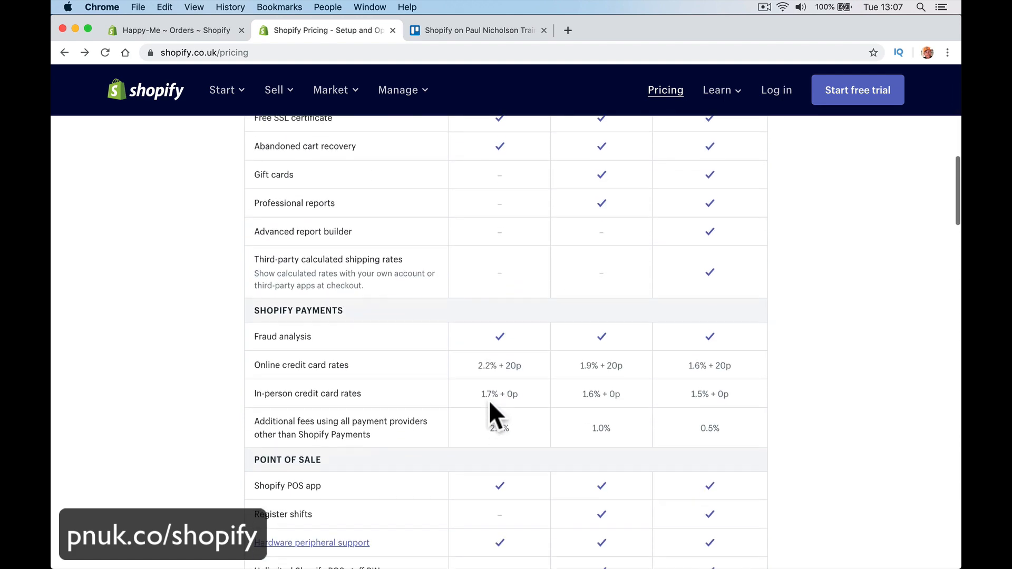
{"action": "scroll", "coordinate": [490, 403], "scroll_direction": "up", "scroll_amount": 3}
{"action": "scroll", "coordinate": [490, 402], "scroll_direction": "up", "scroll_amount": 15}
{"action": "scroll", "coordinate": [490, 403], "scroll_direction": "down", "scroll_amount": 3}
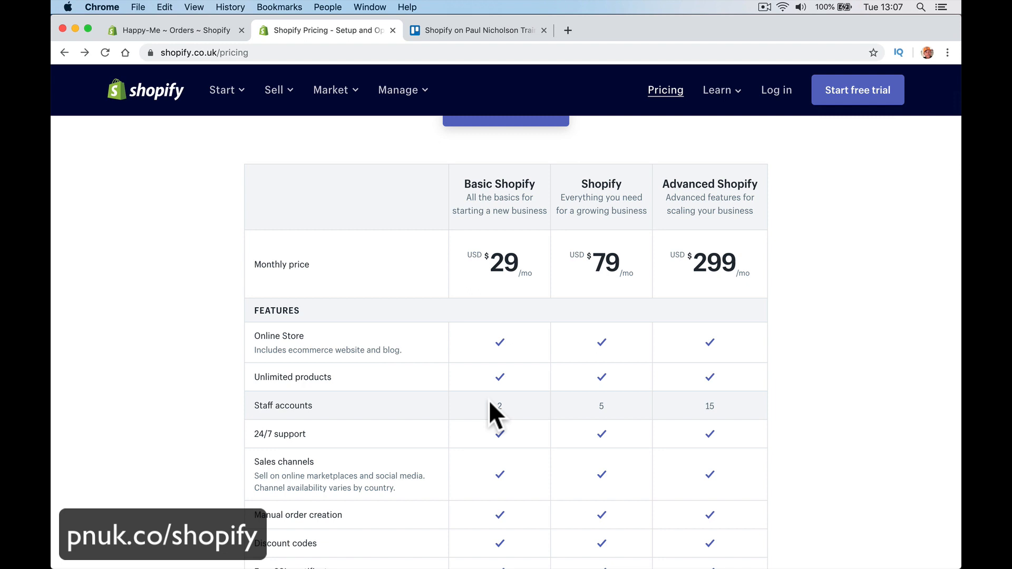
{"action": "scroll", "coordinate": [489, 400], "scroll_direction": "down", "scroll_amount": 15}
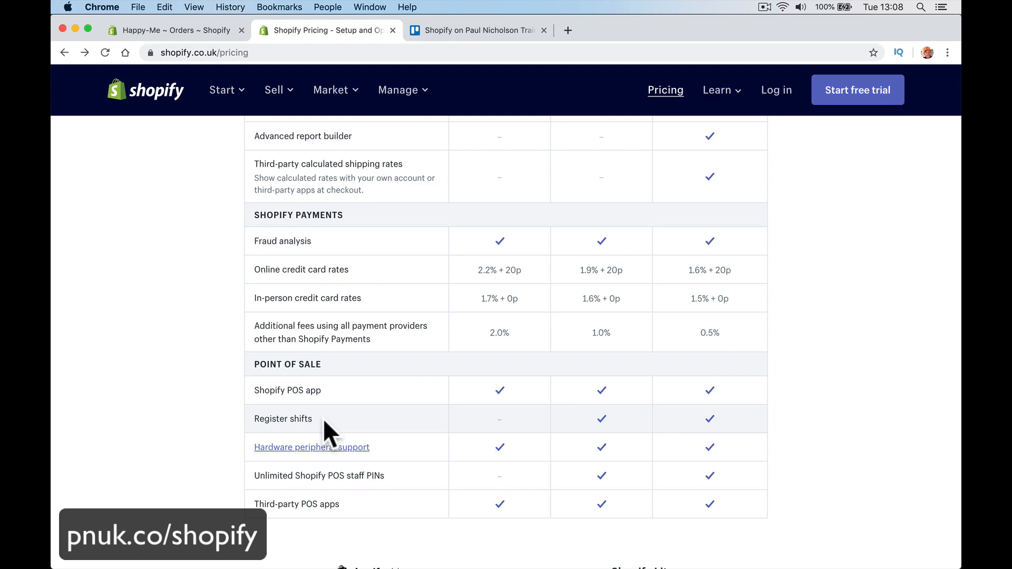
{"action": "scroll", "coordinate": [323, 419], "scroll_direction": "up", "scroll_amount": 20}
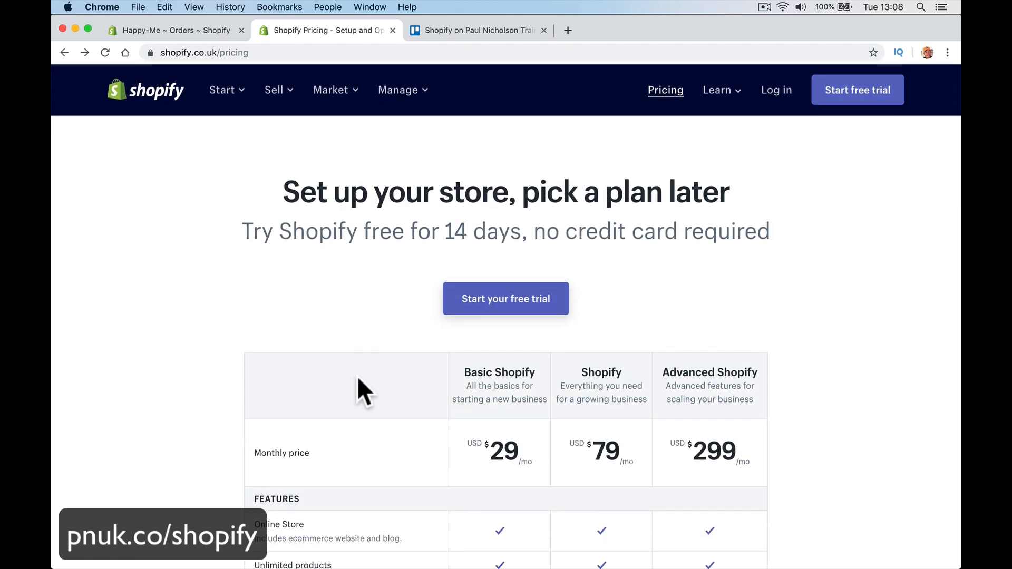
{"action": "left_click", "coordinate": [203, 34]}
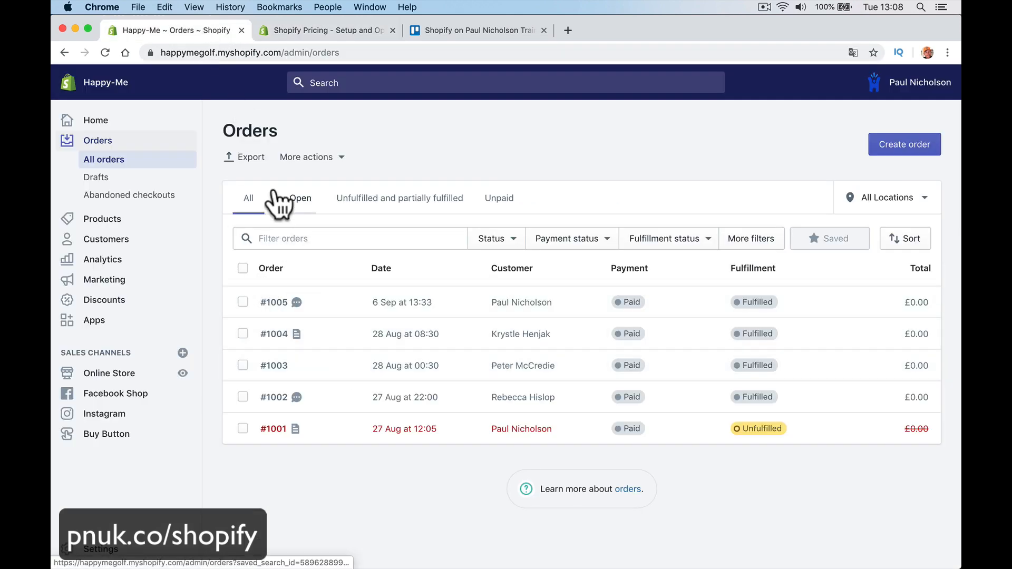
Step: Go to the happy-me.com storefront in the current tab
{"action": "left_click", "coordinate": [262, 53]}
{"action": "type", "text": "happy-"}
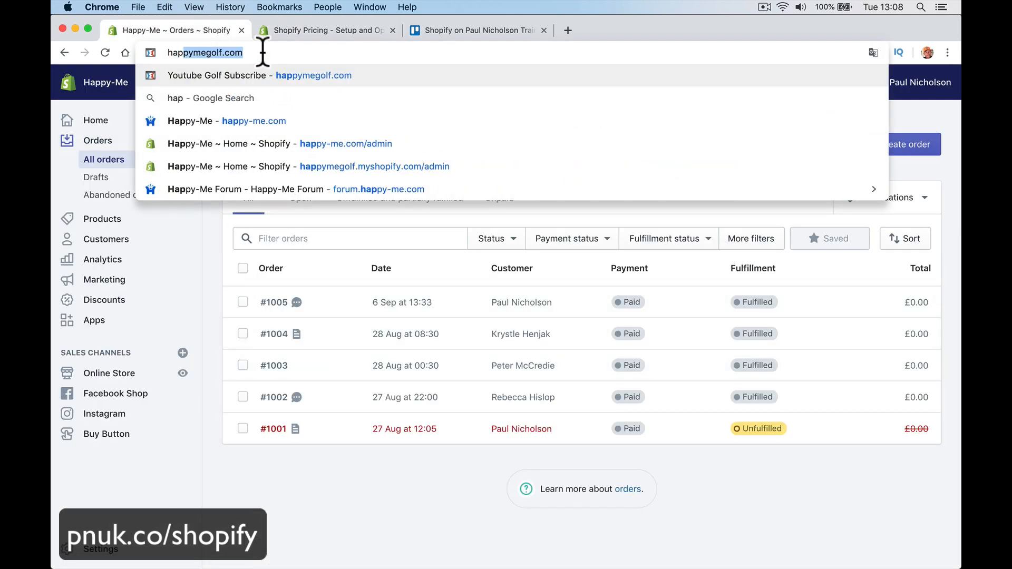
{"action": "key", "text": "BackSpace"}
{"action": "key", "text": "BackSpace"}
{"action": "type", "text": "y-me.com"}
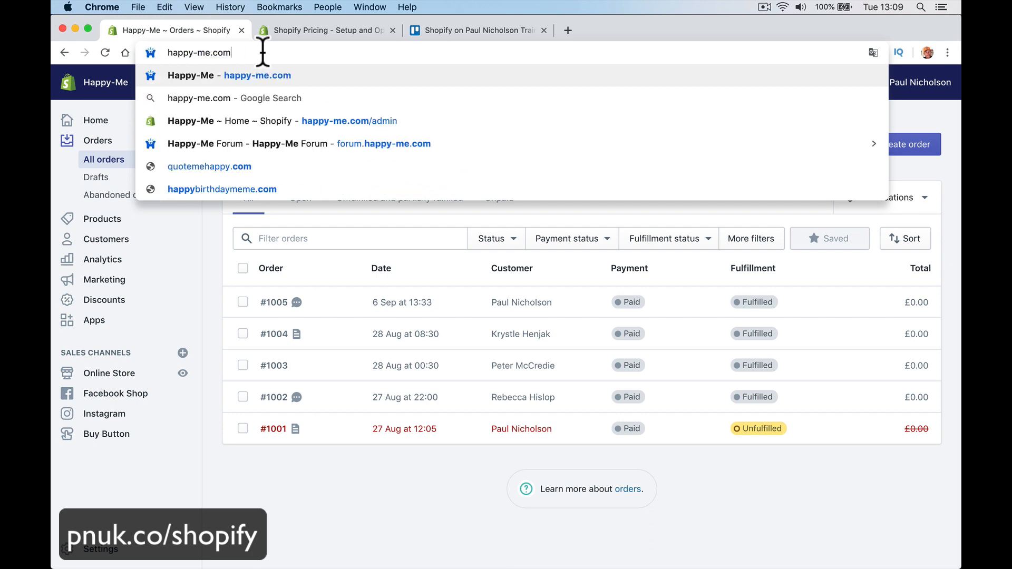
{"action": "key", "text": "Return"}
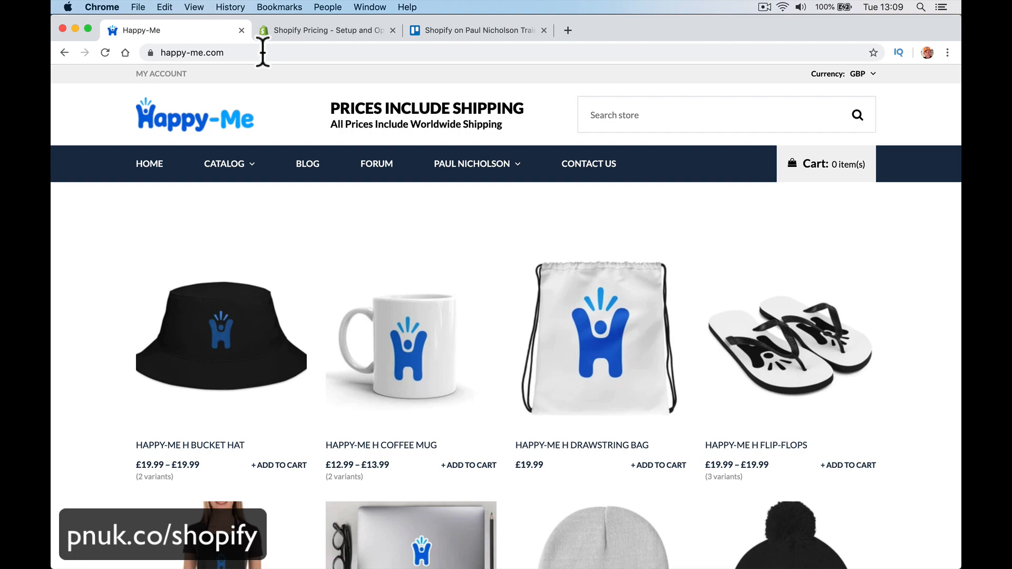
Step: Scroll through the storefront's caps, beanies and mugs
{"action": "scroll", "coordinate": [355, 379], "scroll_direction": "down", "scroll_amount": 12}
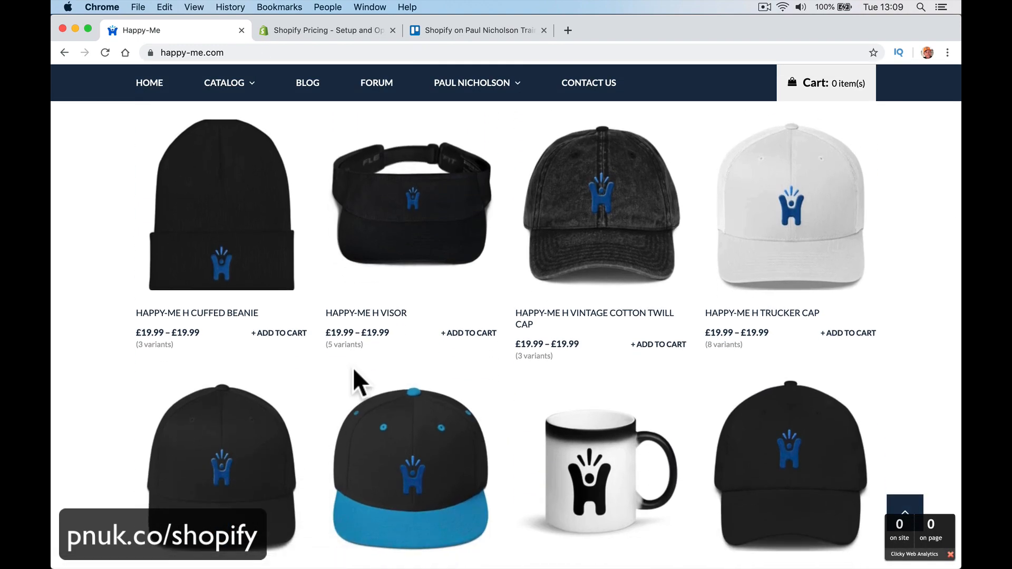
{"action": "scroll", "coordinate": [353, 368], "scroll_direction": "down", "scroll_amount": 5}
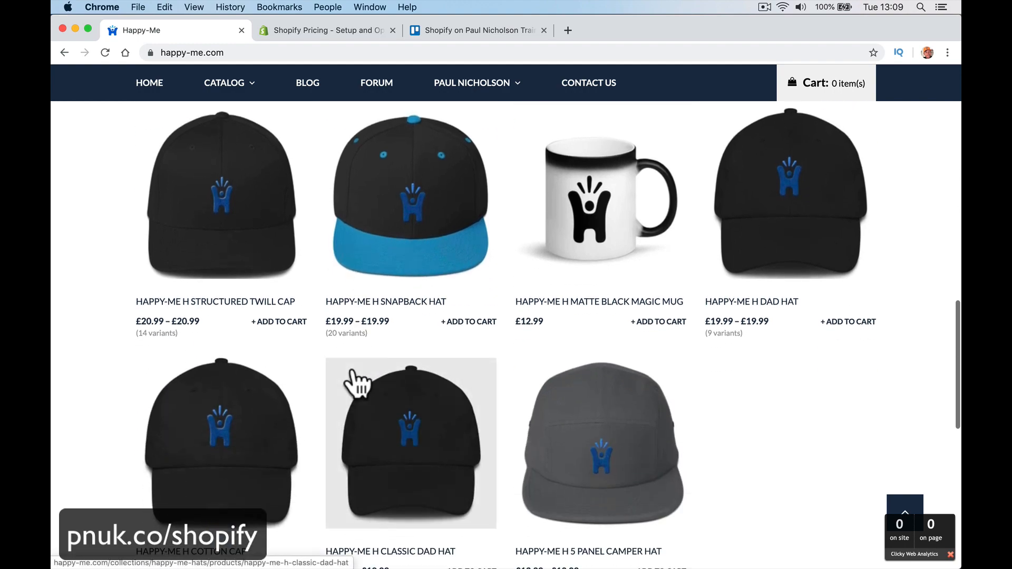
{"action": "scroll", "coordinate": [353, 368], "scroll_direction": "down", "scroll_amount": 4}
{"action": "scroll", "coordinate": [352, 368], "scroll_direction": "up", "scroll_amount": 8}
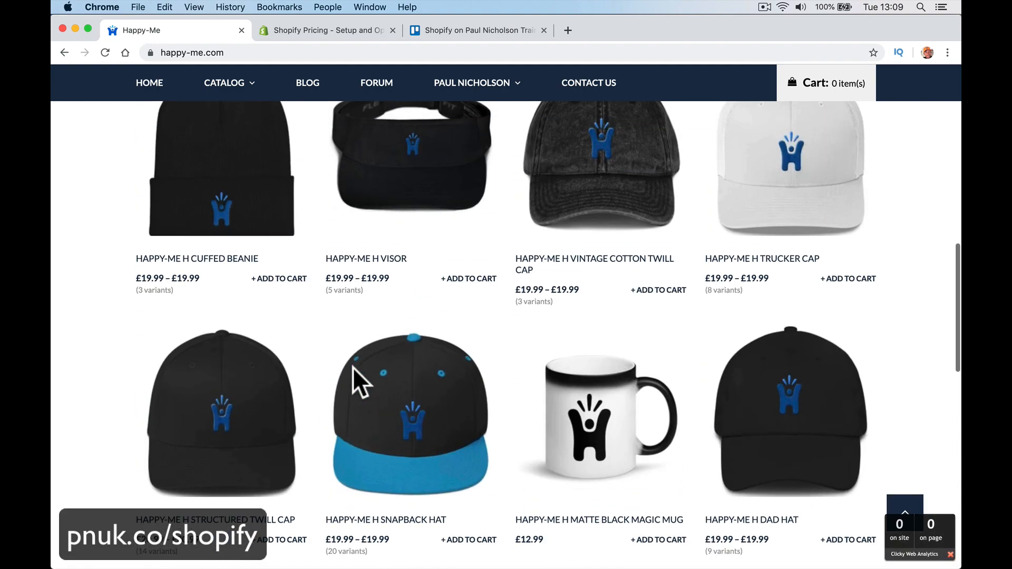
{"action": "scroll", "coordinate": [353, 368], "scroll_direction": "up", "scroll_amount": 10}
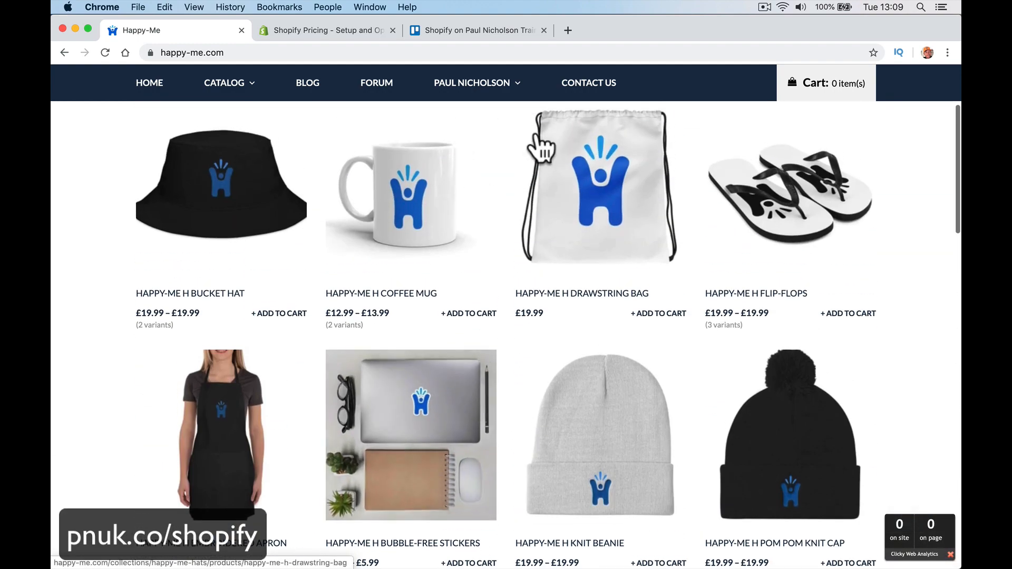
Step: Visit the Blue Jeans Media site in a new tab, then return to the Happy-Me tab
{"action": "left_click", "coordinate": [568, 30]}
{"action": "type", "text": "B"}
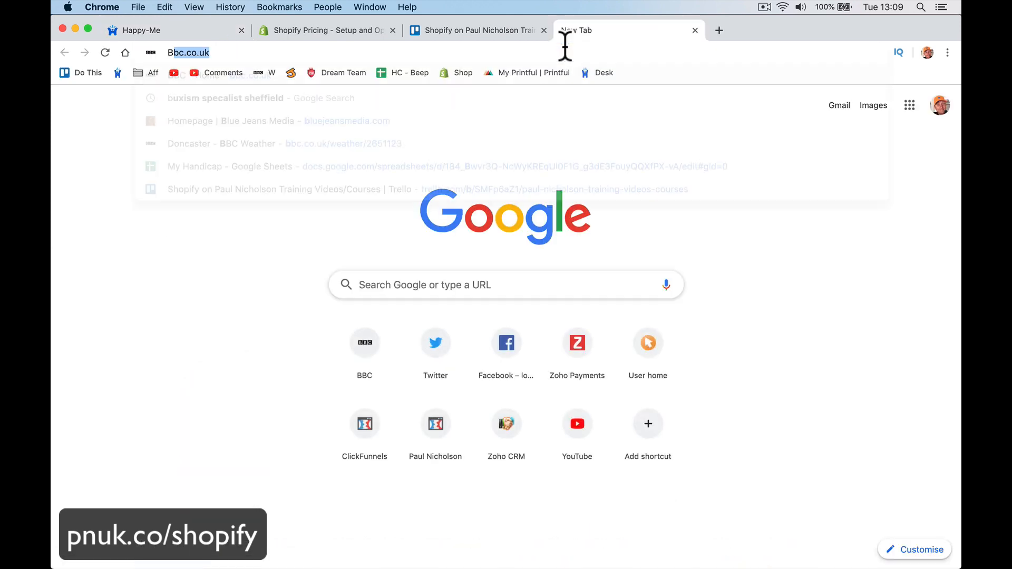
{"action": "type", "text": "lueje"}
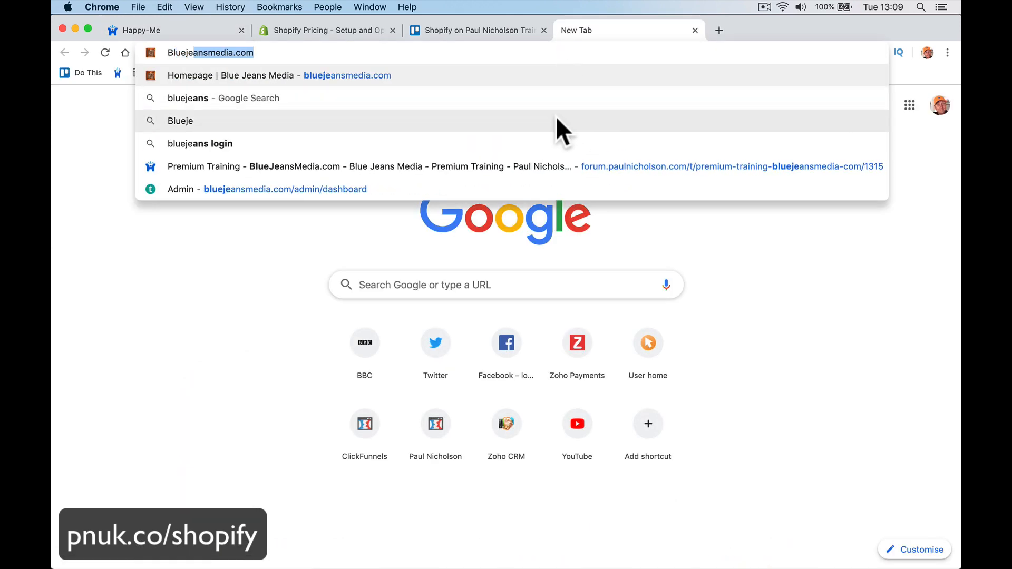
{"action": "key", "text": "Return"}
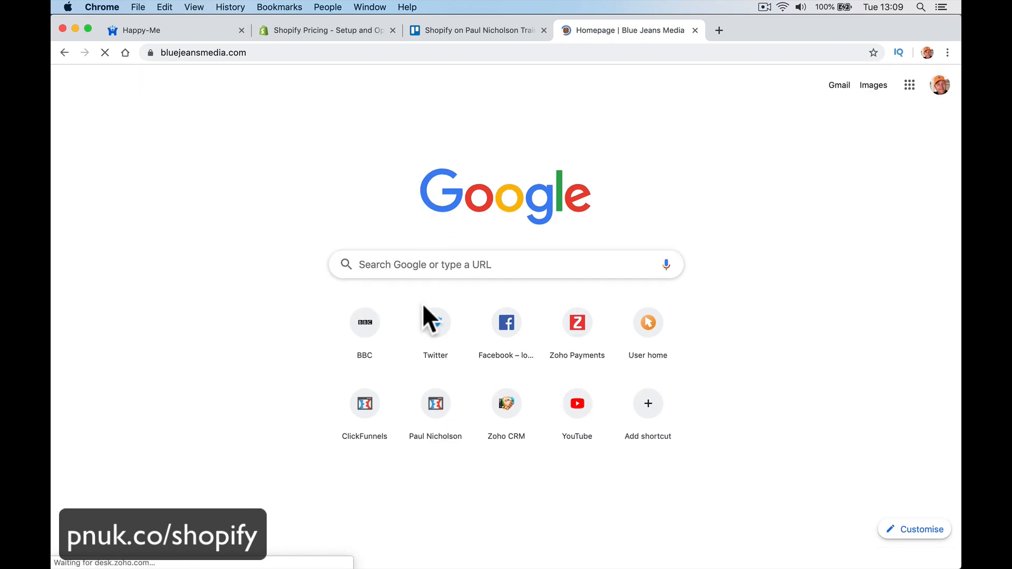
{"action": "scroll", "coordinate": [468, 395], "scroll_direction": "down", "scroll_amount": 10}
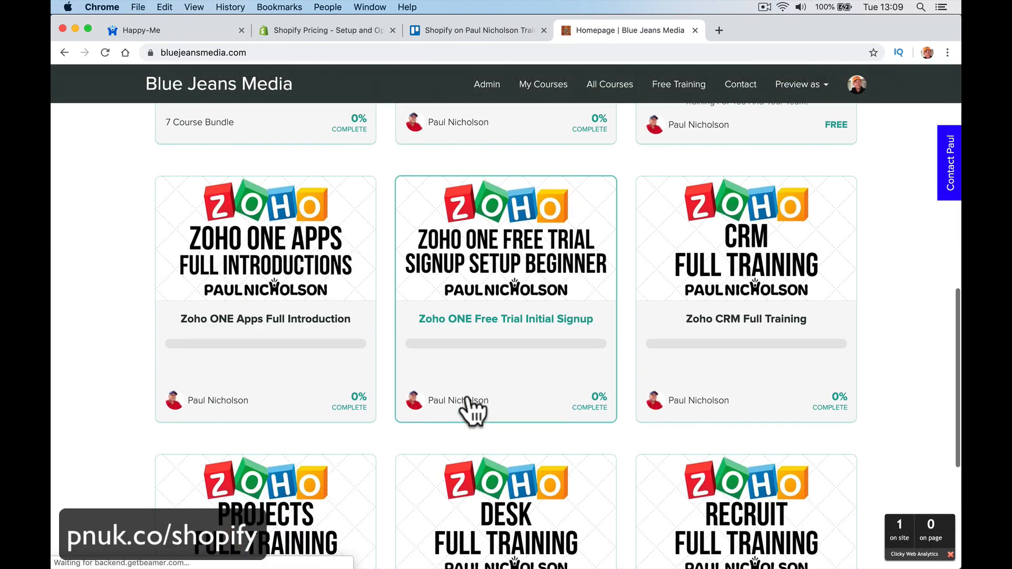
{"action": "scroll", "coordinate": [467, 395], "scroll_direction": "up", "scroll_amount": 4}
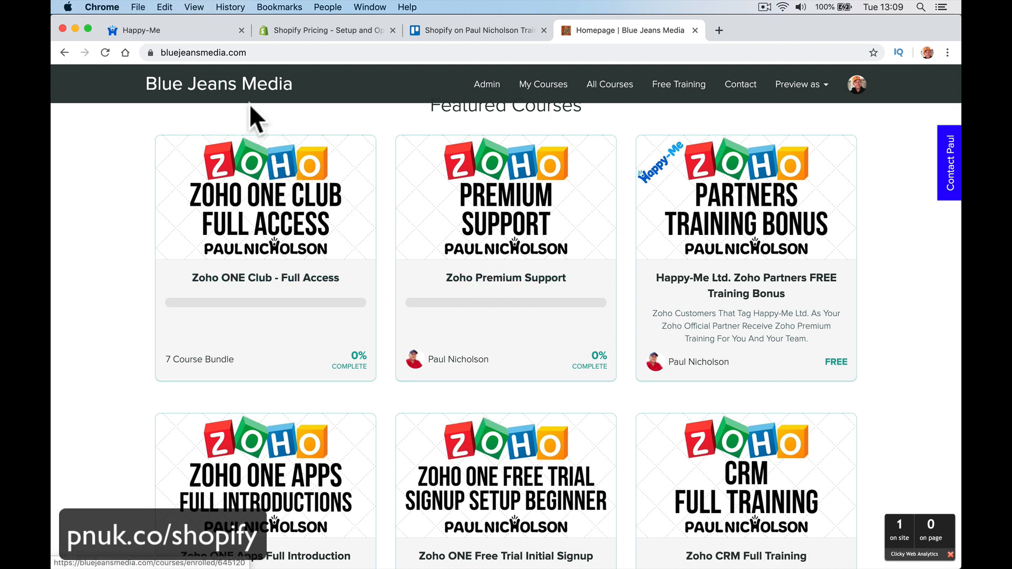
{"action": "left_click", "coordinate": [210, 32]}
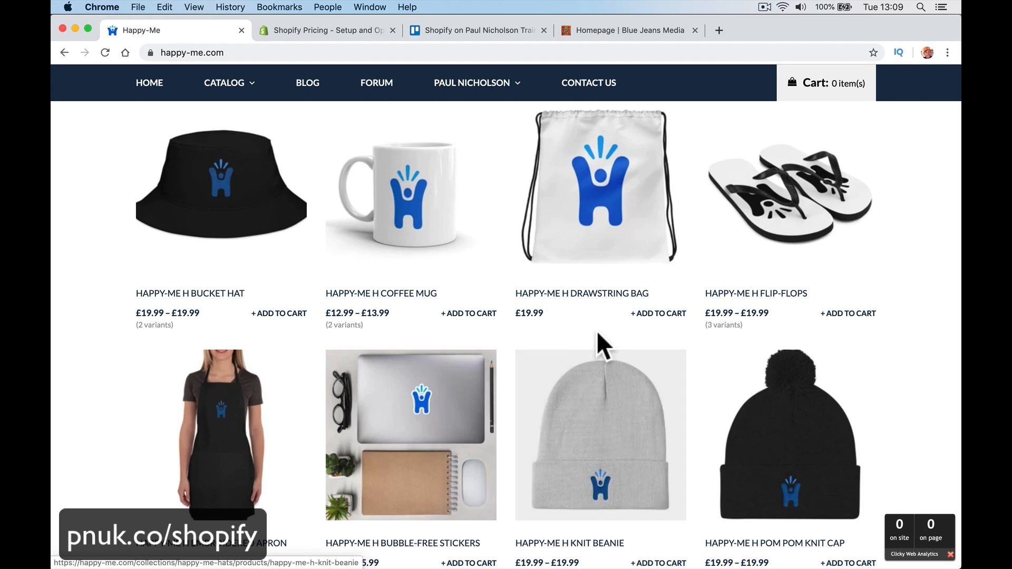
Step: Browse the catalogue and open the Happy-Me H Coffee Mug page, viewing its next photo
{"action": "scroll", "coordinate": [611, 322], "scroll_direction": "up", "scroll_amount": 5}
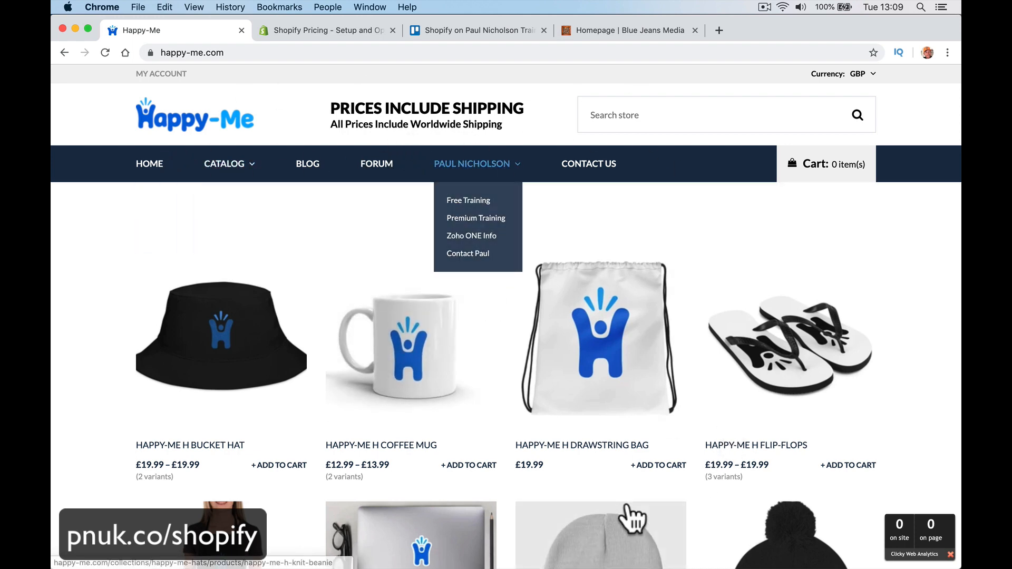
{"action": "scroll", "coordinate": [628, 506], "scroll_direction": "down", "scroll_amount": 15}
{"action": "scroll", "coordinate": [633, 519], "scroll_direction": "down", "scroll_amount": 3}
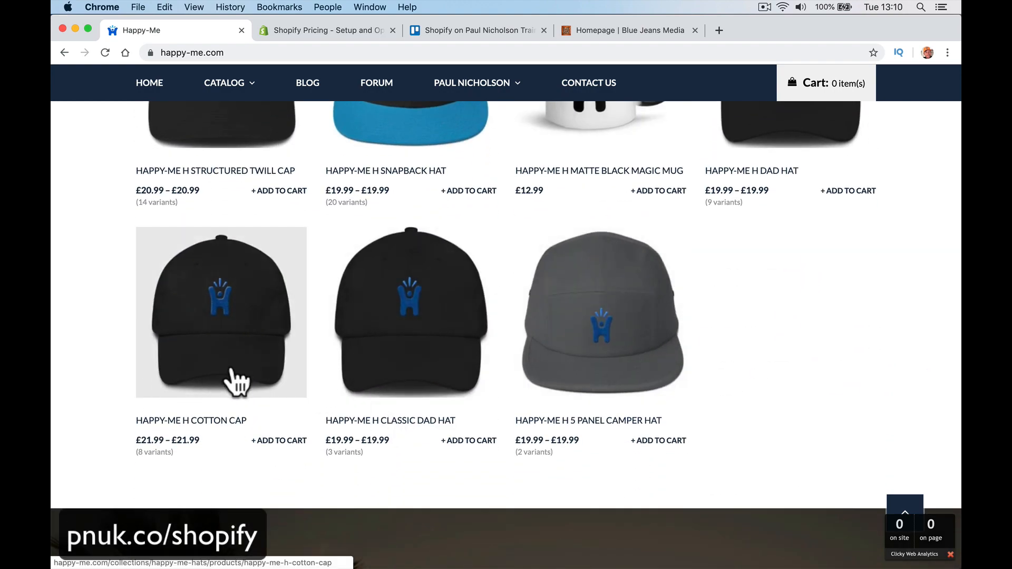
{"action": "scroll", "coordinate": [517, 410], "scroll_direction": "down", "scroll_amount": 10}
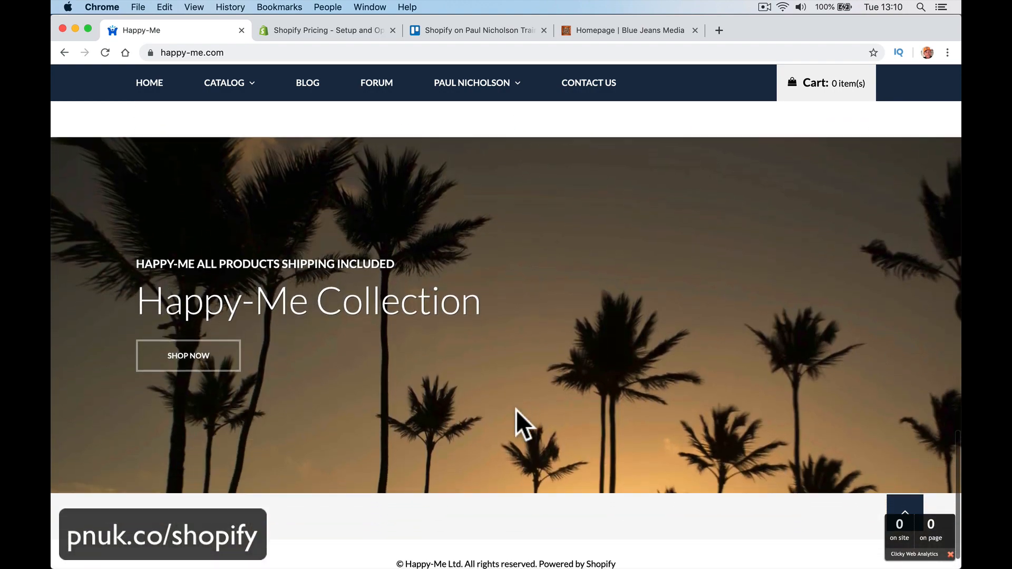
{"action": "scroll", "coordinate": [485, 270], "scroll_direction": "up", "scroll_amount": 13}
{"action": "scroll", "coordinate": [485, 270], "scroll_direction": "up", "scroll_amount": 5}
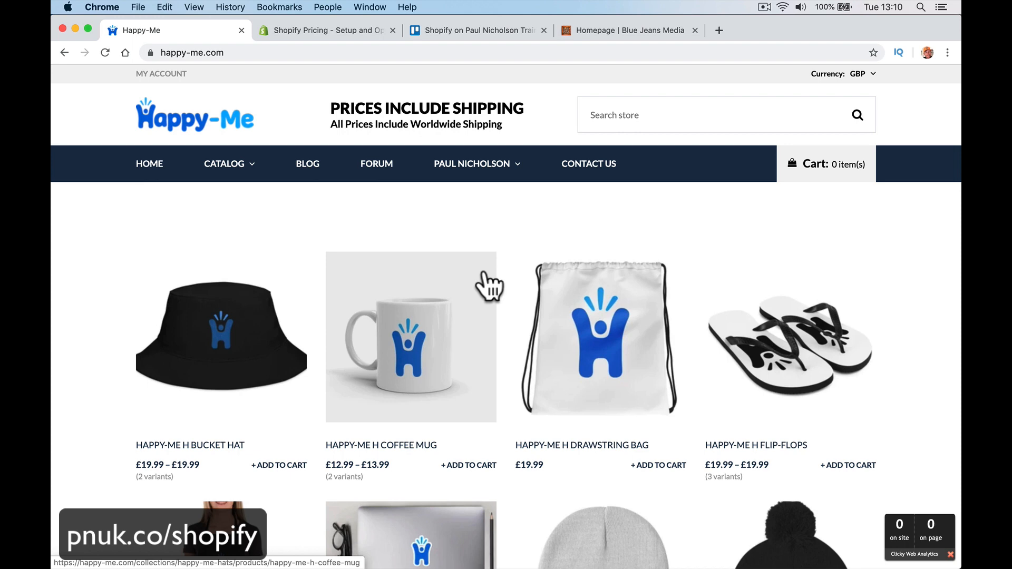
{"action": "scroll", "coordinate": [489, 284], "scroll_direction": "down", "scroll_amount": 3}
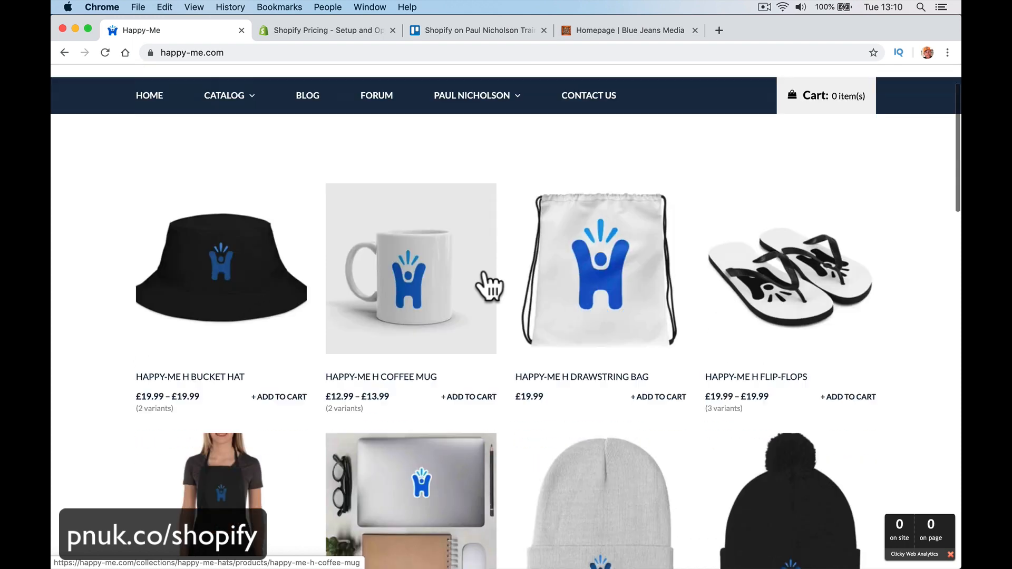
{"action": "left_click", "coordinate": [417, 210]}
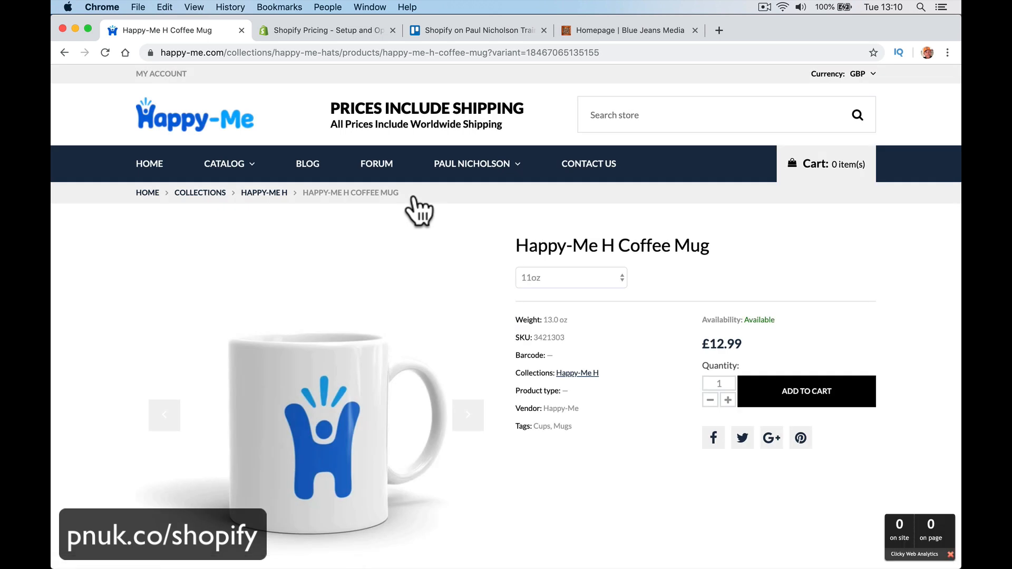
{"action": "left_click", "coordinate": [467, 416]}
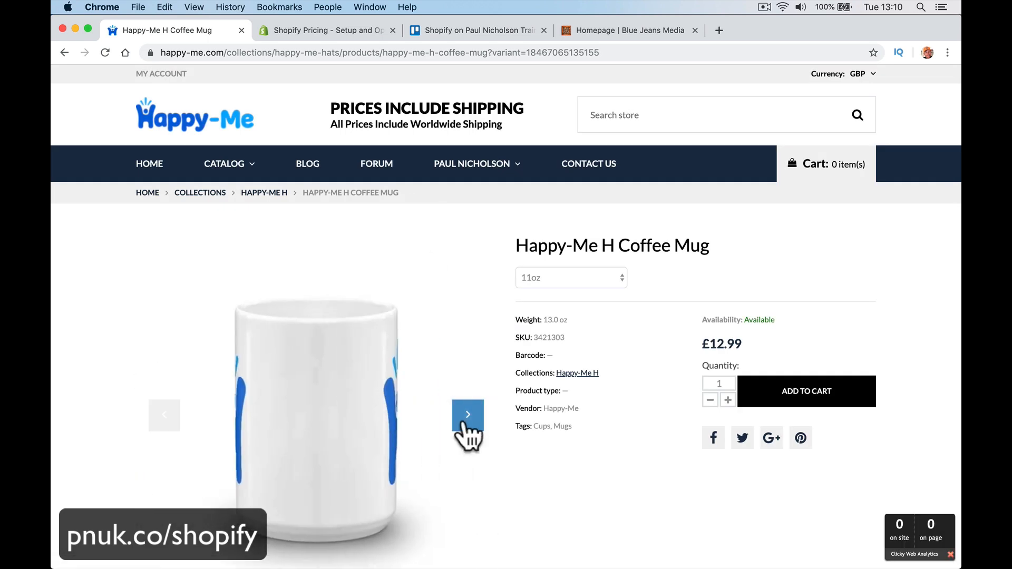
Step: Toggle the mug between the 11oz and 15oz sizes
{"action": "left_click", "coordinate": [540, 282]}
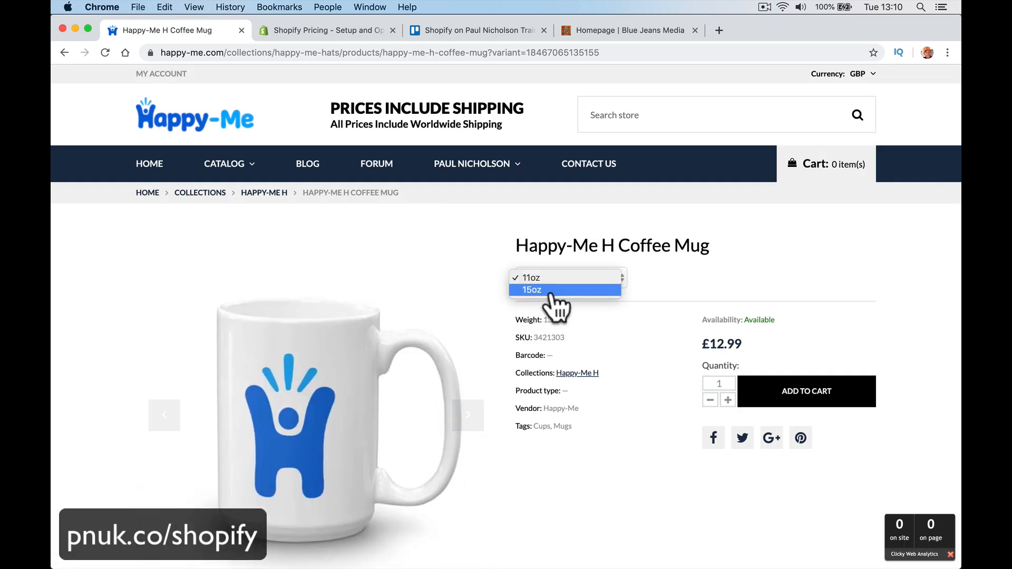
{"action": "left_click", "coordinate": [548, 291]}
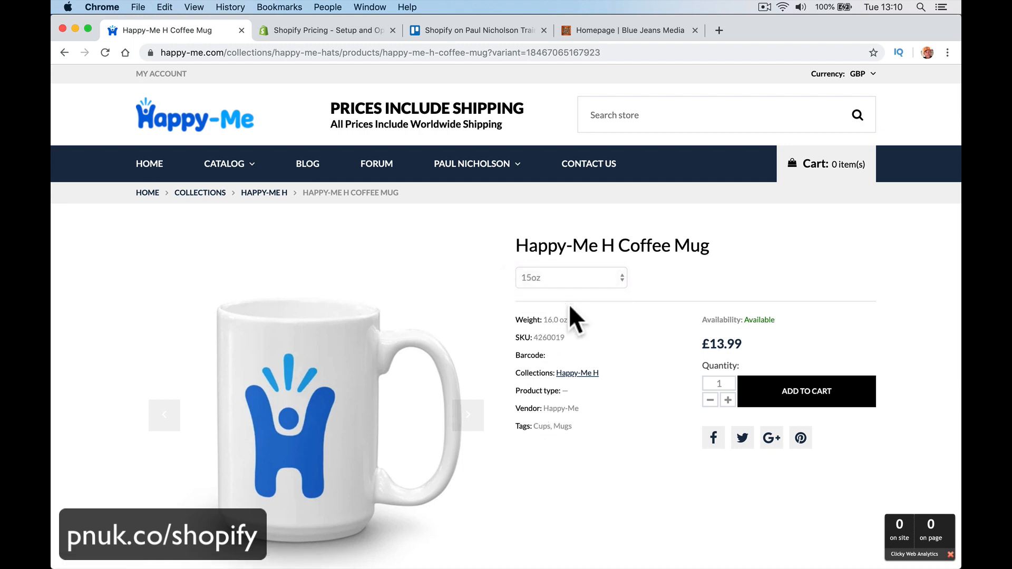
{"action": "left_click", "coordinate": [569, 285]}
{"action": "left_click", "coordinate": [576, 285]}
{"action": "left_click", "coordinate": [577, 270]}
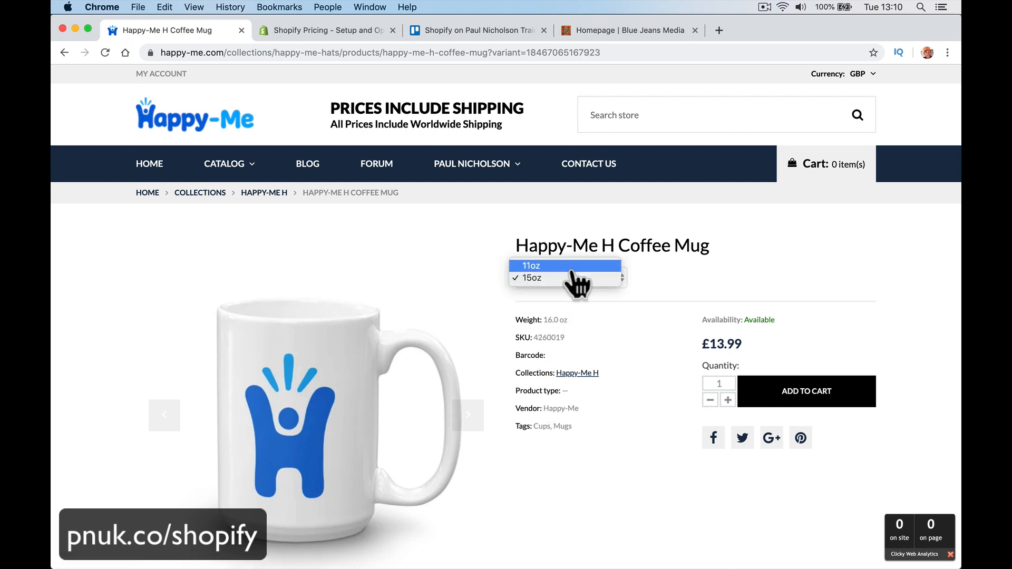
{"action": "left_click", "coordinate": [572, 267]}
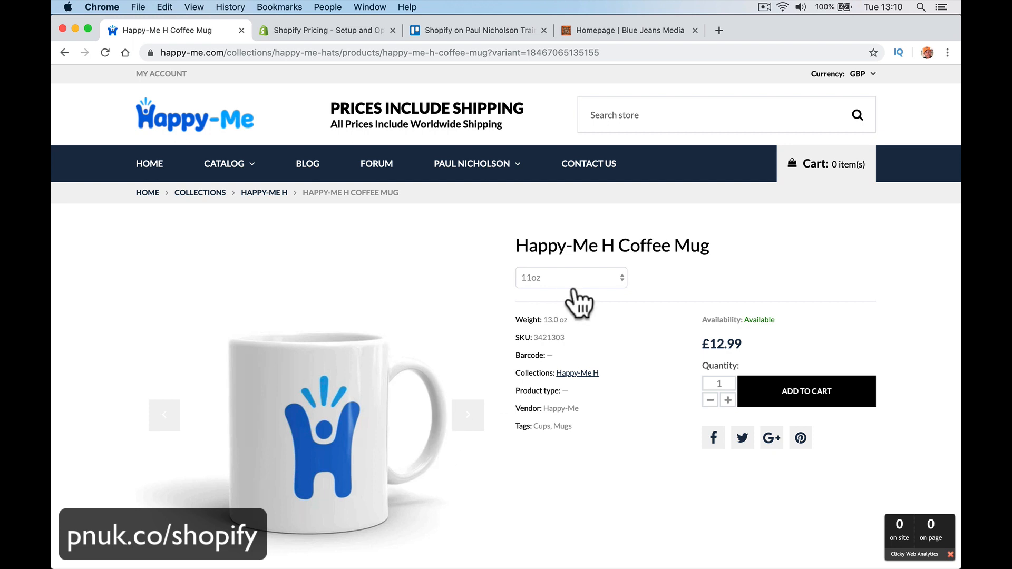
{"action": "left_click", "coordinate": [575, 289]}
{"action": "left_click", "coordinate": [575, 290]}
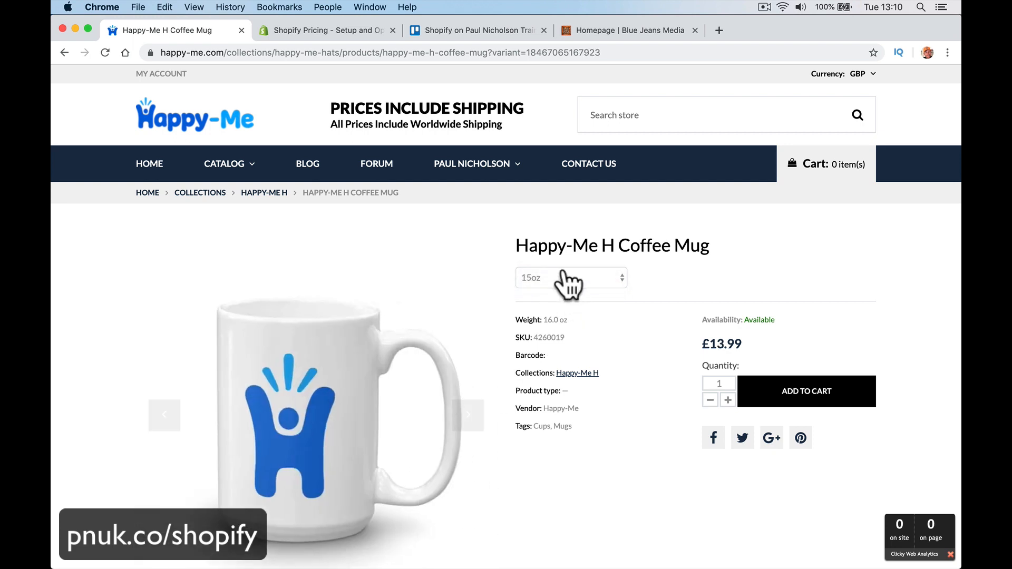
{"action": "left_click", "coordinate": [568, 284]}
{"action": "left_click", "coordinate": [572, 266]}
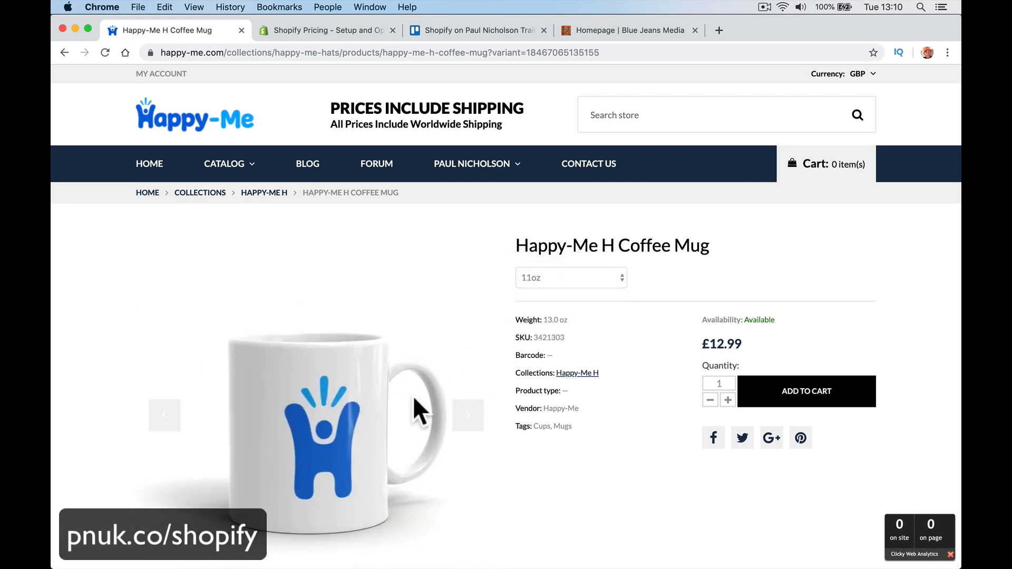
Step: Choose the 15oz mug at £13.99 and add it to the cart
{"action": "left_click", "coordinate": [467, 415]}
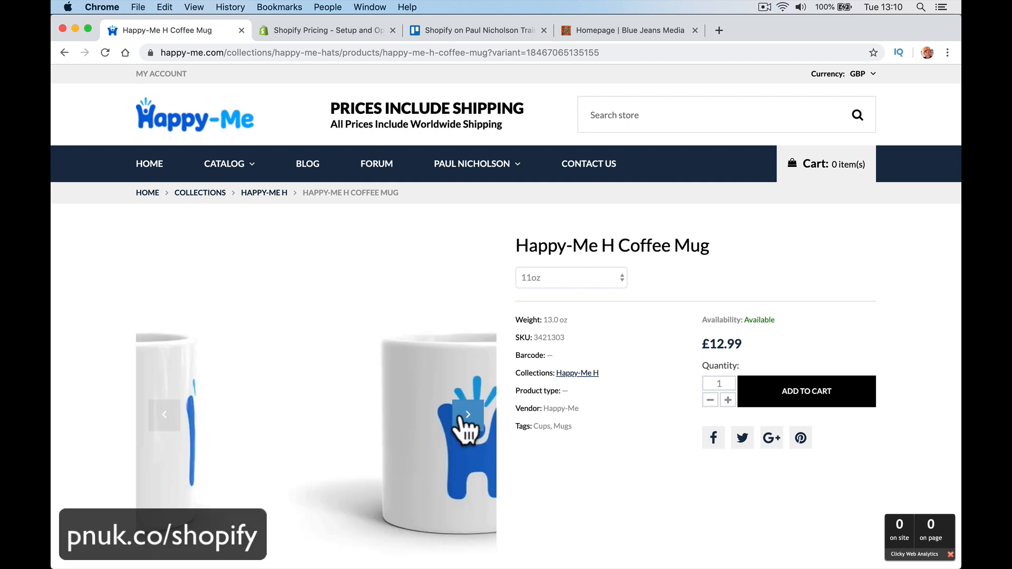
{"action": "left_click", "coordinate": [568, 277]}
{"action": "left_click", "coordinate": [496, 382]}
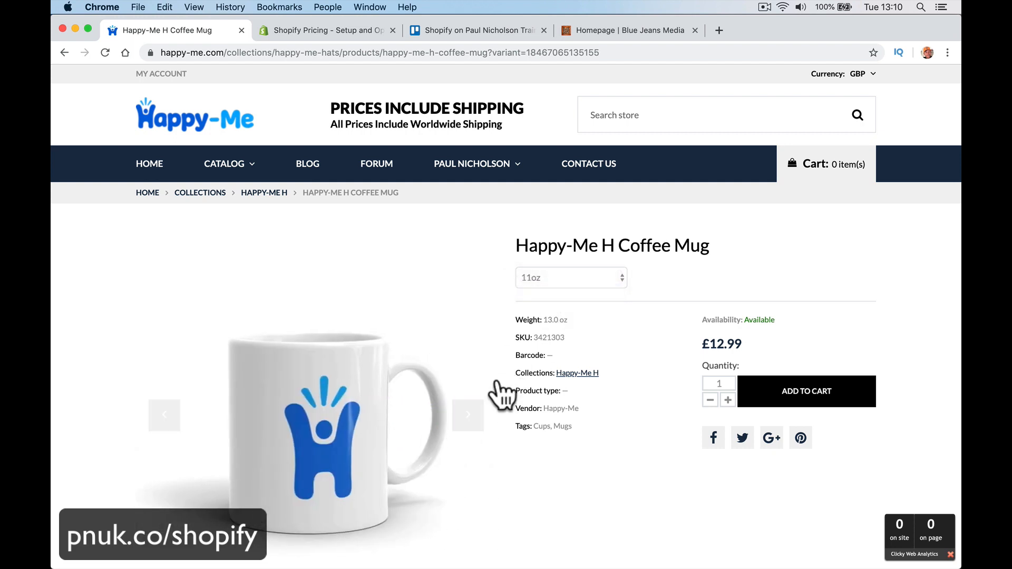
{"action": "scroll", "coordinate": [542, 425], "scroll_direction": "down", "scroll_amount": 3}
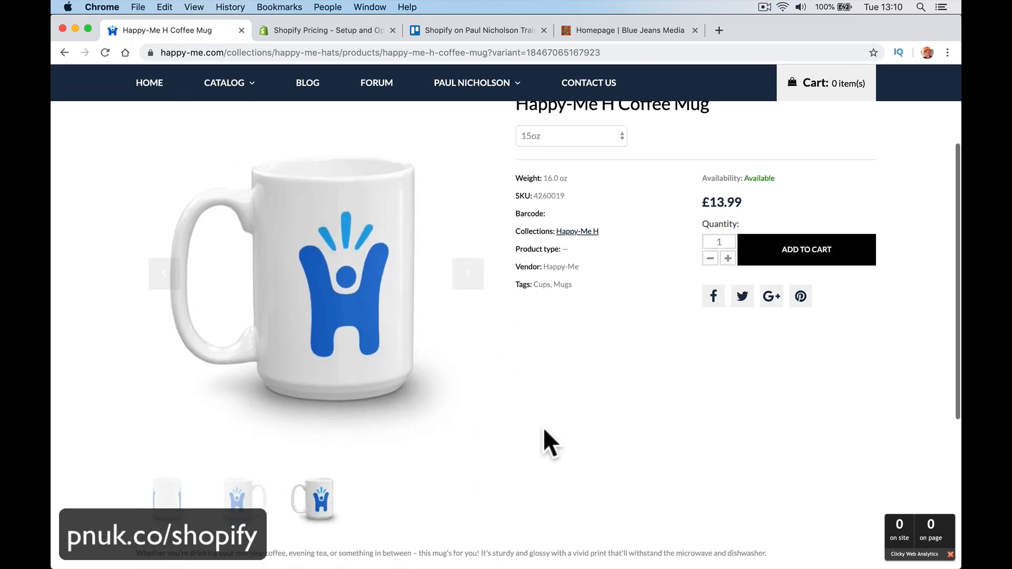
{"action": "left_click", "coordinate": [809, 252]}
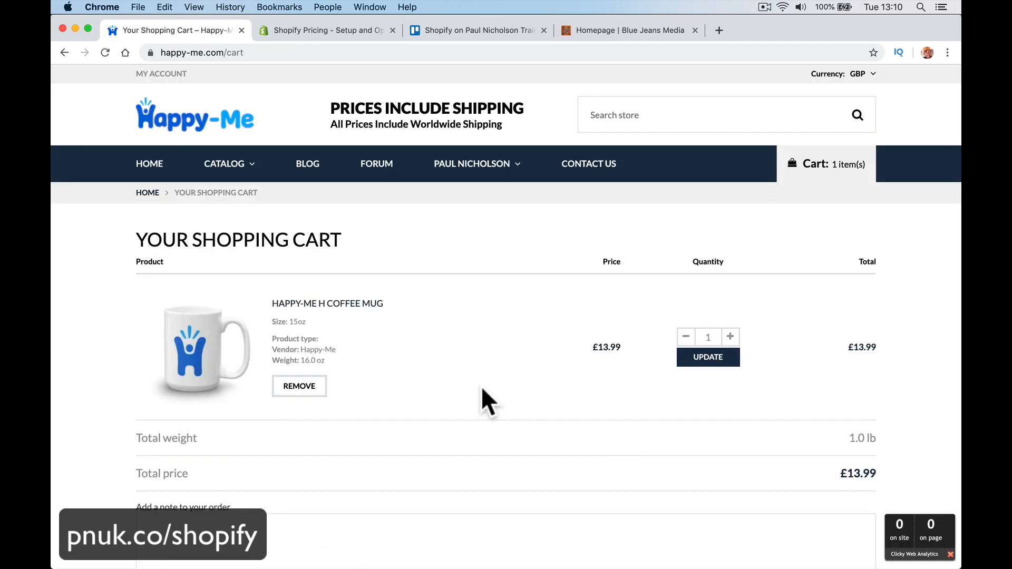
Step: Review the cart holding one 15oz mug, then return to the storefront homepage via the logo
{"action": "scroll", "coordinate": [482, 387], "scroll_direction": "down", "scroll_amount": 10}
{"action": "scroll", "coordinate": [482, 387], "scroll_direction": "up", "scroll_amount": 6}
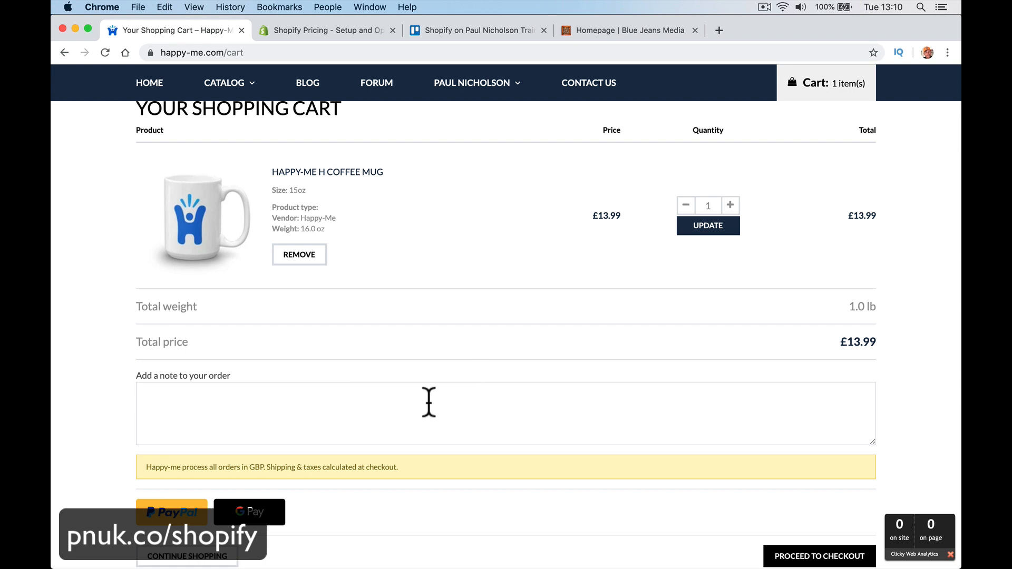
{"action": "scroll", "coordinate": [303, 507], "scroll_direction": "down", "scroll_amount": 3}
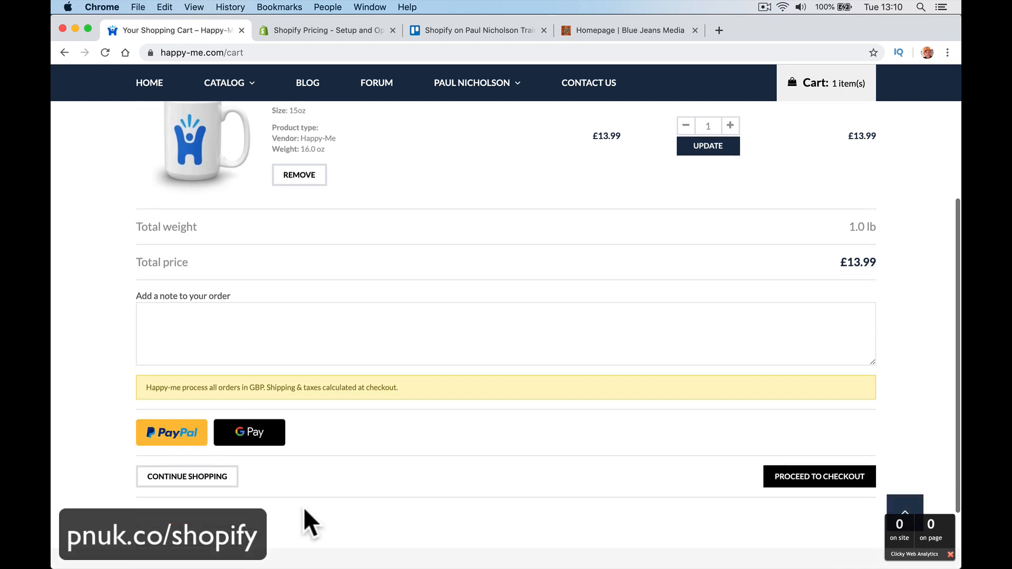
{"action": "scroll", "coordinate": [359, 377], "scroll_direction": "up", "scroll_amount": 5}
{"action": "scroll", "coordinate": [360, 377], "scroll_direction": "up", "scroll_amount": 3}
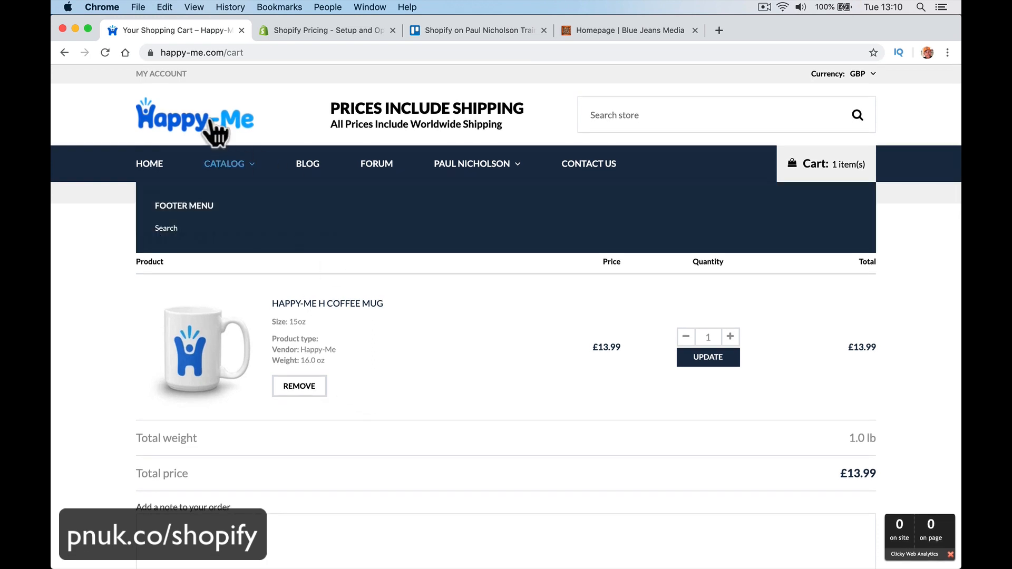
{"action": "left_click", "coordinate": [214, 131]}
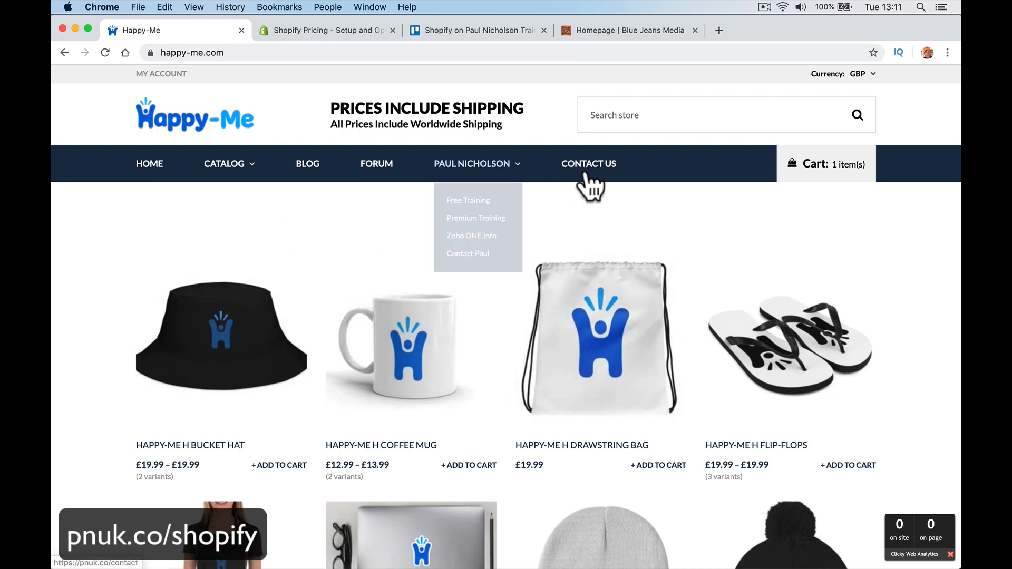
Step: Append /admin to the store address to open the admin Home page
{"action": "left_click", "coordinate": [254, 52]}
{"action": "key", "text": "Right"}
{"action": "type", "text": "/a"}
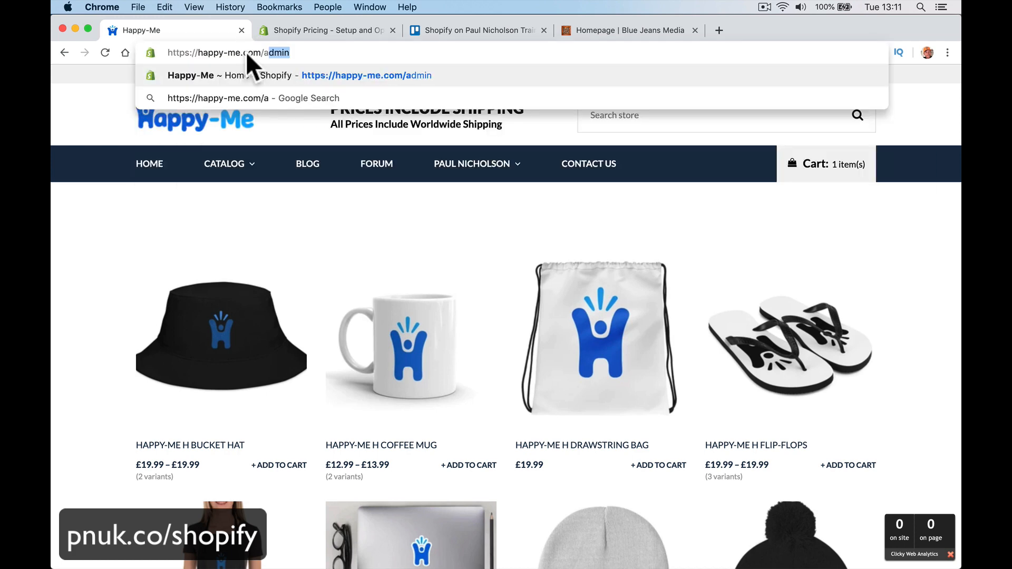
{"action": "type", "text": "dmin"}
{"action": "key", "text": "Return"}
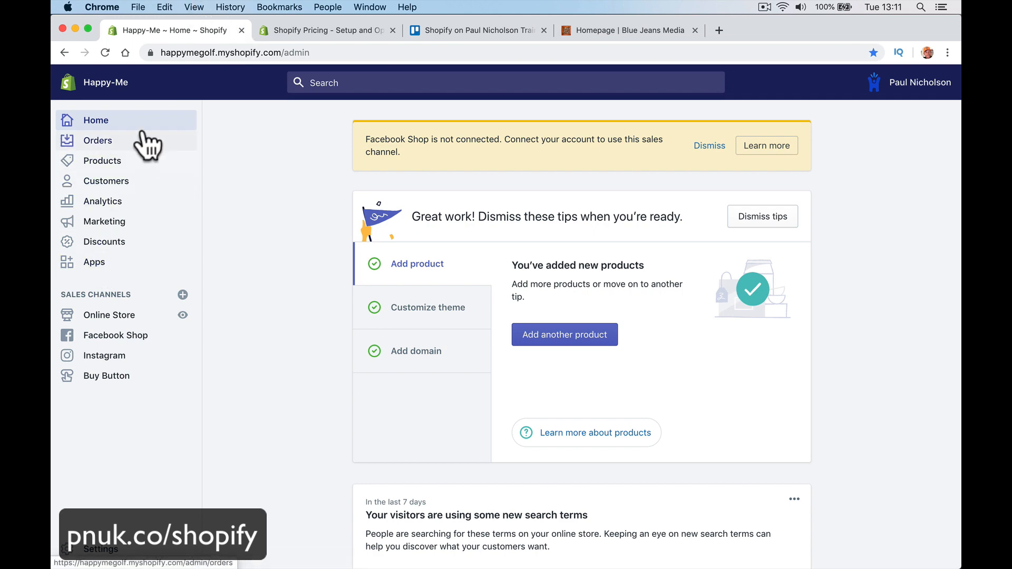
Step: Scroll the admin Home cards, then open Orders from the sidebar
{"action": "scroll", "coordinate": [239, 291], "scroll_direction": "down", "scroll_amount": 14}
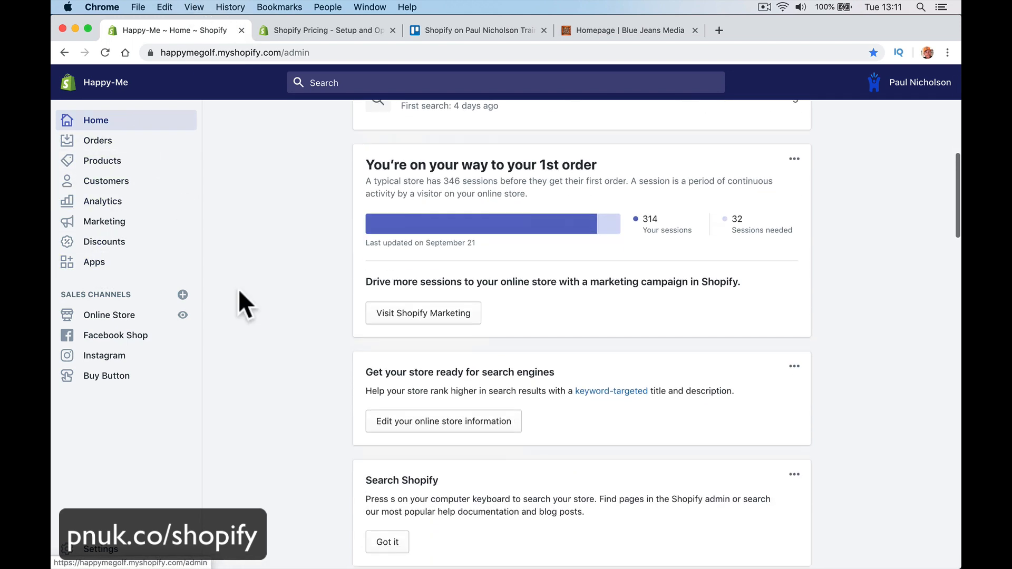
{"action": "scroll", "coordinate": [239, 291], "scroll_direction": "up", "scroll_amount": 10}
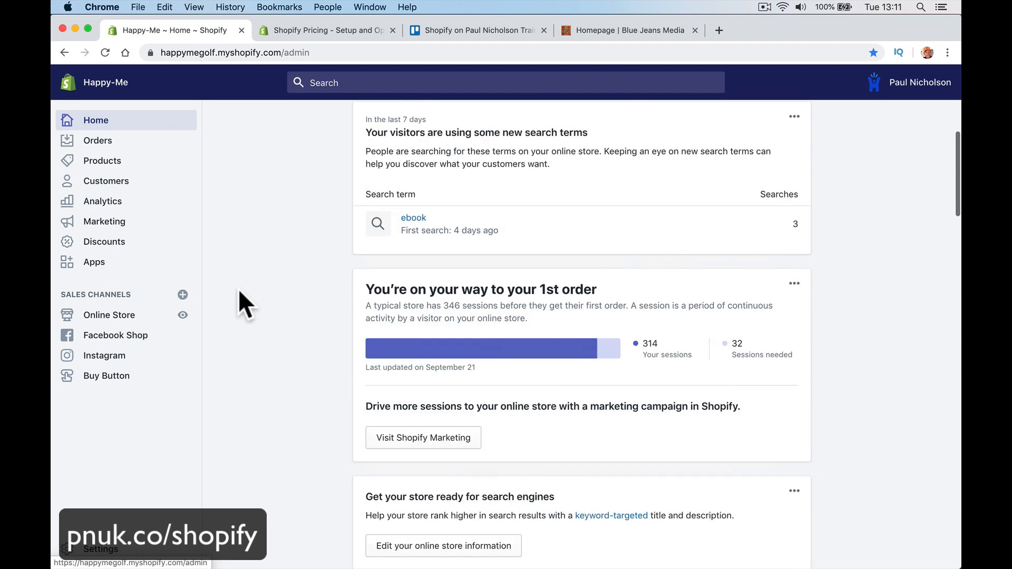
{"action": "scroll", "coordinate": [238, 289], "scroll_direction": "up", "scroll_amount": 5}
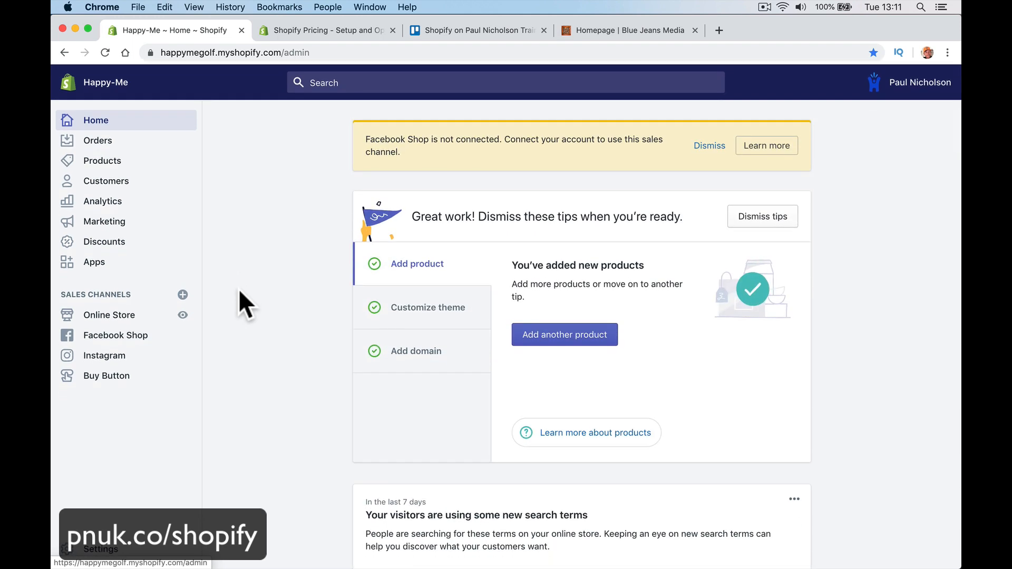
{"action": "left_click", "coordinate": [177, 145]}
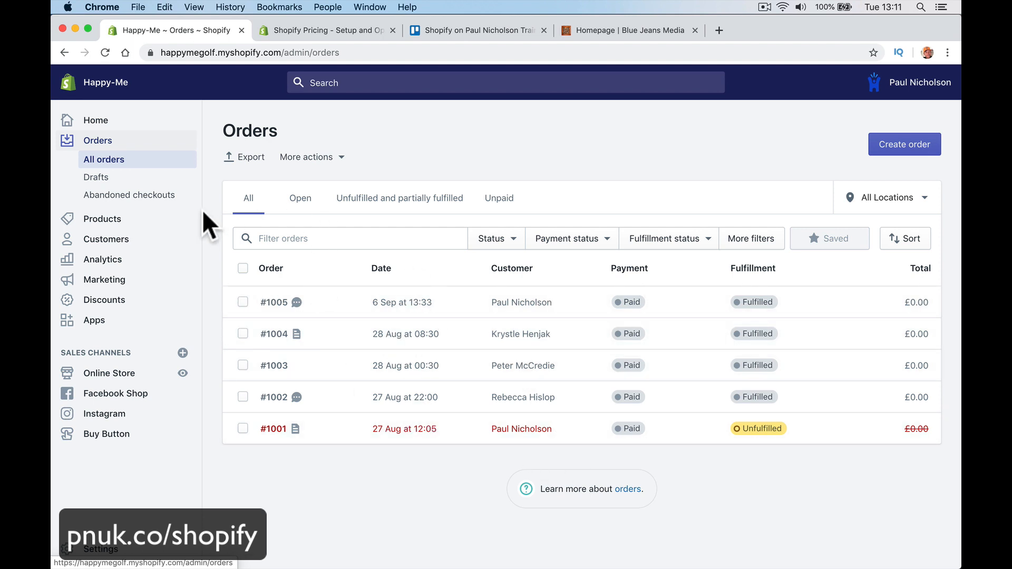
Step: Browse the Products list, then visit Inventory and Collections under Products
{"action": "left_click", "coordinate": [139, 222]}
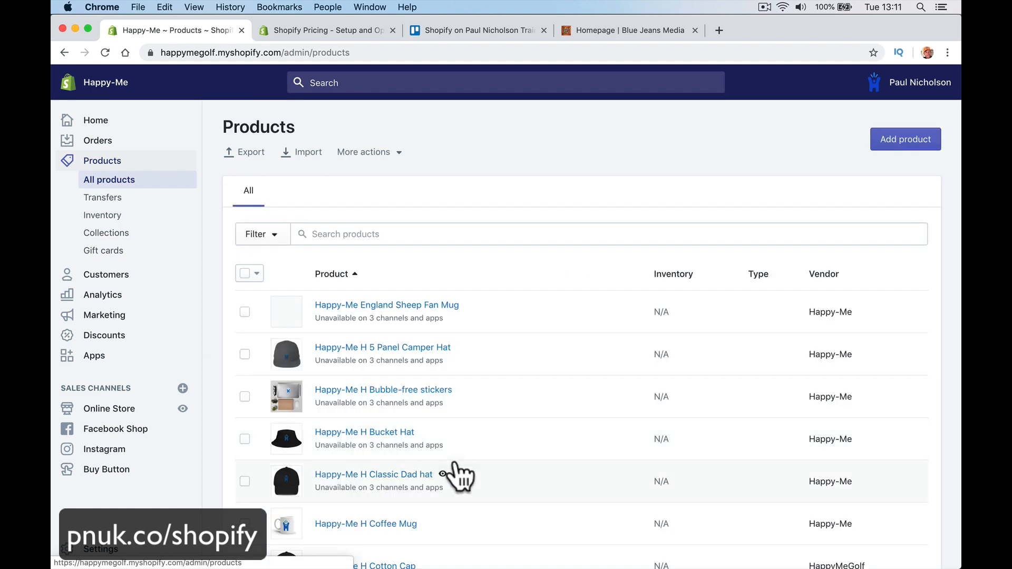
{"action": "scroll", "coordinate": [457, 477], "scroll_direction": "down", "scroll_amount": 15}
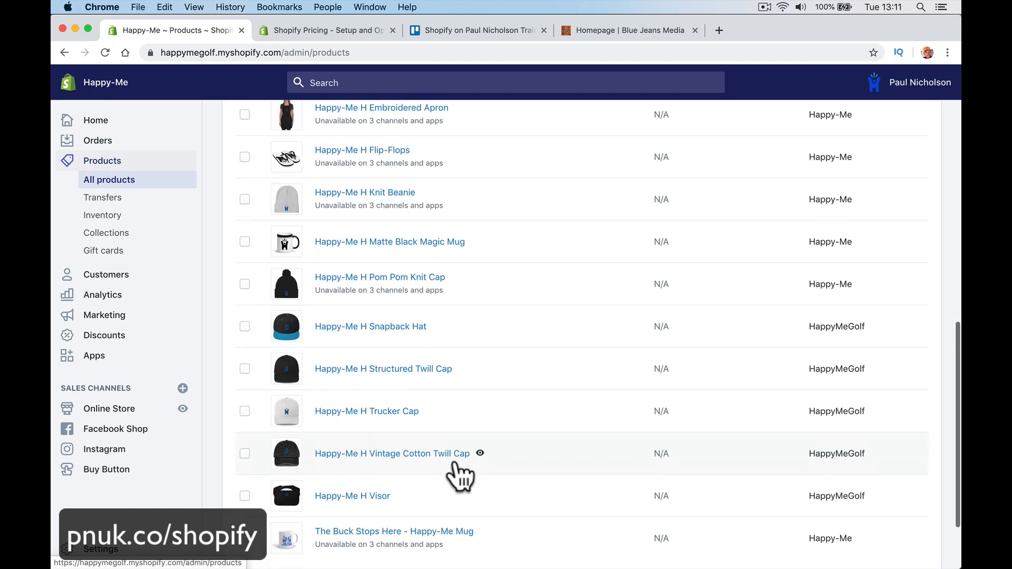
{"action": "scroll", "coordinate": [458, 475], "scroll_direction": "up", "scroll_amount": 10}
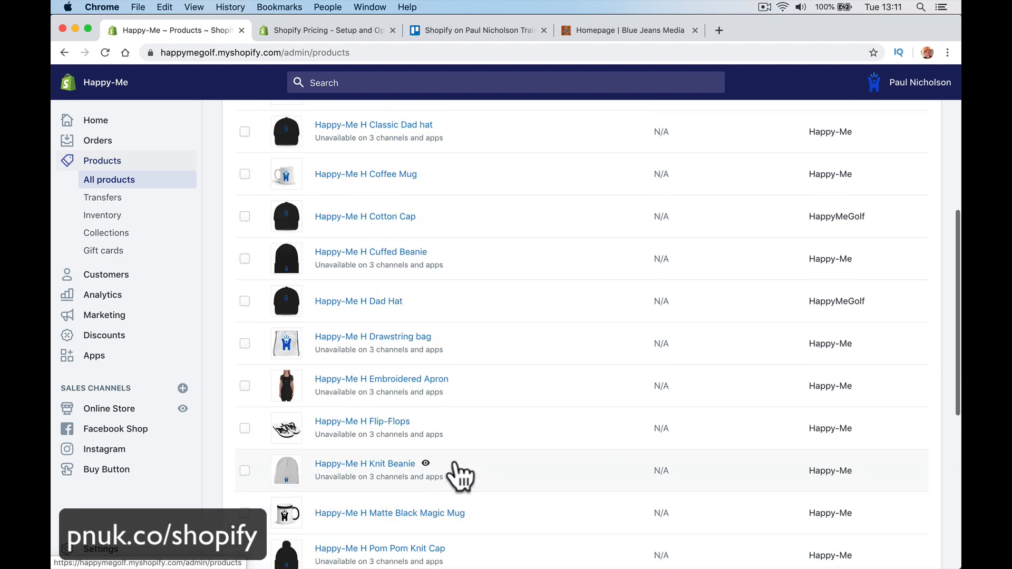
{"action": "scroll", "coordinate": [458, 475], "scroll_direction": "up", "scroll_amount": 4}
{"action": "scroll", "coordinate": [459, 475], "scroll_direction": "down", "scroll_amount": 2}
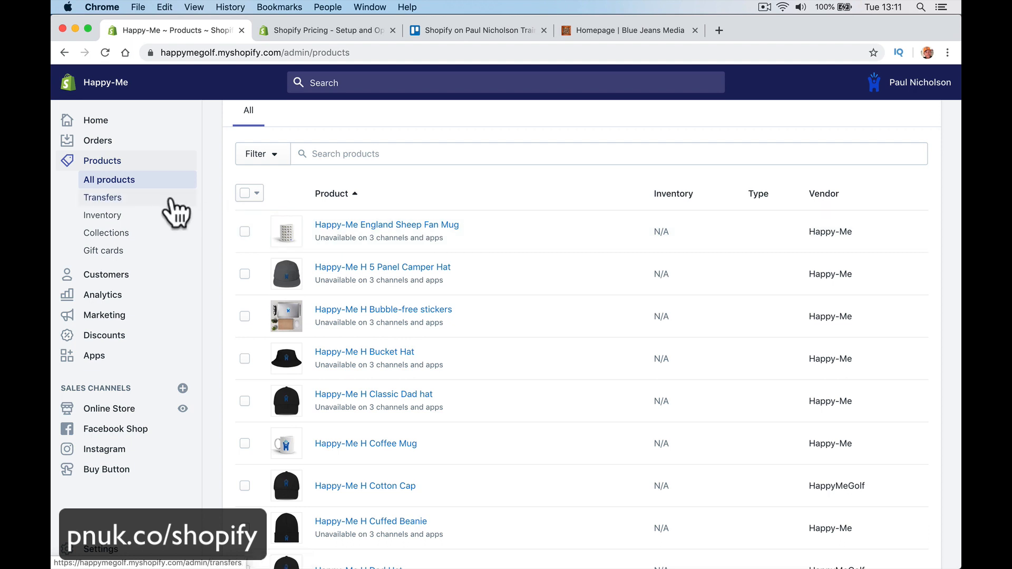
{"action": "left_click", "coordinate": [174, 220]}
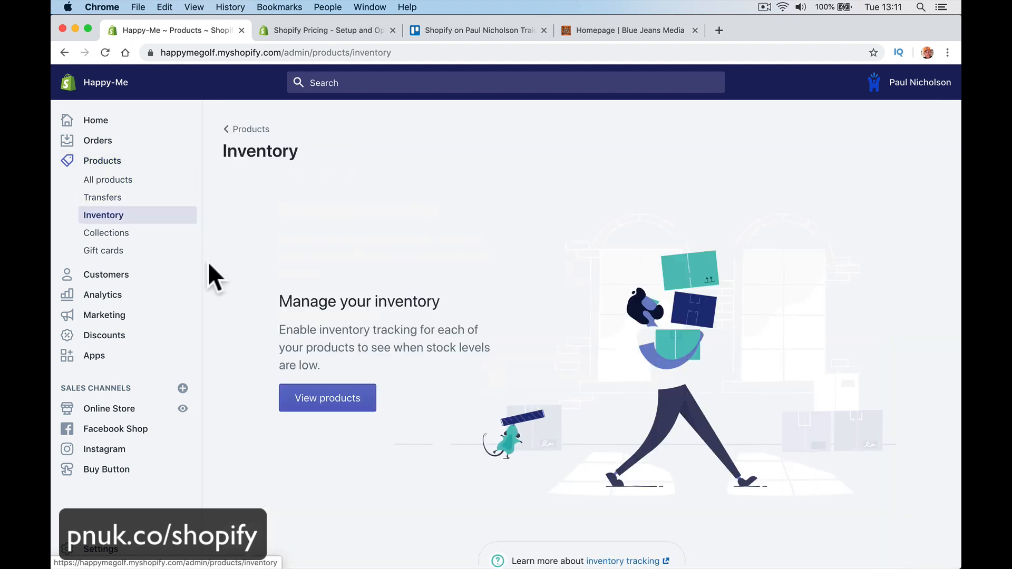
{"action": "left_click", "coordinate": [177, 232]}
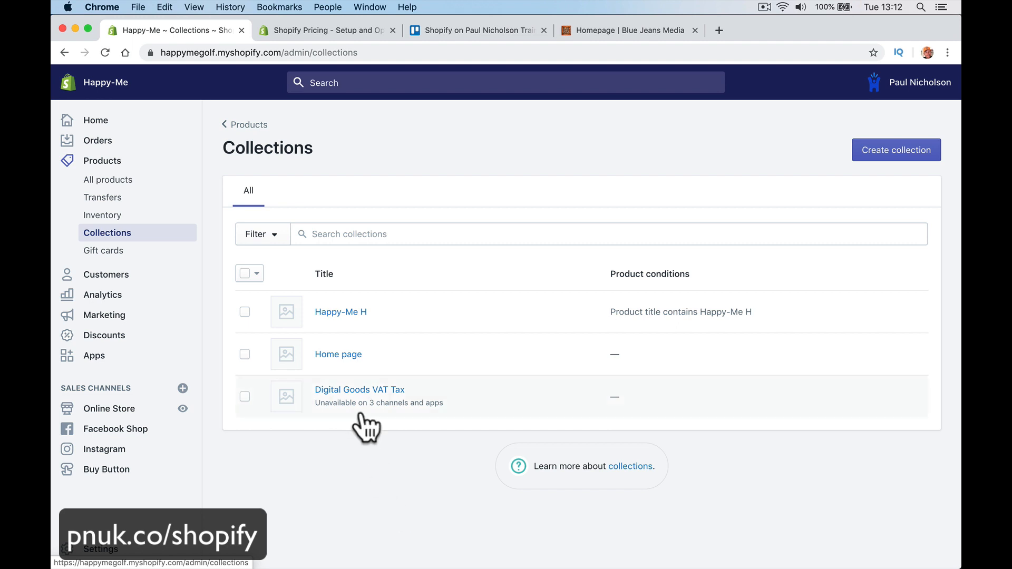
Step: Check the Gift cards page, then open and scroll the Customers list
{"action": "left_click", "coordinate": [158, 253]}
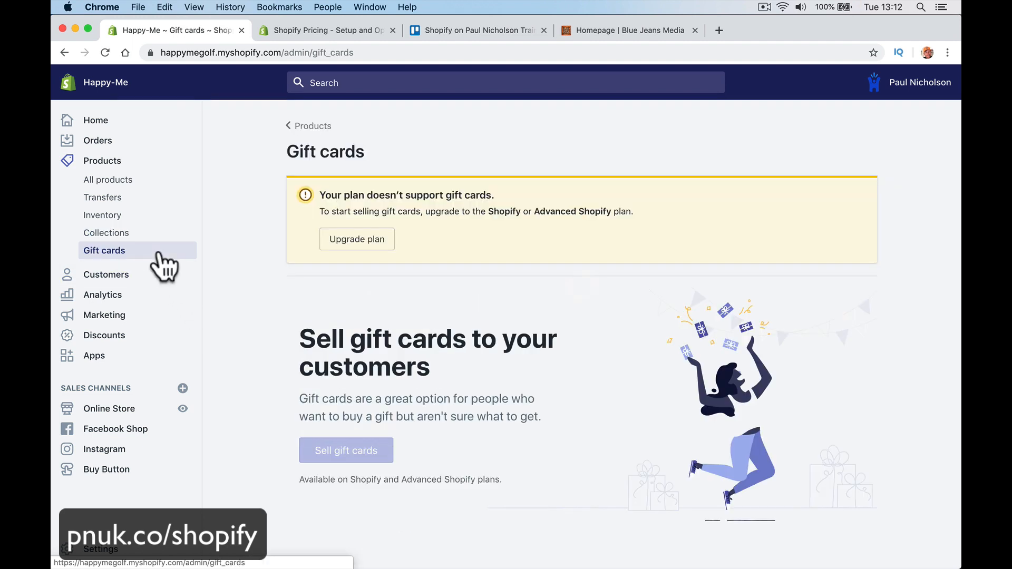
{"action": "left_click", "coordinate": [169, 276]}
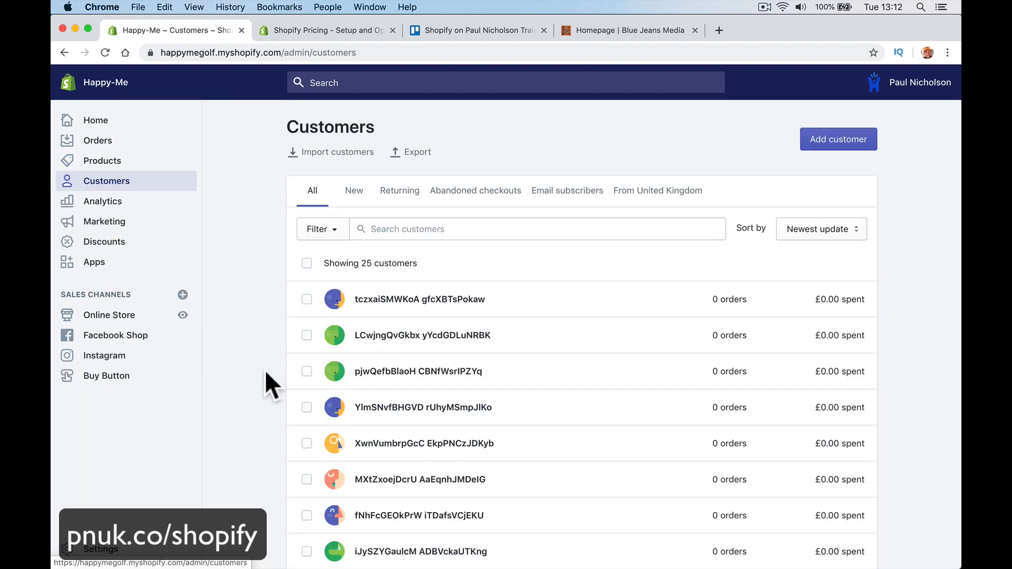
{"action": "scroll", "coordinate": [264, 369], "scroll_direction": "down", "scroll_amount": 15}
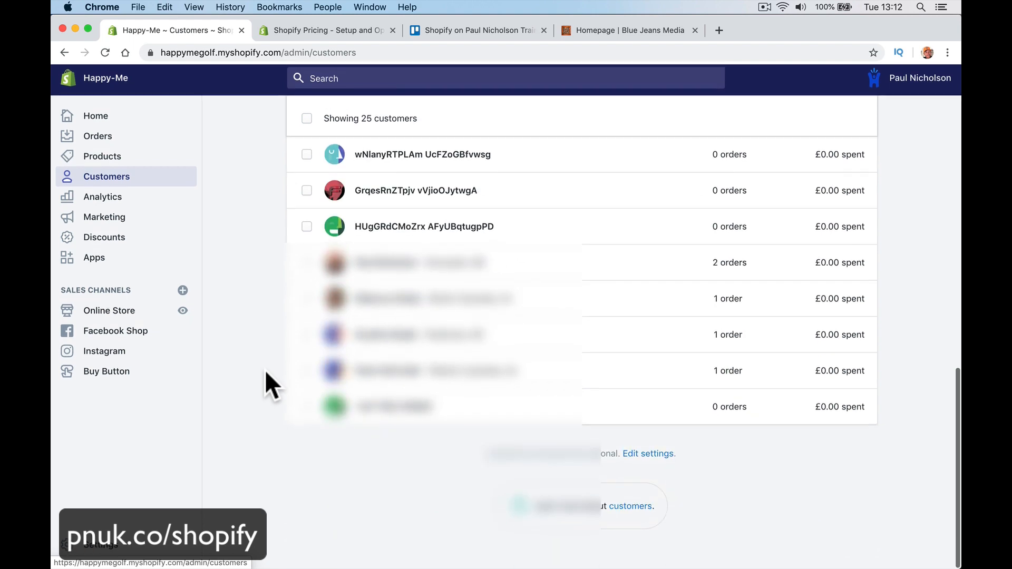
{"action": "scroll", "coordinate": [265, 369], "scroll_direction": "up", "scroll_amount": 15}
{"action": "scroll", "coordinate": [369, 458], "scroll_direction": "down", "scroll_amount": 15}
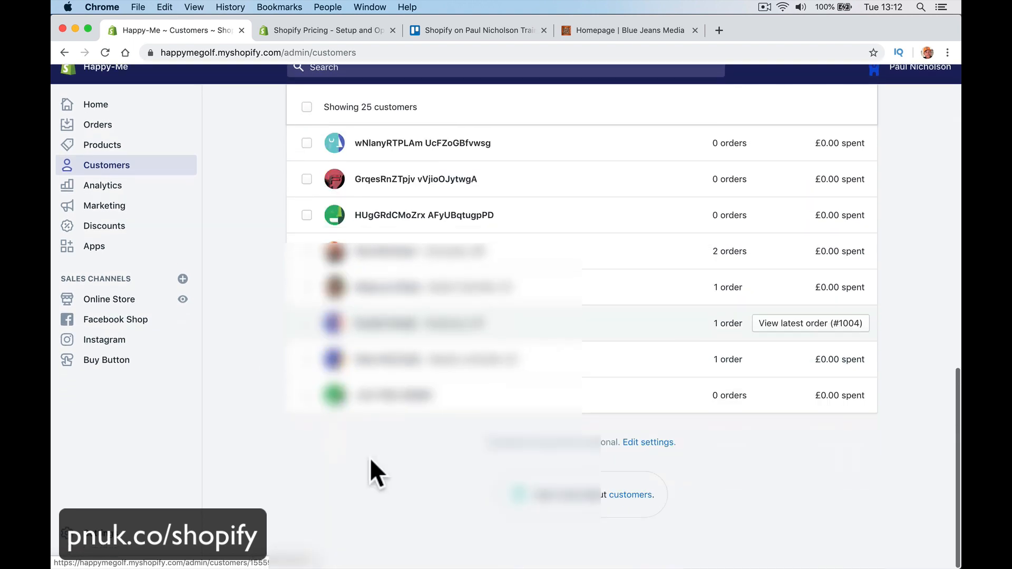
{"action": "scroll", "coordinate": [371, 460], "scroll_direction": "up", "scroll_amount": 10}
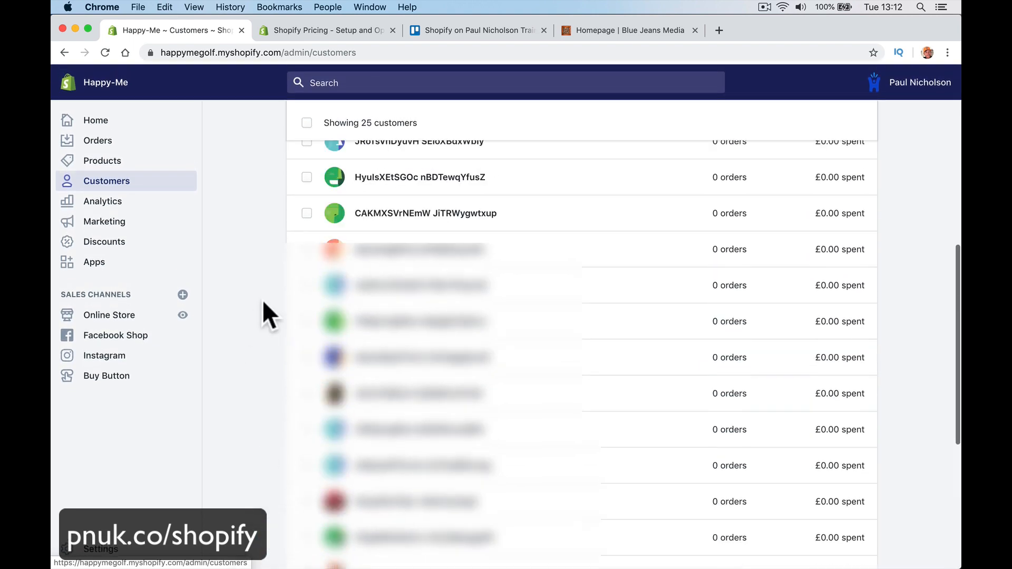
{"action": "scroll", "coordinate": [261, 299], "scroll_direction": "up", "scroll_amount": 3}
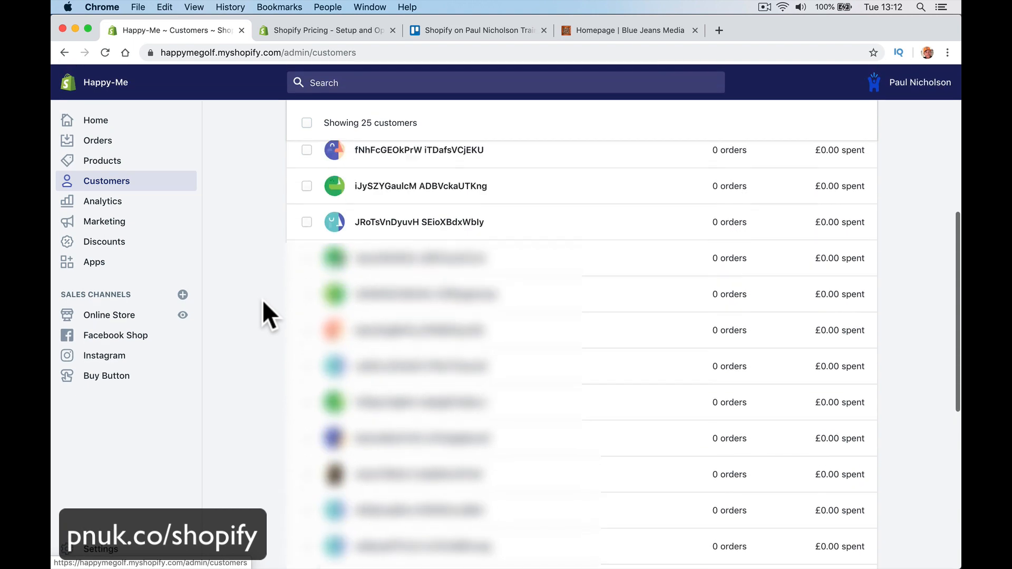
{"action": "scroll", "coordinate": [261, 299], "scroll_direction": "up", "scroll_amount": 10}
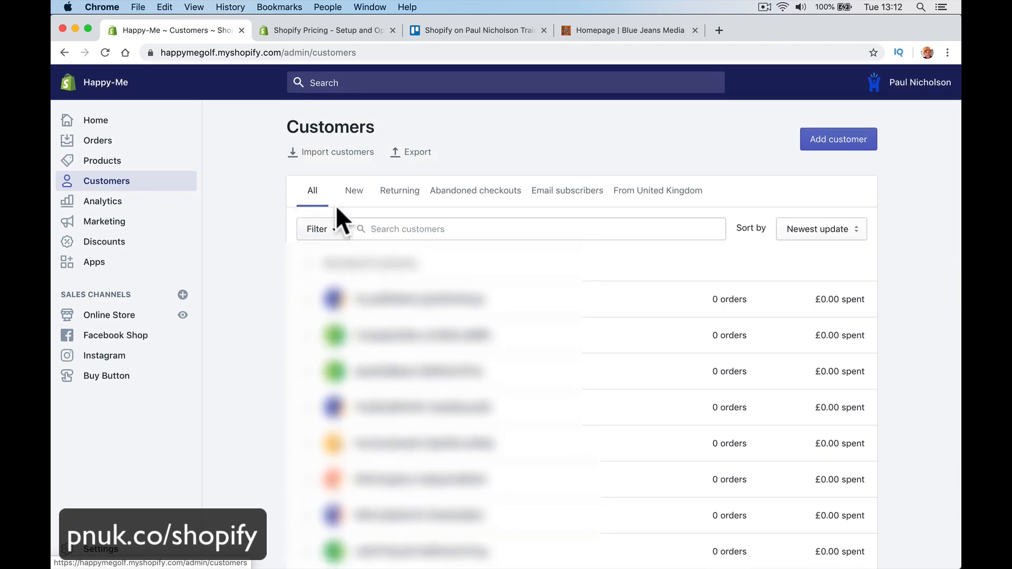
Step: View the New, Returning, Abandoned checkouts, Email subscribers and From United Kingdom customer tabs, then open Analytics
{"action": "left_click", "coordinate": [354, 192]}
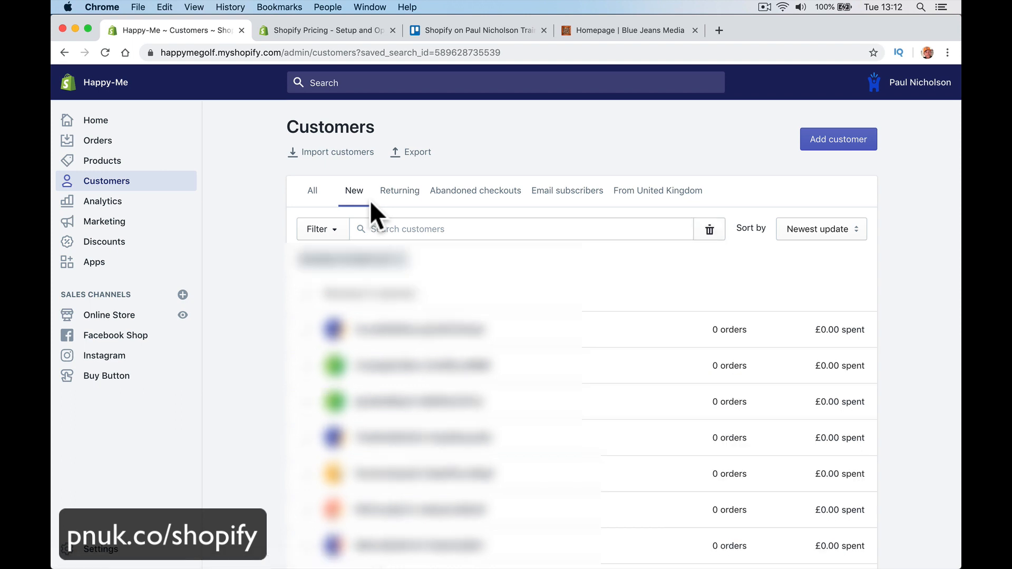
{"action": "left_click", "coordinate": [401, 194]}
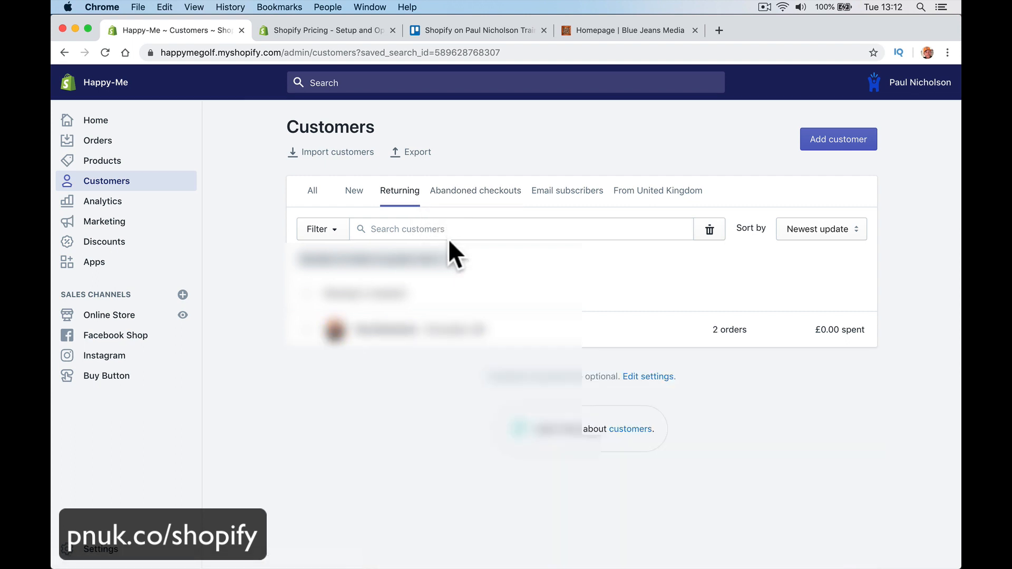
{"action": "left_click", "coordinate": [468, 194]}
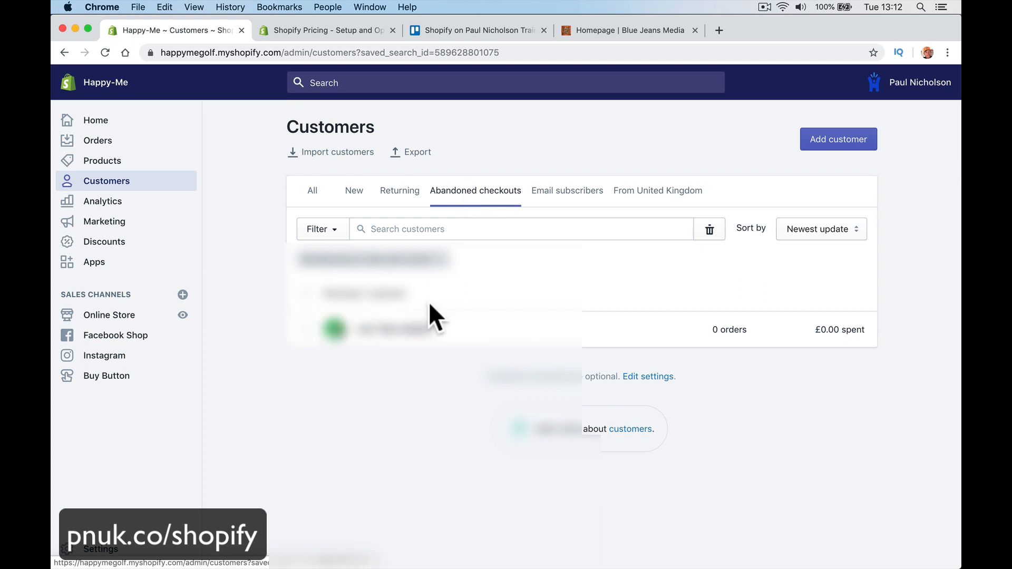
{"action": "left_click", "coordinate": [538, 199]}
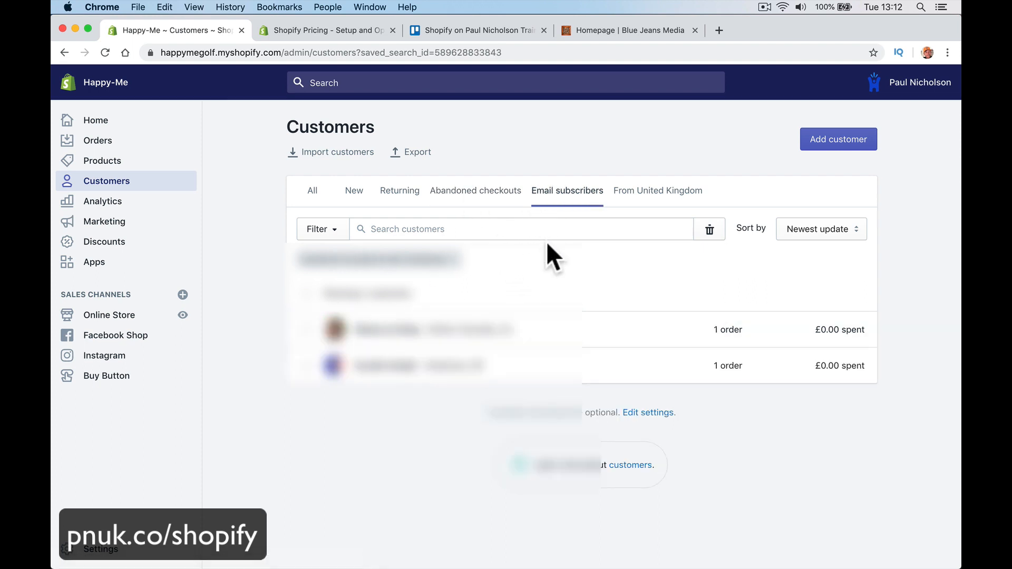
{"action": "left_click", "coordinate": [627, 198]}
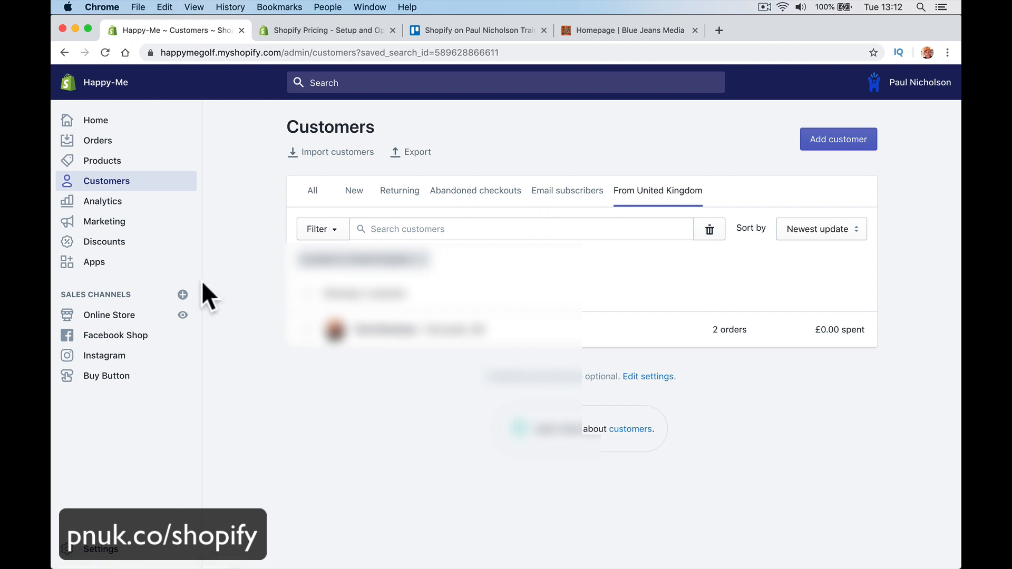
{"action": "left_click", "coordinate": [141, 202]}
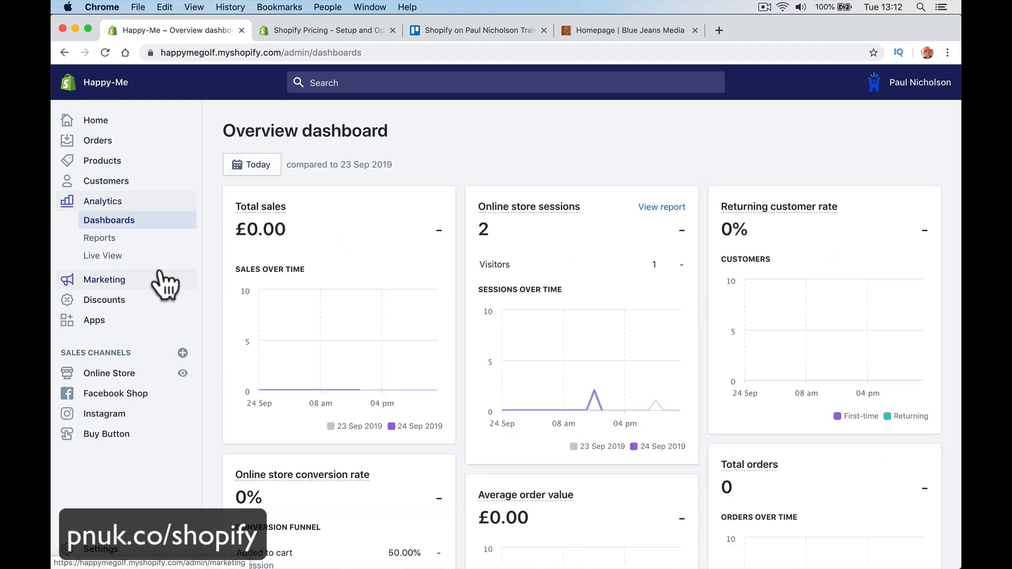
Step: Set the dashboard date range to start on 1 Sep 2019
{"action": "mouse_move", "coordinate": [320, 348]}
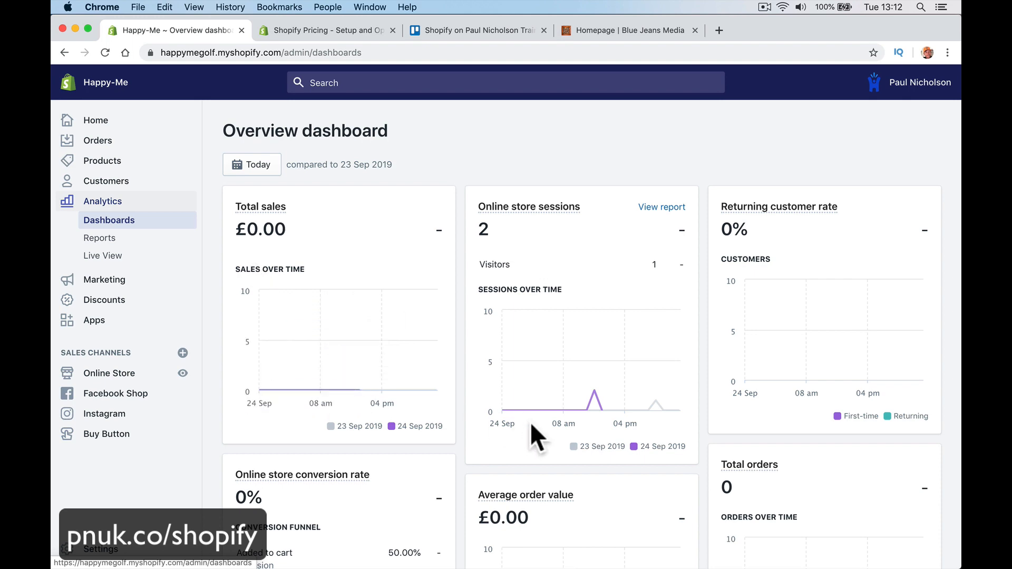
{"action": "scroll", "coordinate": [650, 299], "scroll_direction": "down", "scroll_amount": 7}
{"action": "scroll", "coordinate": [651, 302], "scroll_direction": "down", "scroll_amount": 5}
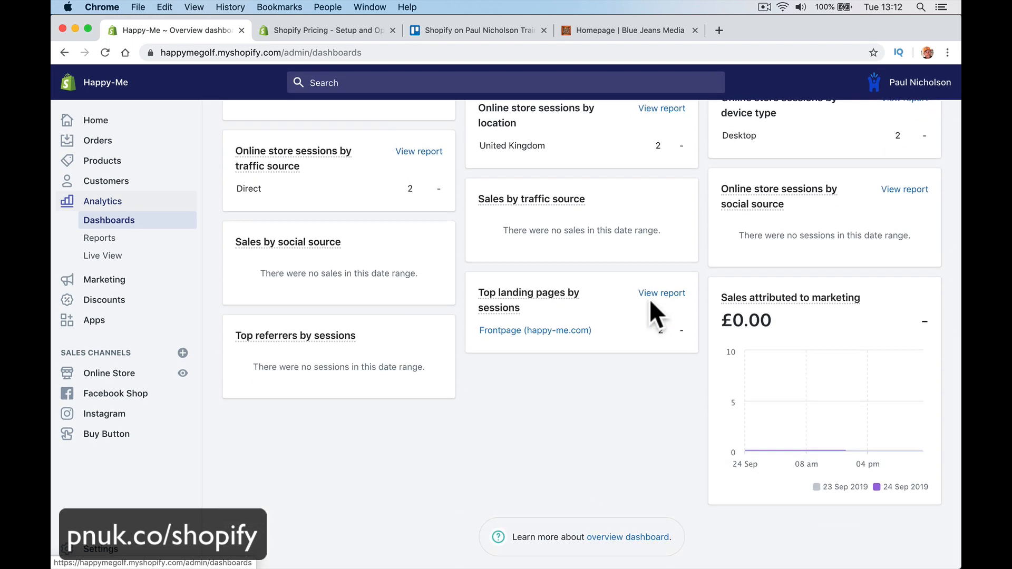
{"action": "scroll", "coordinate": [650, 302], "scroll_direction": "up", "scroll_amount": 12}
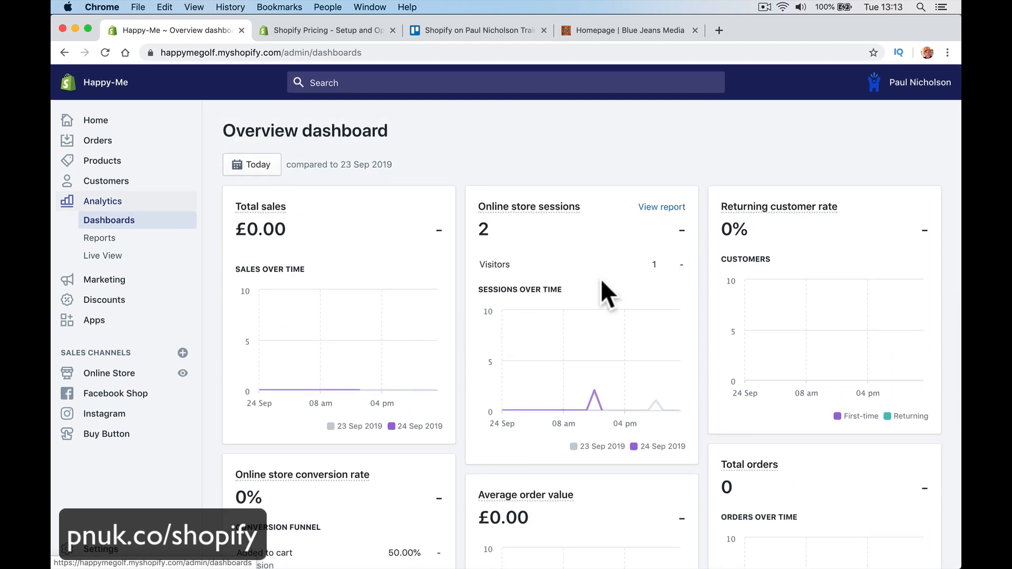
{"action": "left_click", "coordinate": [269, 168]}
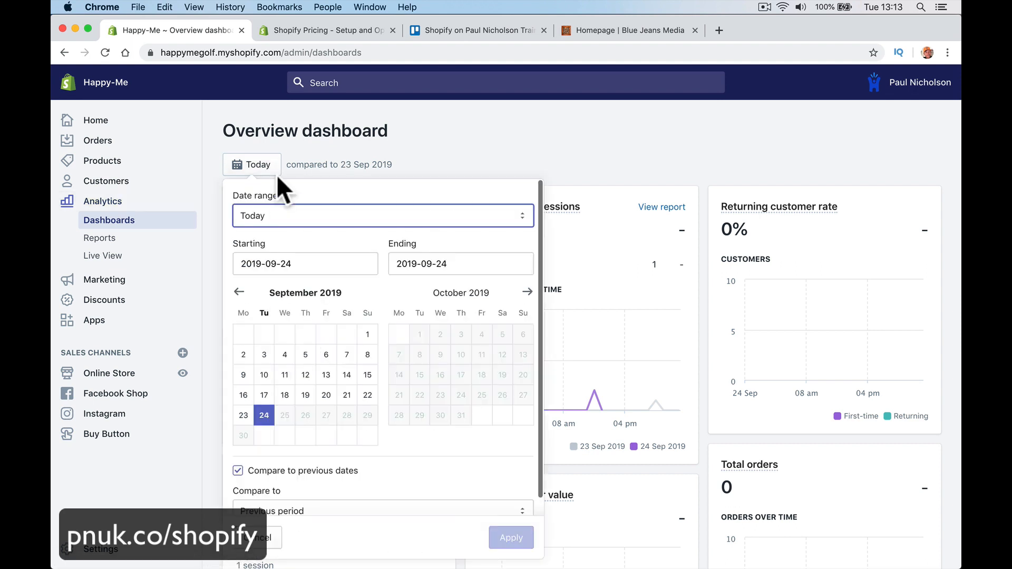
{"action": "left_click", "coordinate": [315, 262]}
{"action": "left_click", "coordinate": [368, 334]}
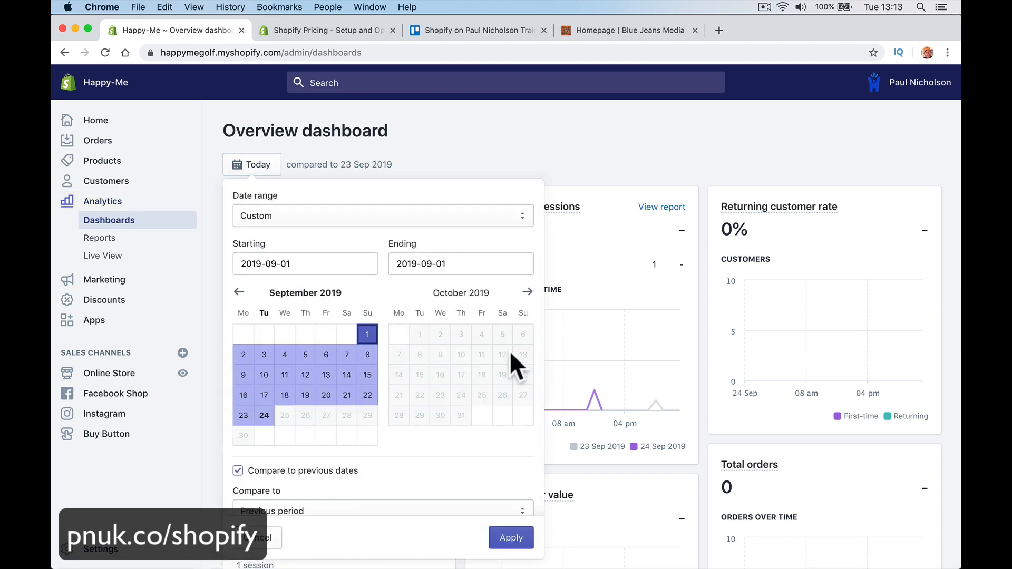
{"action": "left_click", "coordinate": [514, 538]}
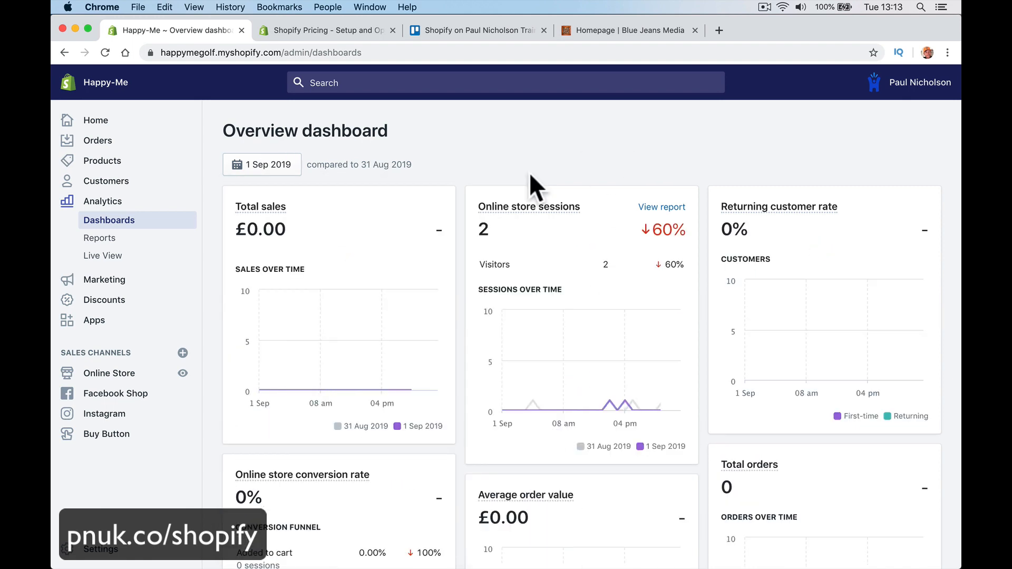
{"action": "scroll", "coordinate": [562, 369], "scroll_direction": "down", "scroll_amount": 12}
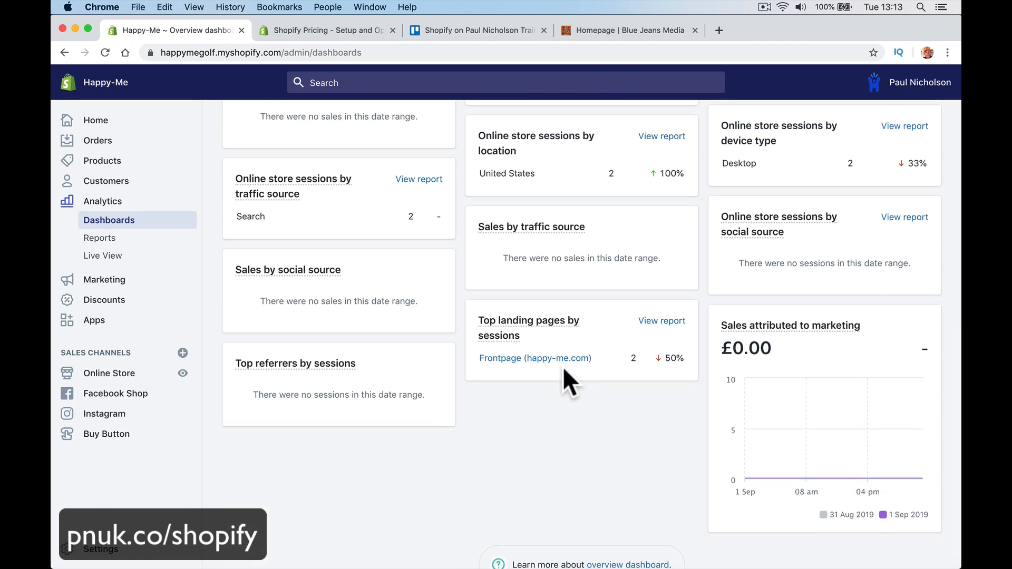
{"action": "scroll", "coordinate": [563, 369], "scroll_direction": "up", "scroll_amount": 12}
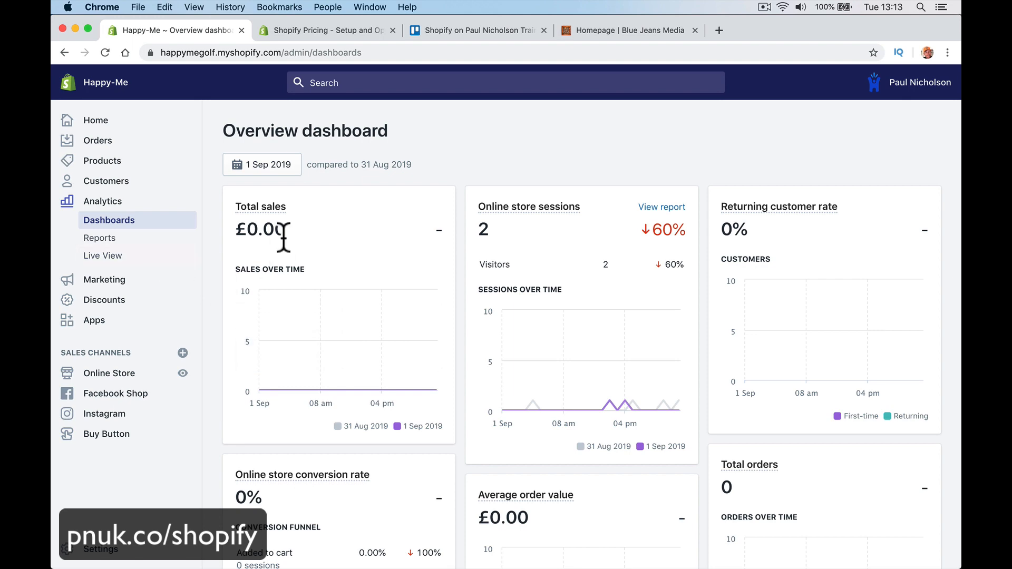
Step: Browse the store Reports and the Live View of current visitors
{"action": "left_click", "coordinate": [131, 244]}
{"action": "left_click", "coordinate": [140, 255]}
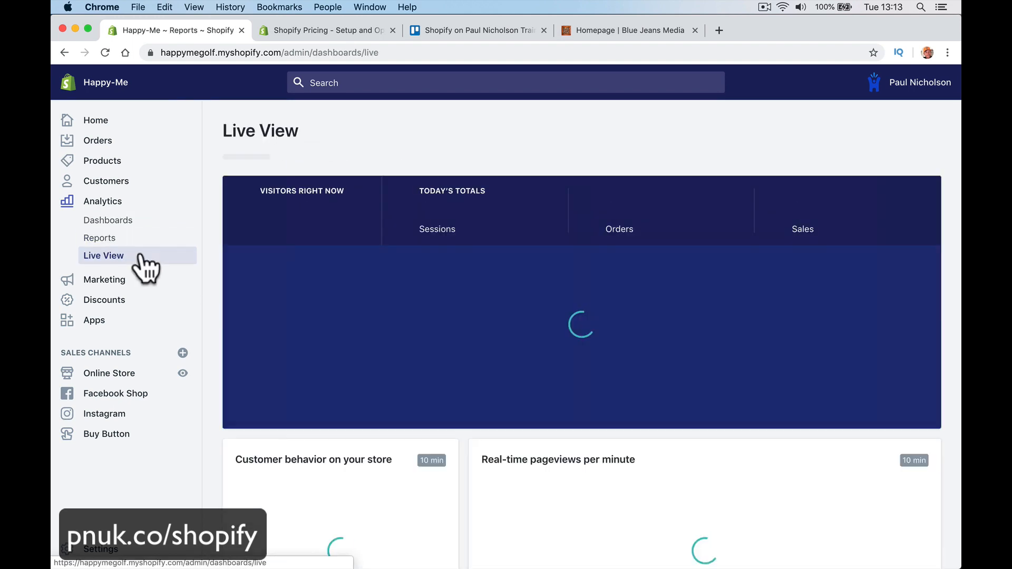
{"action": "left_click", "coordinate": [138, 241]}
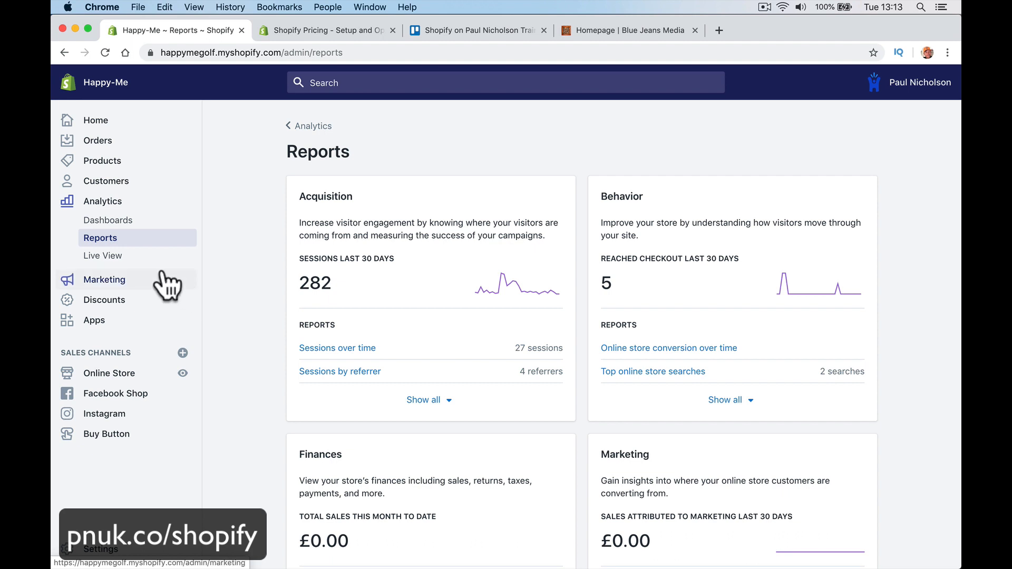
{"action": "left_click", "coordinate": [144, 259]}
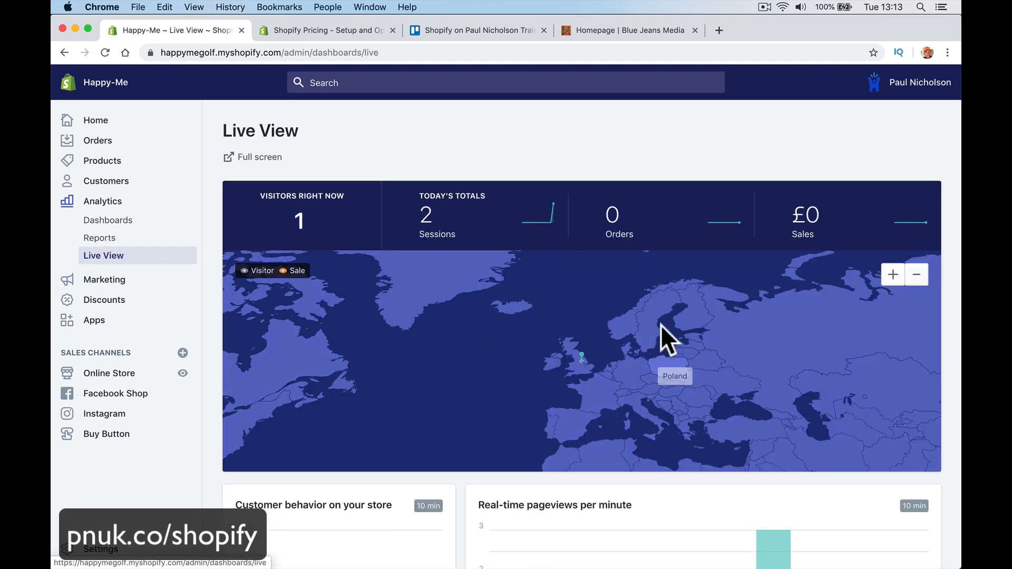
Step: Open the Marketing overview with its Facebook and Google app suggestions
{"action": "scroll", "coordinate": [461, 338], "scroll_direction": "down", "scroll_amount": 3}
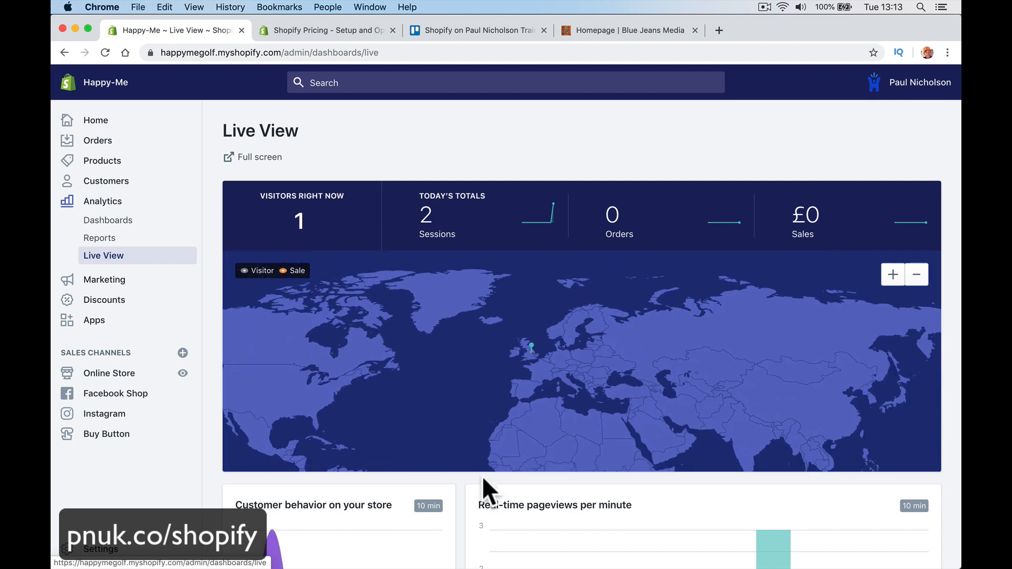
{"action": "scroll", "coordinate": [482, 476], "scroll_direction": "down", "scroll_amount": 5}
{"action": "scroll", "coordinate": [485, 489], "scroll_direction": "up", "scroll_amount": 5}
{"action": "left_click", "coordinate": [154, 284]}
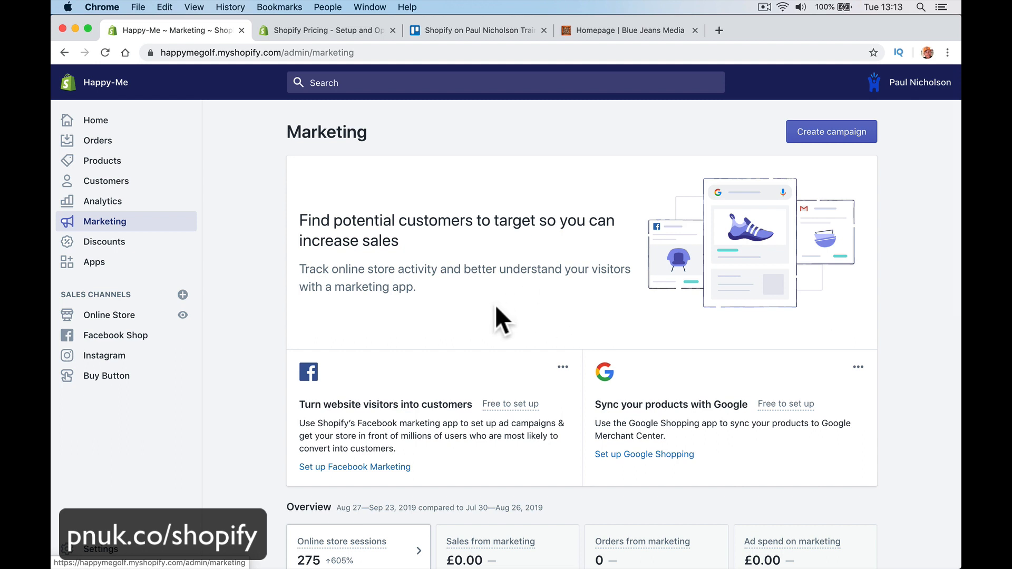
Step: Check the discount codes list, then view the installed Printful, Product Reviews and Shopify apps
{"action": "left_click", "coordinate": [155, 249]}
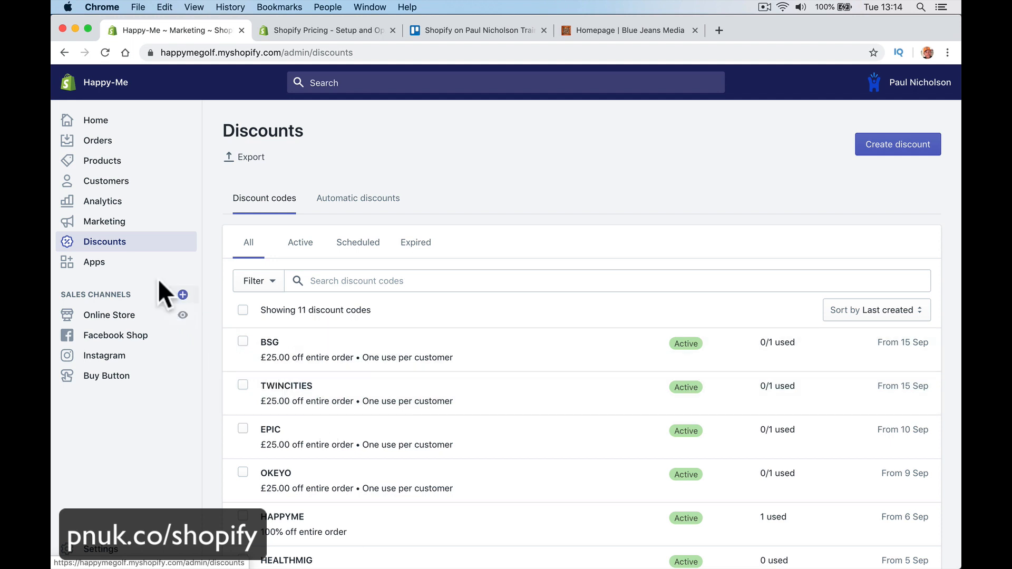
{"action": "left_click", "coordinate": [144, 269]}
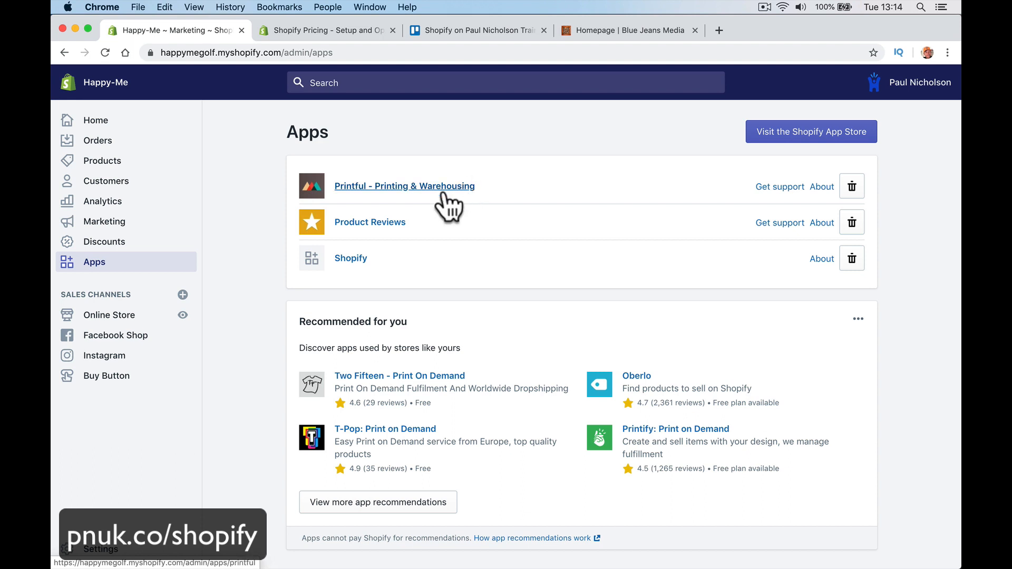
Step: Browse the online store's Themes, Blog posts, Pages, Navigation and Domains sections
{"action": "left_click", "coordinate": [138, 320]}
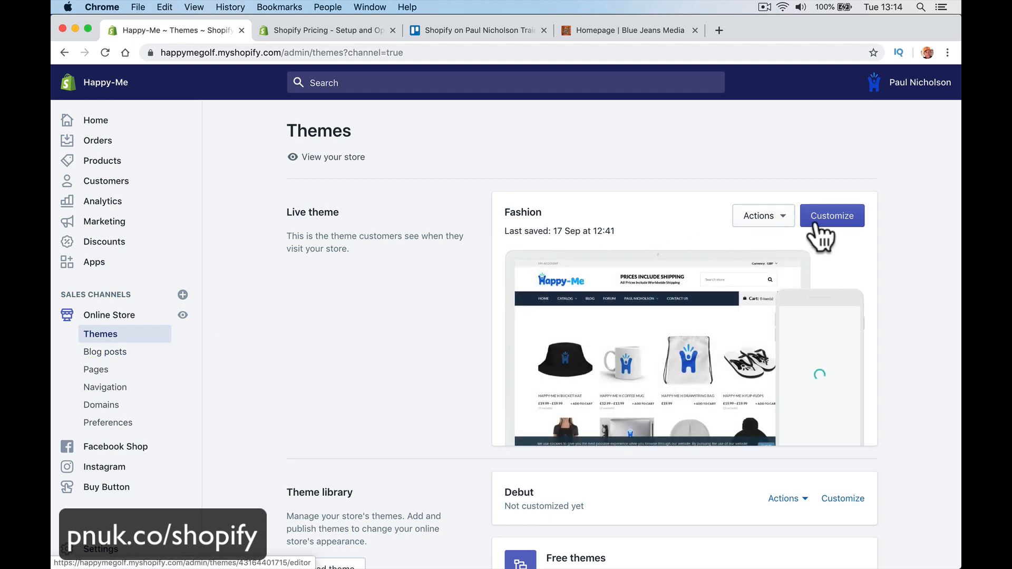
{"action": "left_click", "coordinate": [138, 358]}
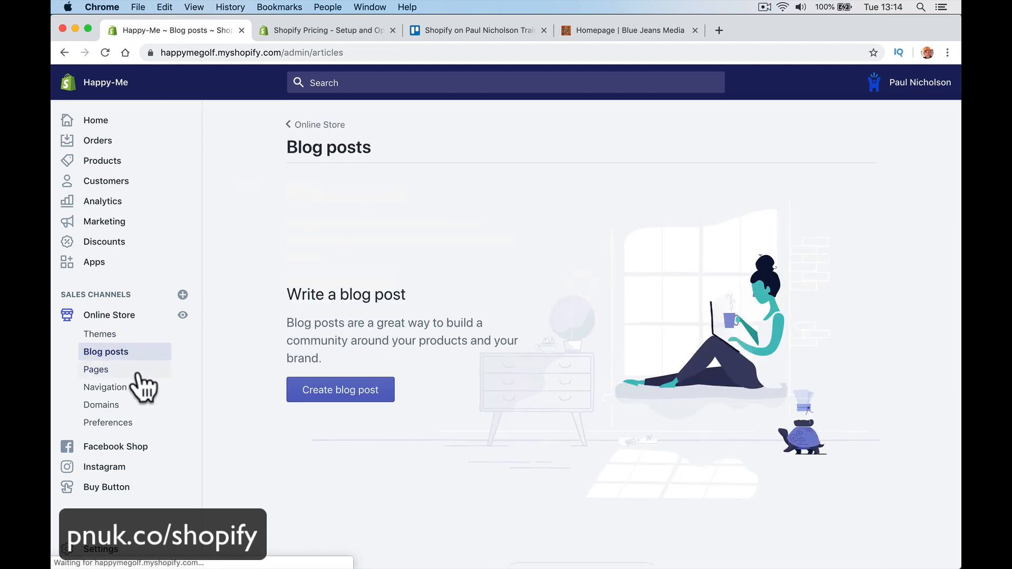
{"action": "left_click", "coordinate": [138, 371]}
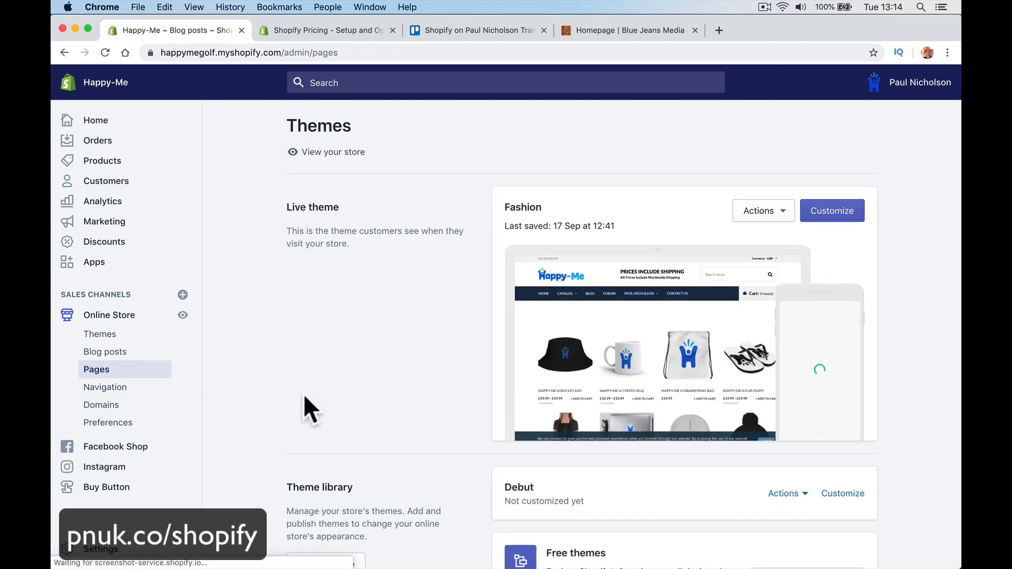
{"action": "scroll", "coordinate": [304, 395], "scroll_direction": "down", "scroll_amount": 5}
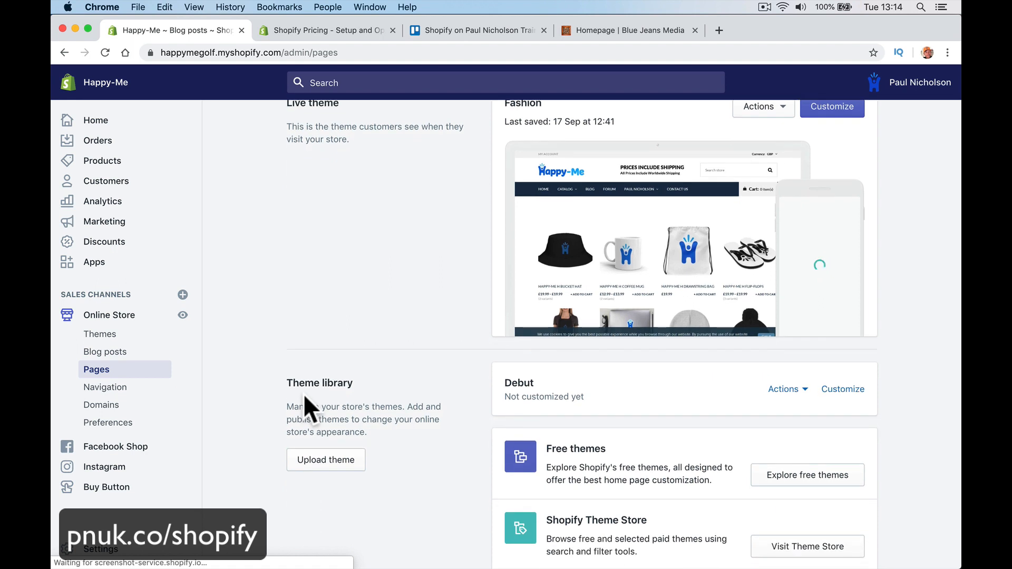
{"action": "left_click", "coordinate": [154, 393]}
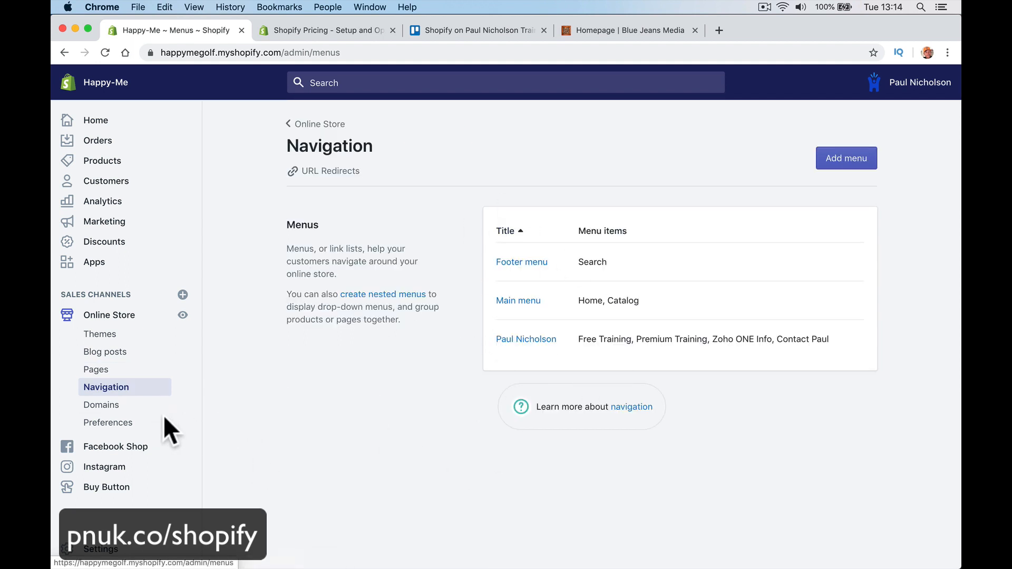
{"action": "left_click", "coordinate": [124, 406]}
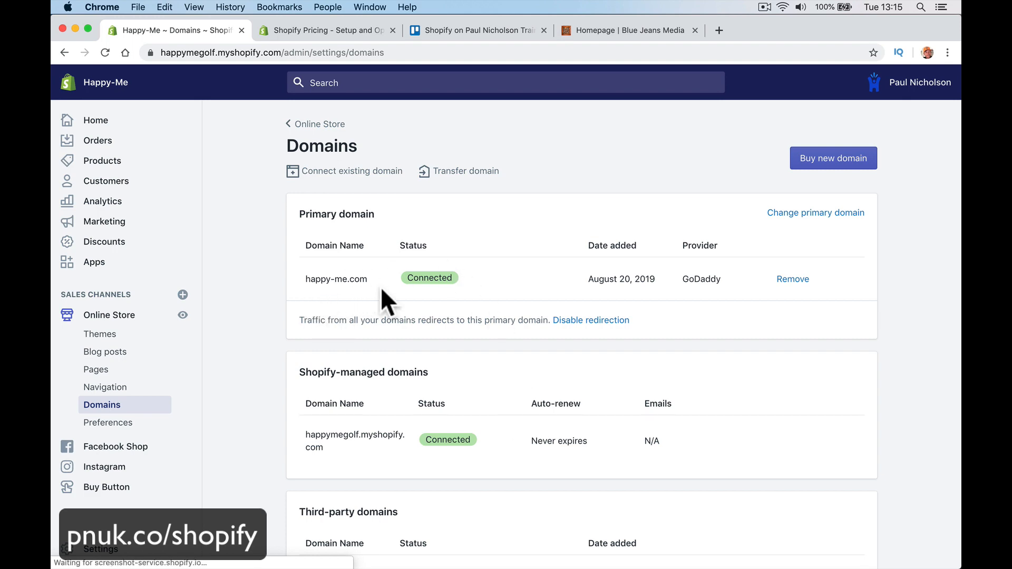
Step: Look through the online store Preferences, then the Facebook Shop account with no Page connected
{"action": "scroll", "coordinate": [384, 296], "scroll_direction": "down", "scroll_amount": 8}
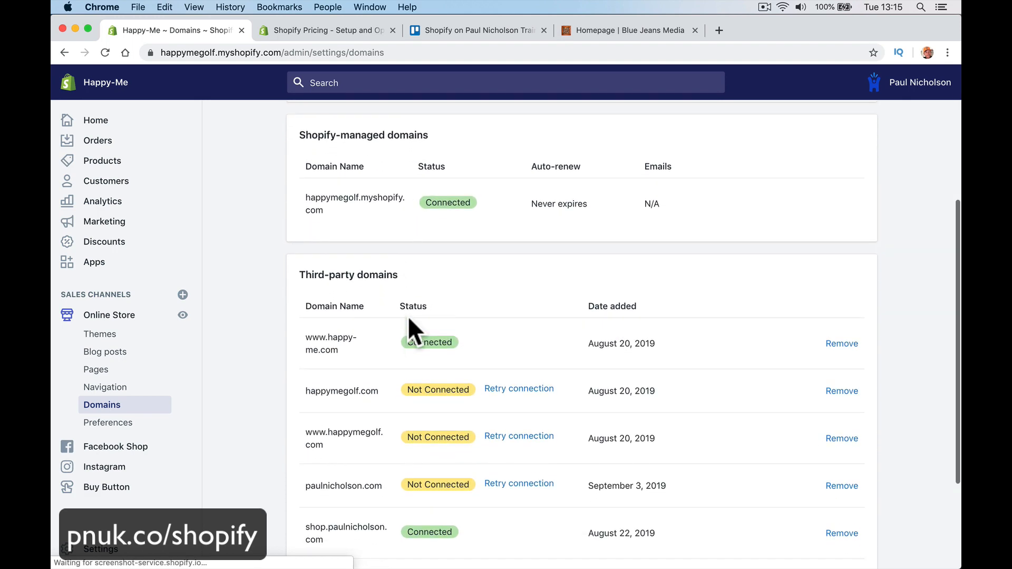
{"action": "scroll", "coordinate": [408, 316], "scroll_direction": "up", "scroll_amount": 5}
{"action": "scroll", "coordinate": [409, 318], "scroll_direction": "down", "scroll_amount": 1}
{"action": "scroll", "coordinate": [408, 320], "scroll_direction": "down", "scroll_amount": 5}
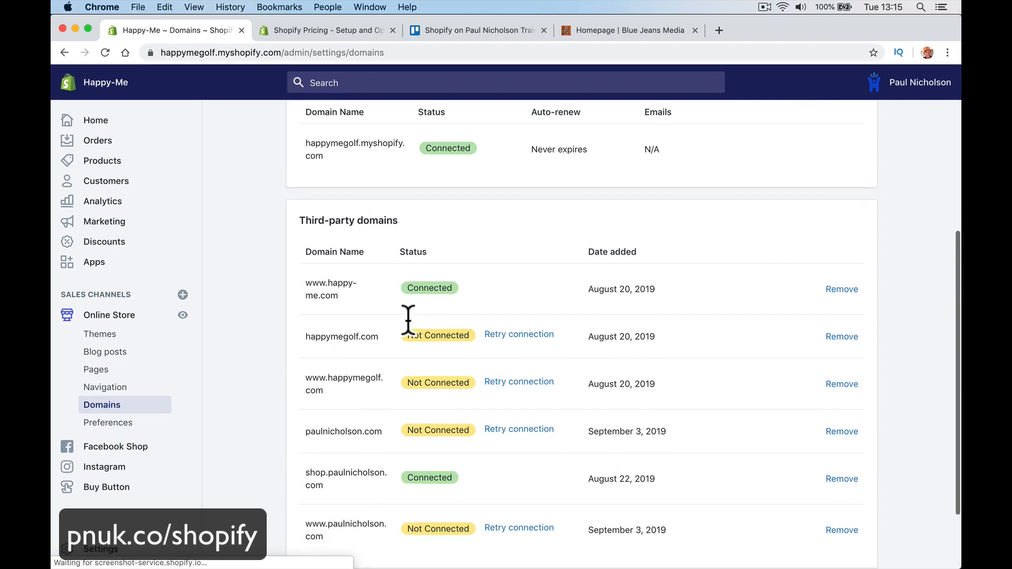
{"action": "scroll", "coordinate": [406, 319], "scroll_direction": "up", "scroll_amount": 6}
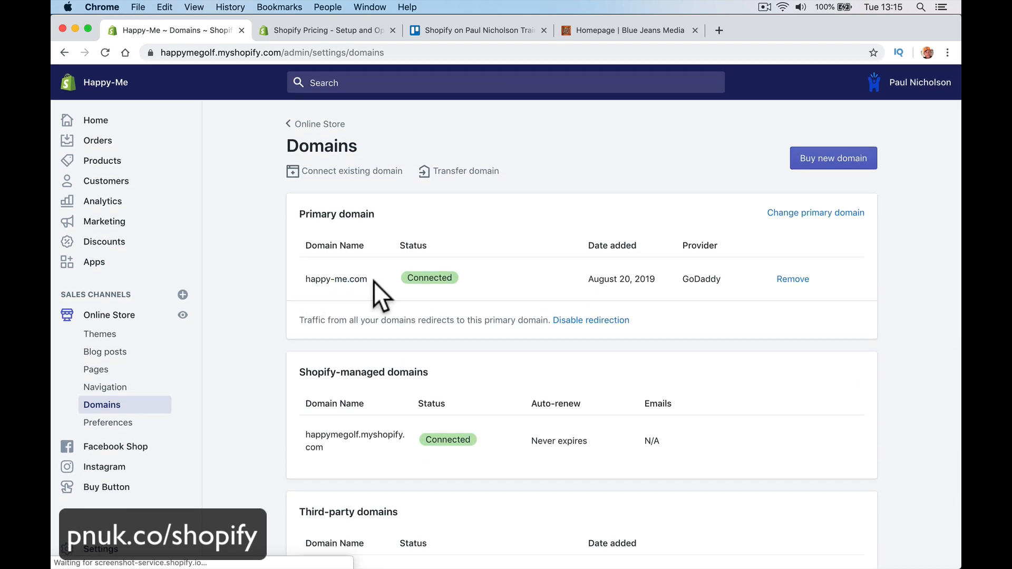
{"action": "scroll", "coordinate": [372, 282], "scroll_direction": "down", "scroll_amount": 8}
{"action": "scroll", "coordinate": [410, 421], "scroll_direction": "down", "scroll_amount": 5}
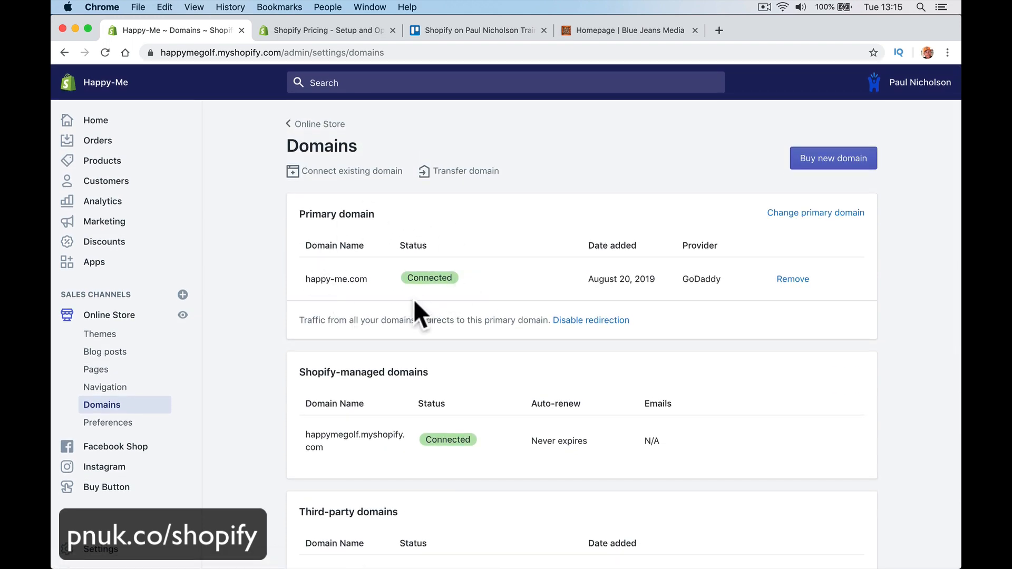
{"action": "scroll", "coordinate": [413, 299], "scroll_direction": "down", "scroll_amount": 5}
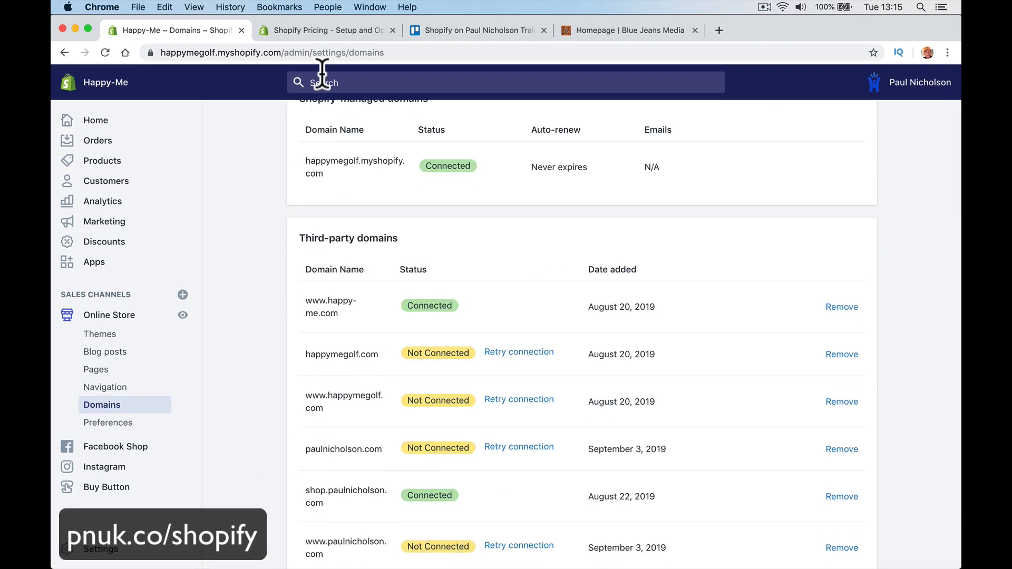
{"action": "left_click", "coordinate": [168, 422]}
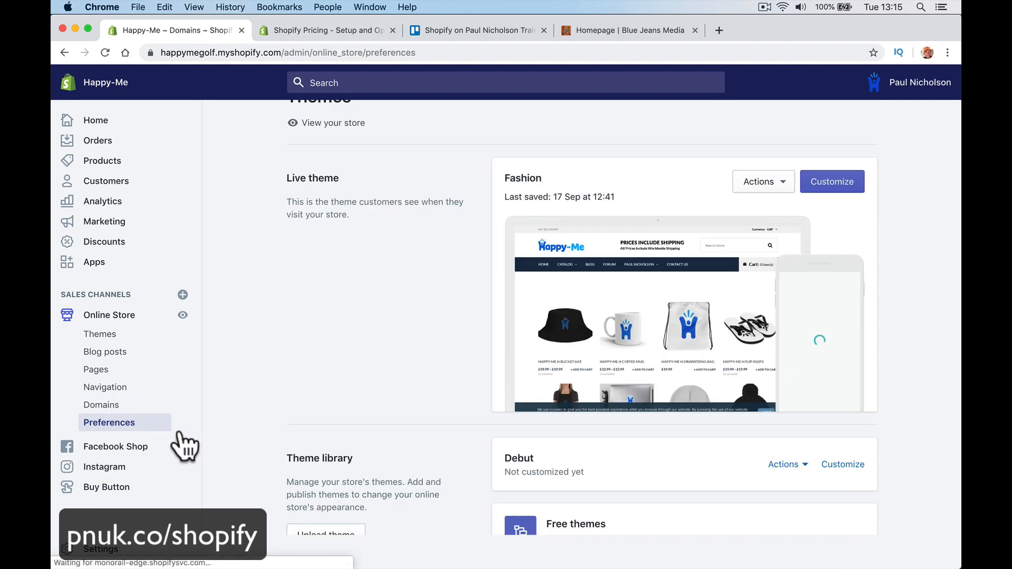
{"action": "scroll", "coordinate": [270, 451], "scroll_direction": "down", "scroll_amount": 3}
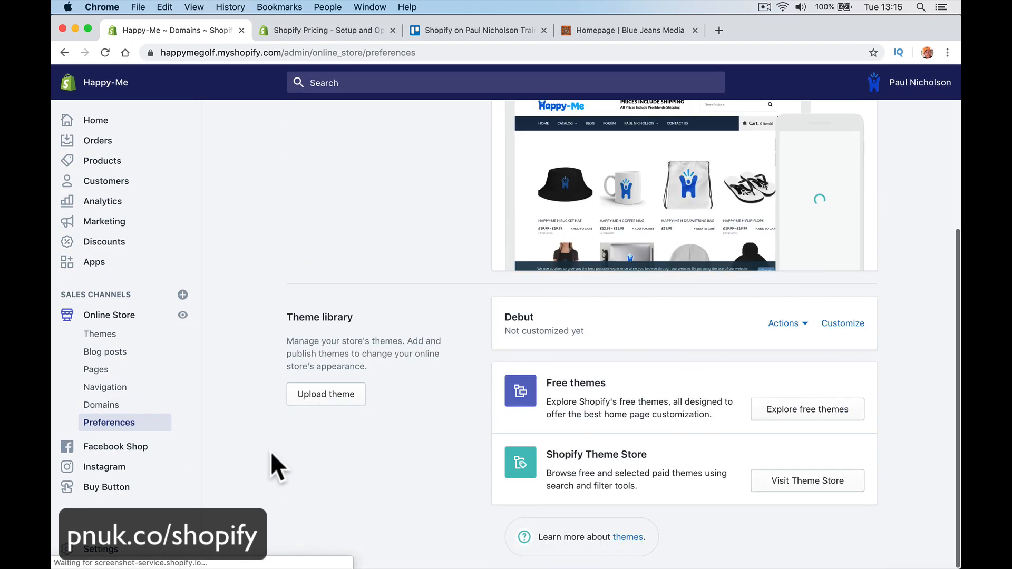
{"action": "left_click", "coordinate": [138, 449]}
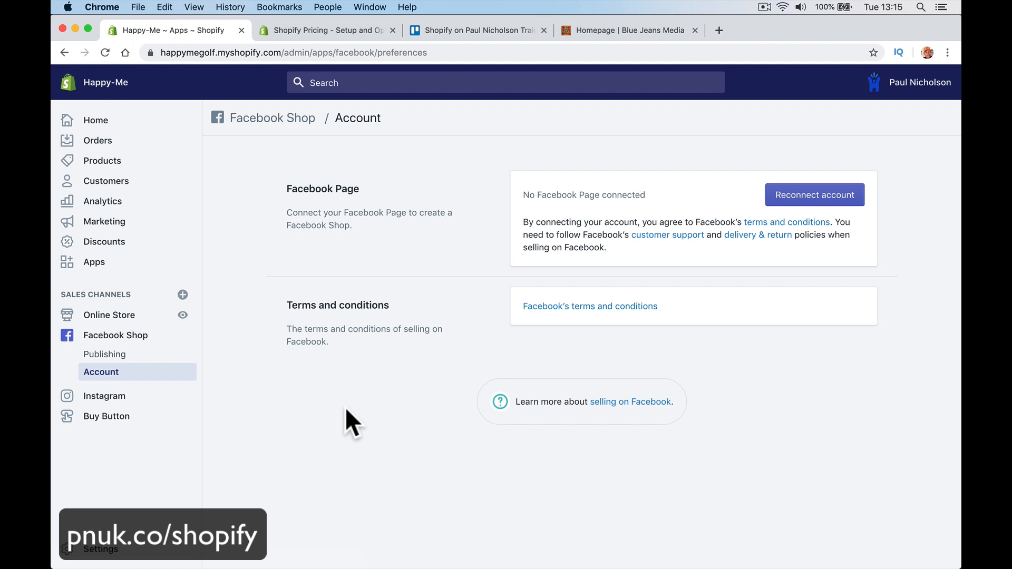
Step: Open the Instagram sales channel, which reports missing Facebook page admin access
{"action": "left_click", "coordinate": [127, 399]}
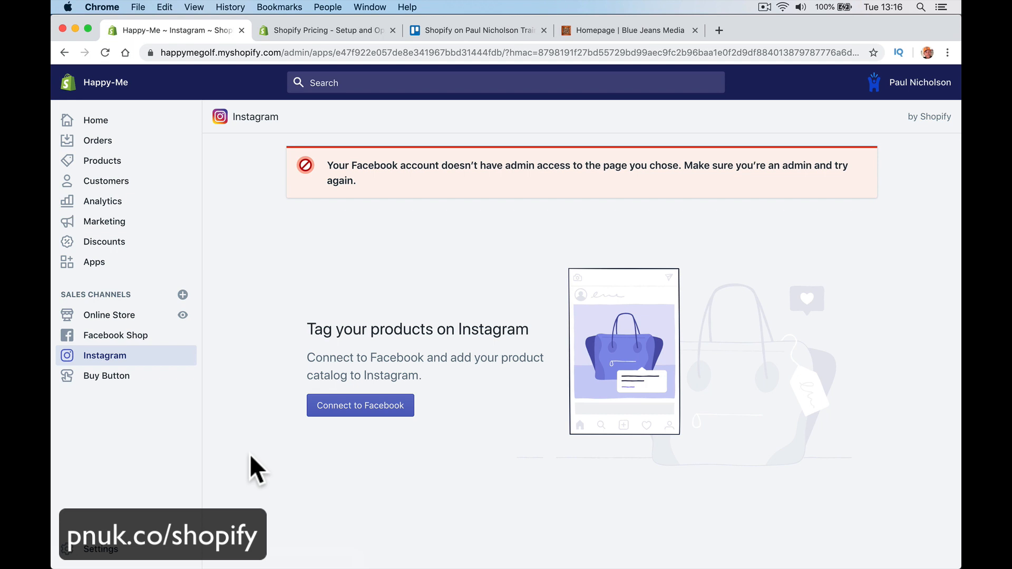
Step: Open the Buy Button sales channel page
{"action": "left_click", "coordinate": [148, 384]}
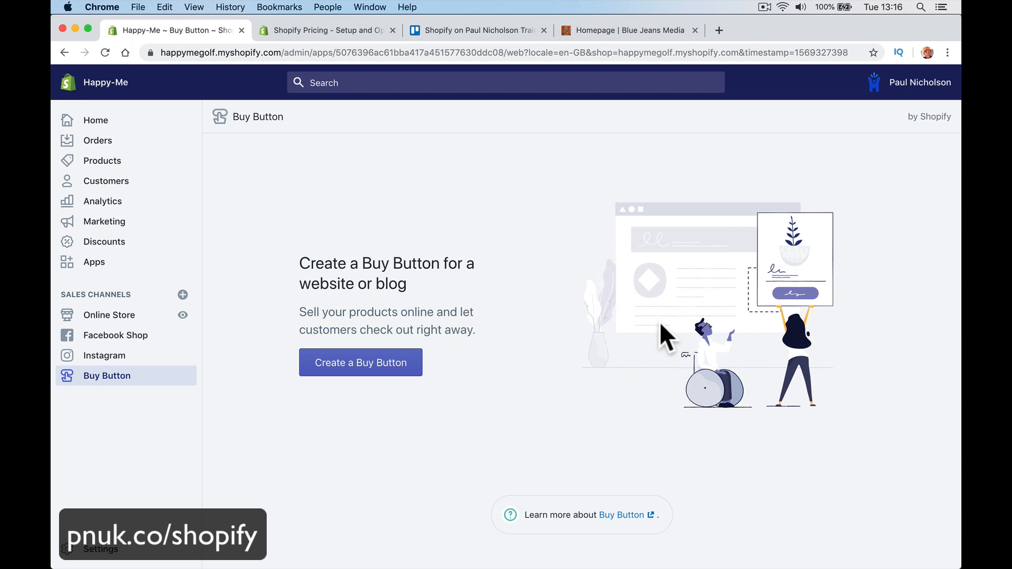
Step: Go to the store Settings overview with General, Taxes, Checkout, Shipping and Billing
{"action": "left_click", "coordinate": [112, 562]}
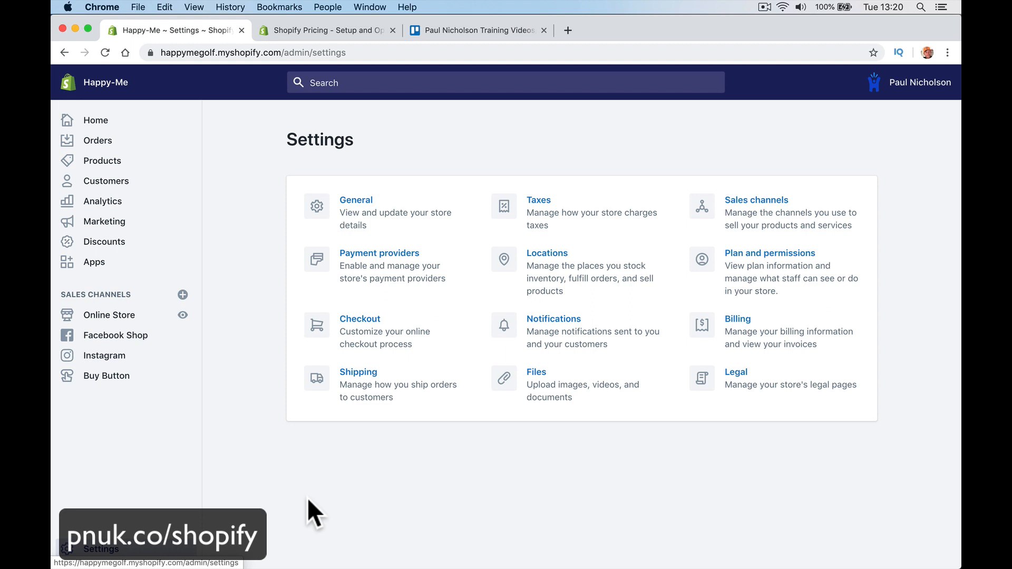
Step: Open the Happy-Me H Snapback Hat from the products list
{"action": "left_click", "coordinate": [151, 162]}
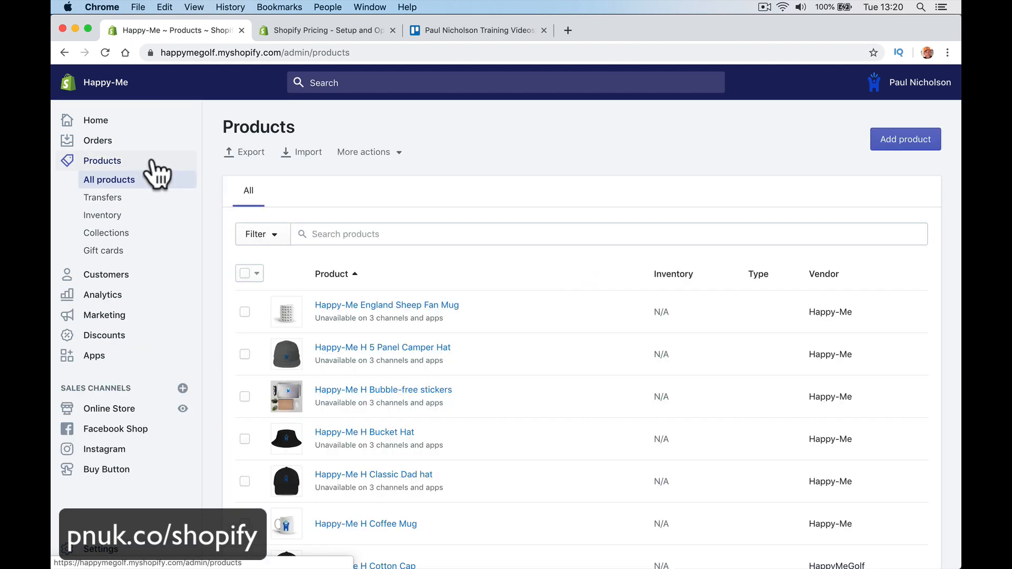
{"action": "scroll", "coordinate": [441, 485], "scroll_direction": "down", "scroll_amount": 4}
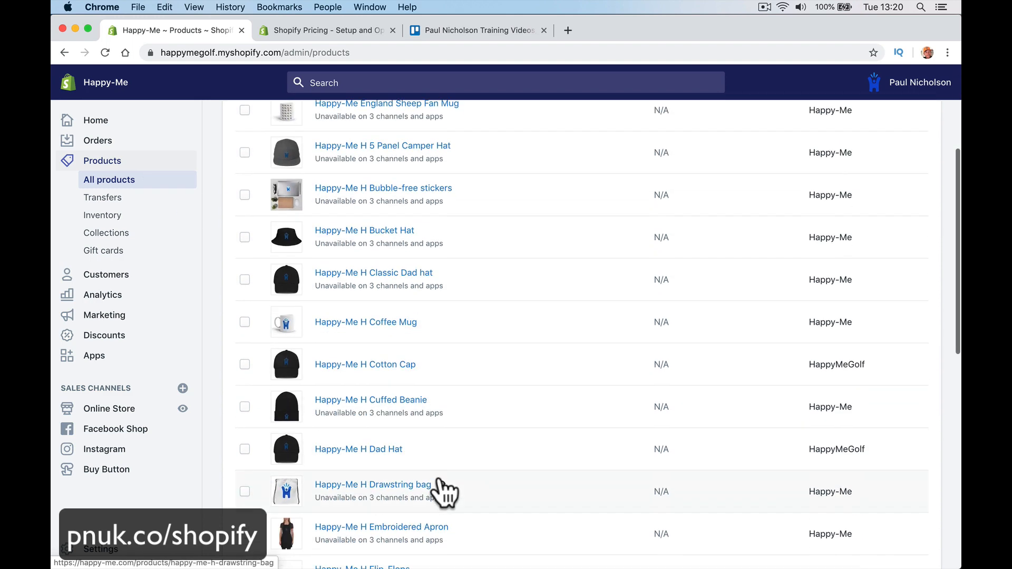
{"action": "scroll", "coordinate": [441, 488], "scroll_direction": "down", "scroll_amount": 6}
{"action": "scroll", "coordinate": [441, 487], "scroll_direction": "up", "scroll_amount": 4}
{"action": "scroll", "coordinate": [441, 489], "scroll_direction": "down", "scroll_amount": 7}
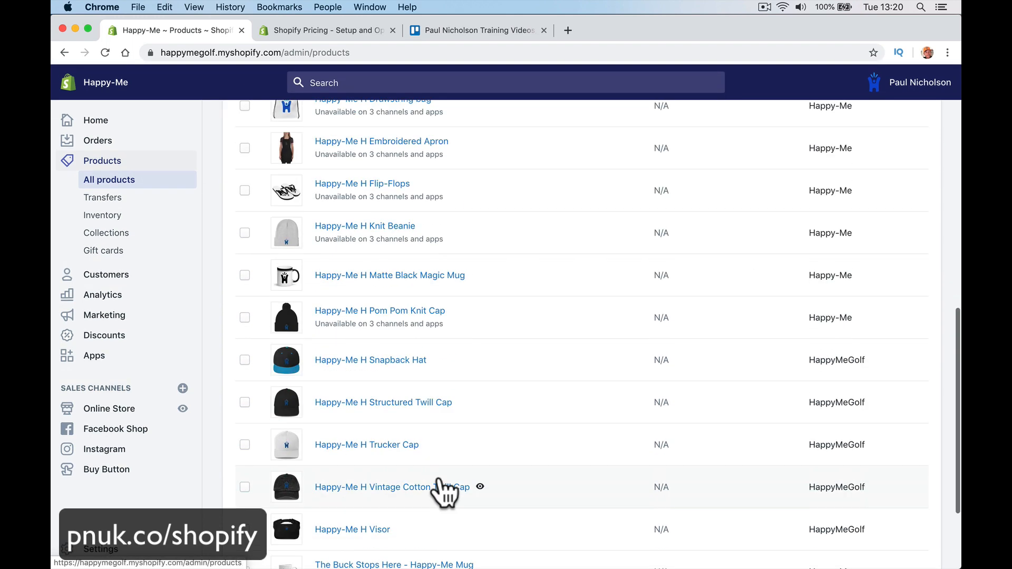
{"action": "left_click", "coordinate": [418, 362]}
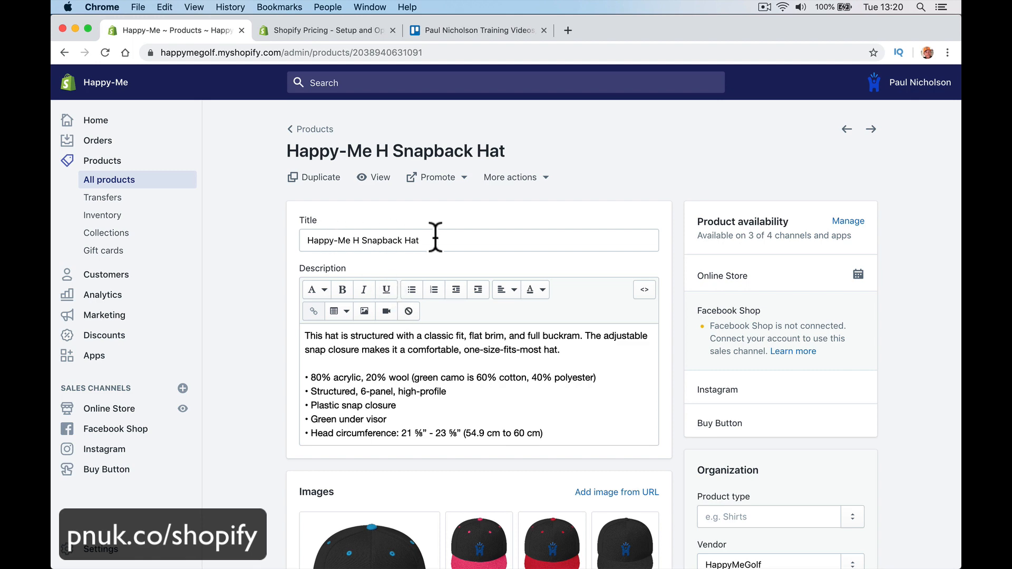
{"action": "scroll", "coordinate": [436, 235], "scroll_direction": "down", "scroll_amount": 3}
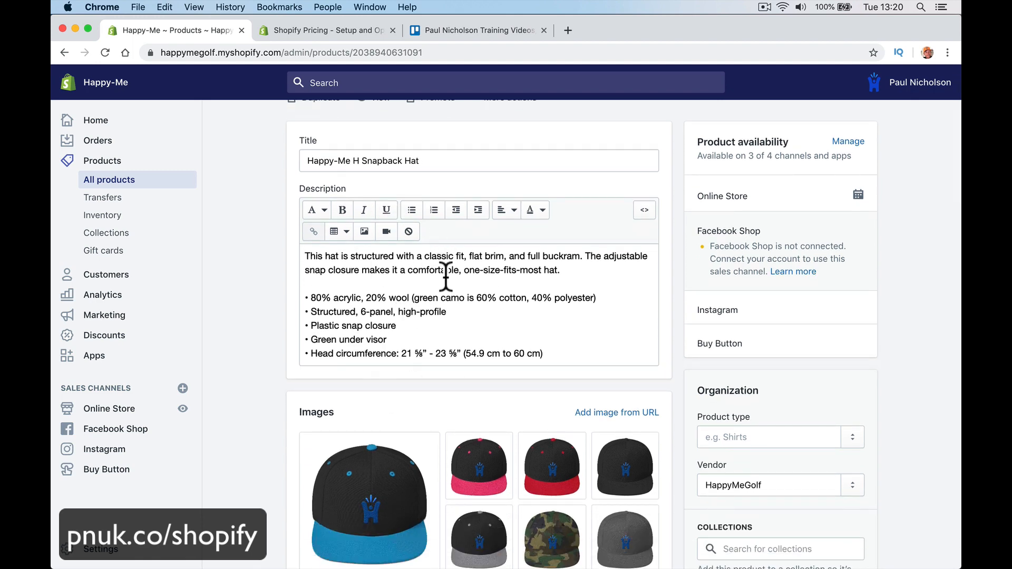
{"action": "scroll", "coordinate": [622, 206], "scroll_direction": "up", "scroll_amount": 3}
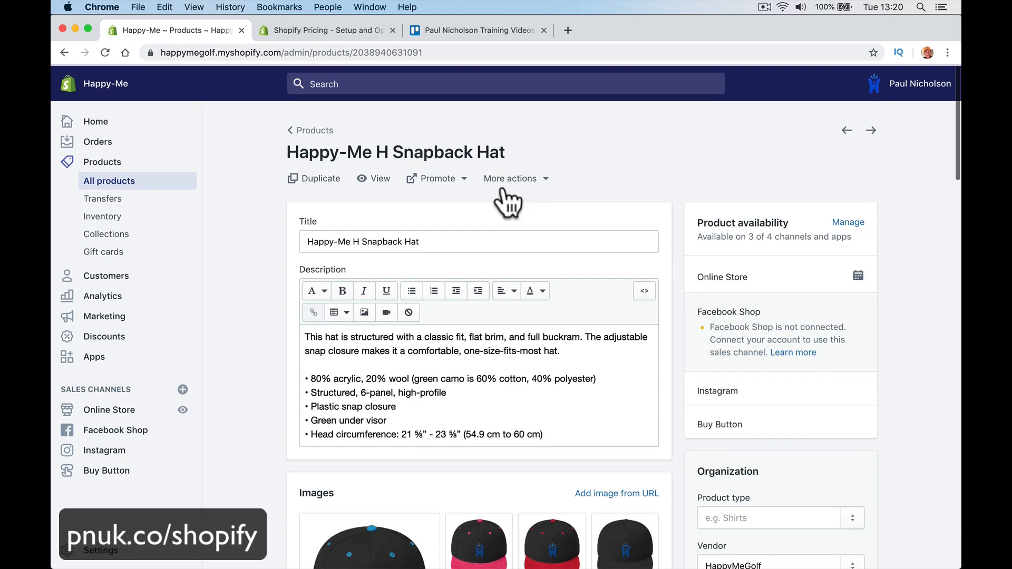
Step: Go back, reopen the Snapback Hat product and view it on the live storefront
{"action": "right_click", "coordinate": [376, 177]}
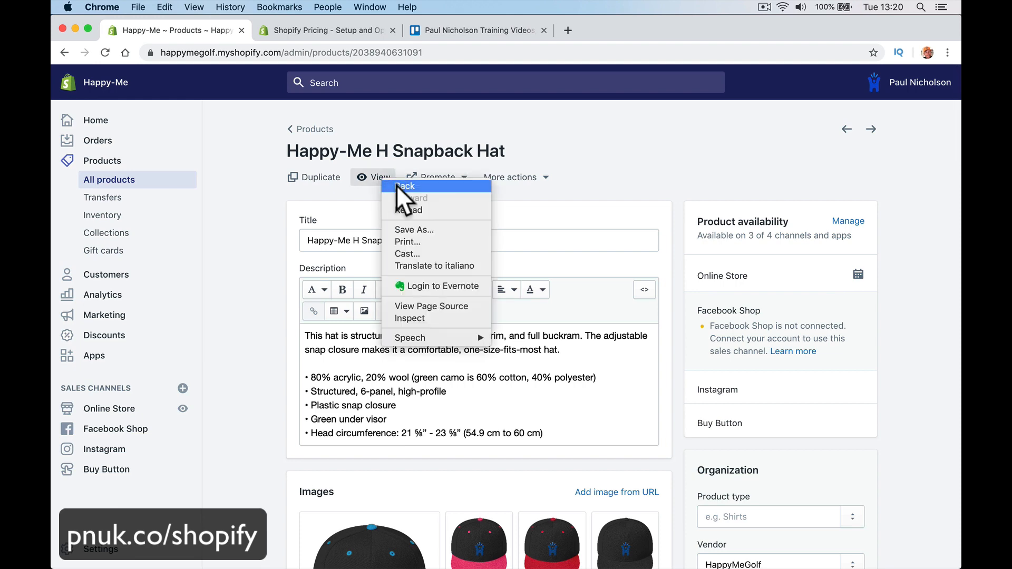
{"action": "left_click", "coordinate": [396, 185]}
{"action": "scroll", "coordinate": [402, 203], "scroll_direction": "left", "scroll_amount": 5}
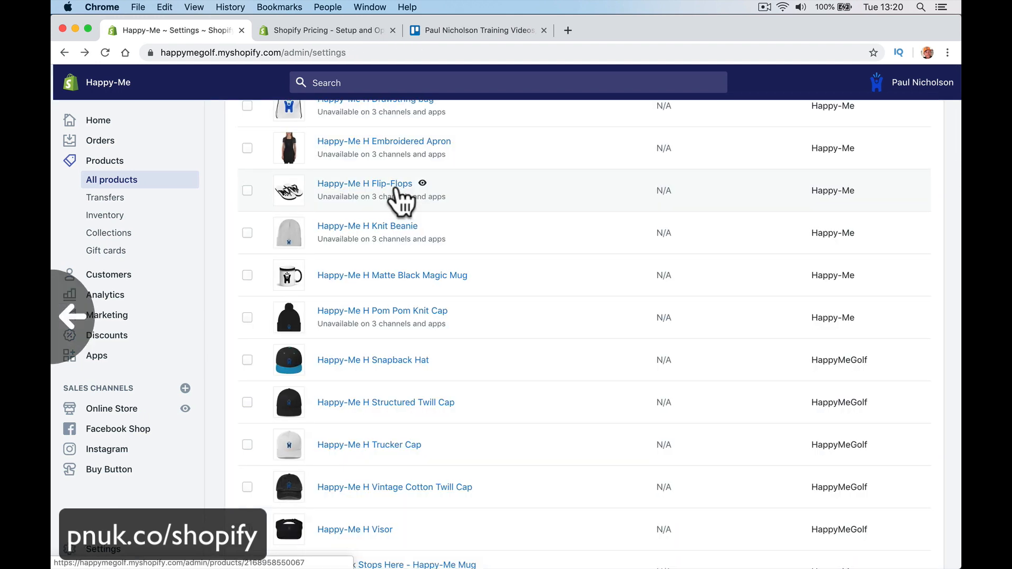
{"action": "scroll", "coordinate": [397, 191], "scroll_direction": "right", "scroll_amount": 2}
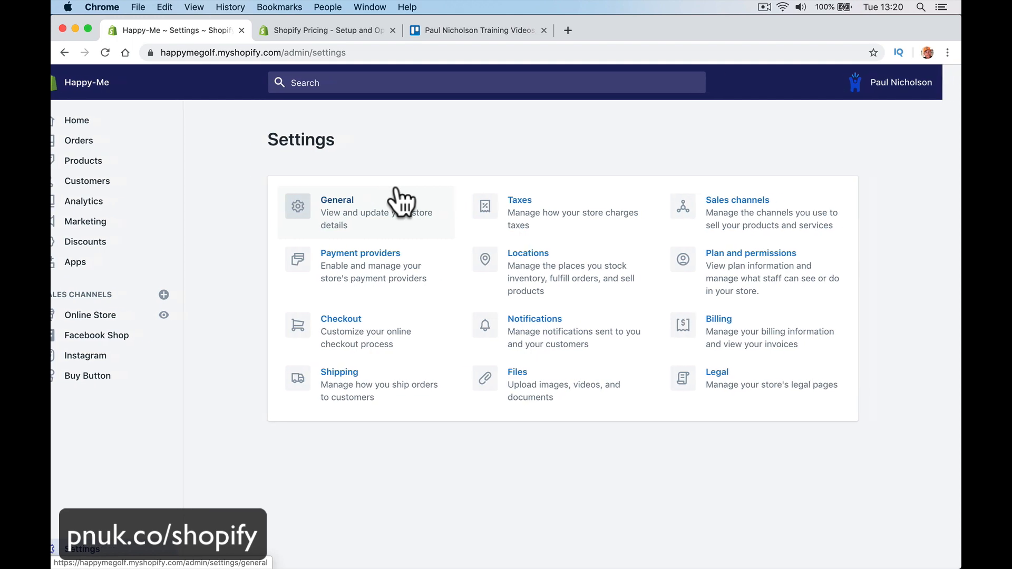
{"action": "left_click", "coordinate": [135, 164]}
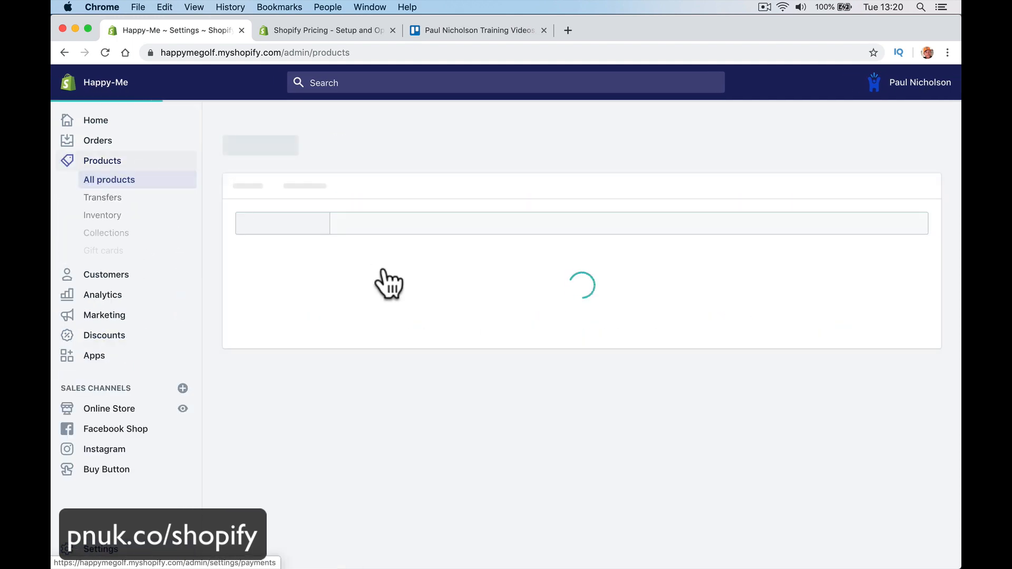
{"action": "scroll", "coordinate": [385, 412], "scroll_direction": "down", "scroll_amount": 2}
{"action": "scroll", "coordinate": [389, 419], "scroll_direction": "down", "scroll_amount": 8}
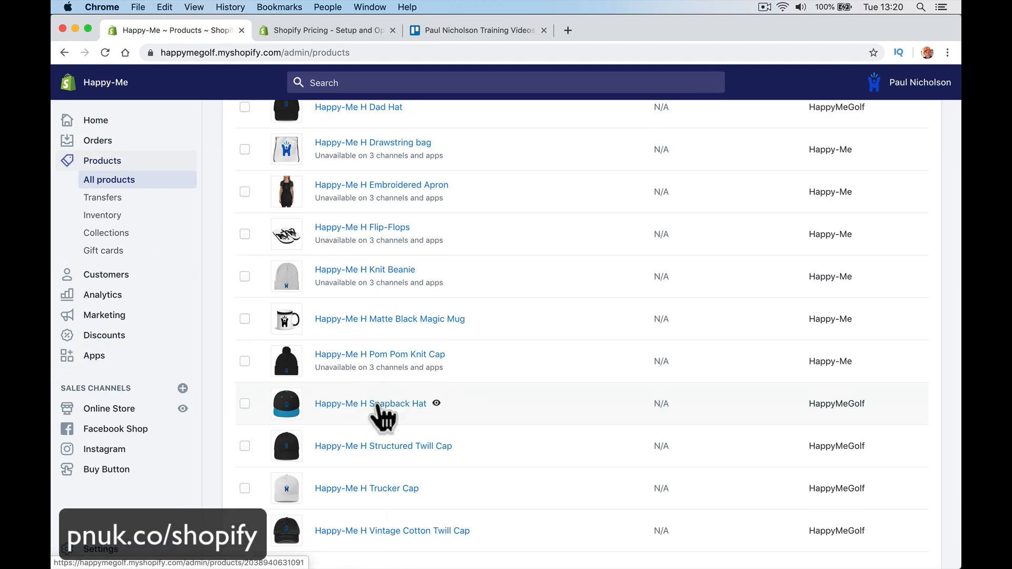
{"action": "left_click", "coordinate": [379, 406]}
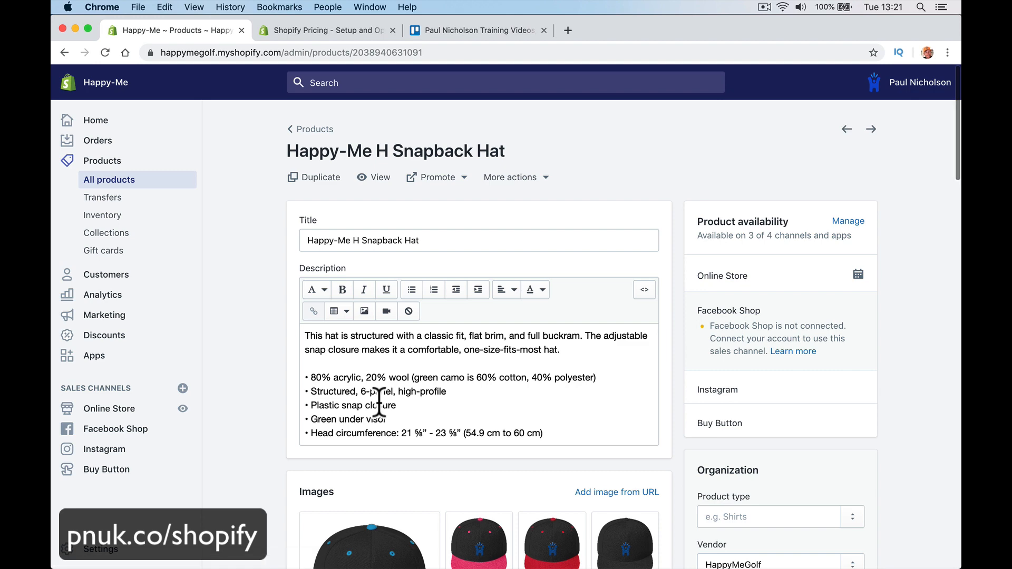
{"action": "left_click", "coordinate": [372, 177]}
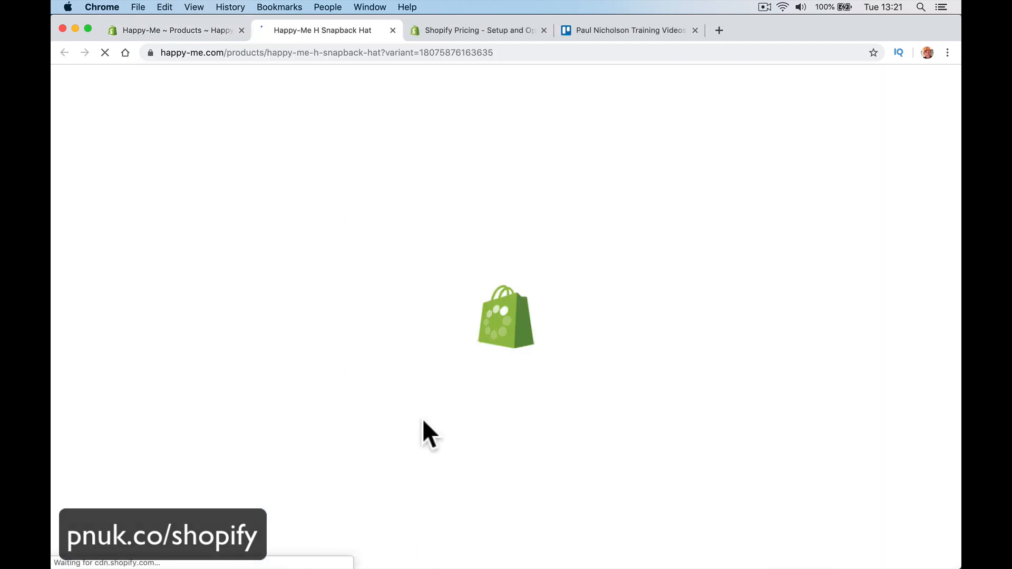
Step: Try the Heather Grey/ Red, Heather Grey and Navy/ Red colour variants of the hat
{"action": "left_click", "coordinate": [601, 279]}
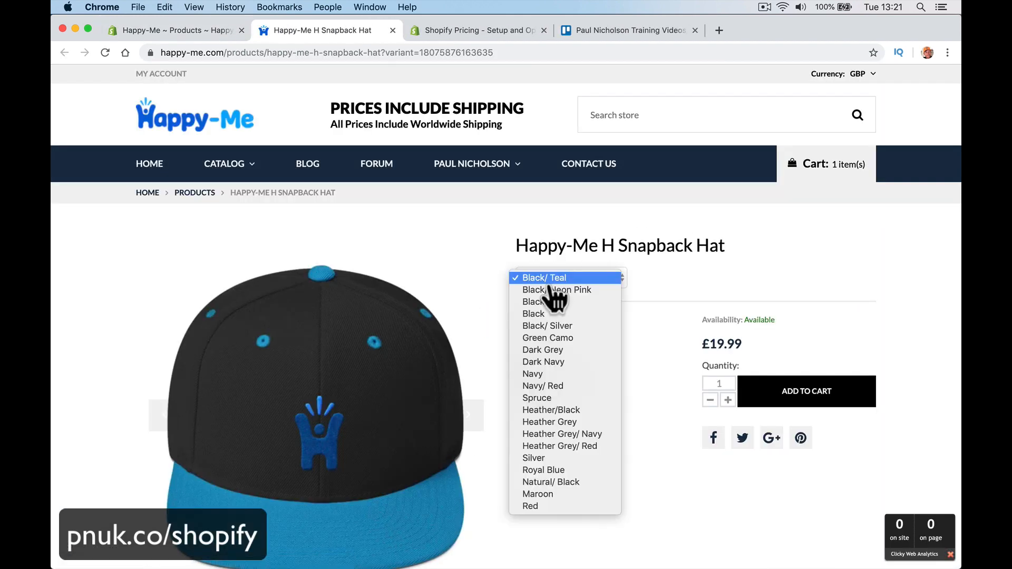
{"action": "left_click", "coordinate": [558, 446]}
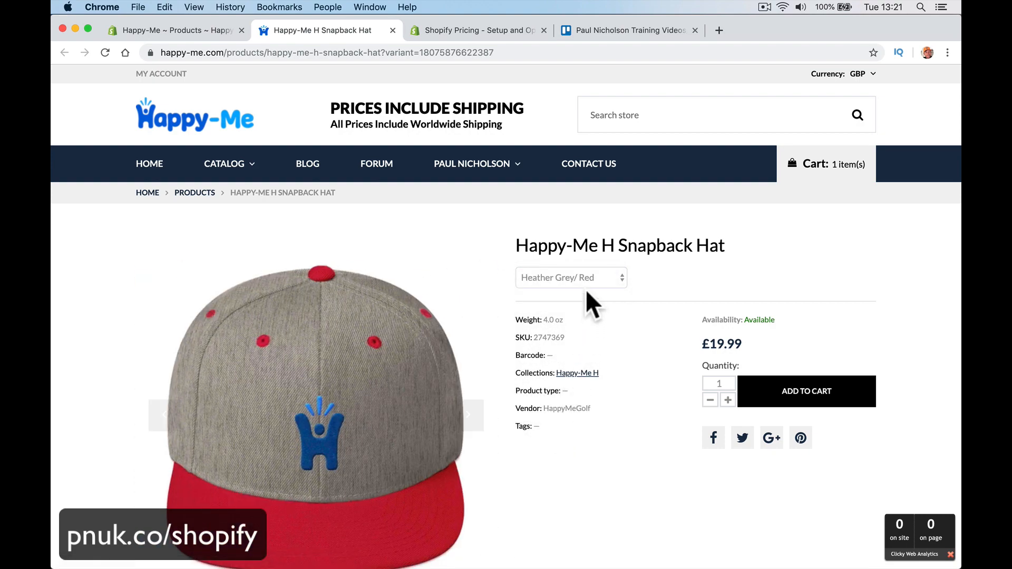
{"action": "left_click", "coordinate": [587, 285]}
{"action": "left_click", "coordinate": [584, 258]}
{"action": "left_click", "coordinate": [568, 273]}
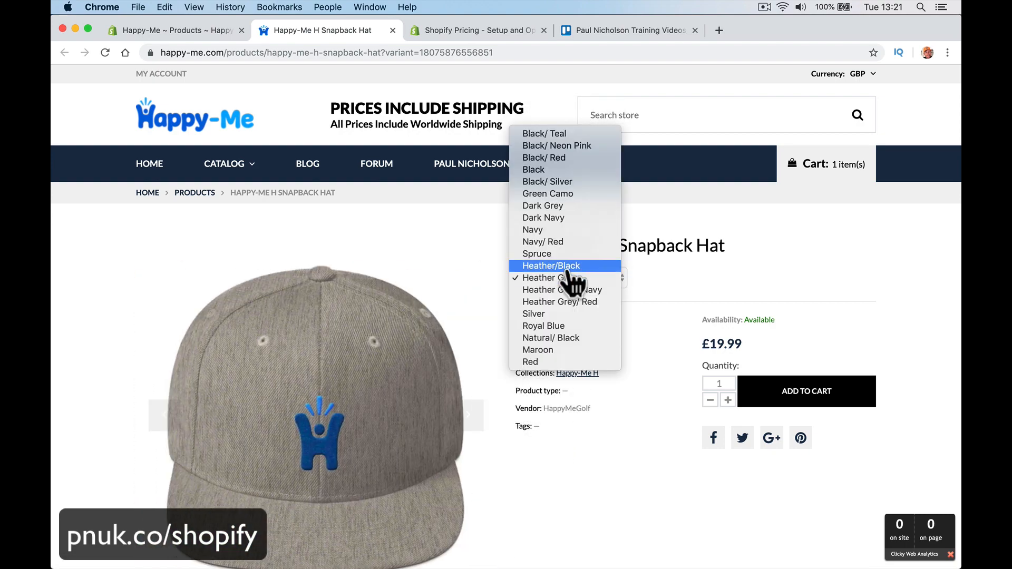
{"action": "left_click", "coordinate": [565, 245]}
Step: Flip through the product photos, pick Heather Grey/ Navy, then open the Happy-Me H collection
{"action": "scroll", "coordinate": [545, 368], "scroll_direction": "down", "scroll_amount": 3}
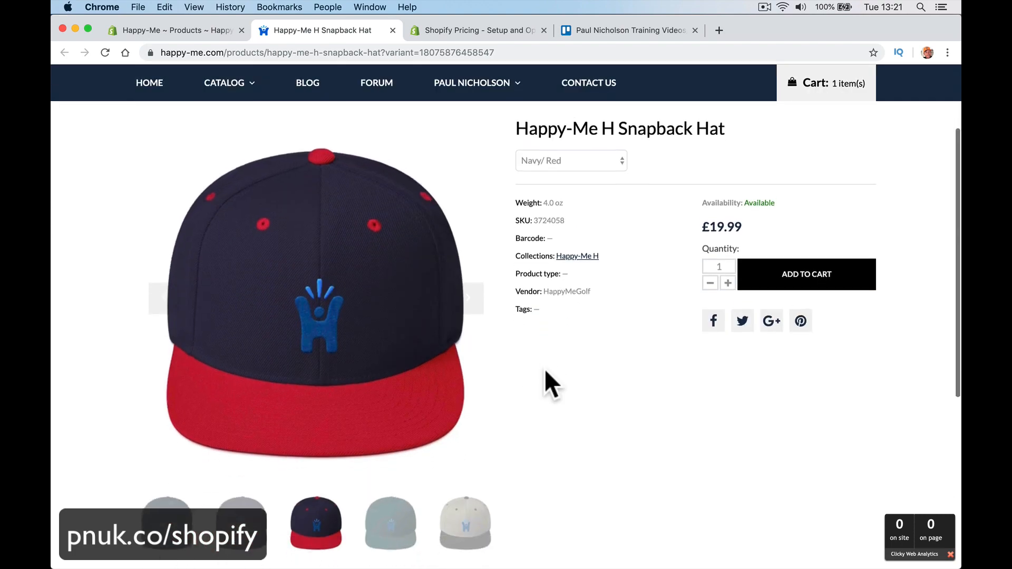
{"action": "left_click", "coordinate": [470, 305]}
{"action": "left_click", "coordinate": [471, 307]}
{"action": "left_click", "coordinate": [470, 307]}
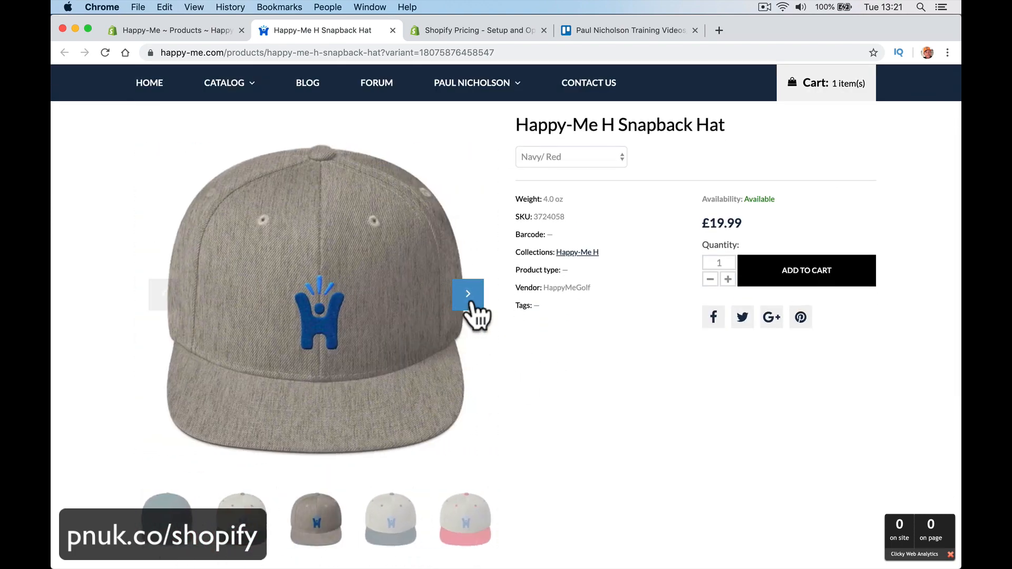
{"action": "left_click", "coordinate": [587, 158]}
{"action": "left_click", "coordinate": [582, 206]}
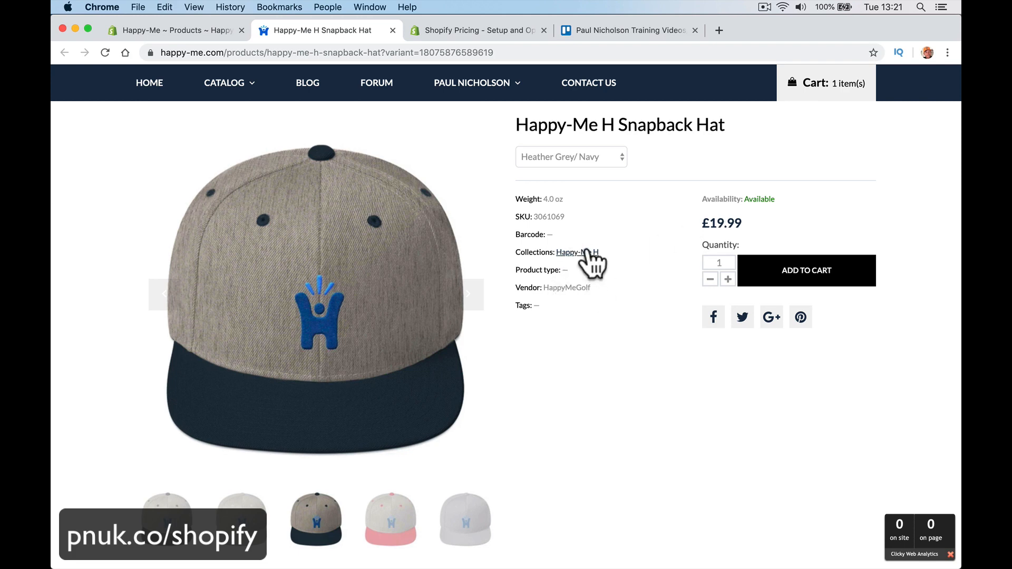
{"action": "left_click", "coordinate": [580, 253]}
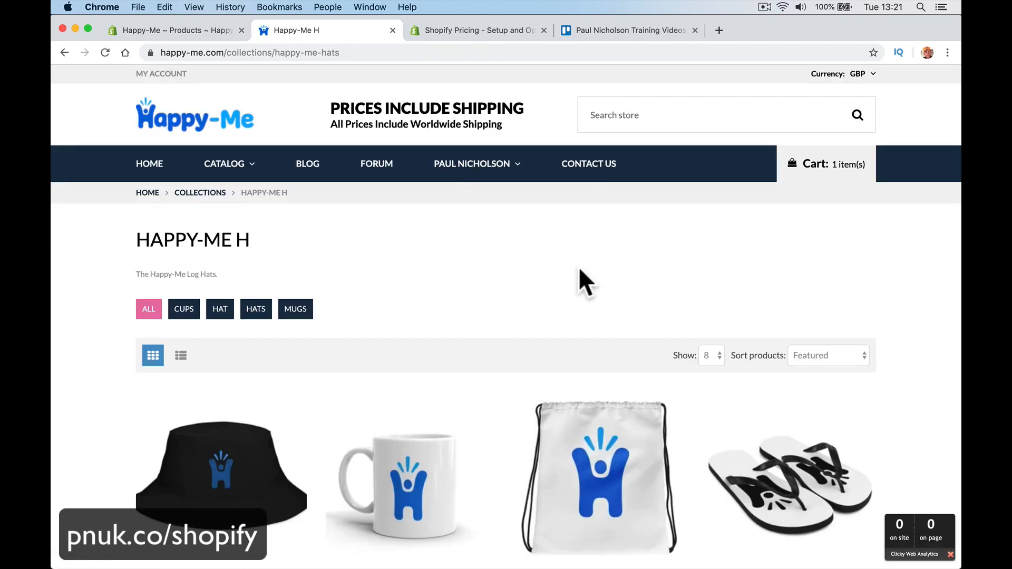
{"action": "scroll", "coordinate": [577, 267], "scroll_direction": "down", "scroll_amount": 5}
Step: Reopen the Snapback Hat from the collection, raise its quantity to 2, and return to the admin tab
{"action": "scroll", "coordinate": [577, 278], "scroll_direction": "up", "scroll_amount": 3}
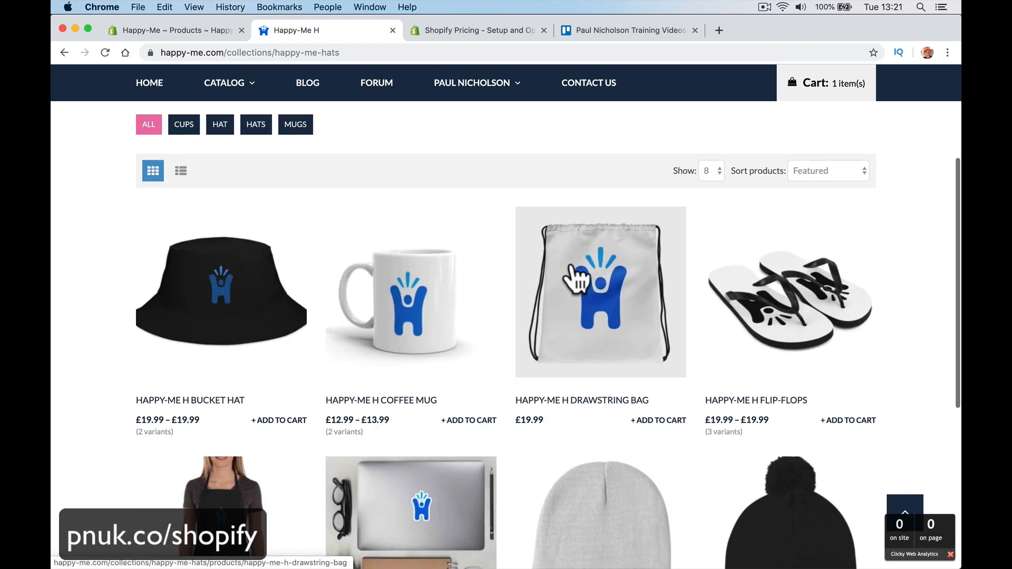
{"action": "scroll", "coordinate": [574, 413], "scroll_direction": "down", "scroll_amount": 4}
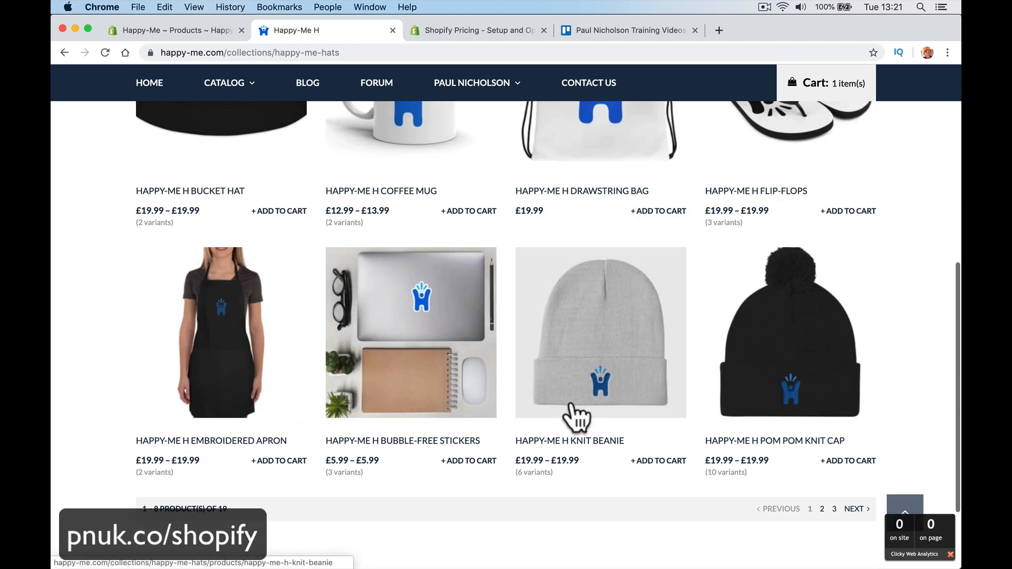
{"action": "left_click", "coordinate": [574, 418]}
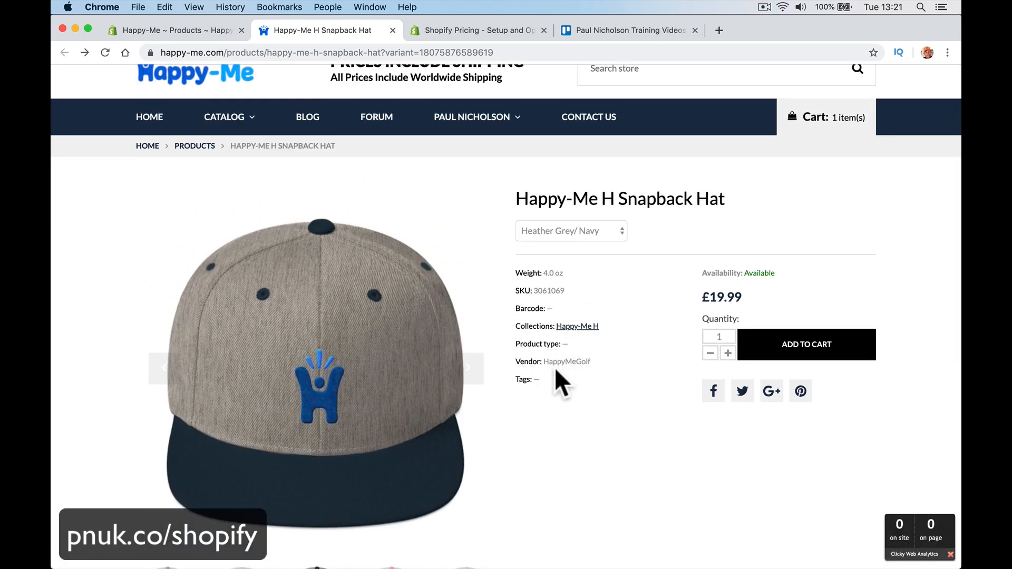
{"action": "left_click_drag", "start_coordinate": [544, 362], "coordinate": [595, 360]}
{"action": "left_click", "coordinate": [728, 353]}
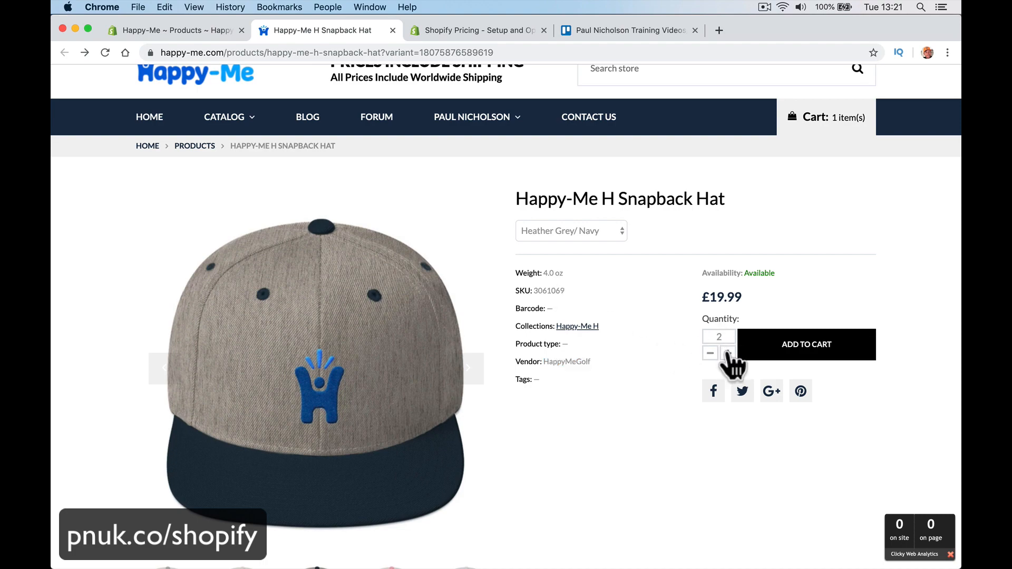
{"action": "left_click", "coordinate": [728, 353]}
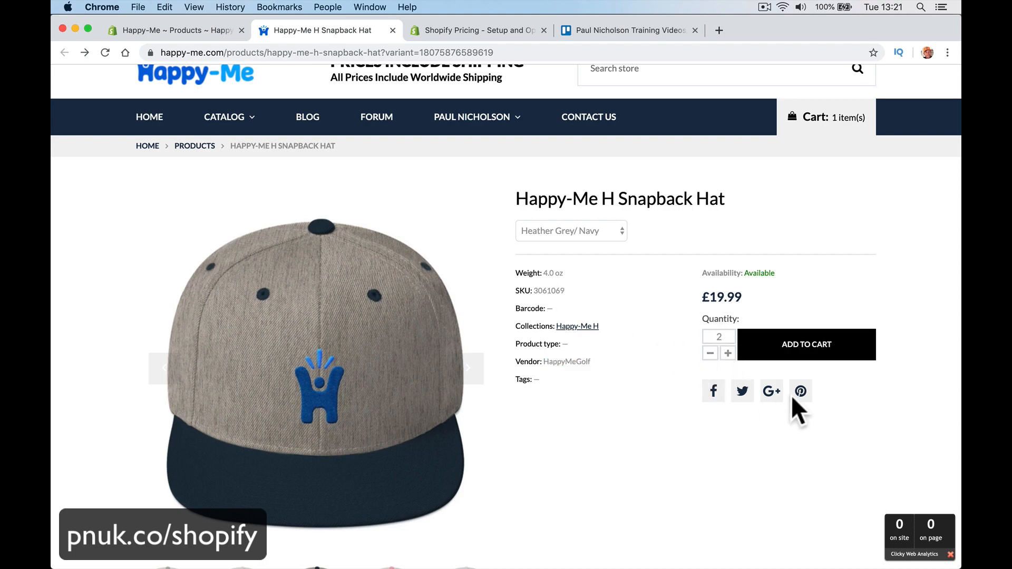
{"action": "scroll", "coordinate": [694, 477], "scroll_direction": "down", "scroll_amount": 10}
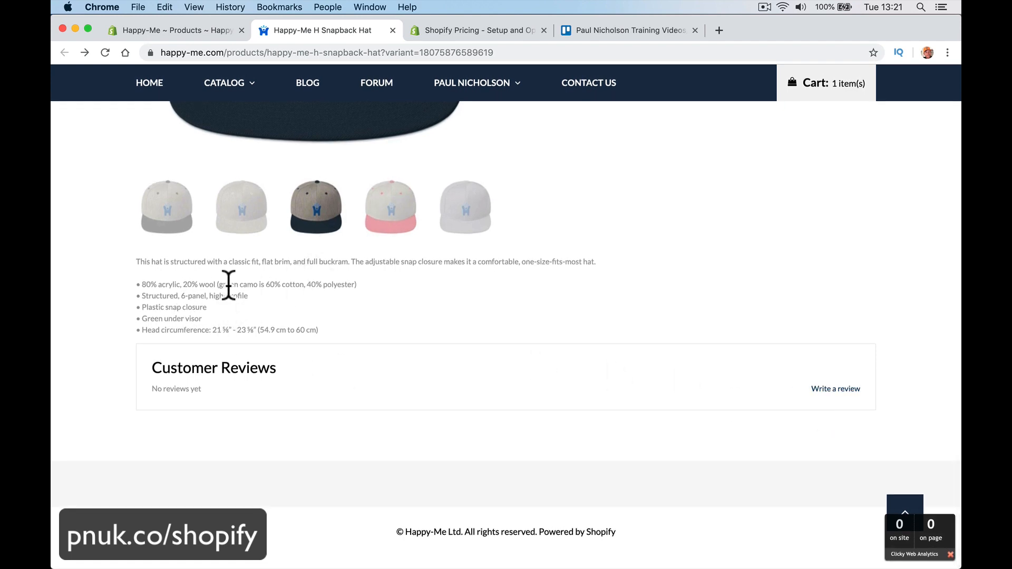
{"action": "scroll", "coordinate": [228, 285], "scroll_direction": "up", "scroll_amount": 2}
{"action": "scroll", "coordinate": [229, 306], "scroll_direction": "up", "scroll_amount": 4}
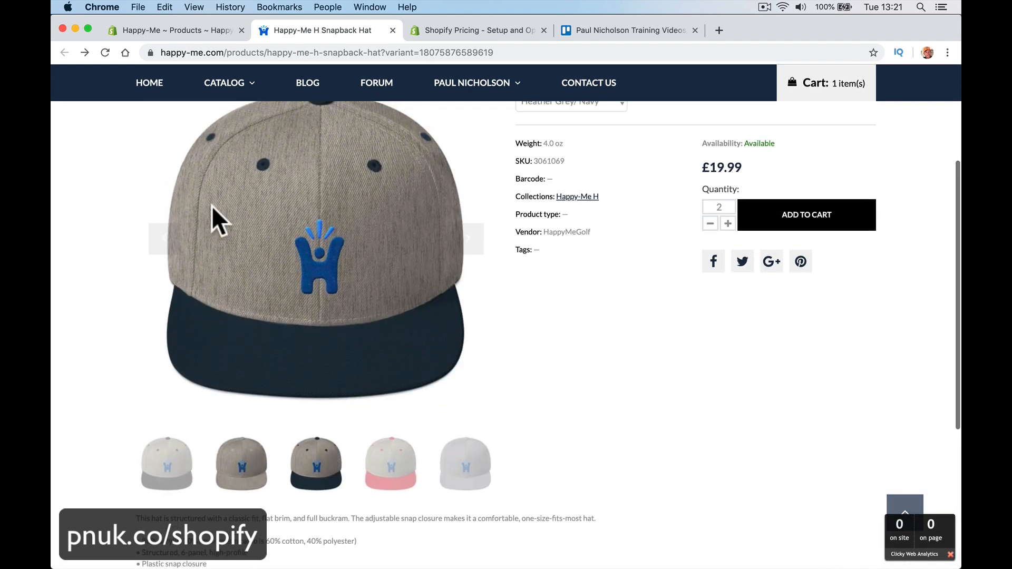
{"action": "left_click", "coordinate": [186, 29]}
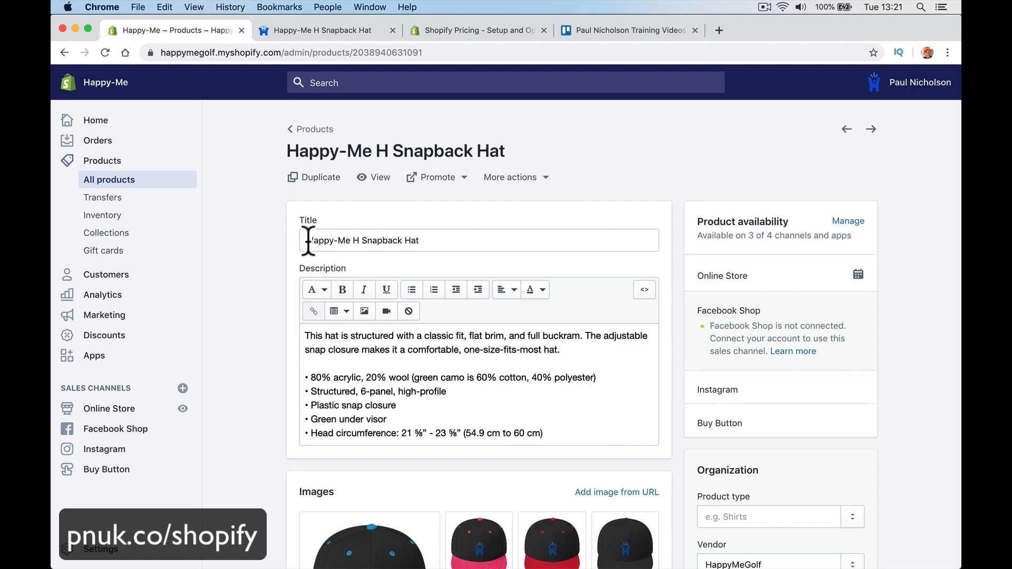
Step: Upload a screenshot image into the Snapback Hat's Images gallery
{"action": "left_click_drag", "start_coordinate": [309, 241], "coordinate": [508, 243]}
{"action": "left_click", "coordinate": [422, 396]}
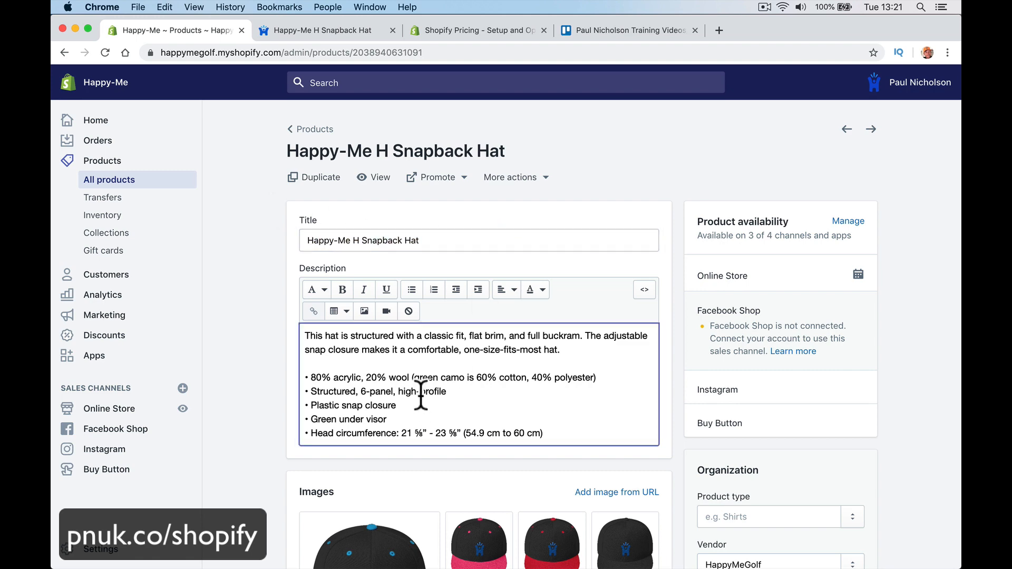
{"action": "scroll", "coordinate": [422, 396], "scroll_direction": "down", "scroll_amount": 5}
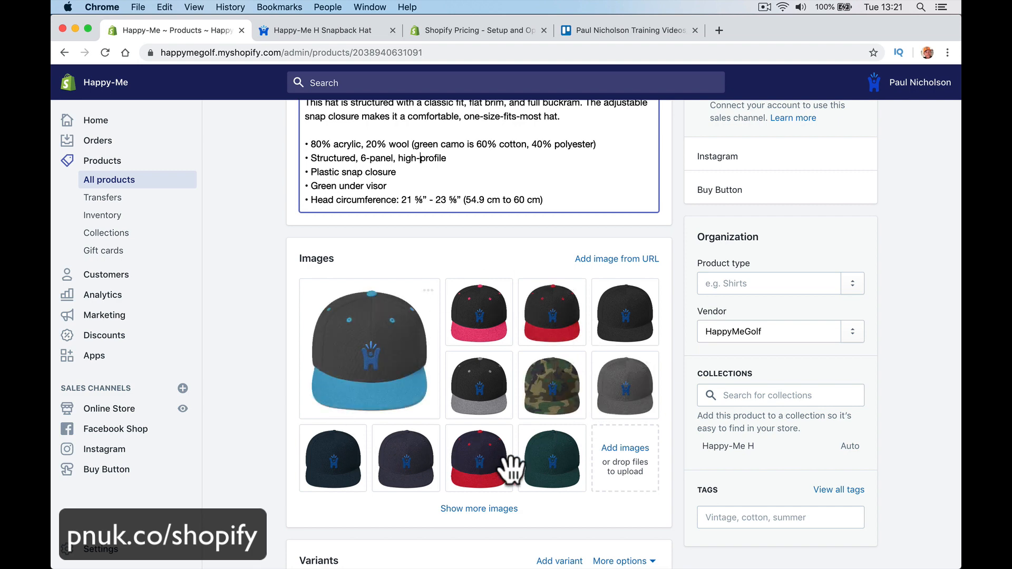
{"action": "scroll", "coordinate": [533, 398], "scroll_direction": "down", "scroll_amount": 3}
{"action": "left_click", "coordinate": [634, 352]}
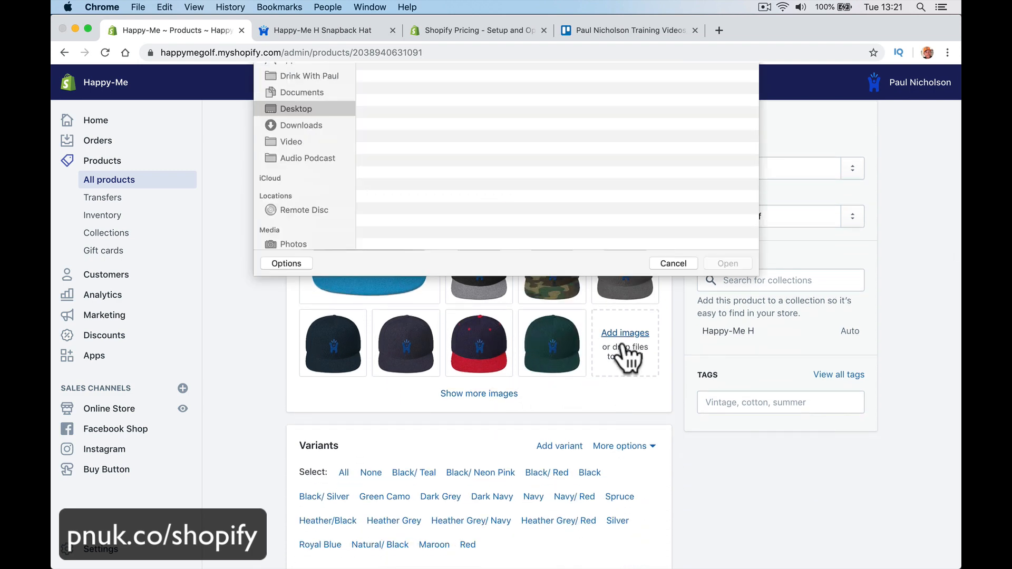
{"action": "double_click", "coordinate": [417, 121]}
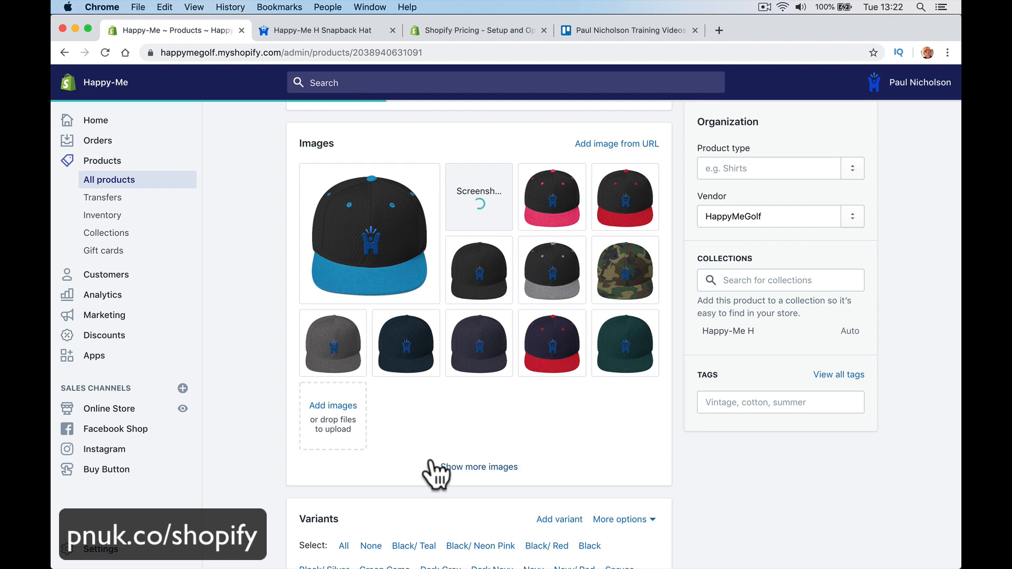
Step: Quit the Mail app from the Dock
{"action": "right_click", "coordinate": [471, 540]}
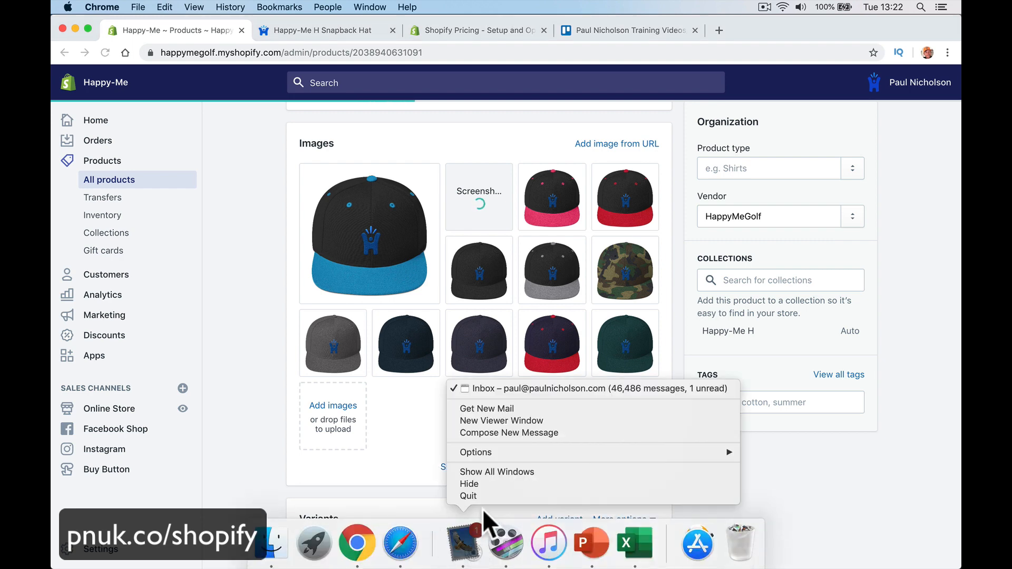
{"action": "right_click", "coordinate": [464, 542]}
{"action": "left_click", "coordinate": [477, 497]}
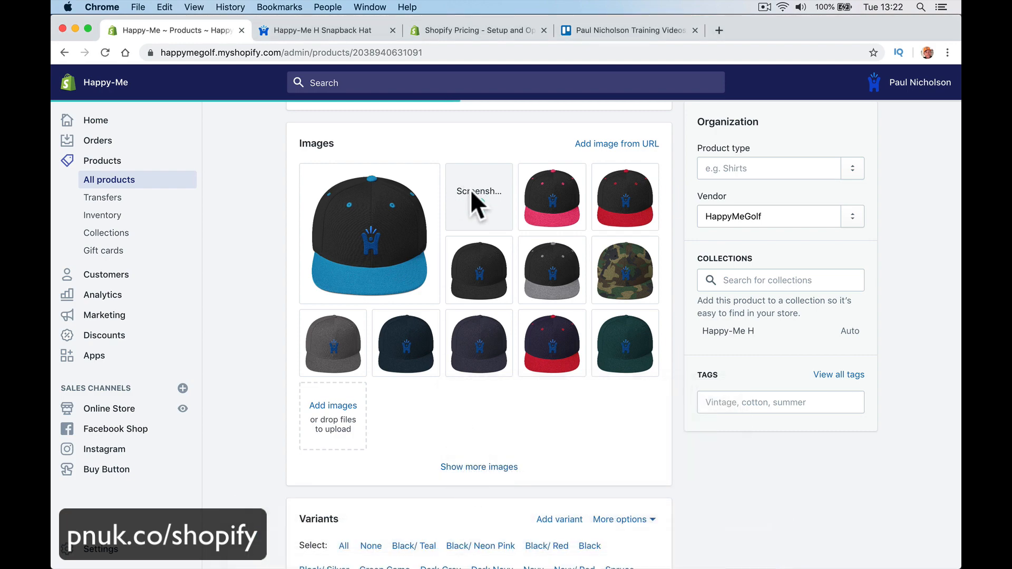
Step: Inspect the Black/ Teal variant and close its image chooser without changes
{"action": "scroll", "coordinate": [492, 506], "scroll_direction": "down", "scroll_amount": 7}
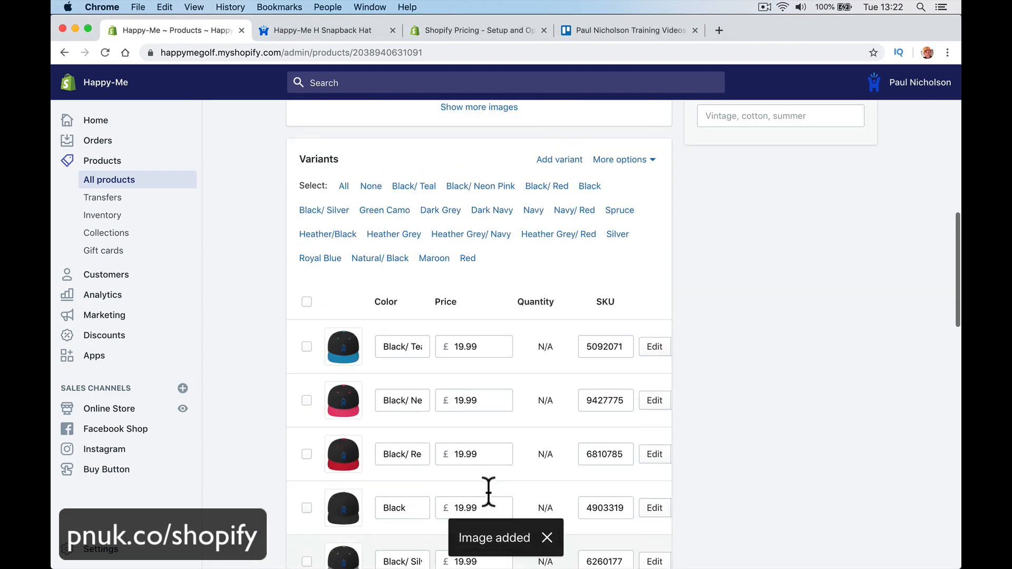
{"action": "scroll", "coordinate": [488, 491], "scroll_direction": "down", "scroll_amount": 3}
{"action": "scroll", "coordinate": [486, 490], "scroll_direction": "up", "scroll_amount": 5}
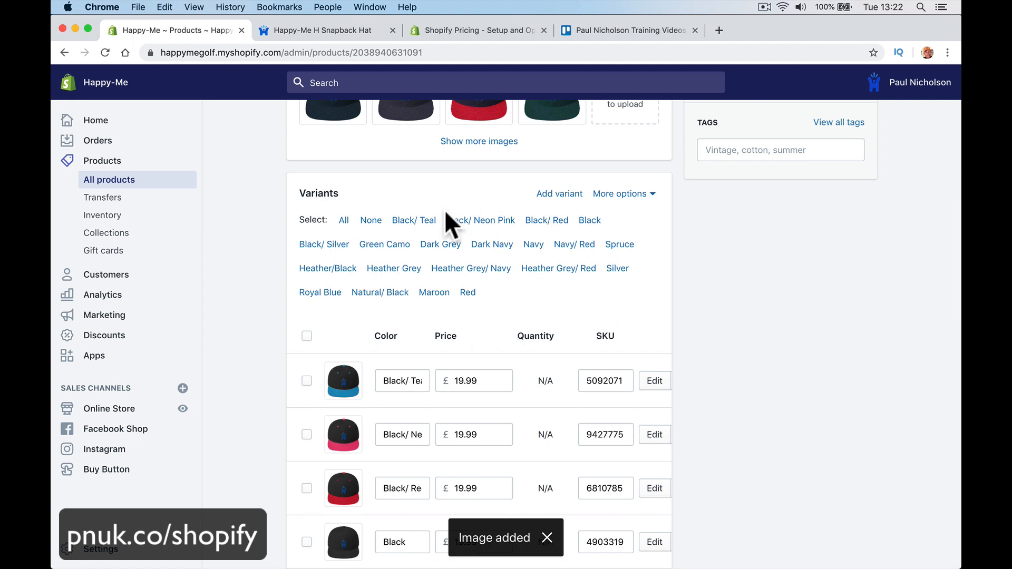
{"action": "scroll", "coordinate": [524, 347], "scroll_direction": "down", "scroll_amount": 3}
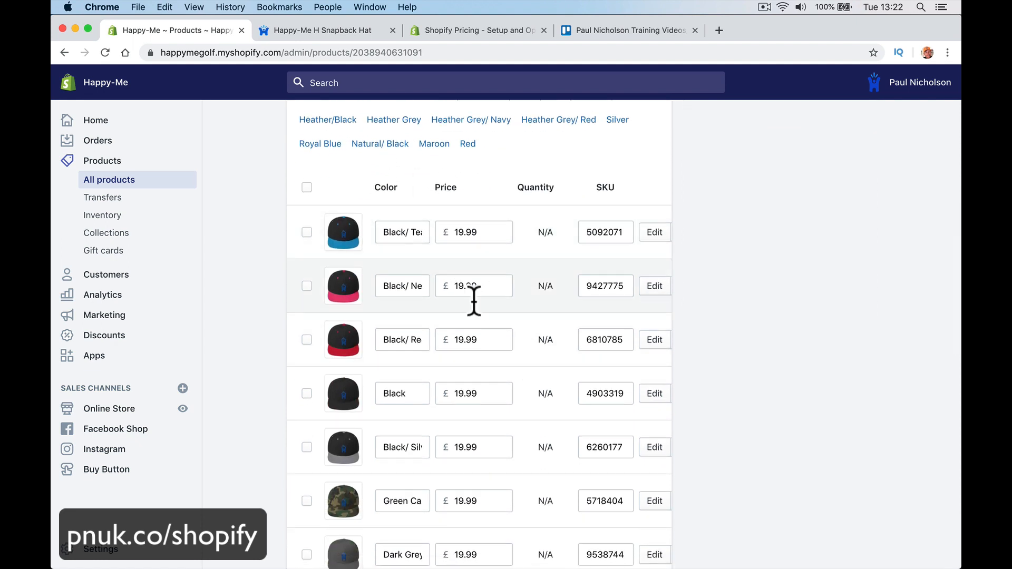
{"action": "left_click_drag", "start_coordinate": [379, 232], "coordinate": [432, 239]}
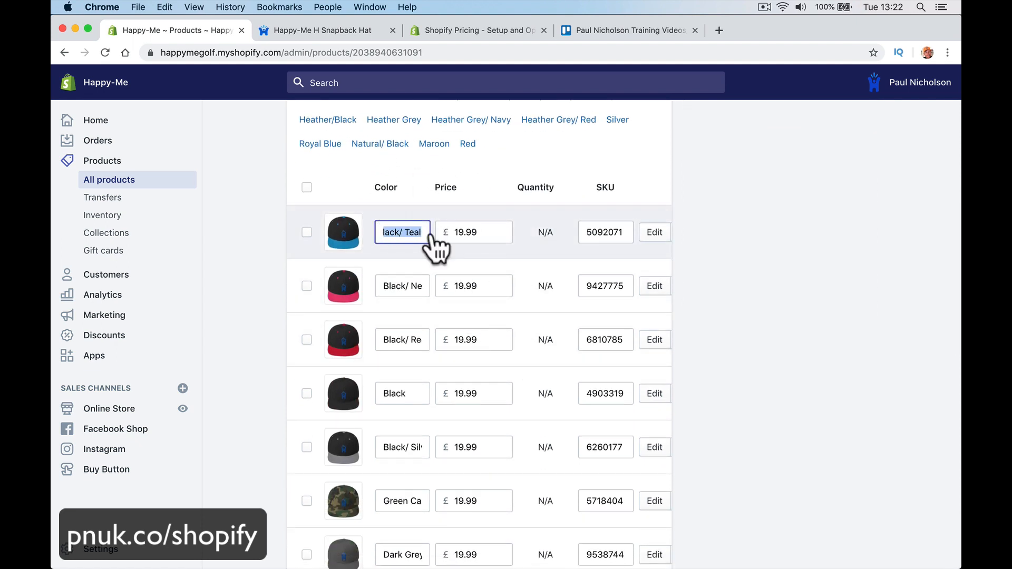
{"action": "left_click", "coordinate": [467, 232]}
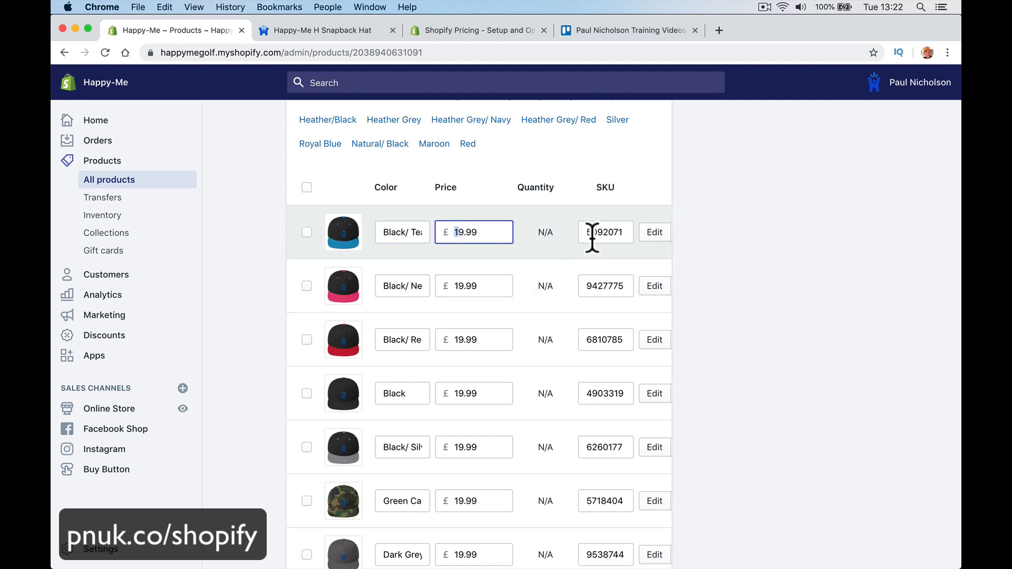
{"action": "scroll", "coordinate": [538, 274], "scroll_direction": "down", "scroll_amount": 2}
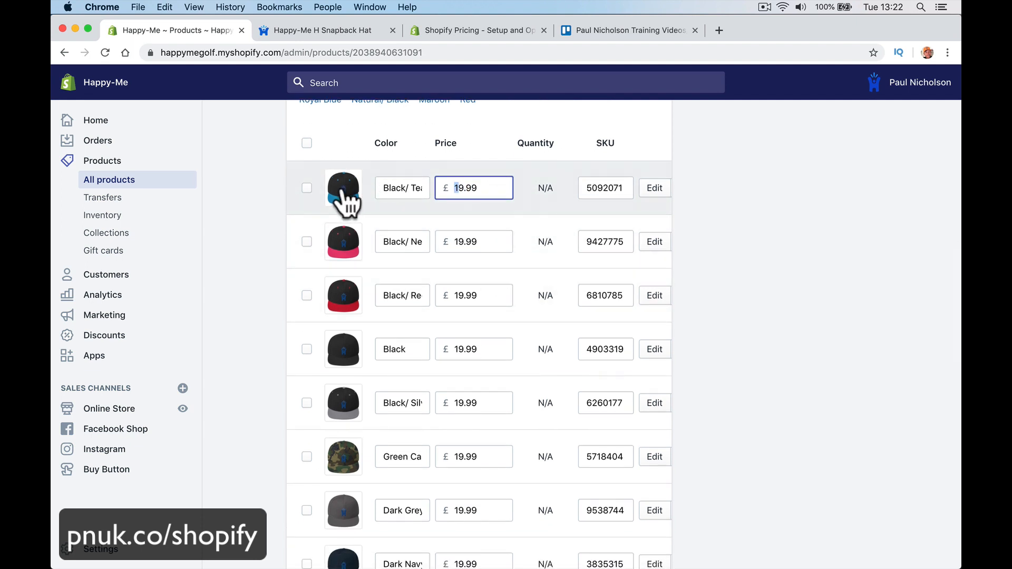
{"action": "left_click", "coordinate": [346, 198]}
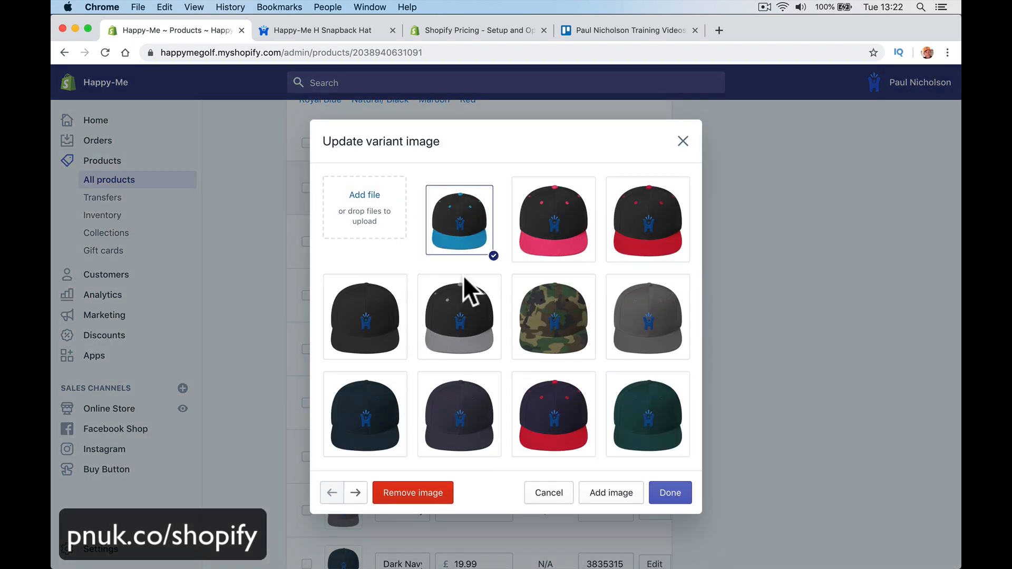
{"action": "left_click", "coordinate": [683, 140]}
Step: Open and dismiss the Dark Navy and Black/ Silver variant image choosers unchanged
{"action": "scroll", "coordinate": [472, 380], "scroll_direction": "down", "scroll_amount": 5}
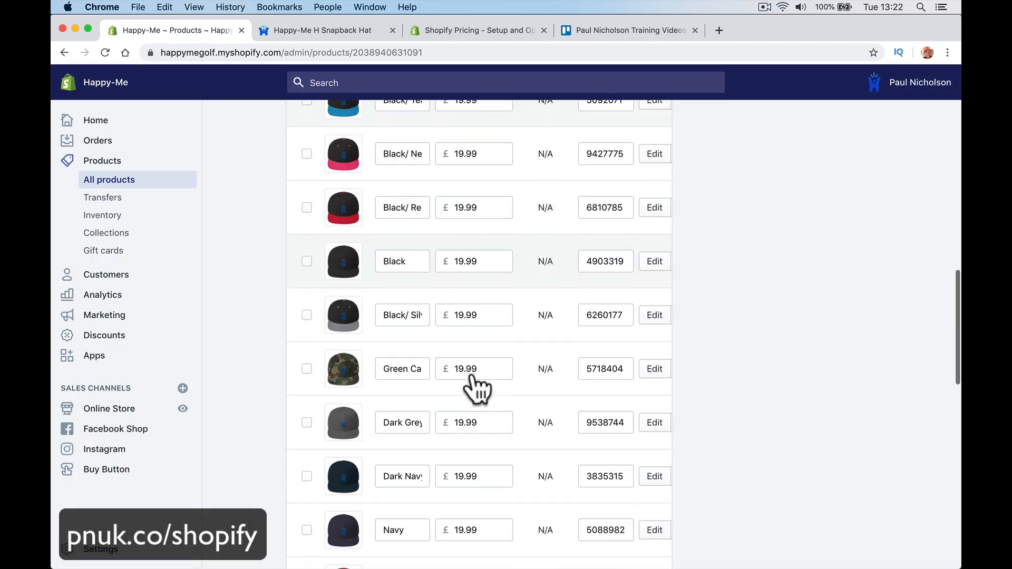
{"action": "left_click", "coordinate": [339, 427]}
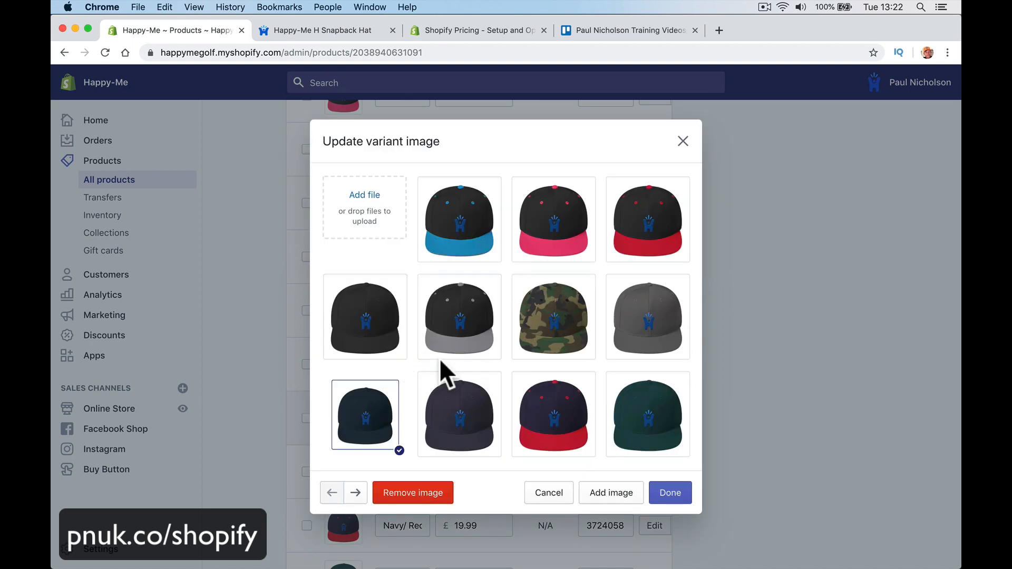
{"action": "left_click", "coordinate": [683, 141]}
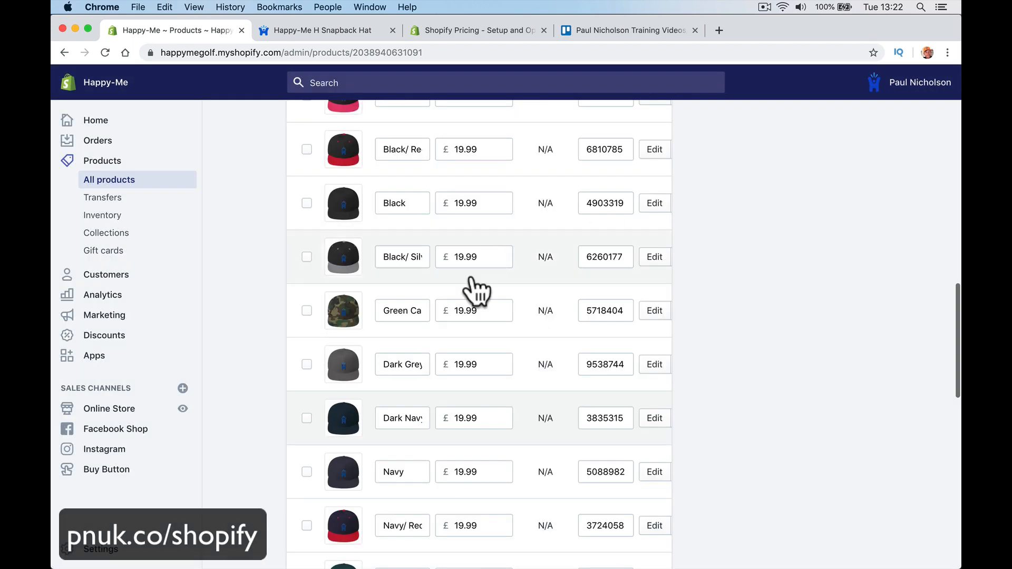
{"action": "left_click_drag", "start_coordinate": [400, 262], "coordinate": [446, 257]}
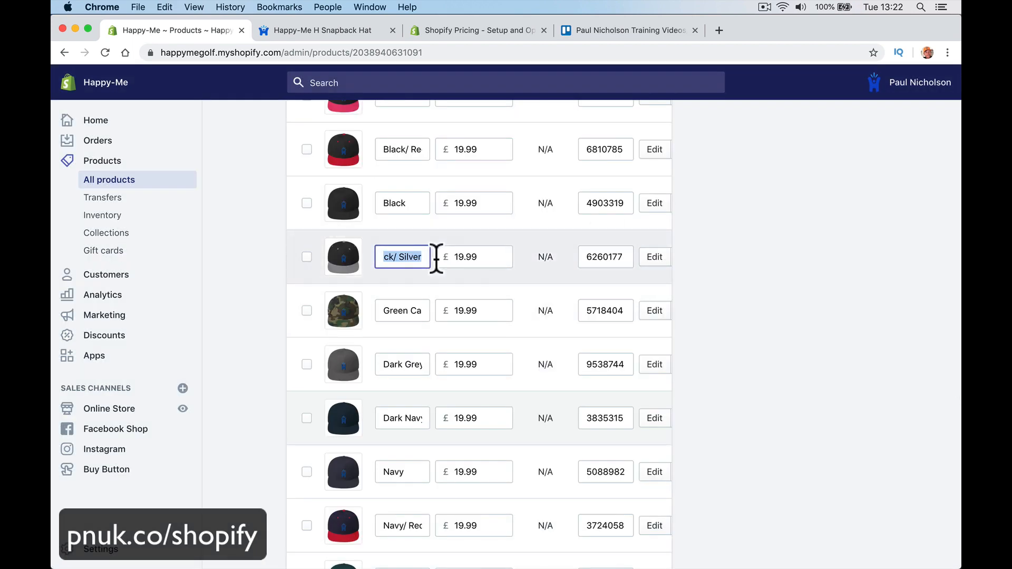
{"action": "left_click", "coordinate": [340, 258]}
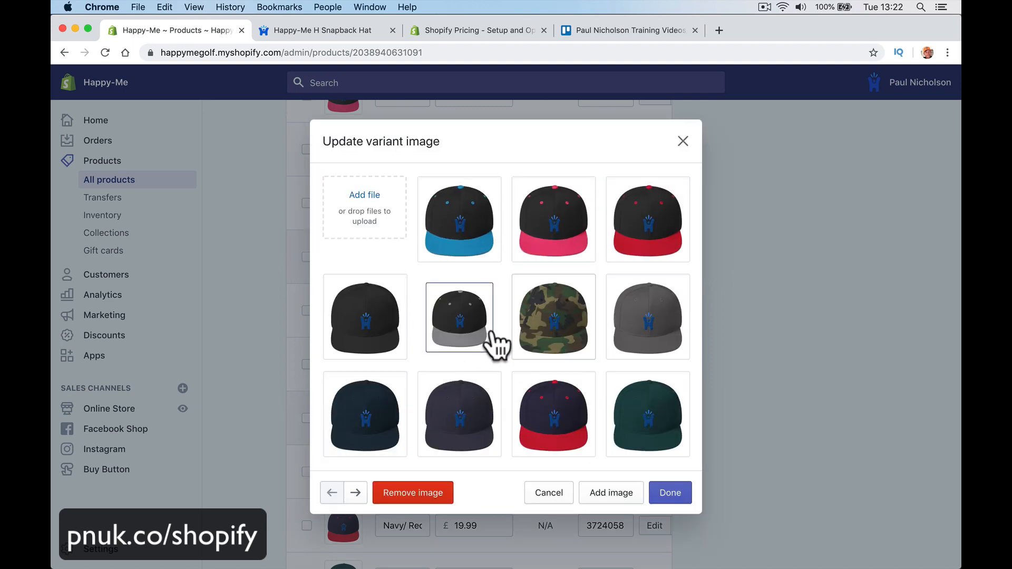
{"action": "left_click", "coordinate": [683, 141]}
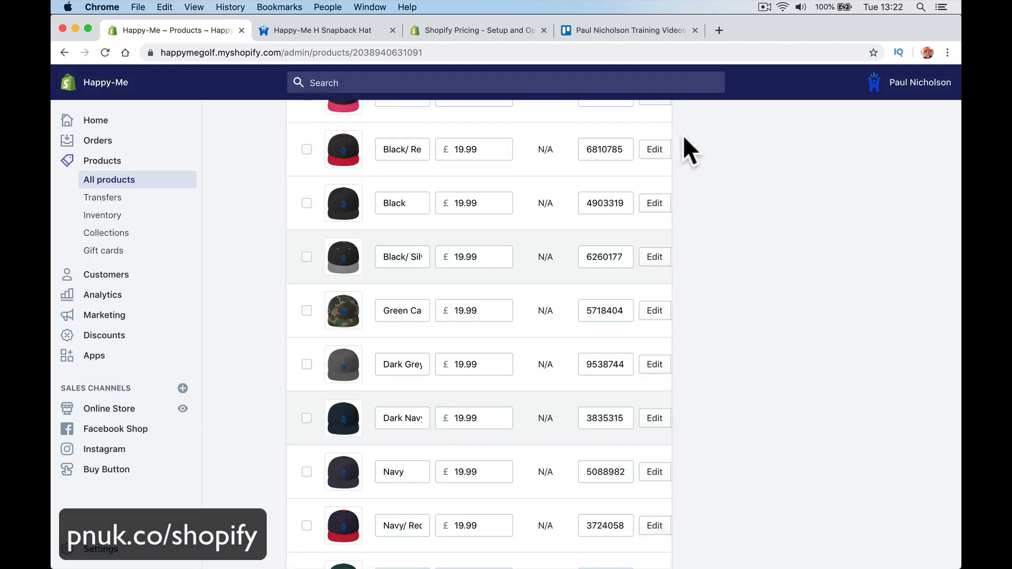
Step: Select the Royal Blue colour on the storefront product page, then return to the admin
{"action": "left_click", "coordinate": [369, 32]}
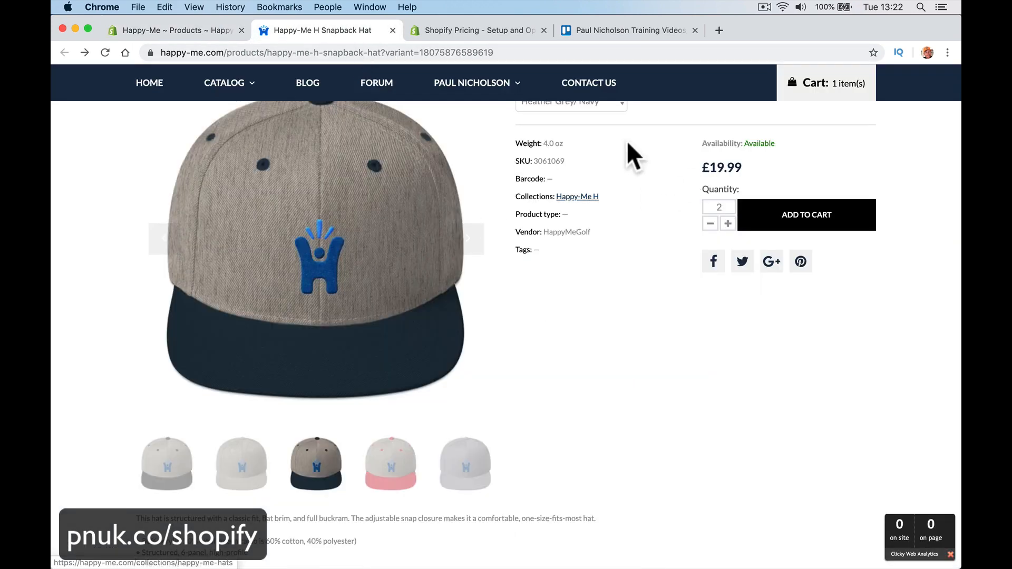
{"action": "scroll", "coordinate": [583, 282], "scroll_direction": "up", "scroll_amount": 5}
{"action": "left_click", "coordinate": [583, 278]}
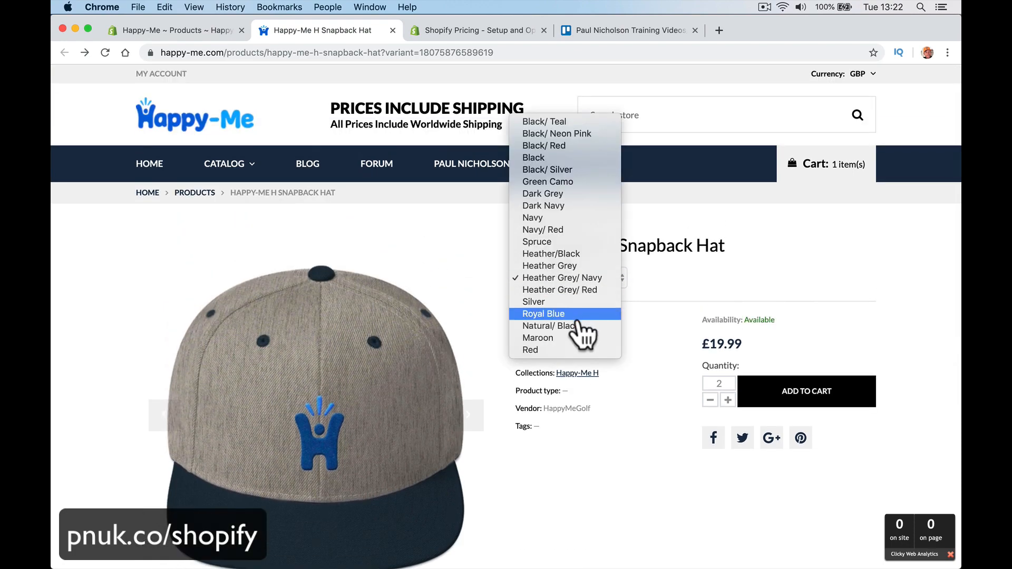
{"action": "left_click", "coordinate": [578, 315]}
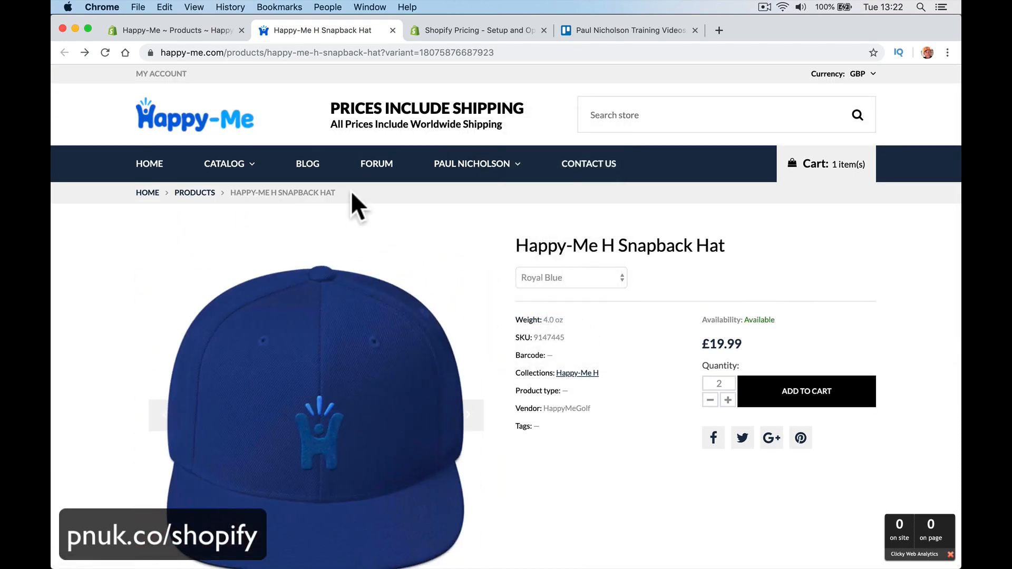
{"action": "left_click", "coordinate": [181, 33]}
{"action": "scroll", "coordinate": [417, 264], "scroll_direction": "down", "scroll_amount": 5}
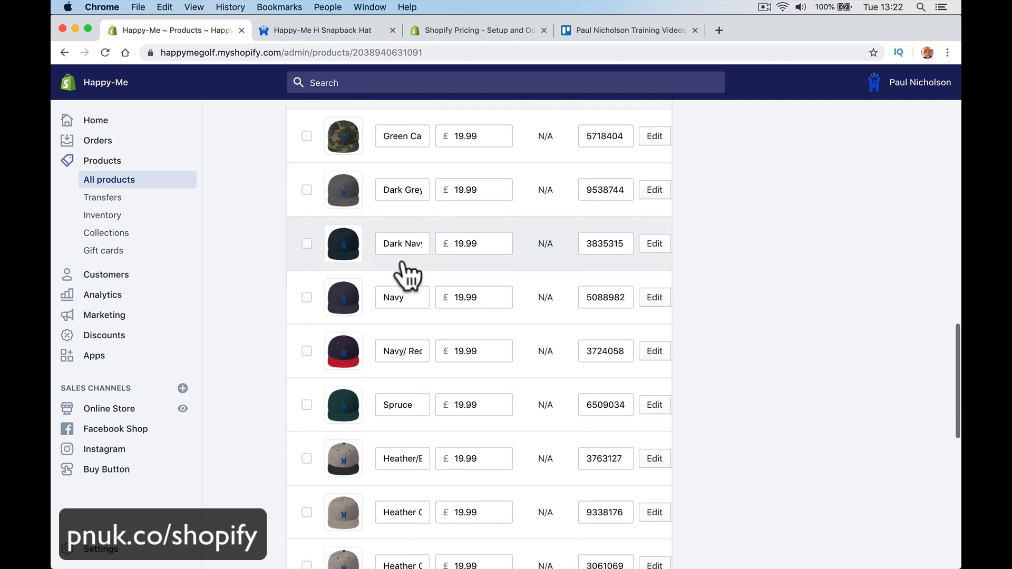
Step: Review the Navy, Navy/ Red and Spruce variant prices, all left at 19.99
{"action": "left_click", "coordinate": [410, 291]}
{"action": "left_click", "coordinate": [460, 298]}
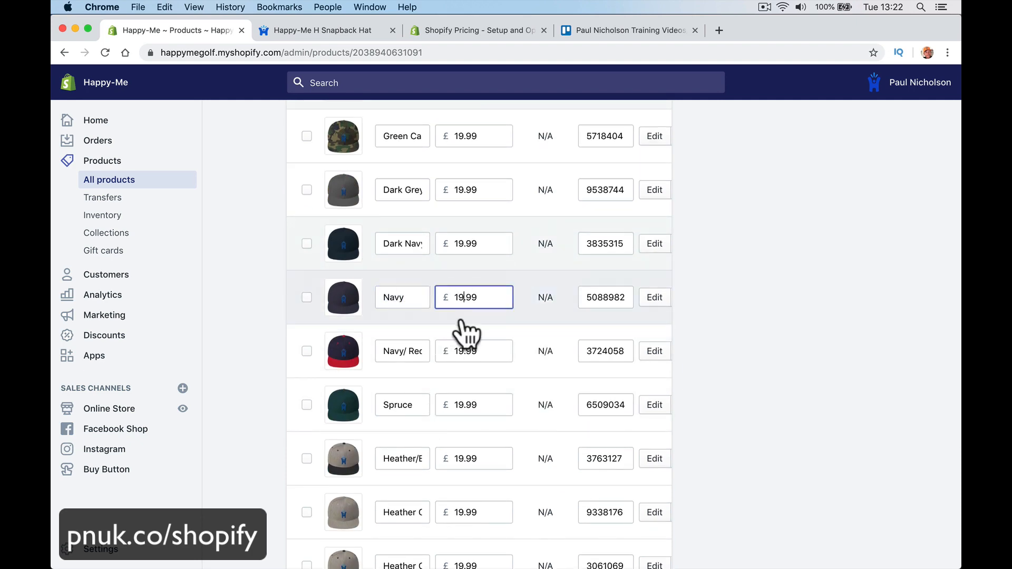
{"action": "left_click", "coordinate": [462, 350]}
{"action": "double_click", "coordinate": [467, 397]}
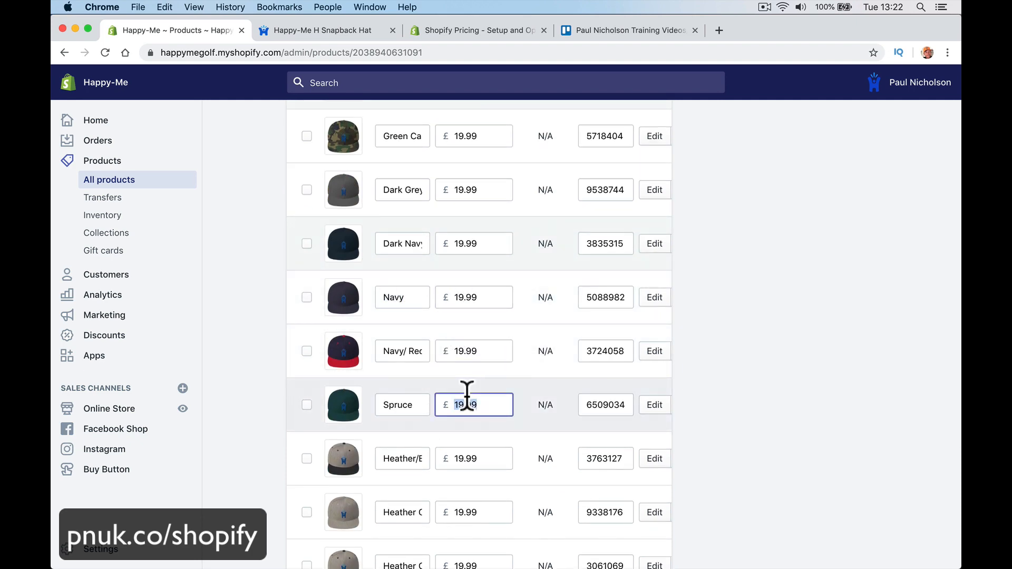
{"action": "scroll", "coordinate": [467, 397], "scroll_direction": "down", "scroll_amount": 10}
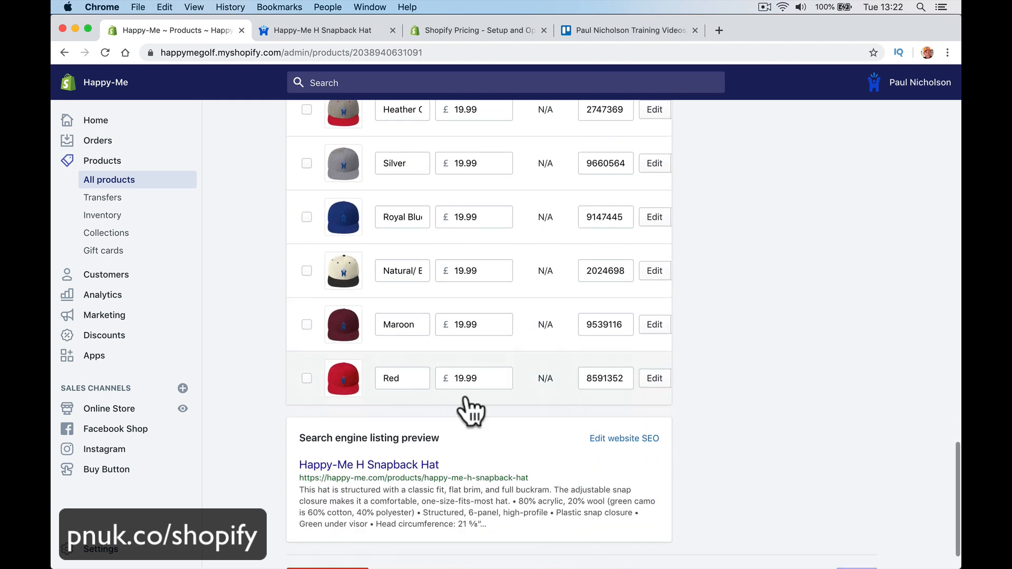
{"action": "scroll", "coordinate": [420, 316], "scroll_direction": "up", "scroll_amount": 9}
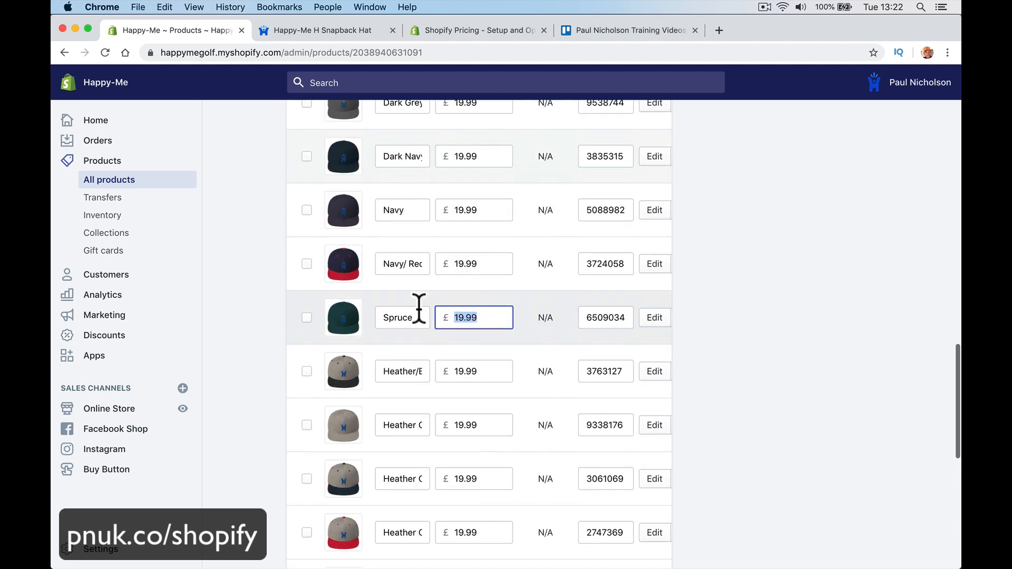
{"action": "scroll", "coordinate": [419, 309], "scroll_direction": "up", "scroll_amount": 7}
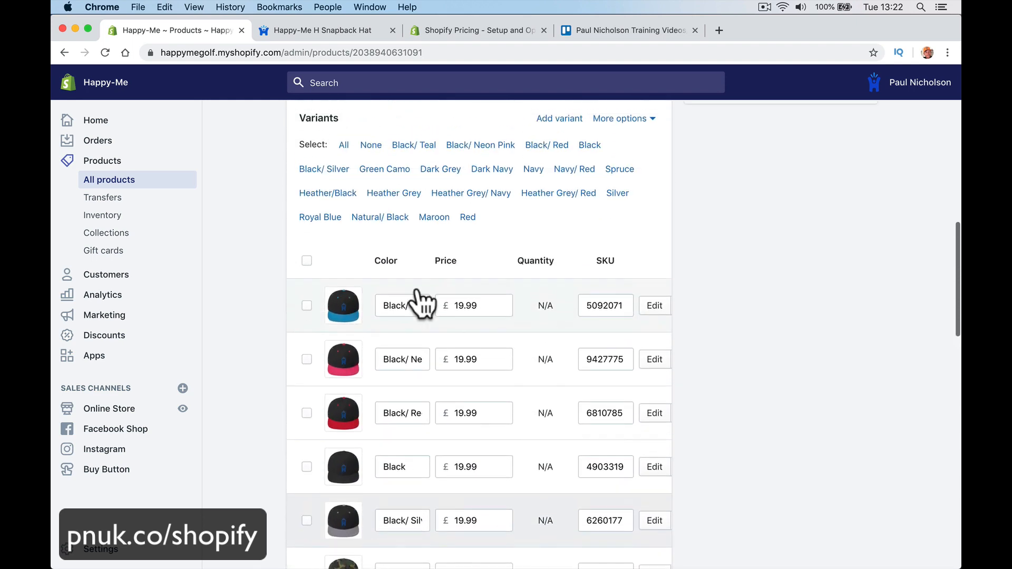
{"action": "scroll", "coordinate": [479, 339], "scroll_direction": "down", "scroll_amount": 6}
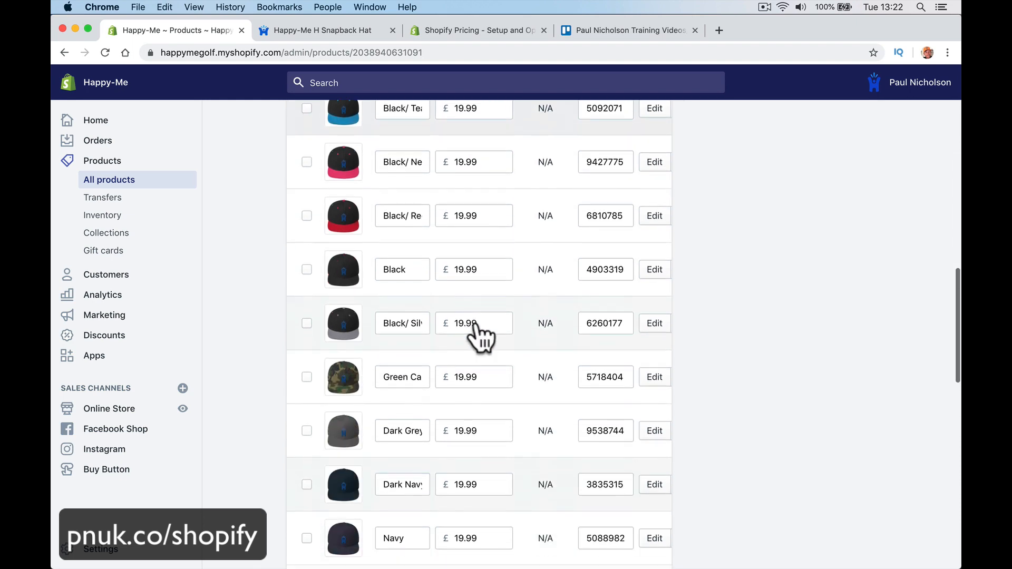
{"action": "scroll", "coordinate": [480, 337], "scroll_direction": "down", "scroll_amount": 6}
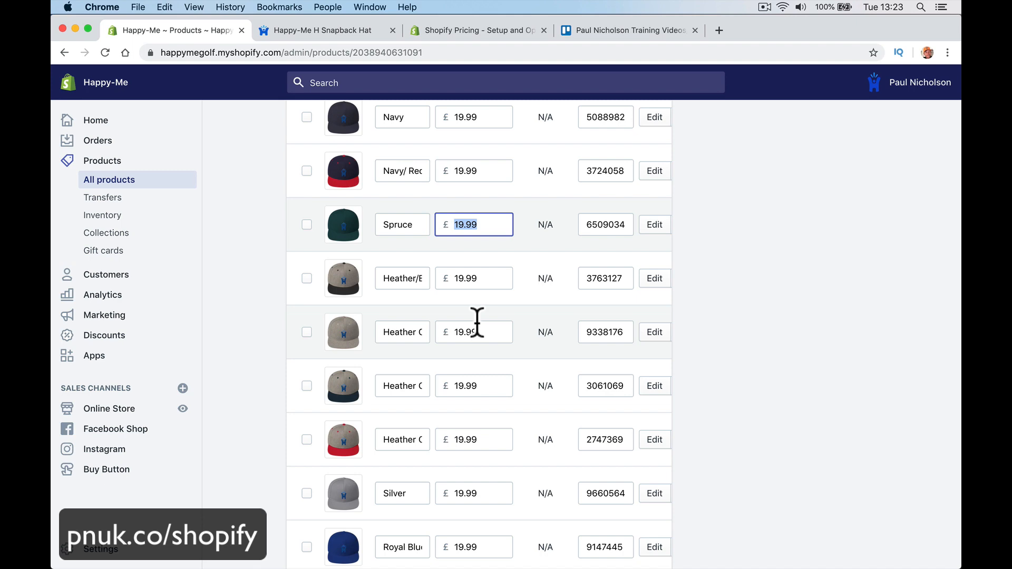
Step: Check a Heather variant's 19.99 price, then open the search engine listing for editing
{"action": "left_click", "coordinate": [486, 332]}
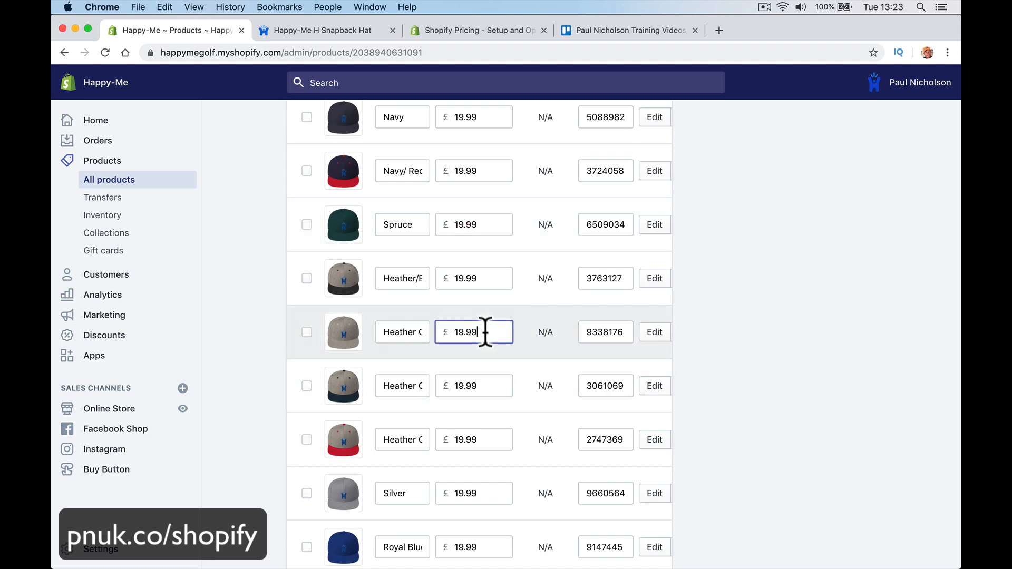
{"action": "double_click", "coordinate": [459, 332]}
{"action": "scroll", "coordinate": [530, 411], "scroll_direction": "down", "scroll_amount": 7}
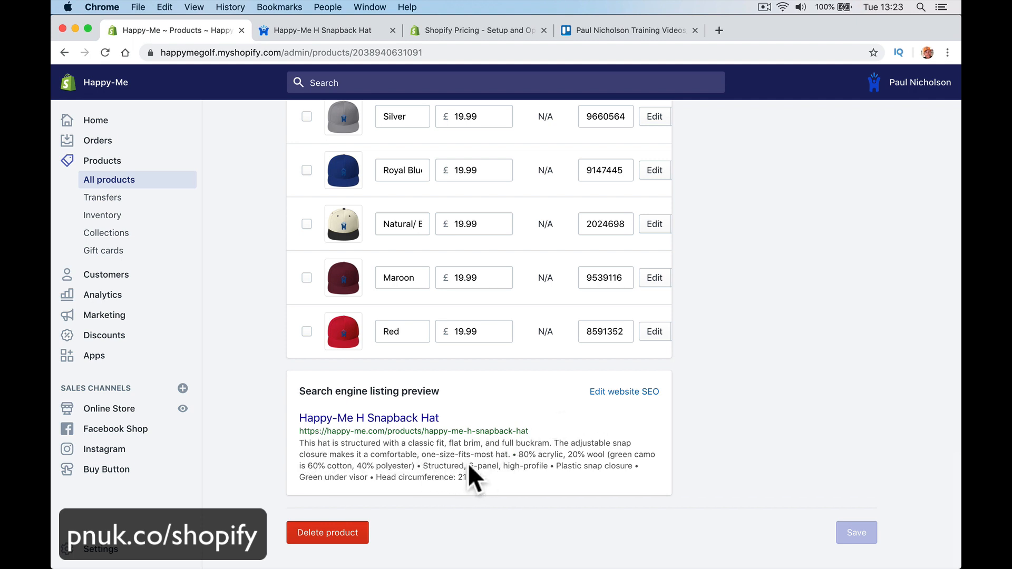
{"action": "left_click", "coordinate": [611, 393]}
Step: Clear and inspect the SEO description, page title and URL handle, leaving them at defaults
{"action": "scroll", "coordinate": [561, 458], "scroll_direction": "down", "scroll_amount": 5}
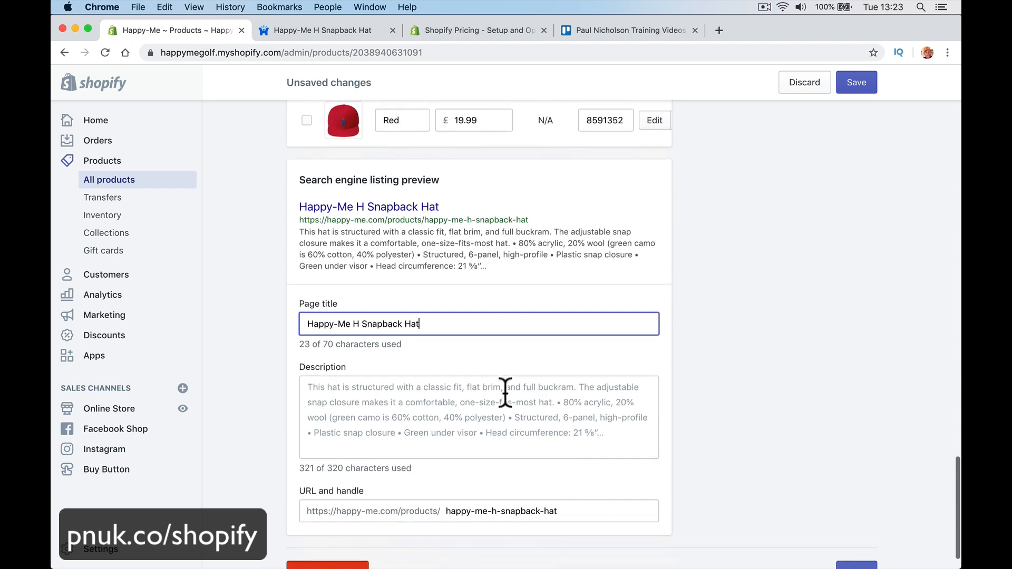
{"action": "triple_click", "coordinate": [472, 424]}
{"action": "key", "text": "BackSpace"}
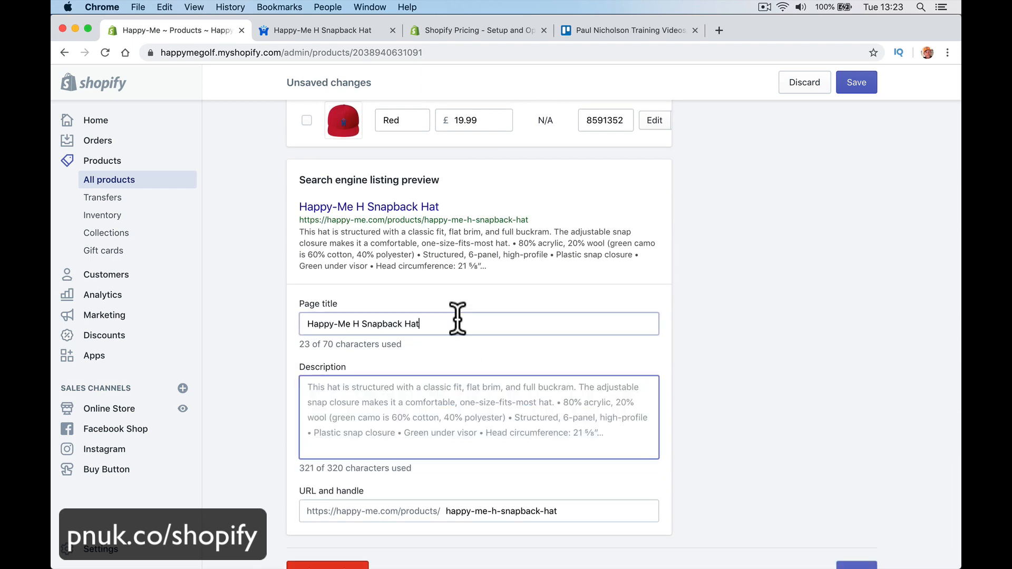
{"action": "double_click", "coordinate": [457, 319]}
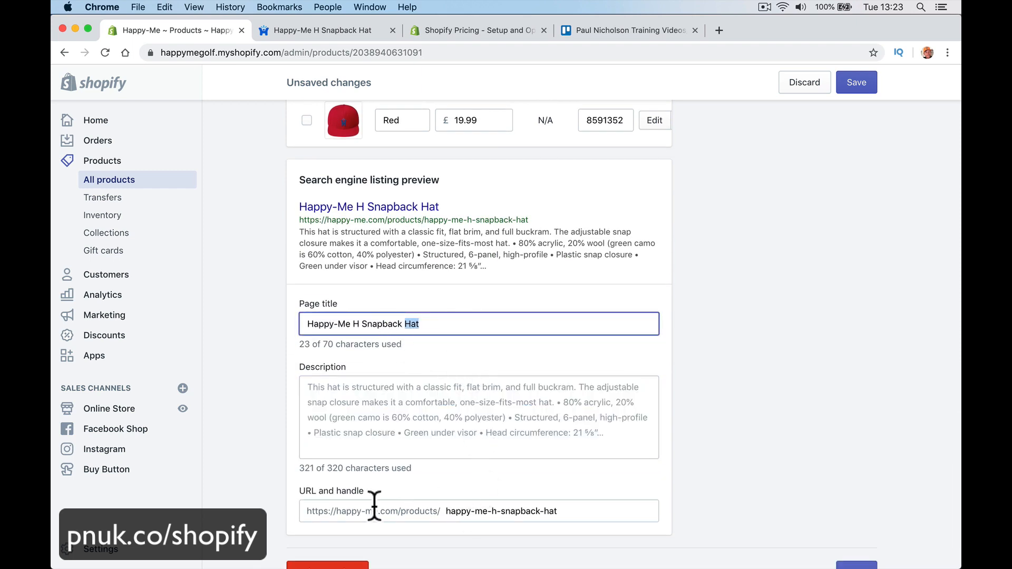
{"action": "double_click", "coordinate": [415, 430]}
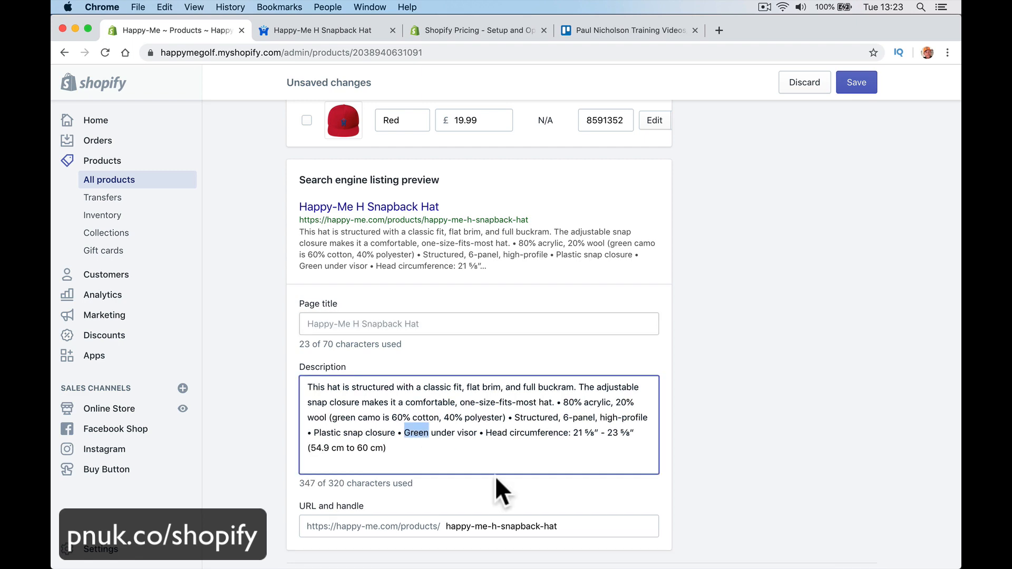
{"action": "left_click_drag", "start_coordinate": [445, 529], "coordinate": [624, 526]}
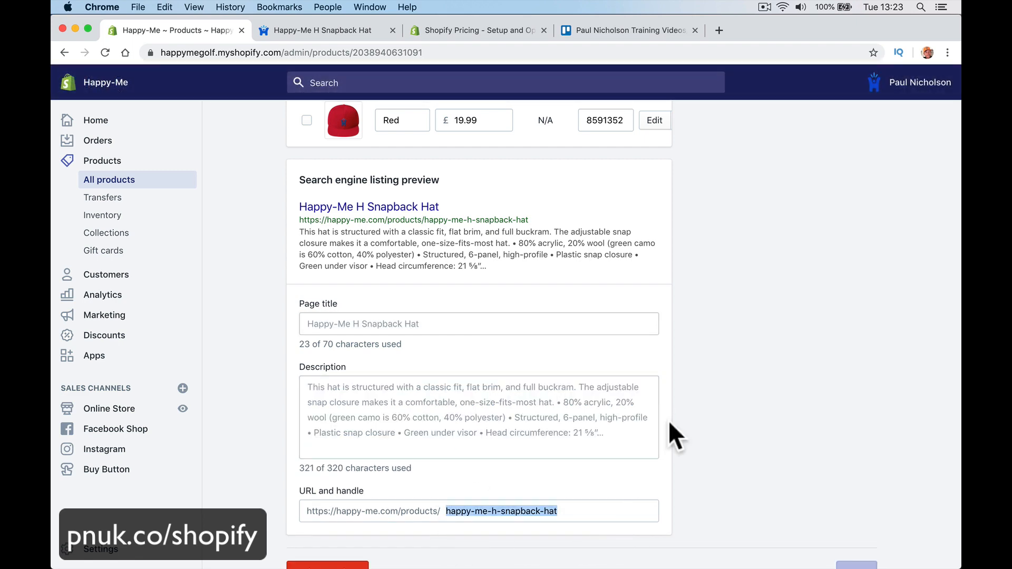
{"action": "scroll", "coordinate": [668, 420], "scroll_direction": "up", "scroll_amount": 3}
{"action": "scroll", "coordinate": [669, 420], "scroll_direction": "up", "scroll_amount": 15}
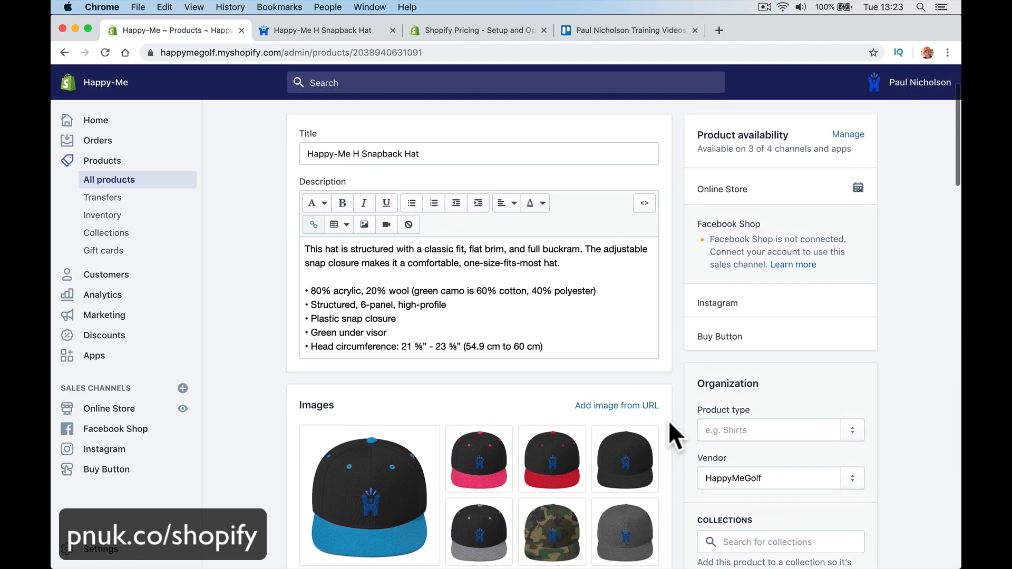
{"action": "scroll", "coordinate": [669, 420], "scroll_direction": "up", "scroll_amount": 2}
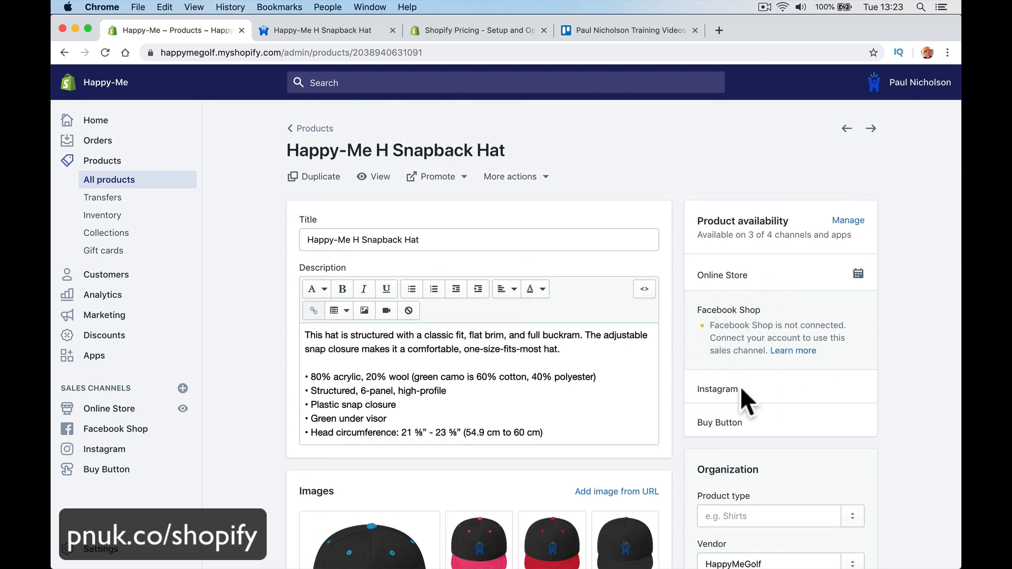
Step: Close the sales channel visibility dialog unchanged and scroll to the Organization card
{"action": "scroll", "coordinate": [719, 387], "scroll_direction": "down", "scroll_amount": 2}
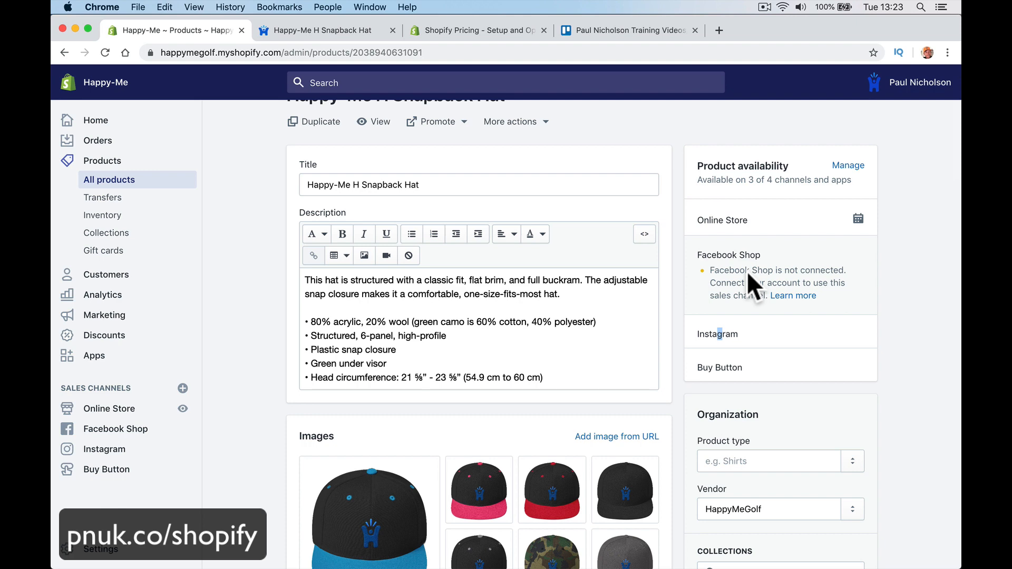
{"action": "left_click", "coordinate": [845, 165]}
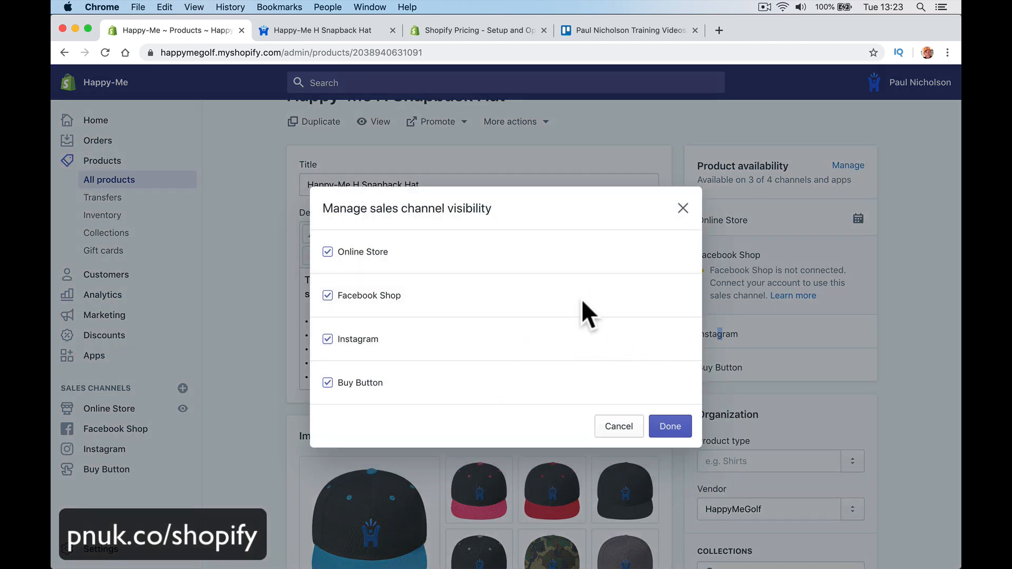
{"action": "left_click", "coordinate": [683, 208]}
{"action": "scroll", "coordinate": [704, 340], "scroll_direction": "down", "scroll_amount": 1}
{"action": "scroll", "coordinate": [703, 341], "scroll_direction": "down", "scroll_amount": 3}
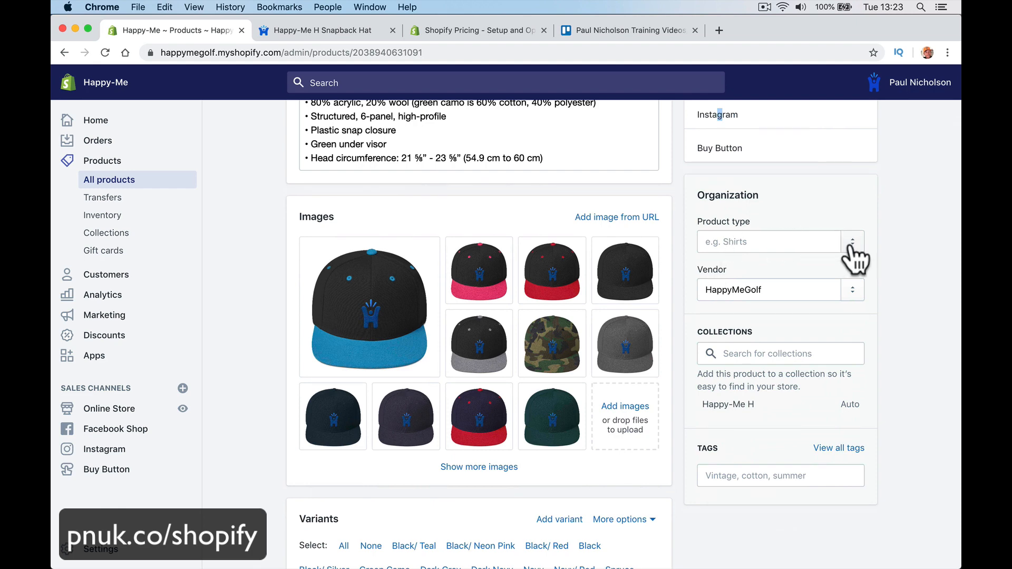
Step: Set the product type to Hat and the vendor to Happy-Me
{"action": "left_click", "coordinate": [810, 243]}
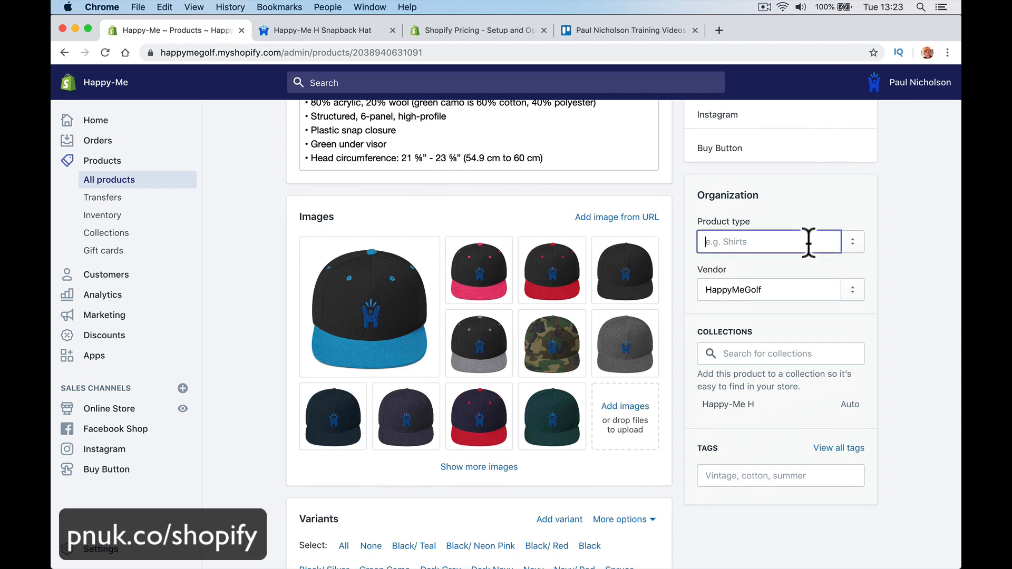
{"action": "type", "text": "Hat"}
{"action": "left_click", "coordinate": [759, 270]}
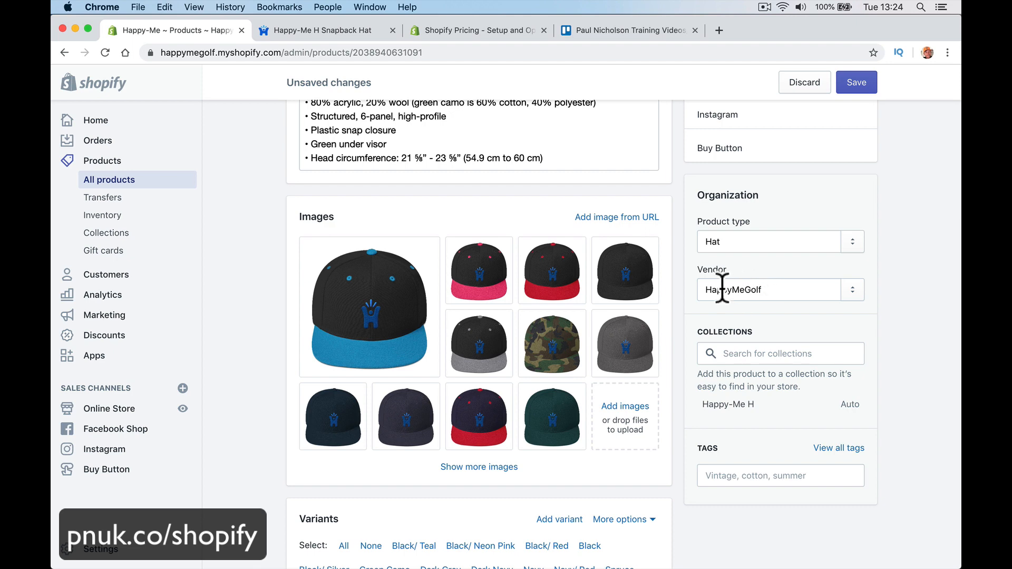
{"action": "left_click", "coordinate": [831, 289]}
{"action": "left_click", "coordinate": [852, 295]}
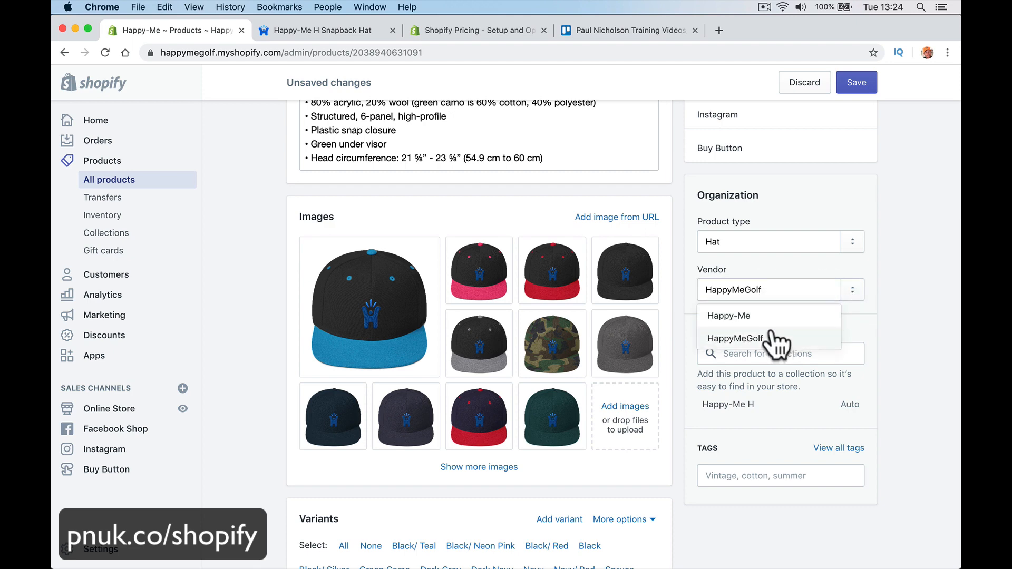
{"action": "left_click", "coordinate": [729, 316]}
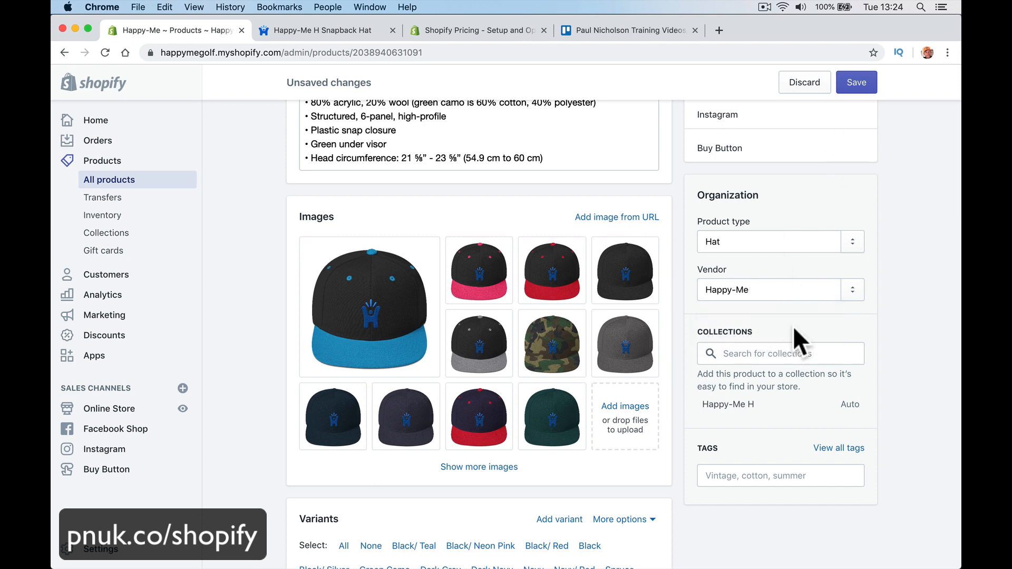
Step: Add the Snapback Hat to the Home page collection
{"action": "left_click", "coordinate": [760, 352]}
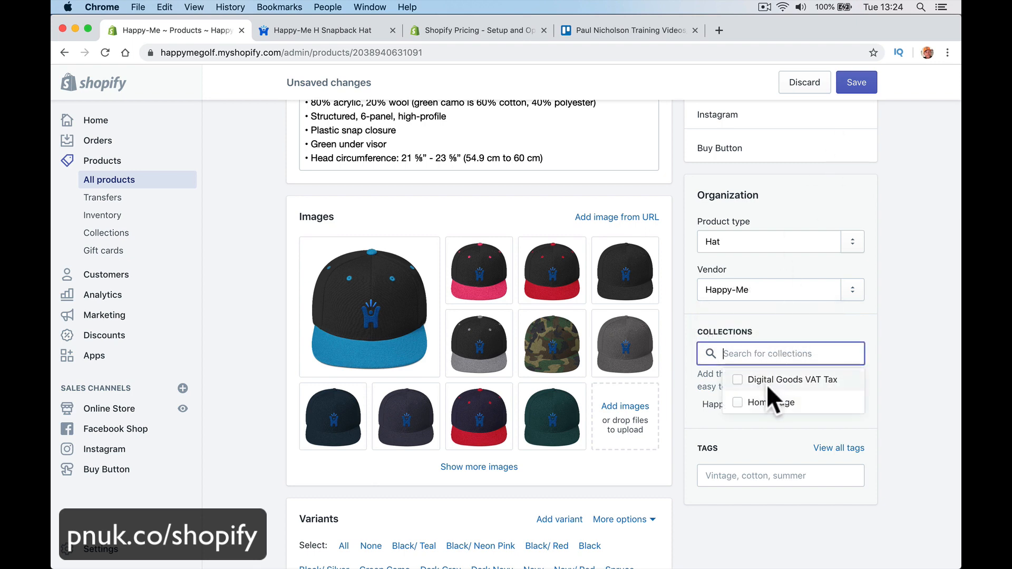
{"action": "left_click", "coordinate": [741, 402]}
{"action": "left_click", "coordinate": [897, 361]}
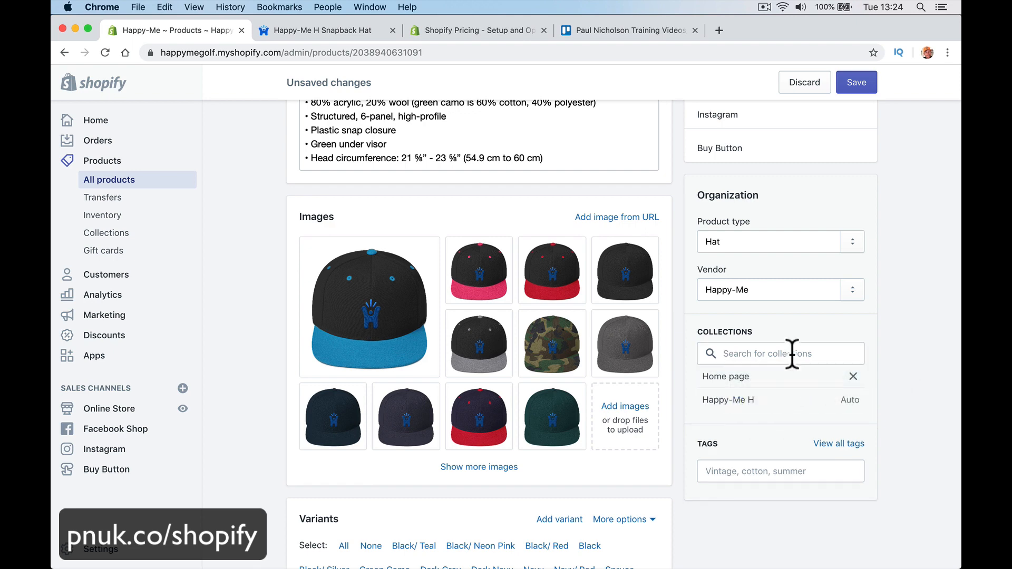
{"action": "left_click", "coordinate": [766, 470]}
Step: Tag the hat with Hats and Hat, then save the product
{"action": "type", "text": "Hat"}
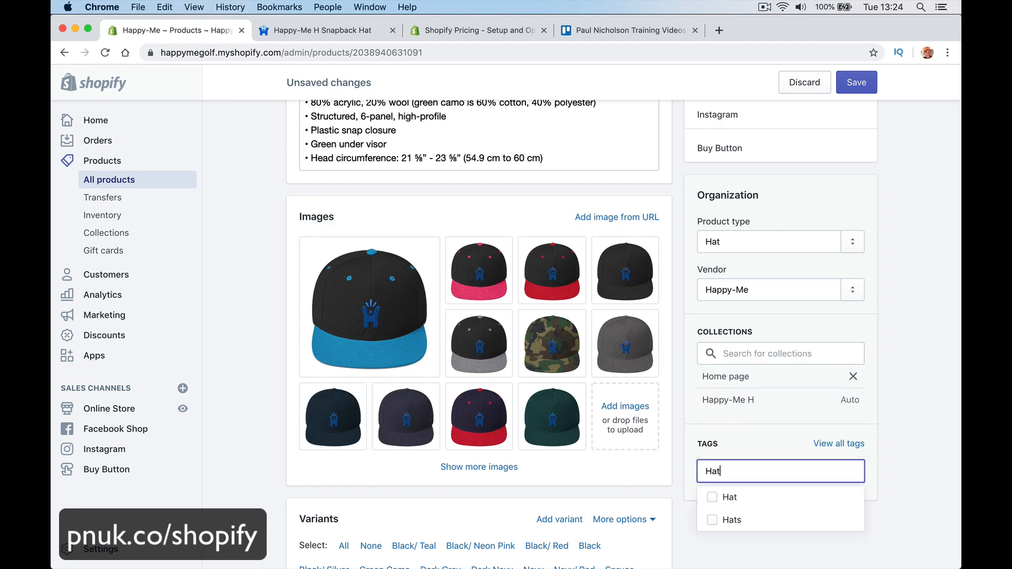
{"action": "left_click", "coordinate": [722, 531]}
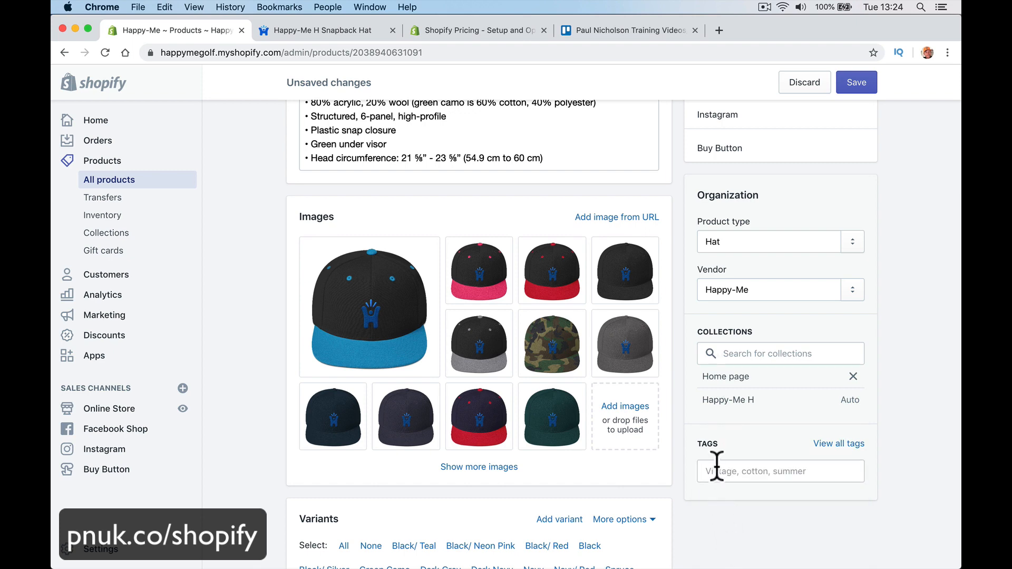
{"action": "left_click", "coordinate": [737, 471]}
{"action": "type", "text": "ha"}
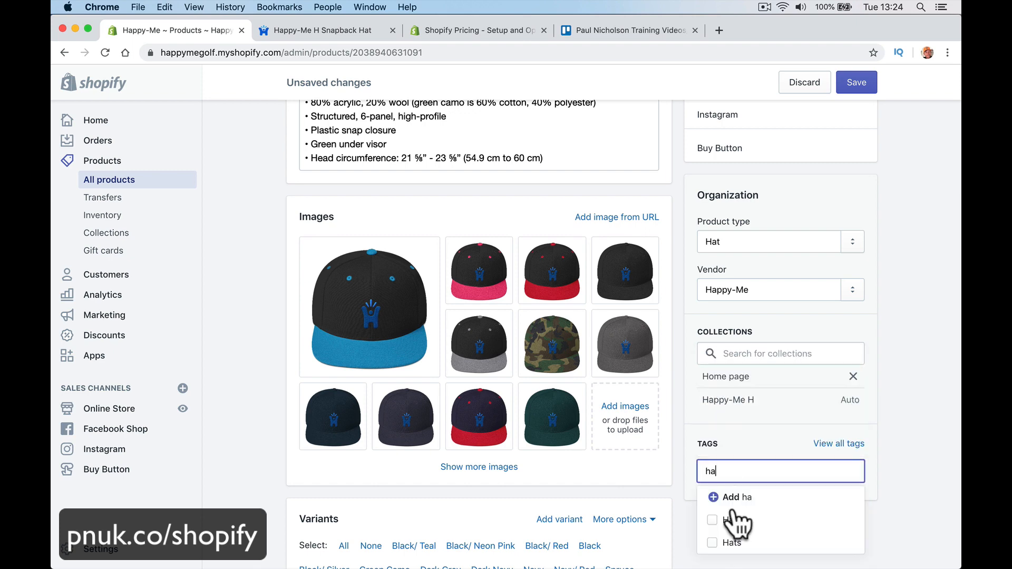
{"action": "left_click", "coordinate": [718, 543]}
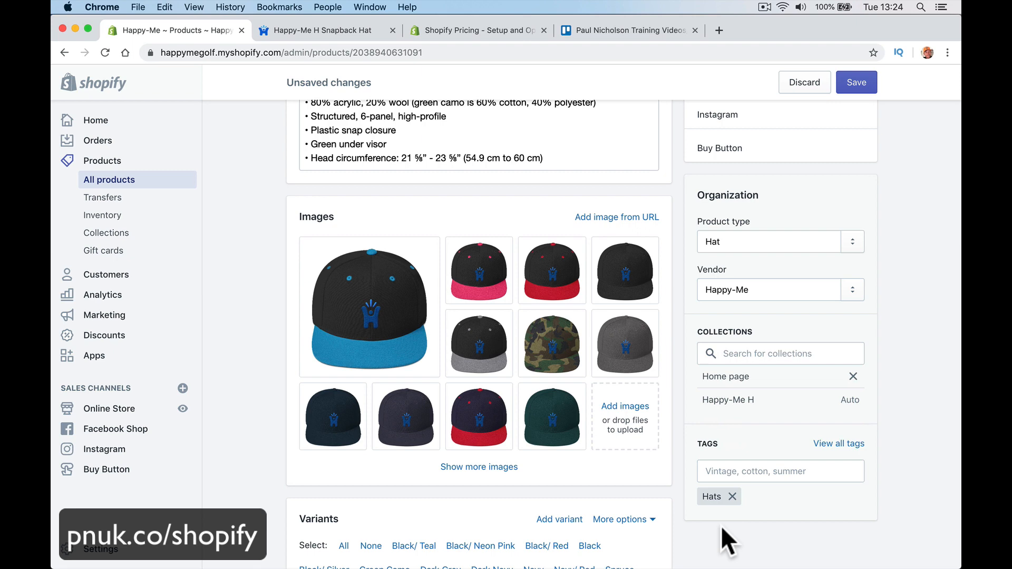
{"action": "left_click", "coordinate": [744, 472]}
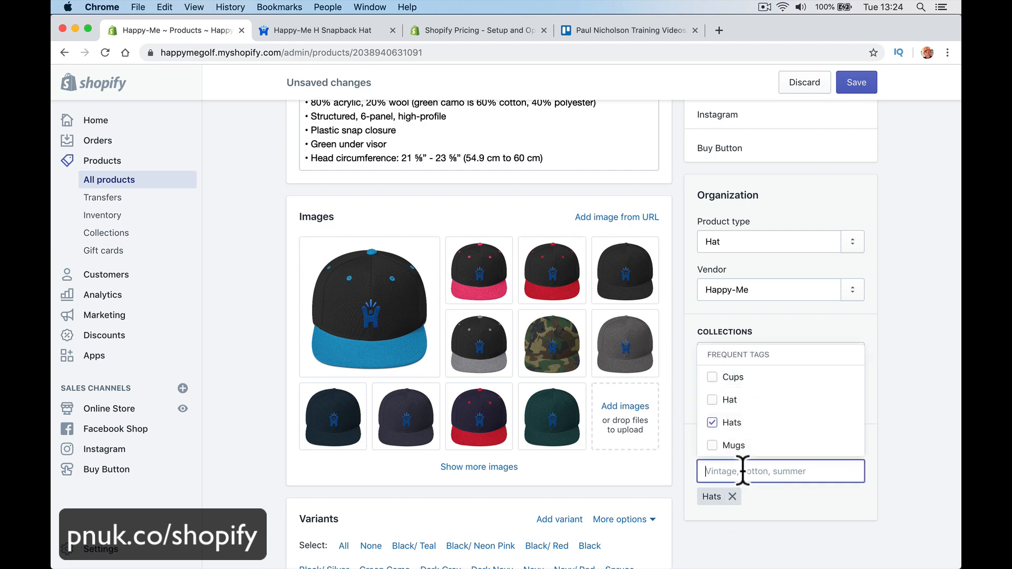
{"action": "left_click", "coordinate": [725, 398]}
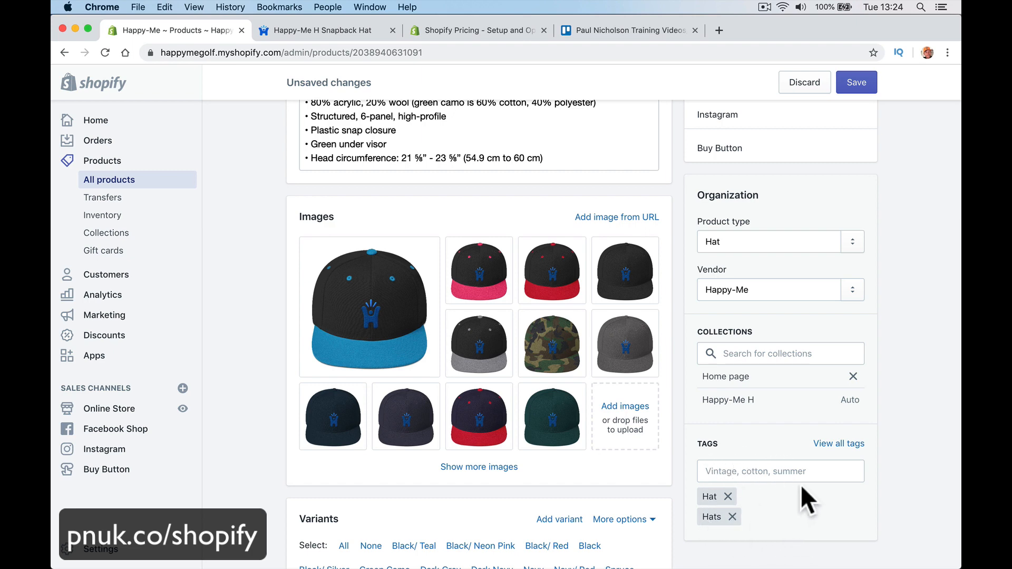
{"action": "left_click", "coordinate": [856, 82]}
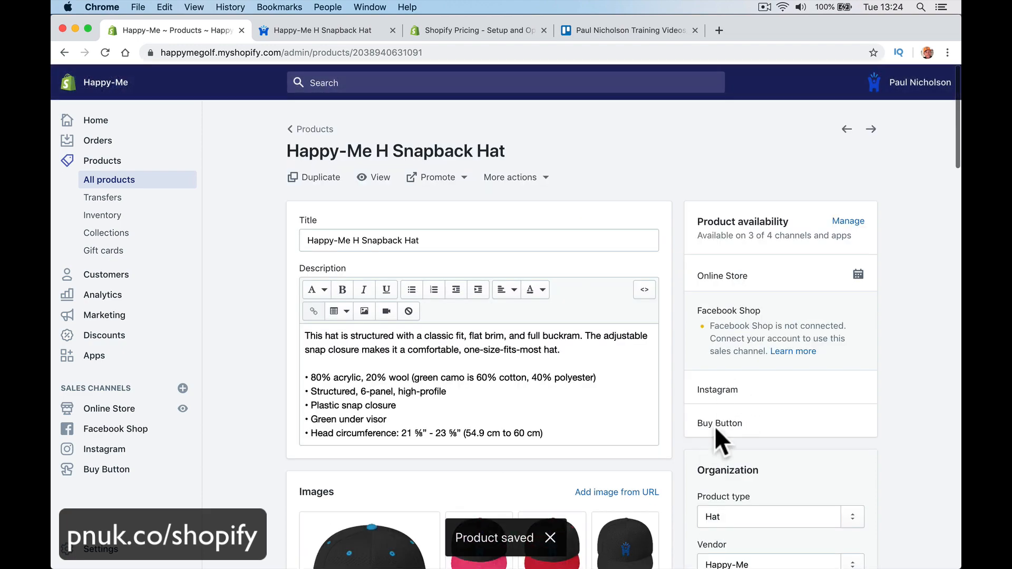
{"action": "scroll", "coordinate": [587, 406], "scroll_direction": "down", "scroll_amount": 10}
{"action": "scroll", "coordinate": [592, 422], "scroll_direction": "up", "scroll_amount": 2}
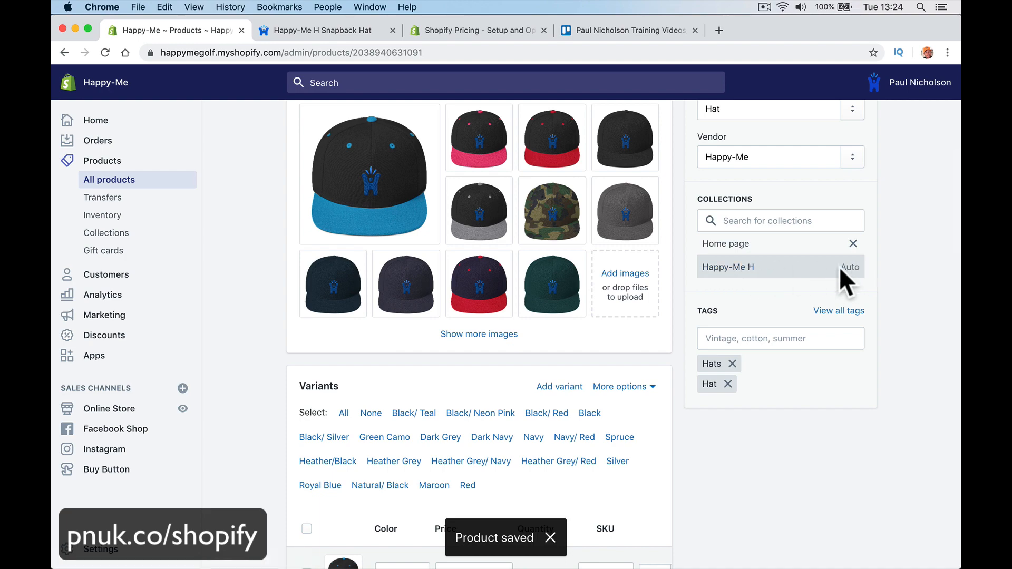
{"action": "scroll", "coordinate": [520, 238], "scroll_direction": "up", "scroll_amount": 8}
{"action": "scroll", "coordinate": [524, 240], "scroll_direction": "up", "scroll_amount": 2}
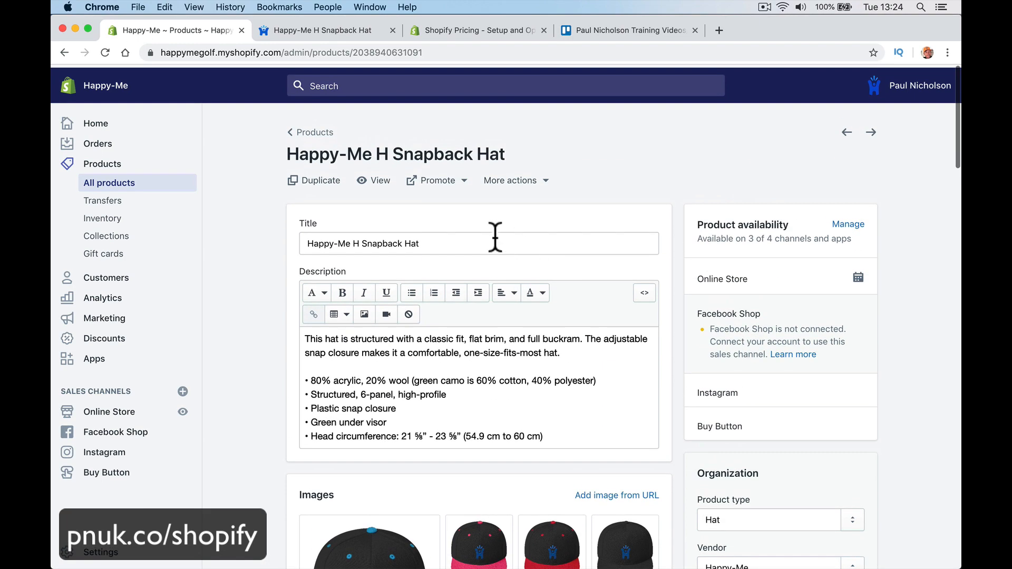
{"action": "left_click_drag", "start_coordinate": [306, 241], "coordinate": [364, 243]}
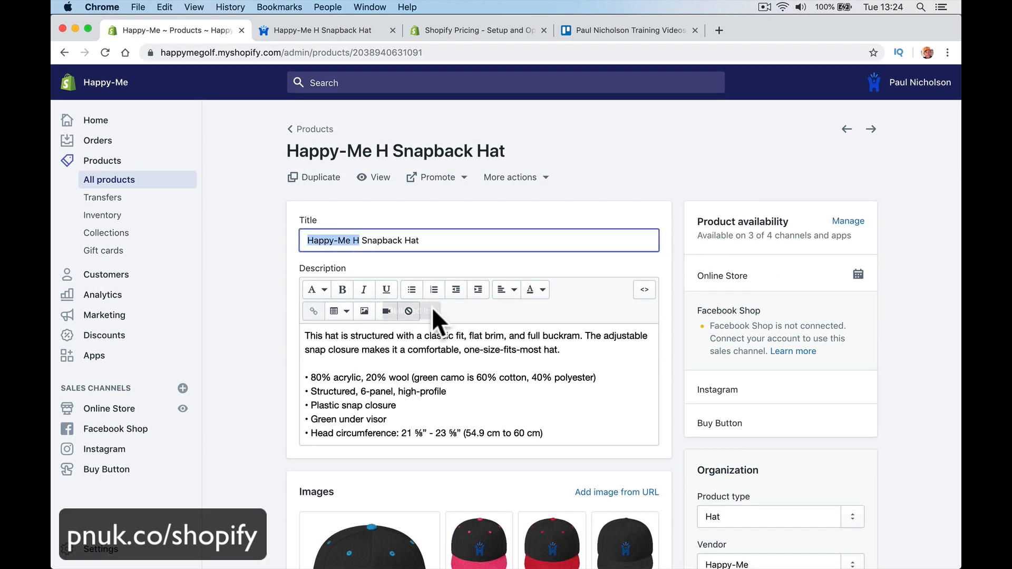
{"action": "scroll", "coordinate": [475, 342], "scroll_direction": "down", "scroll_amount": 5}
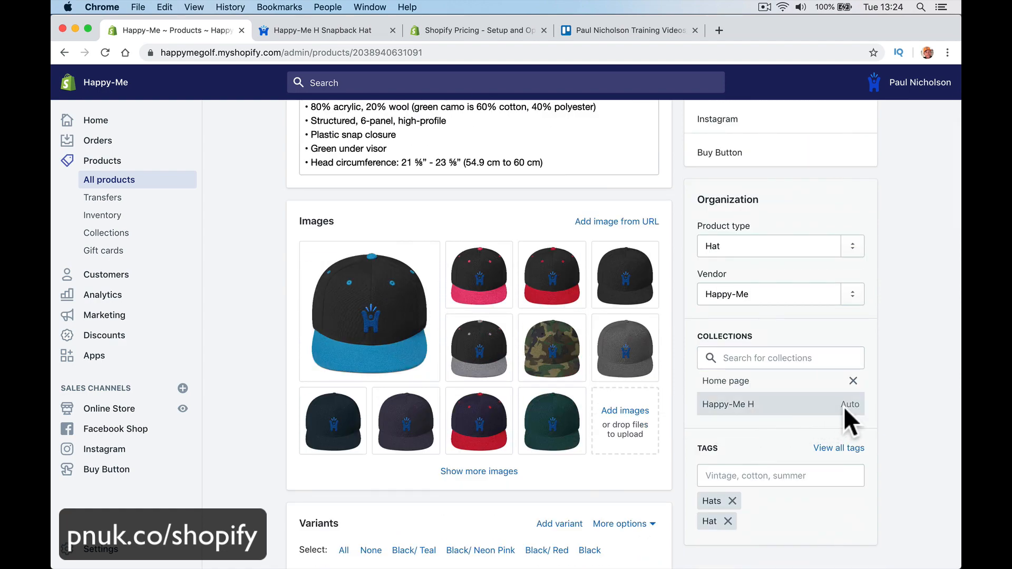
{"action": "scroll", "coordinate": [626, 434], "scroll_direction": "up", "scroll_amount": 5}
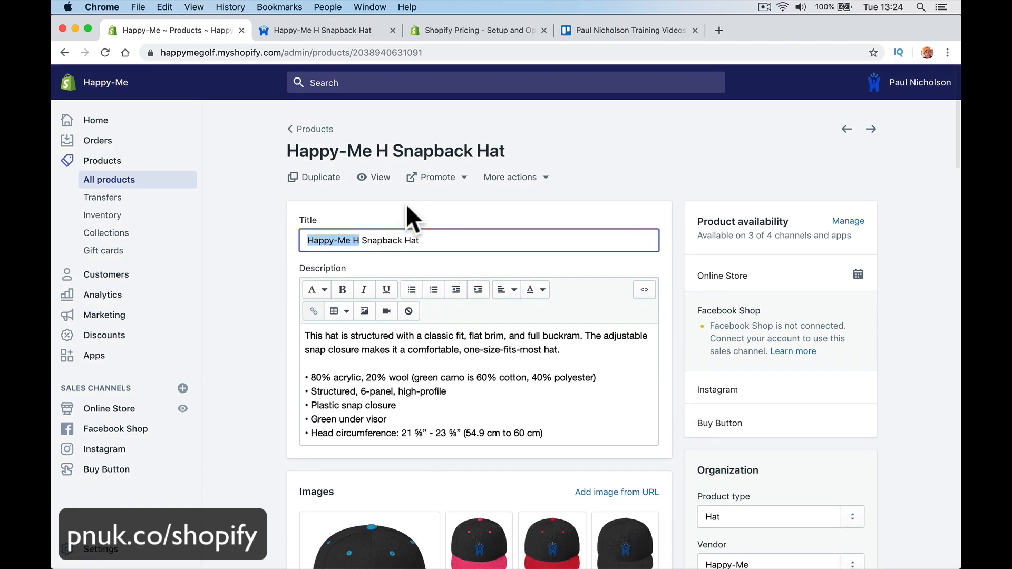
Step: View the hat's live storefront page and its Happy-Me H collection, then return to the admin
{"action": "left_click", "coordinate": [371, 176]}
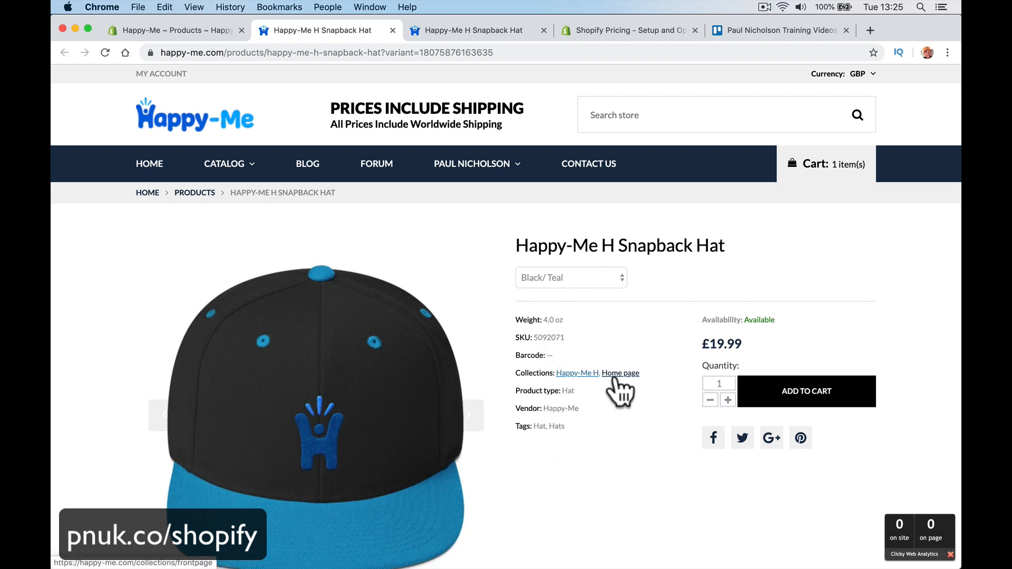
{"action": "left_click", "coordinate": [579, 374]}
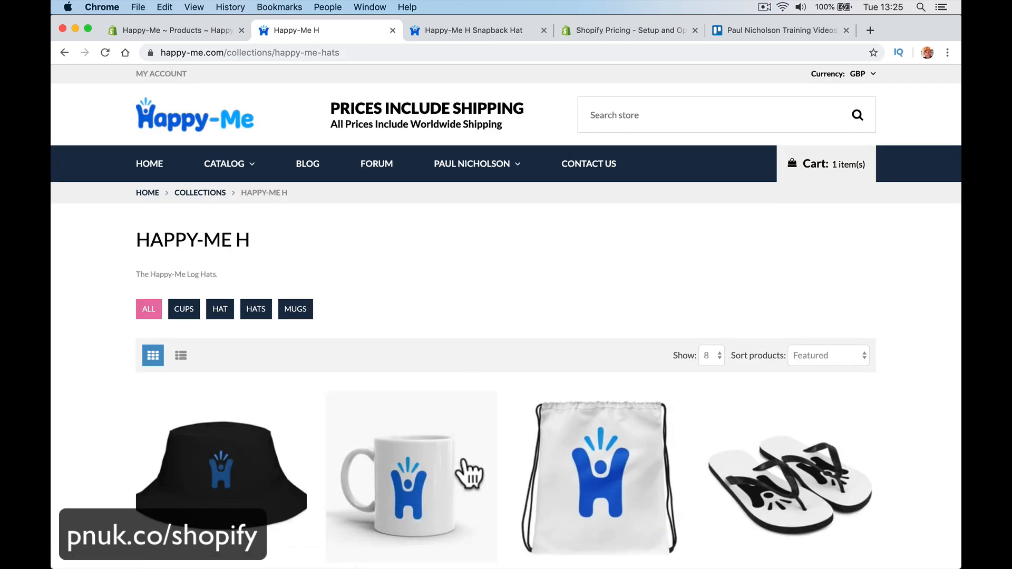
{"action": "scroll", "coordinate": [508, 407], "scroll_direction": "down", "scroll_amount": 8}
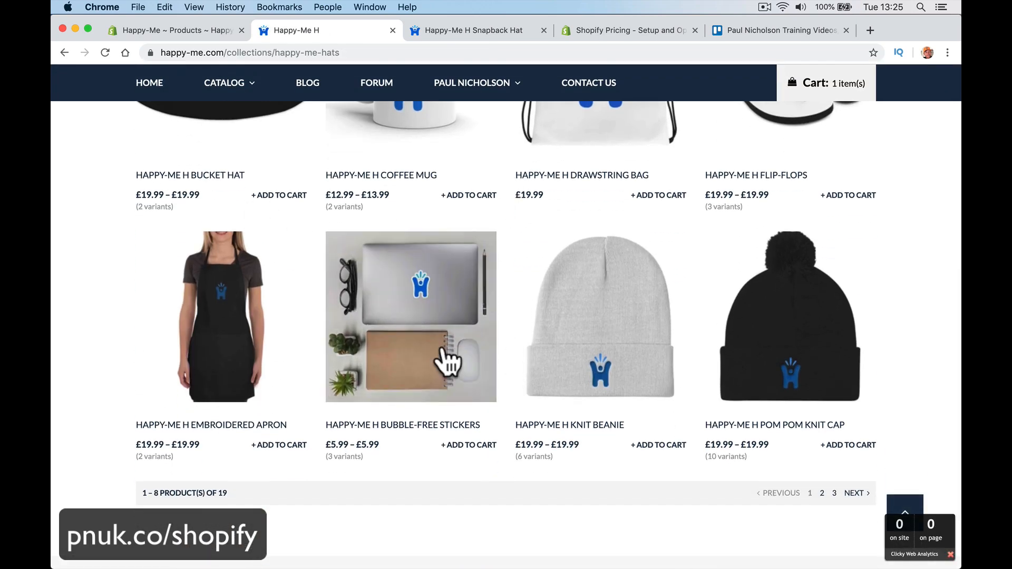
{"action": "scroll", "coordinate": [443, 358], "scroll_direction": "up", "scroll_amount": 8}
{"action": "scroll", "coordinate": [443, 358], "scroll_direction": "left", "scroll_amount": 5}
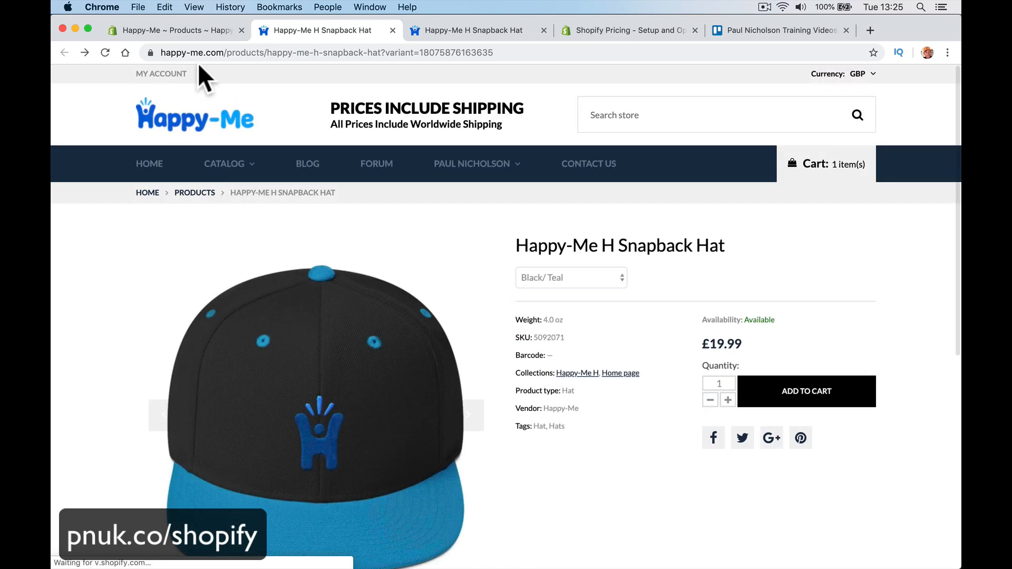
{"action": "left_click", "coordinate": [186, 30]}
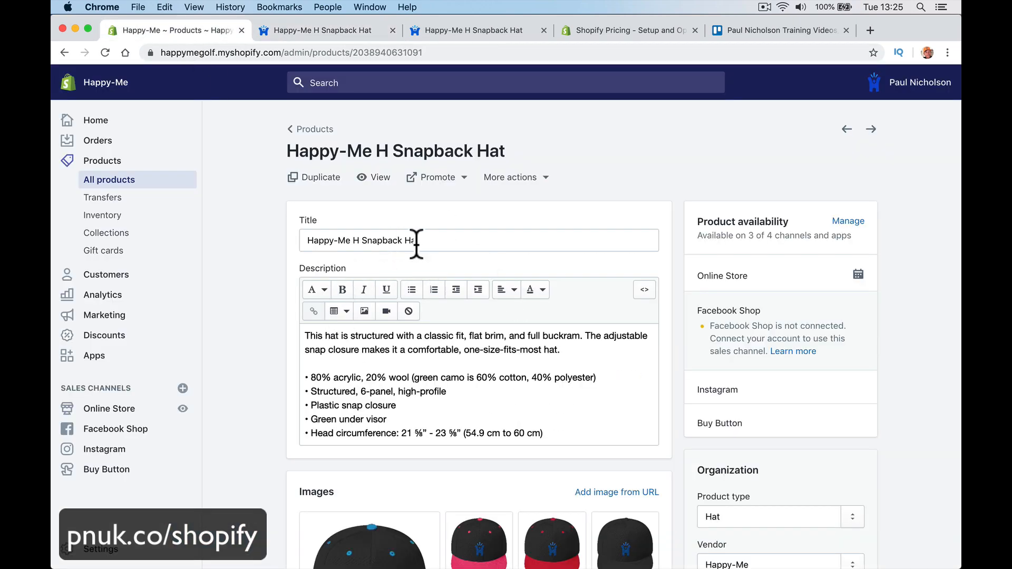
Step: Scroll through the Snapback Hat product page, reviewing variants listed at £19.99
{"action": "left_click", "coordinate": [432, 238]}
{"action": "scroll", "coordinate": [395, 343], "scroll_direction": "down", "scroll_amount": 8}
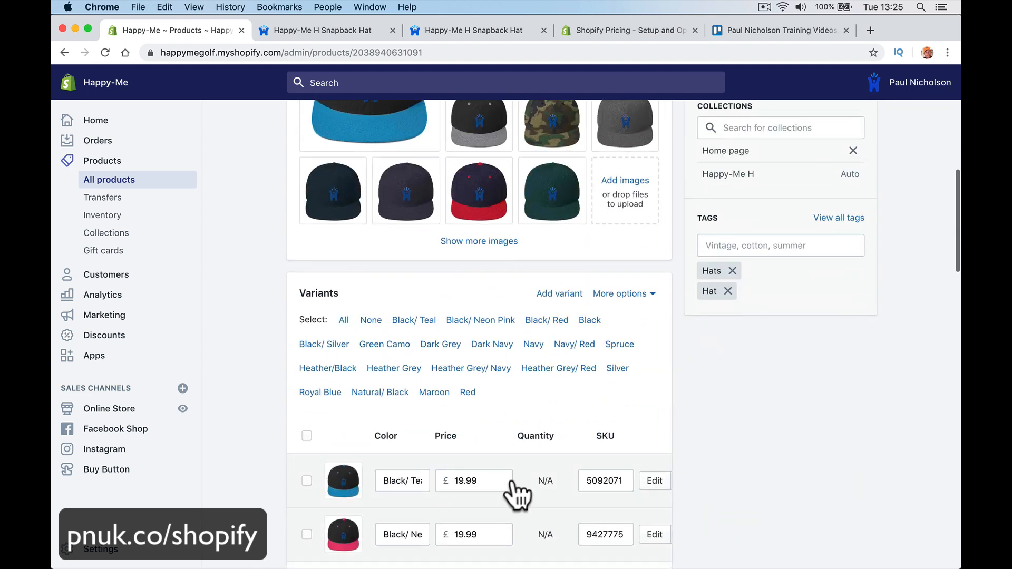
{"action": "scroll", "coordinate": [485, 535], "scroll_direction": "down", "scroll_amount": 5}
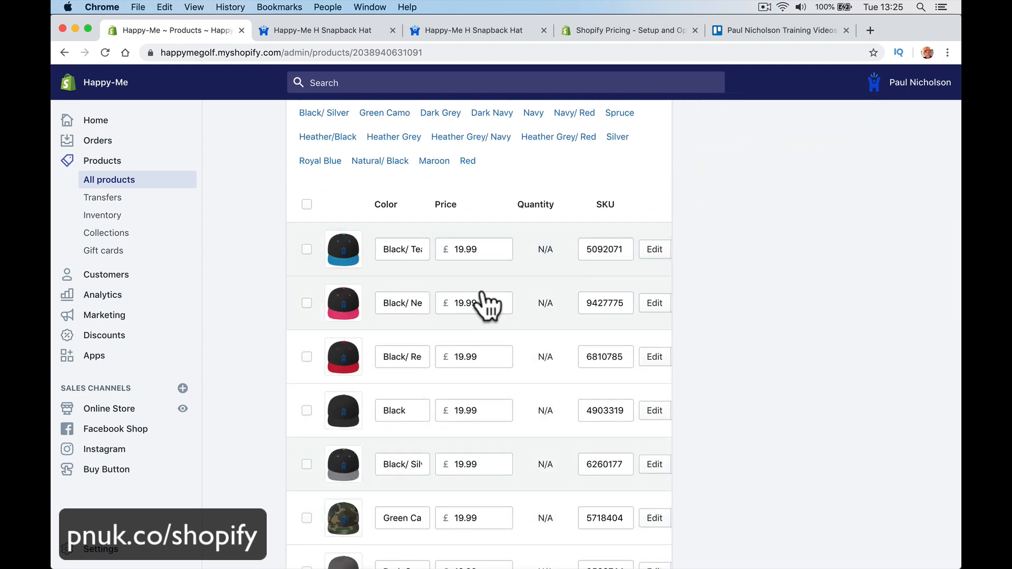
{"action": "scroll", "coordinate": [488, 416], "scroll_direction": "down", "scroll_amount": 8}
{"action": "scroll", "coordinate": [488, 417], "scroll_direction": "up", "scroll_amount": 15}
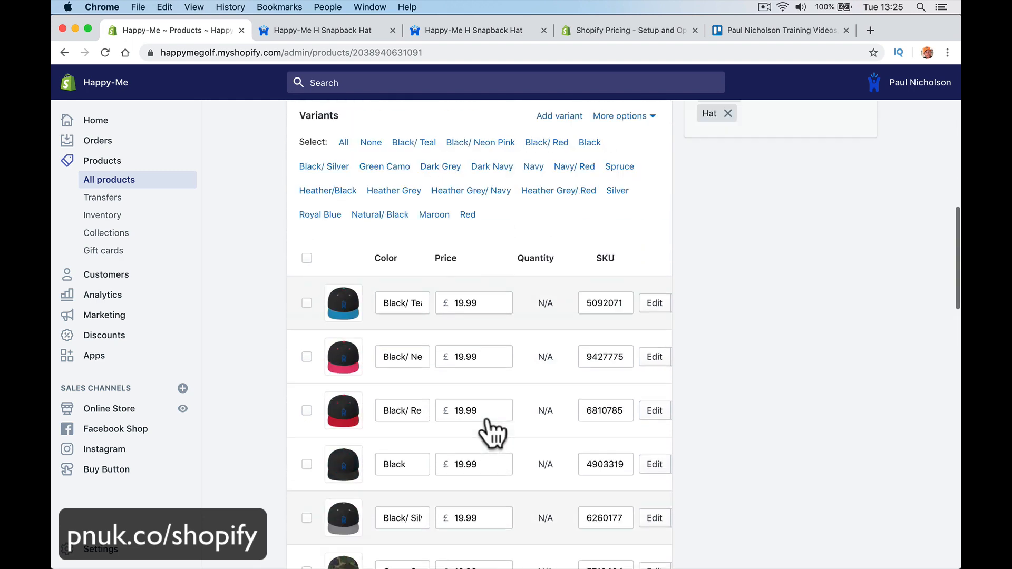
{"action": "scroll", "coordinate": [697, 344], "scroll_direction": "down", "scroll_amount": 3}
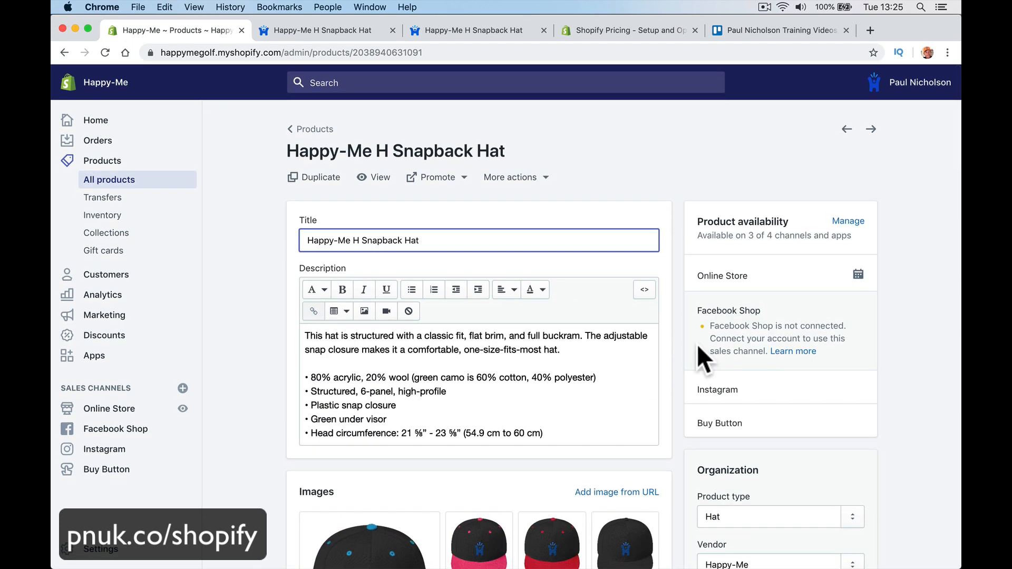
{"action": "scroll", "coordinate": [697, 344], "scroll_direction": "down", "scroll_amount": 5}
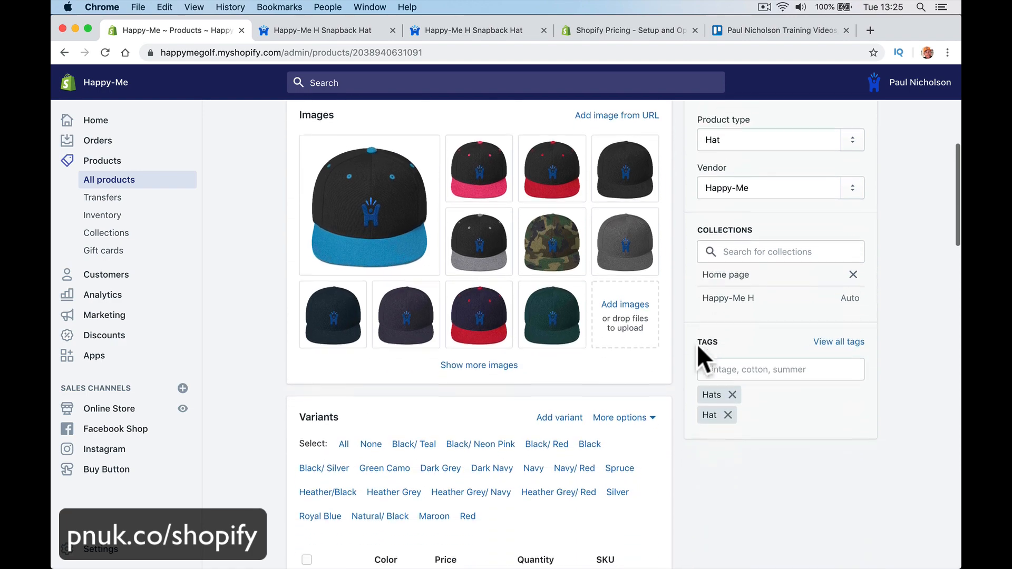
{"action": "scroll", "coordinate": [538, 328], "scroll_direction": "down", "scroll_amount": 20}
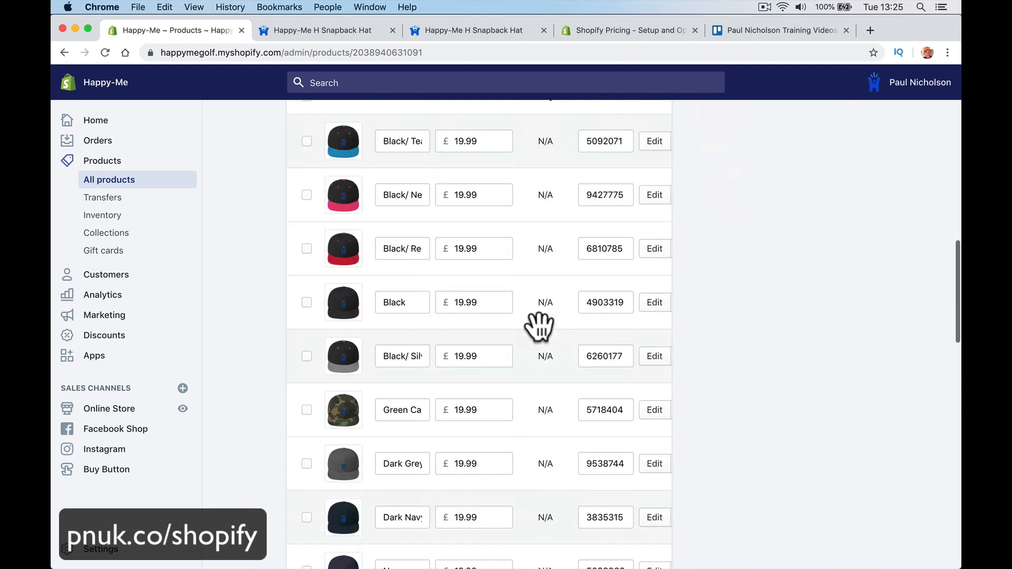
{"action": "scroll", "coordinate": [539, 327], "scroll_direction": "down", "scroll_amount": 4}
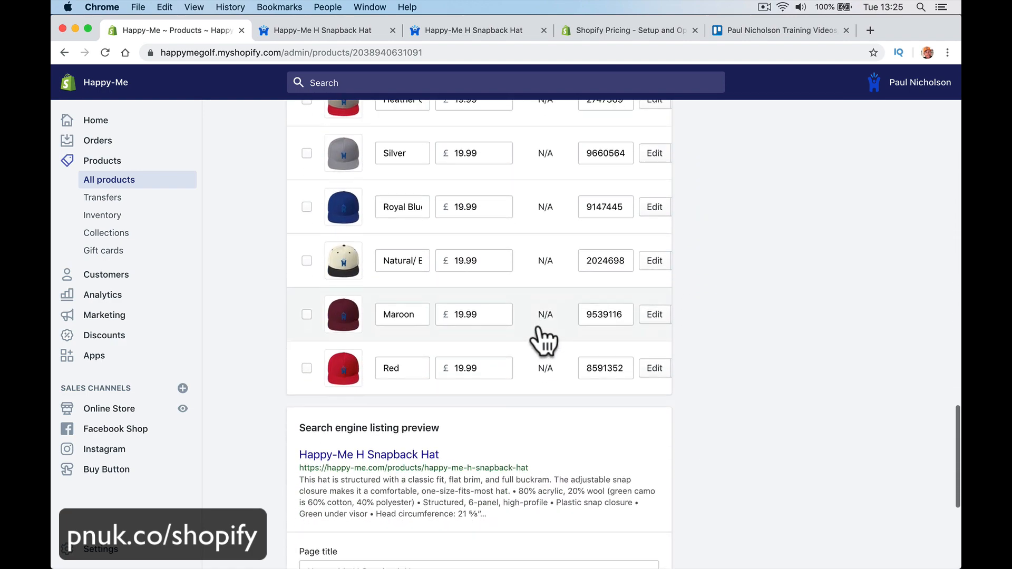
{"action": "scroll", "coordinate": [539, 324], "scroll_direction": "up", "scroll_amount": 20}
{"action": "scroll", "coordinate": [539, 325], "scroll_direction": "down", "scroll_amount": 3}
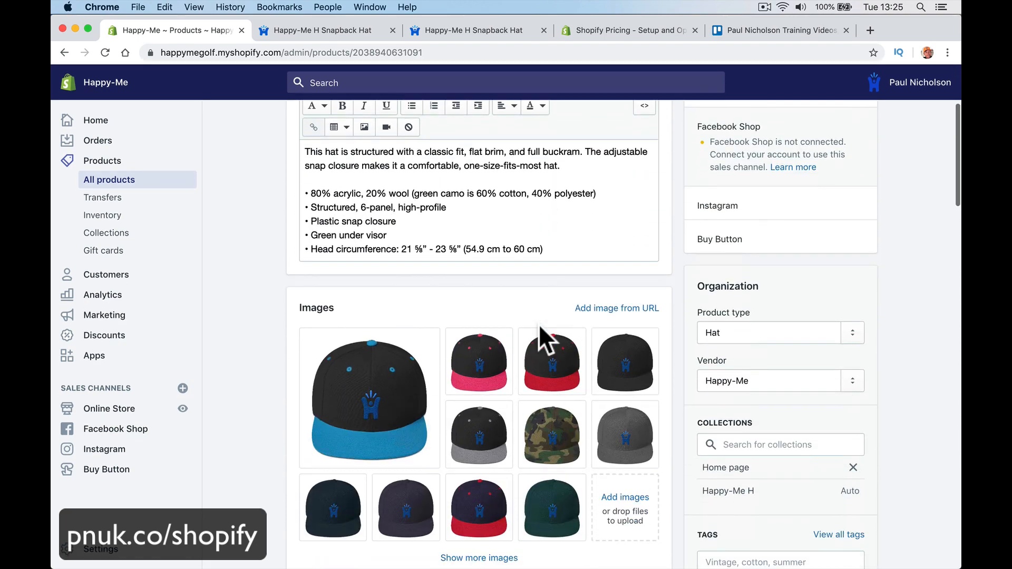
{"action": "scroll", "coordinate": [538, 324], "scroll_direction": "up", "scroll_amount": 3}
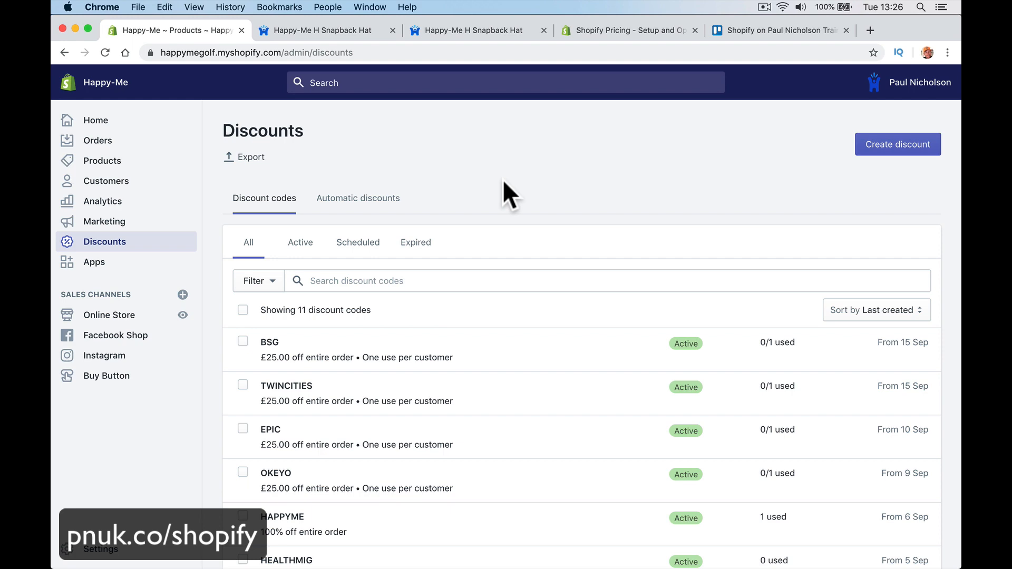
Step: Create discount code HAPPYME as a £25 fixed amount off
{"action": "left_click", "coordinate": [883, 153]}
{"action": "left_click", "coordinate": [527, 282]}
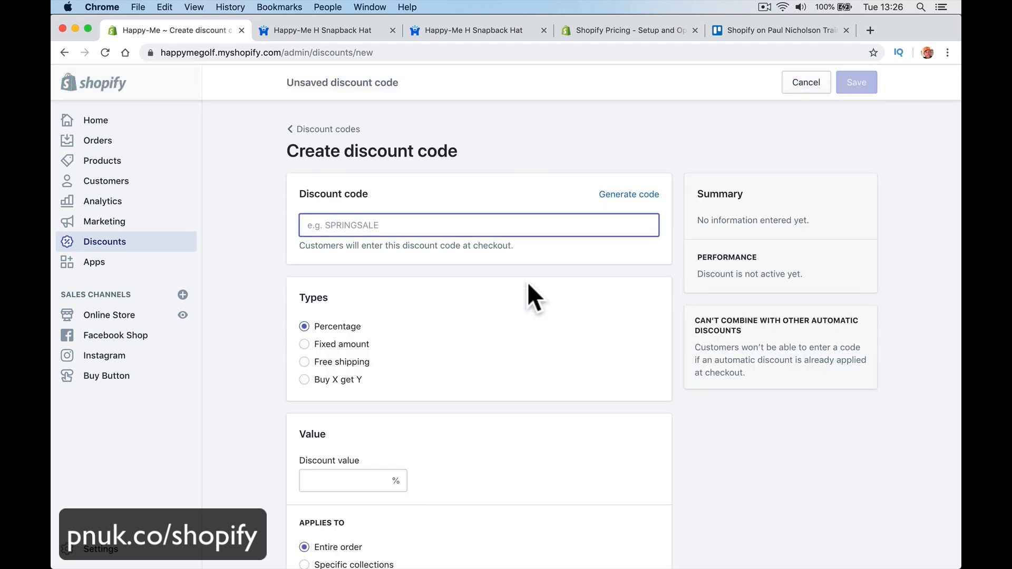
{"action": "type", "text": "HAPPYME"}
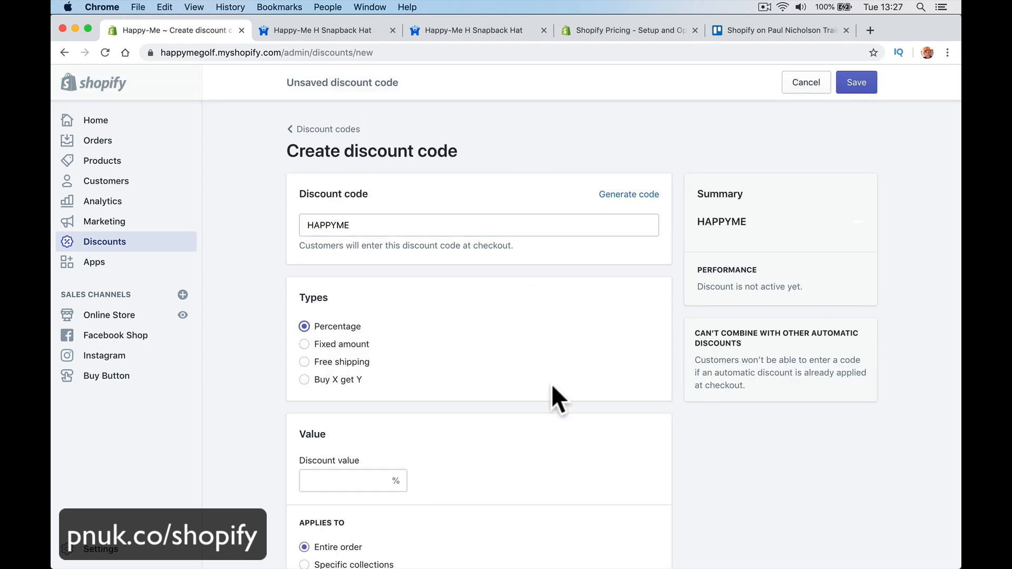
{"action": "scroll", "coordinate": [552, 384], "scroll_direction": "down", "scroll_amount": 3}
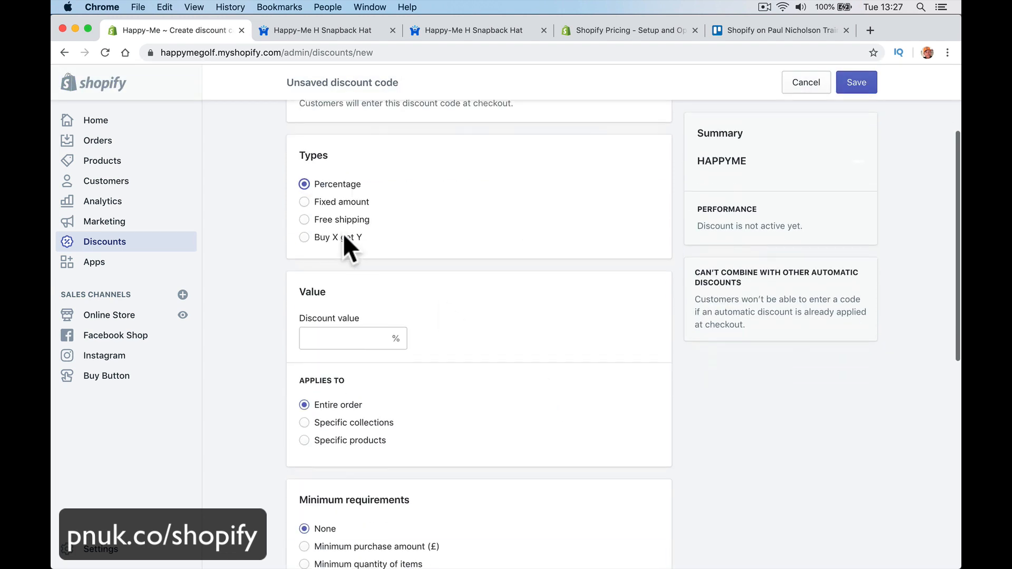
{"action": "left_click", "coordinate": [306, 202]}
{"action": "left_click", "coordinate": [332, 340]}
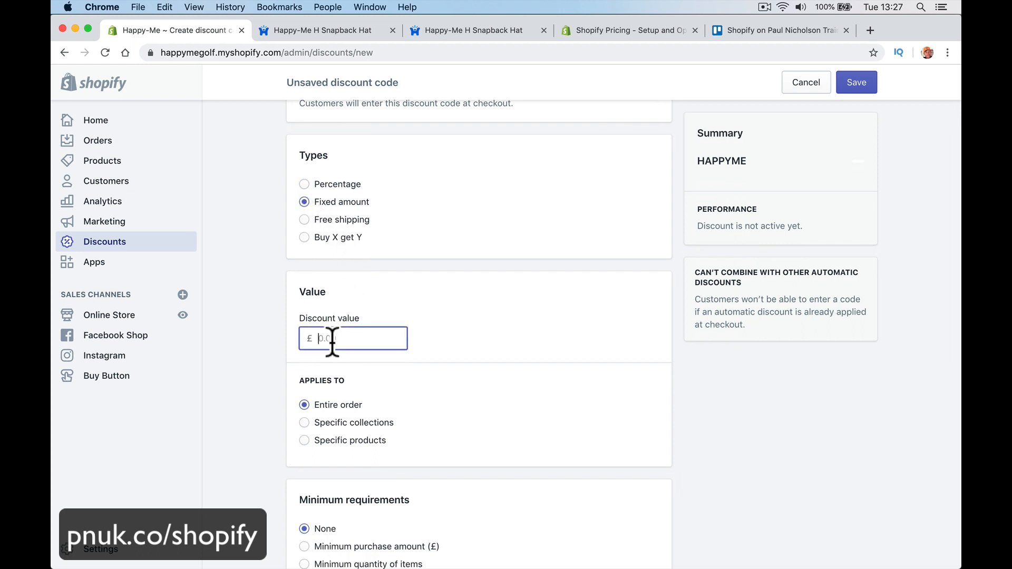
{"action": "type", "text": "25"}
{"action": "key", "text": "Tab"}
Step: Limit the HAPPYME code to 1 use in total
{"action": "scroll", "coordinate": [331, 385], "scroll_direction": "down", "scroll_amount": 7}
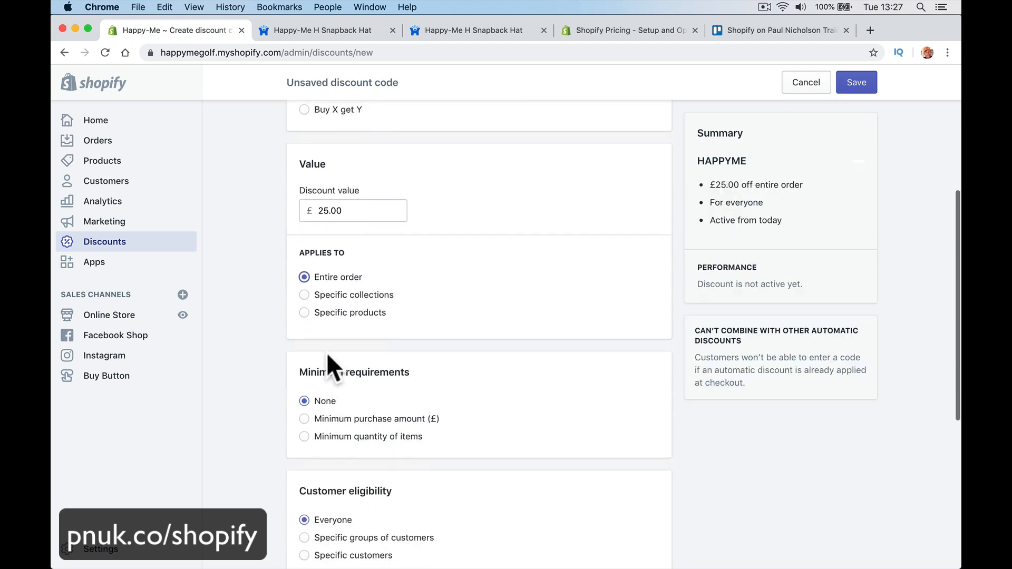
{"action": "scroll", "coordinate": [339, 182], "scroll_direction": "up", "scroll_amount": 10}
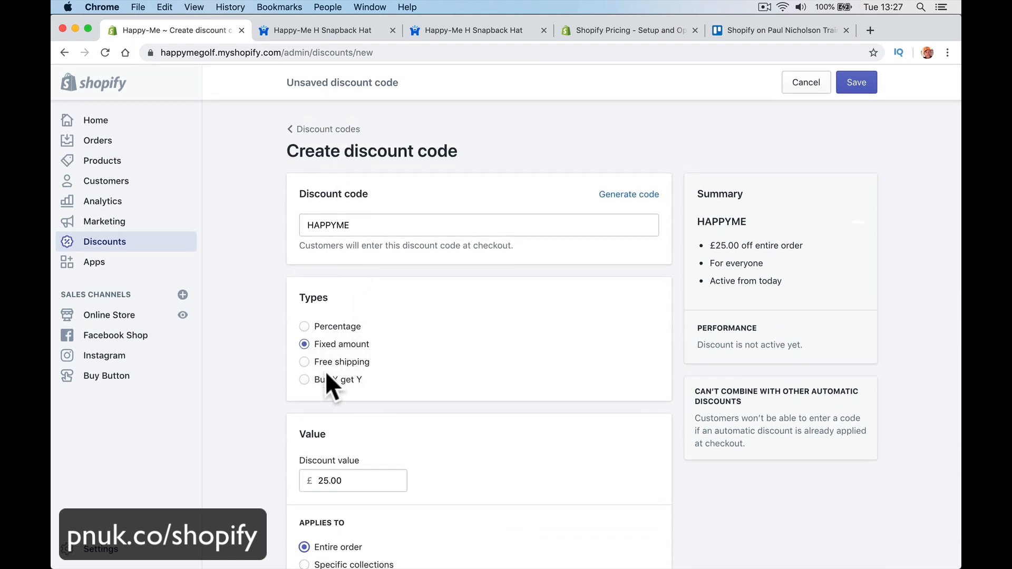
{"action": "scroll", "coordinate": [377, 380], "scroll_direction": "down", "scroll_amount": 1}
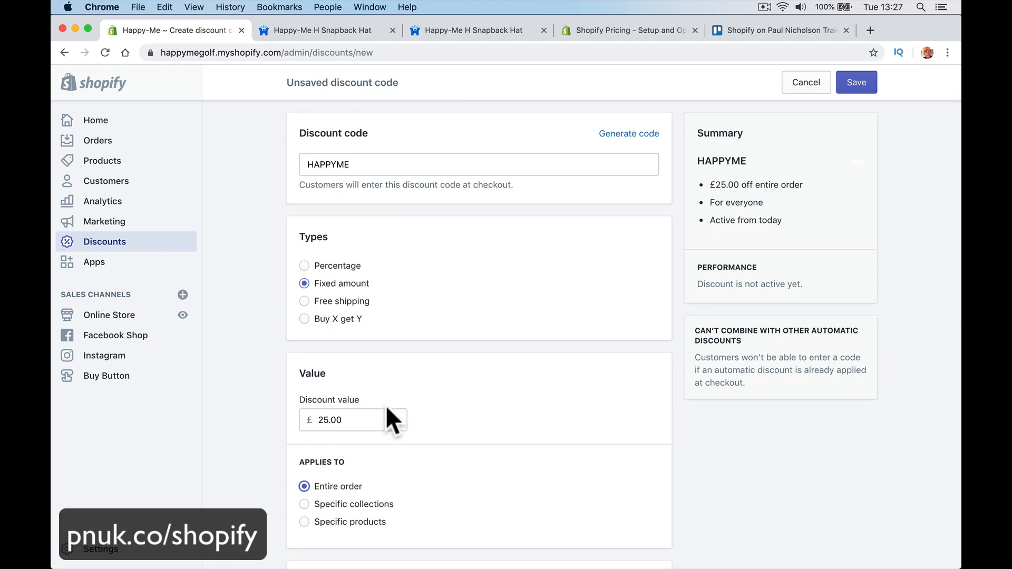
{"action": "scroll", "coordinate": [387, 407], "scroll_direction": "down", "scroll_amount": 2}
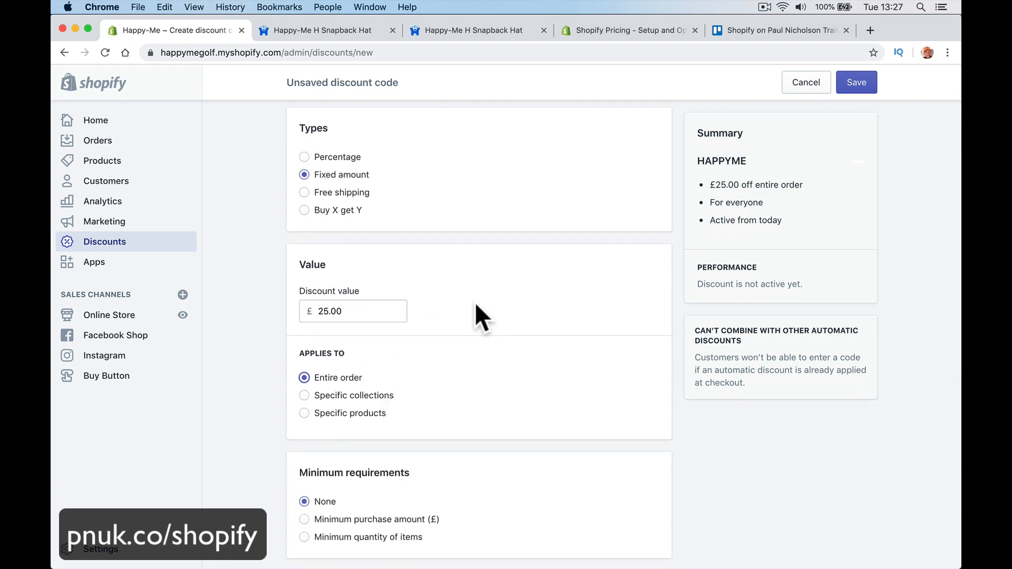
{"action": "scroll", "coordinate": [475, 302], "scroll_direction": "down", "scroll_amount": 1}
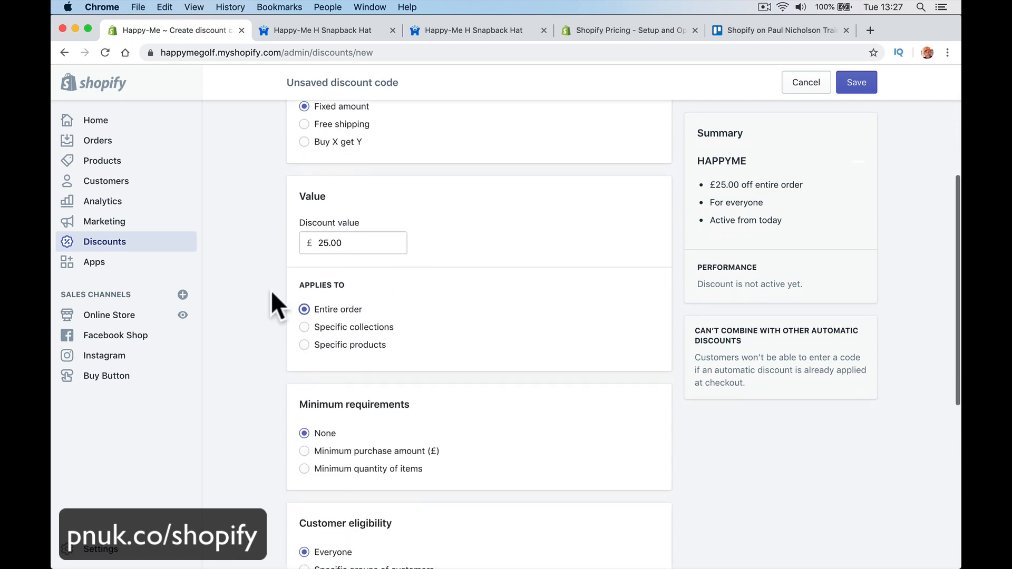
{"action": "scroll", "coordinate": [359, 227], "scroll_direction": "up", "scroll_amount": 2}
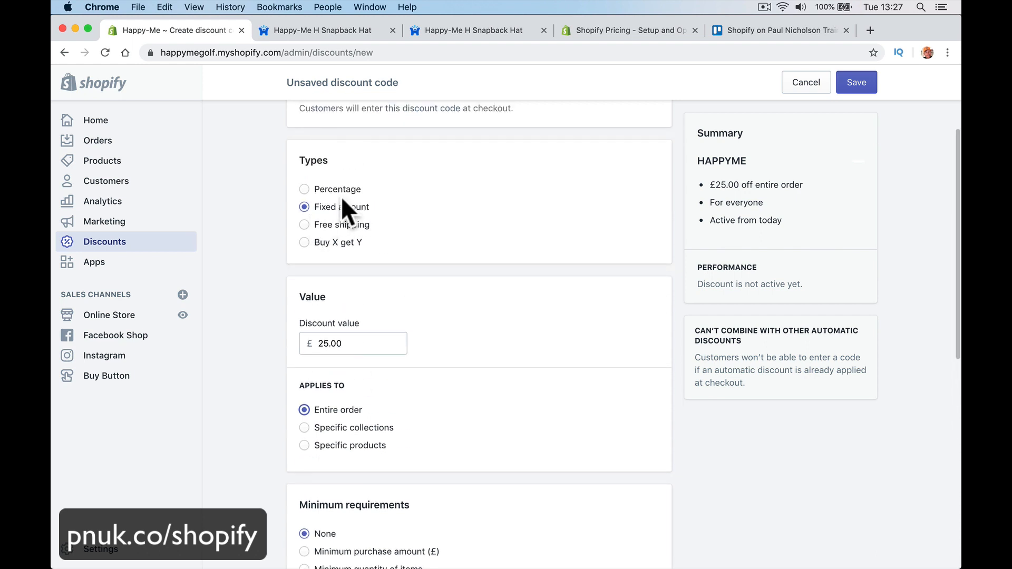
{"action": "scroll", "coordinate": [398, 301], "scroll_direction": "down", "scroll_amount": 2}
{"action": "scroll", "coordinate": [425, 317], "scroll_direction": "down", "scroll_amount": 1}
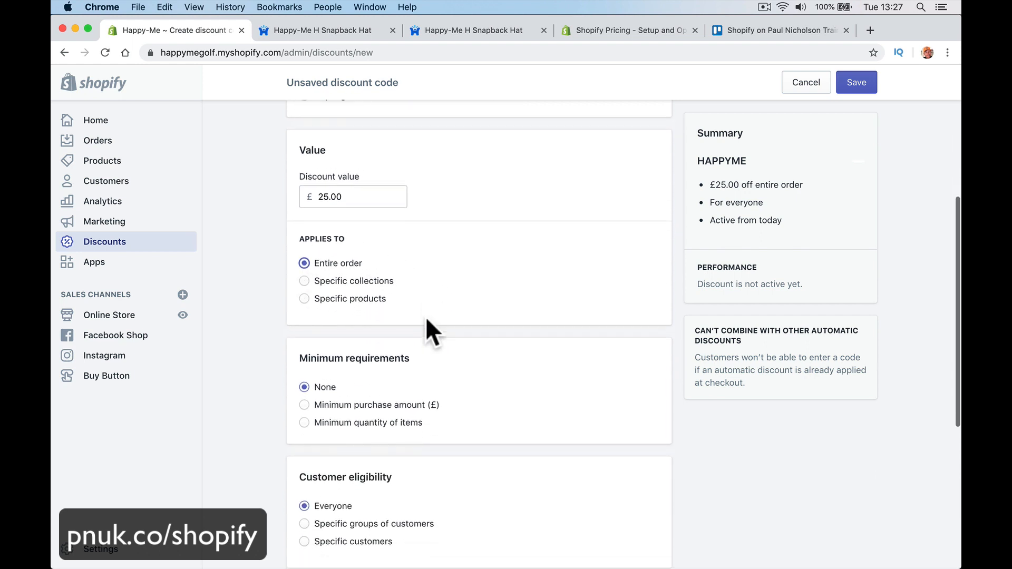
{"action": "scroll", "coordinate": [409, 305], "scroll_direction": "down", "scroll_amount": 3}
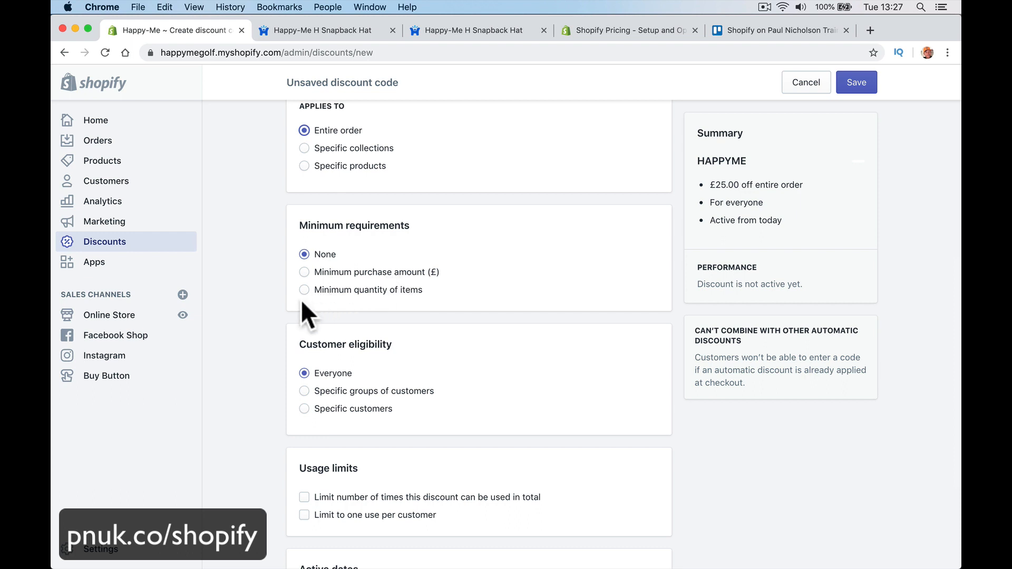
{"action": "scroll", "coordinate": [302, 300], "scroll_direction": "down", "scroll_amount": 2}
{"action": "scroll", "coordinate": [400, 362], "scroll_direction": "down", "scroll_amount": 1}
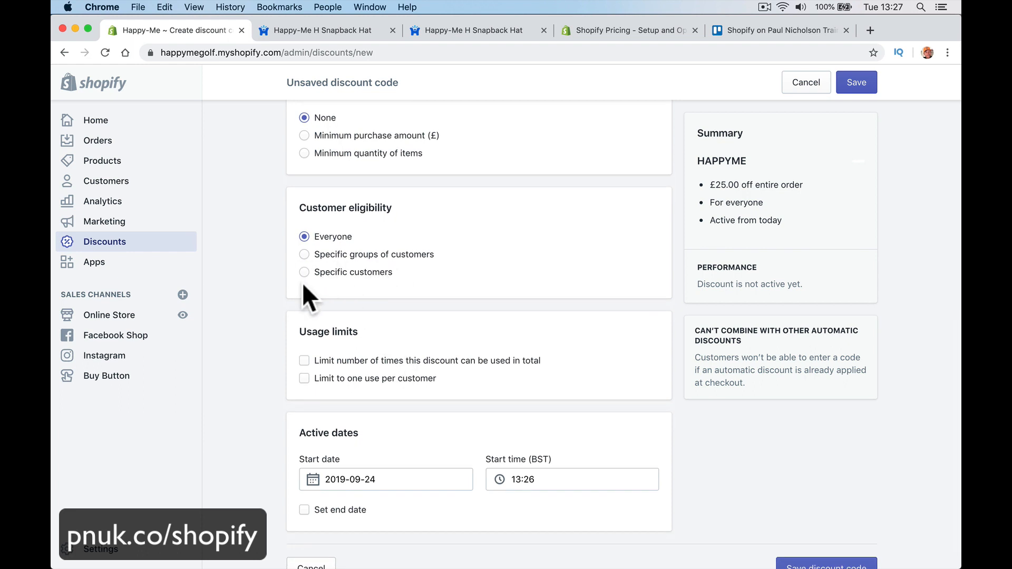
{"action": "scroll", "coordinate": [403, 350], "scroll_direction": "down", "scroll_amount": 1}
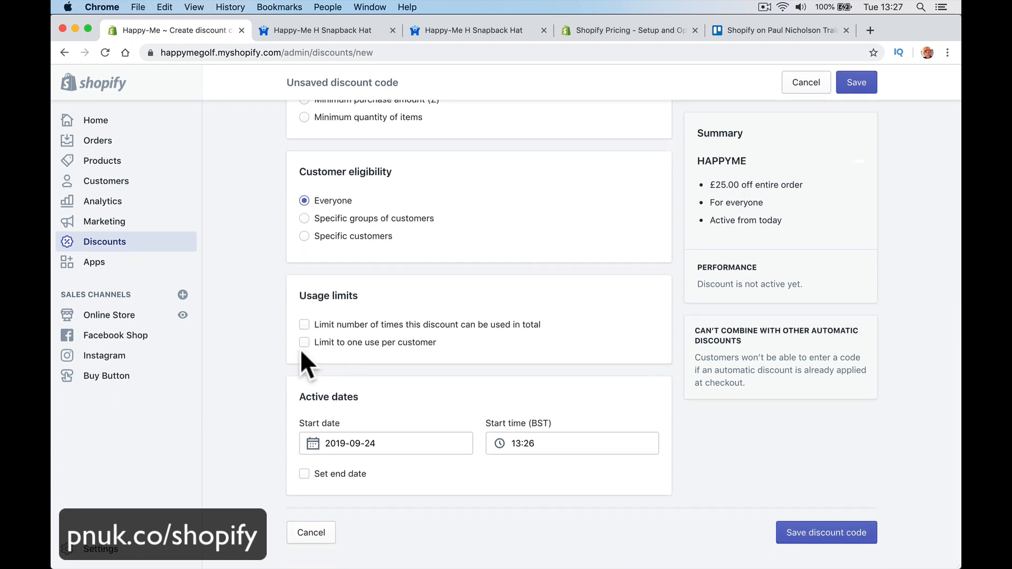
{"action": "left_click", "coordinate": [304, 325]}
{"action": "left_click", "coordinate": [323, 344]}
{"action": "type", "text": "1"}
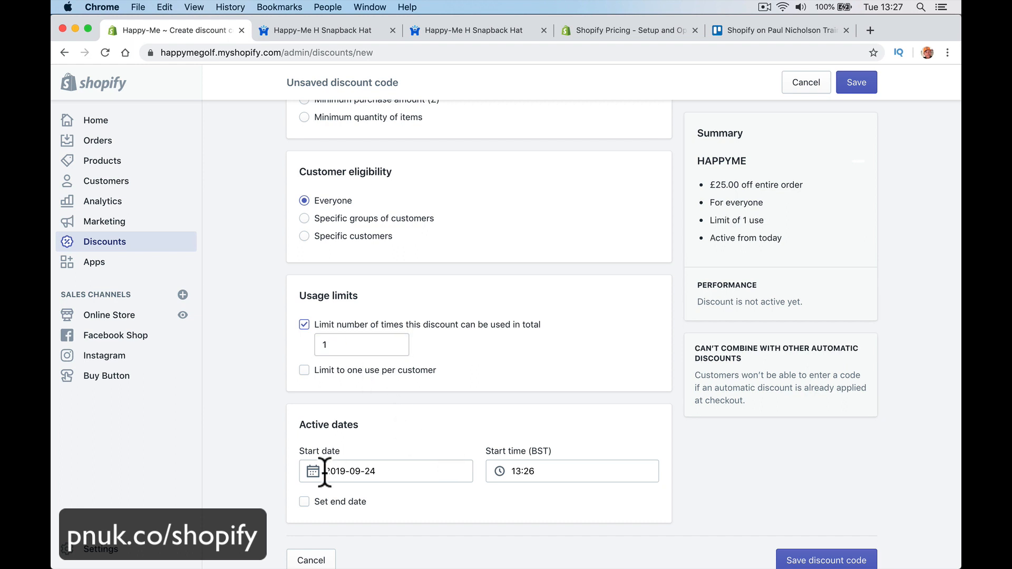
{"action": "scroll", "coordinate": [738, 490], "scroll_direction": "down", "scroll_amount": 1}
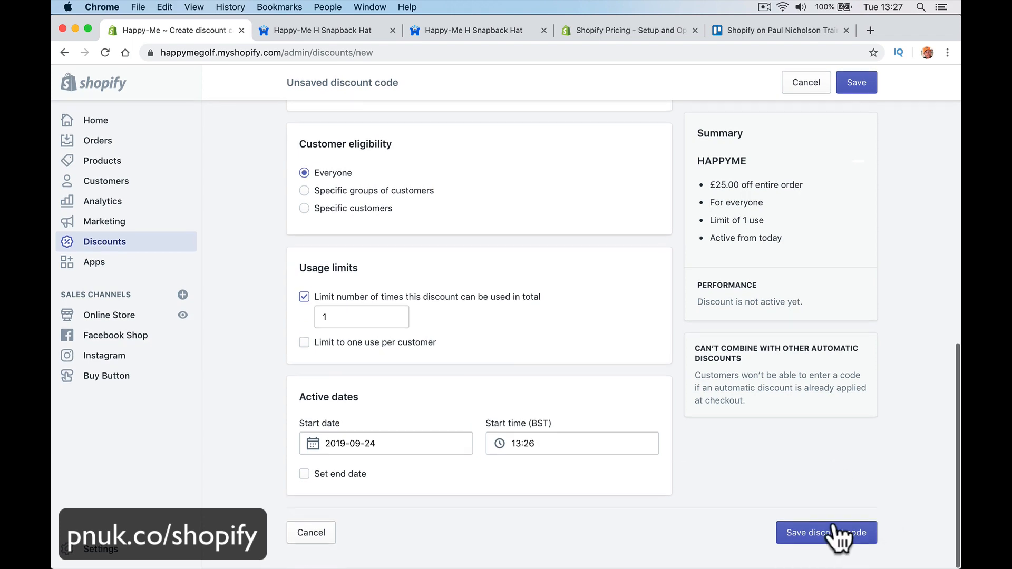
Step: Fix the duplicate-name error by renaming the code to HAPPYMEINC and save the £25-off, one-use discount
{"action": "left_click", "coordinate": [851, 534]}
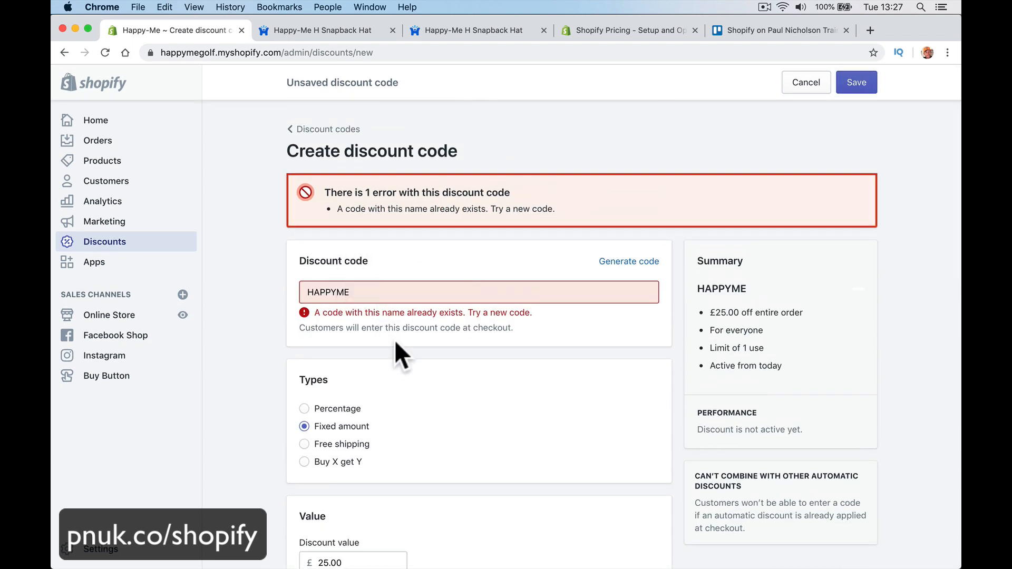
{"action": "left_click", "coordinate": [371, 293]}
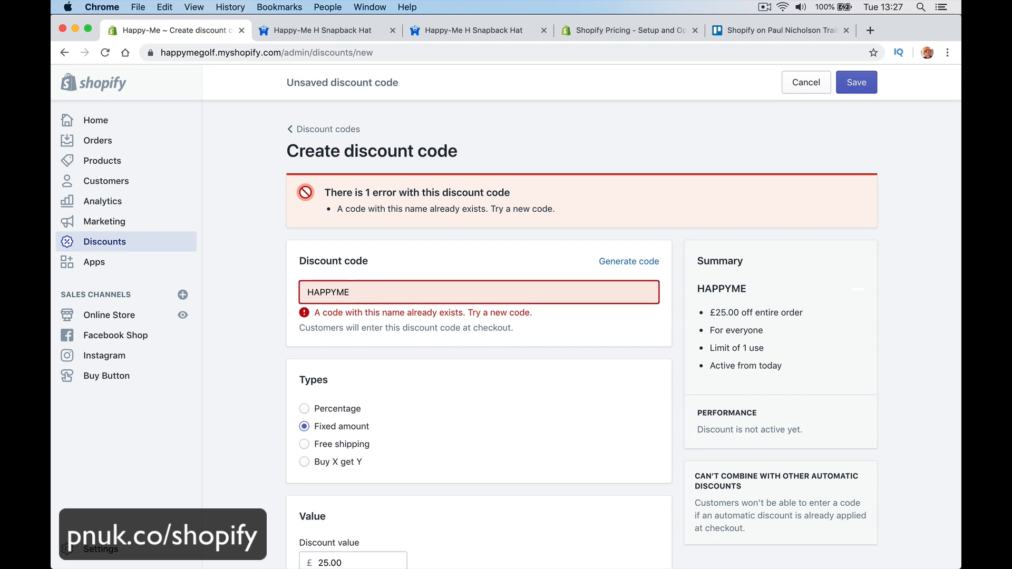
{"action": "type", "text": "INC"}
{"action": "scroll", "coordinate": [740, 442], "scroll_direction": "down", "scroll_amount": 10}
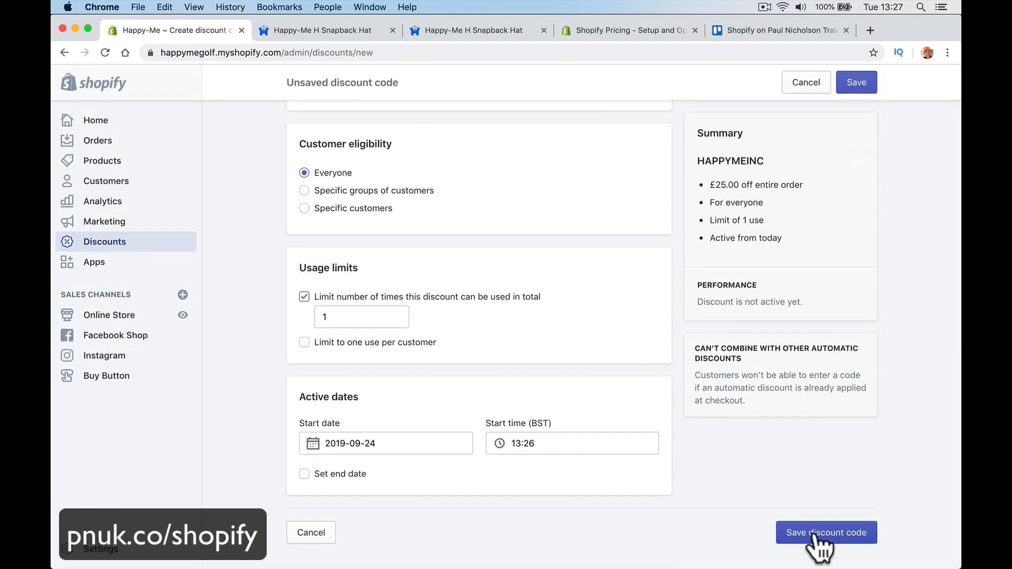
{"action": "left_click", "coordinate": [816, 528]}
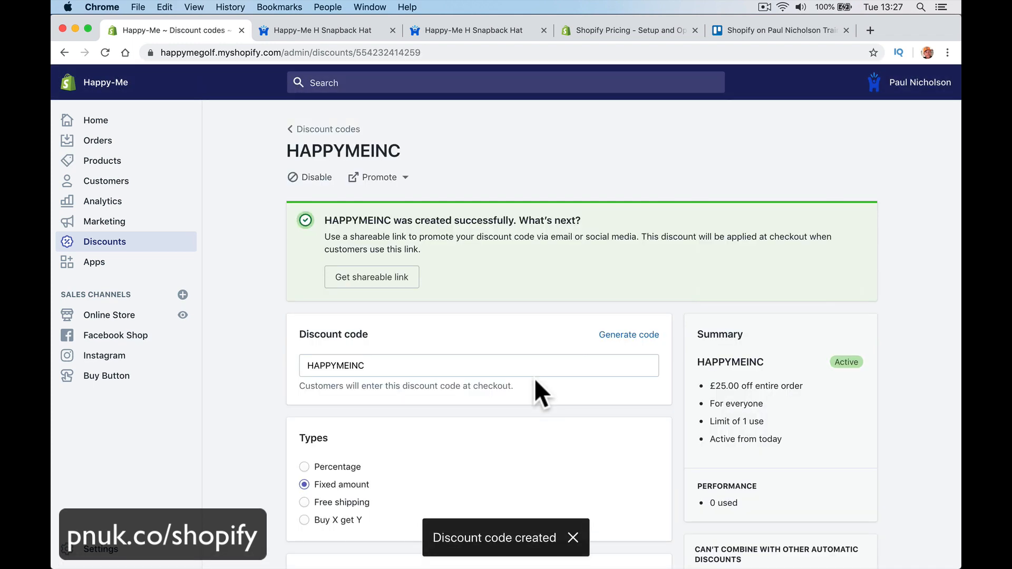
{"action": "scroll", "coordinate": [543, 350], "scroll_direction": "down", "scroll_amount": 6}
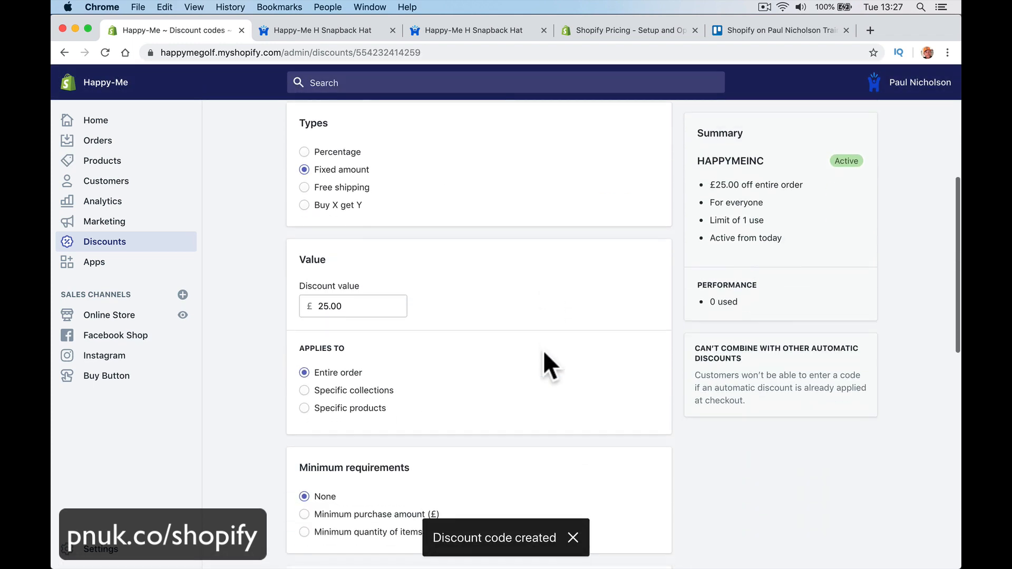
{"action": "mouse_move", "coordinate": [378, 564]}
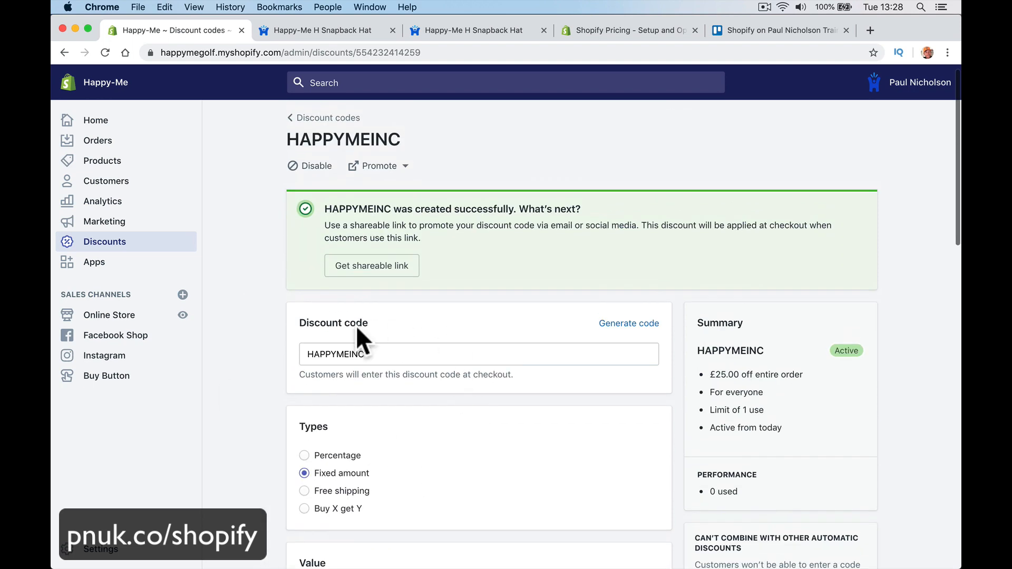
{"action": "left_click", "coordinate": [315, 356]}
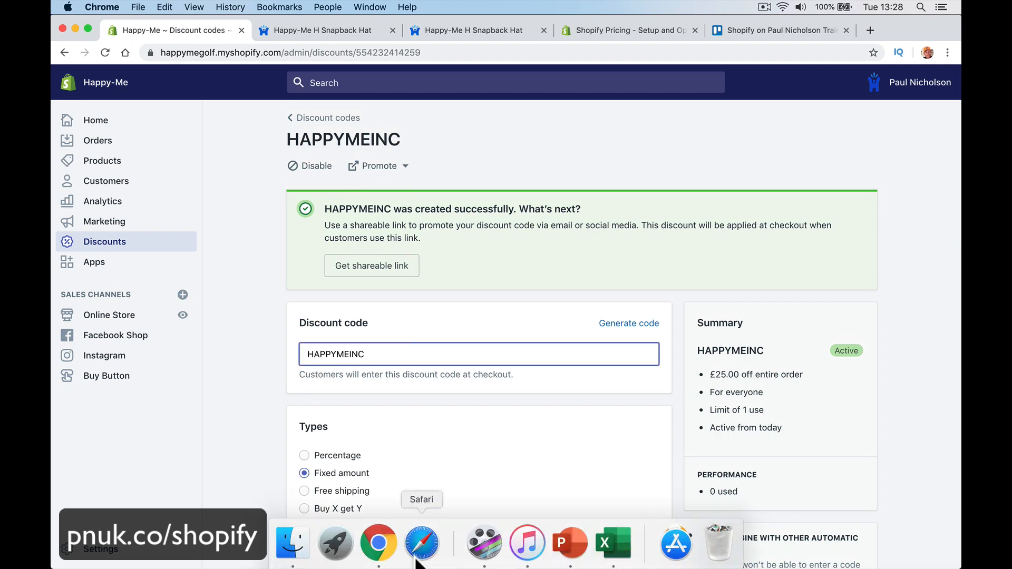
Step: In Safari, dismiss the storefront cookie banner and open the Happy-Me H Trucker Cap product page
{"action": "left_click", "coordinate": [417, 559]}
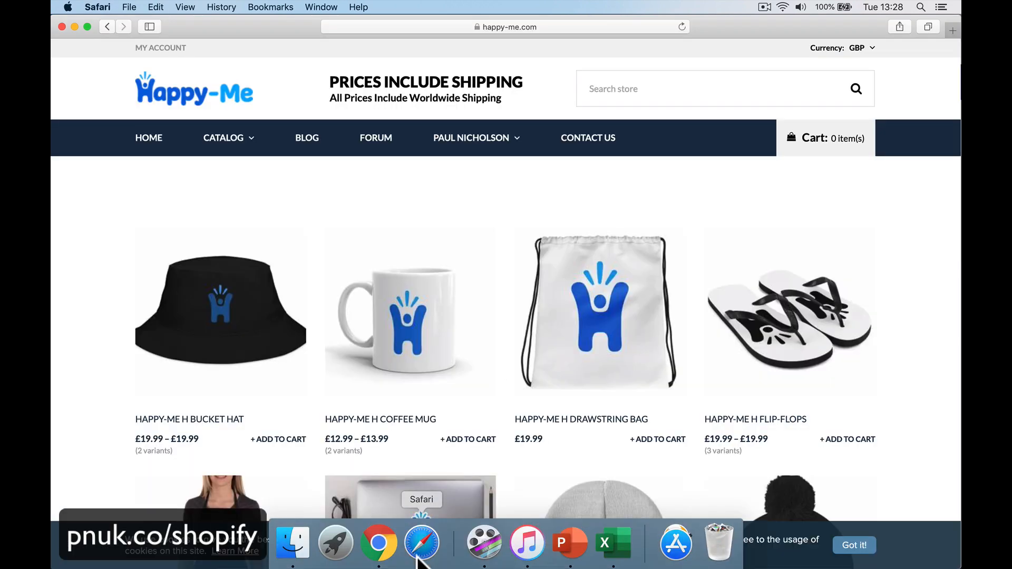
{"action": "left_click", "coordinate": [855, 546]}
{"action": "scroll", "coordinate": [615, 389], "scroll_direction": "down", "scroll_amount": 9}
{"action": "scroll", "coordinate": [615, 390], "scroll_direction": "up", "scroll_amount": 5}
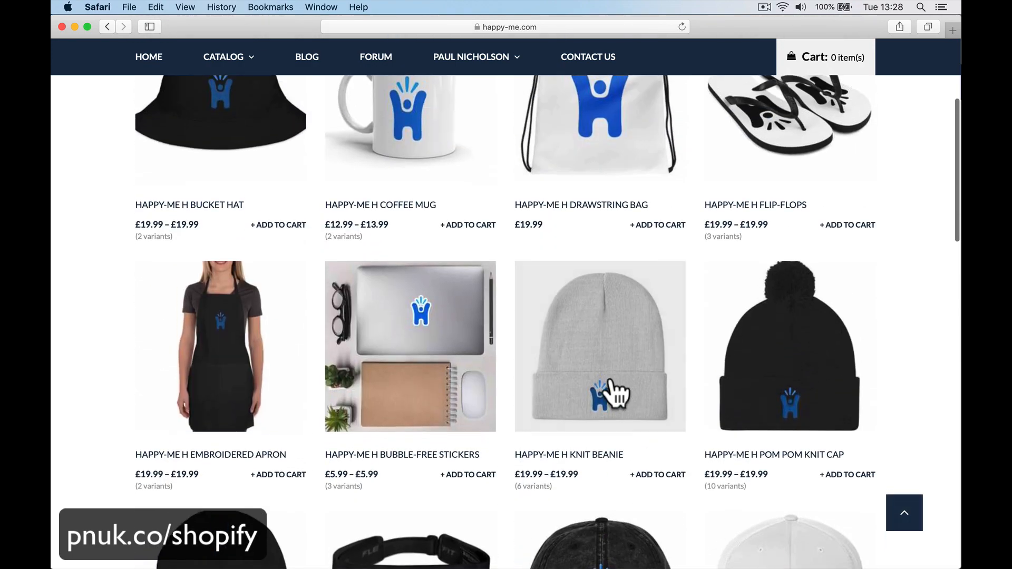
{"action": "scroll", "coordinate": [612, 394], "scroll_direction": "up", "scroll_amount": 1}
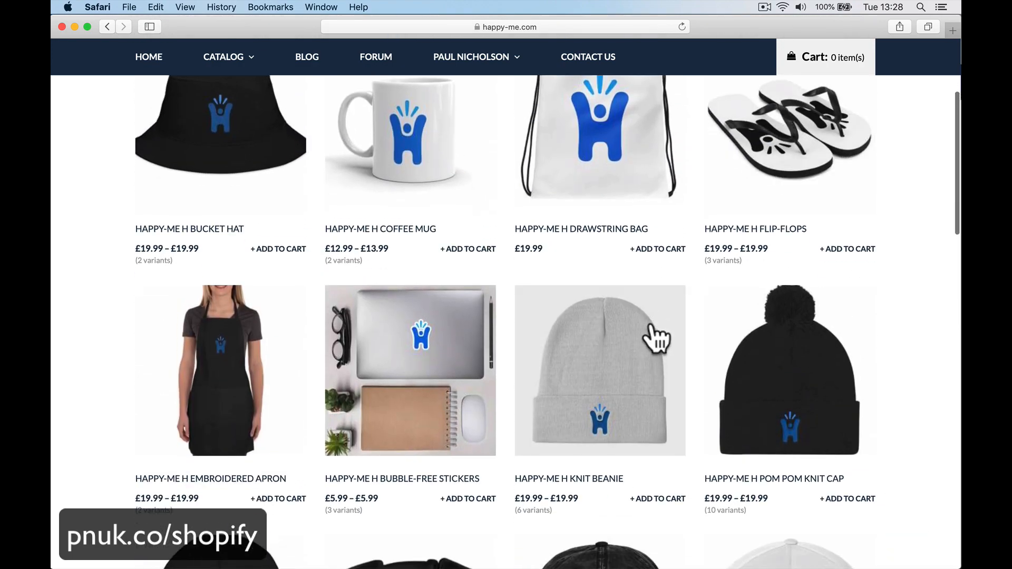
{"action": "scroll", "coordinate": [657, 340], "scroll_direction": "down", "scroll_amount": 10}
{"action": "scroll", "coordinate": [657, 340], "scroll_direction": "up", "scroll_amount": 3}
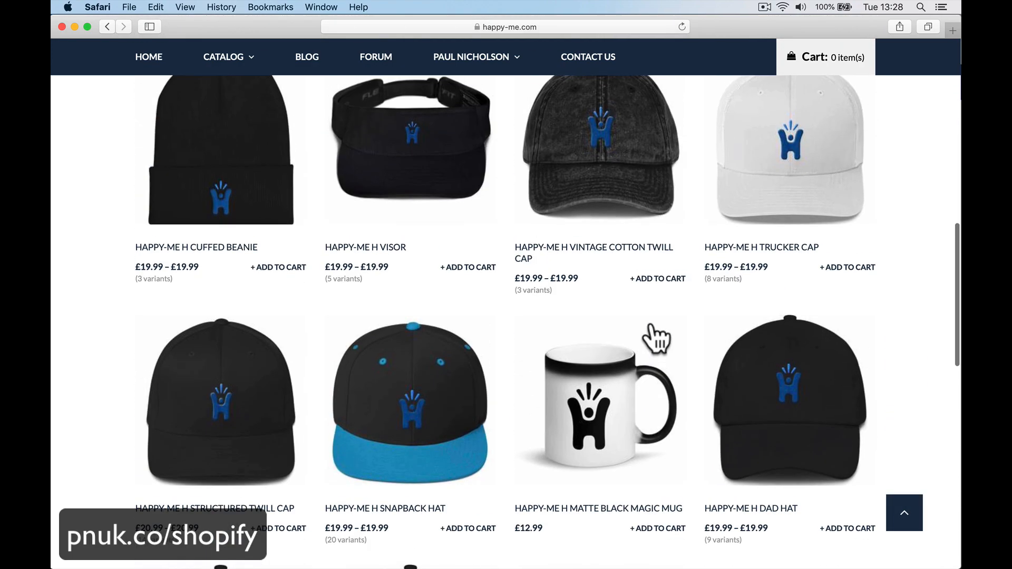
{"action": "left_click", "coordinate": [524, 417]}
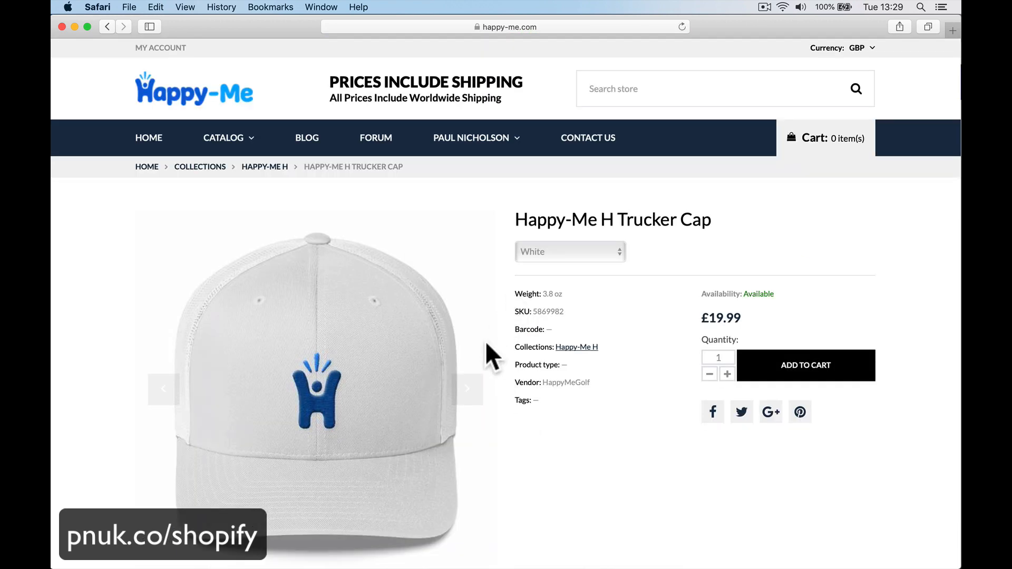
{"action": "left_click", "coordinate": [473, 394]}
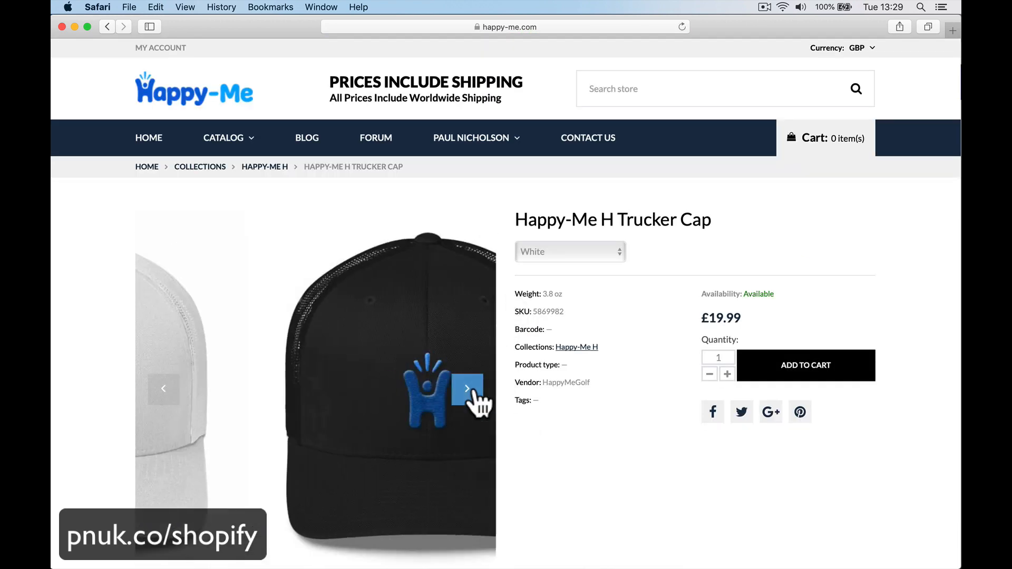
Step: Choose the Black/White variant of the trucker cap and add it to the cart
{"action": "left_click", "coordinate": [474, 394]}
{"action": "left_click", "coordinate": [474, 394]}
{"action": "left_click", "coordinate": [474, 394]}
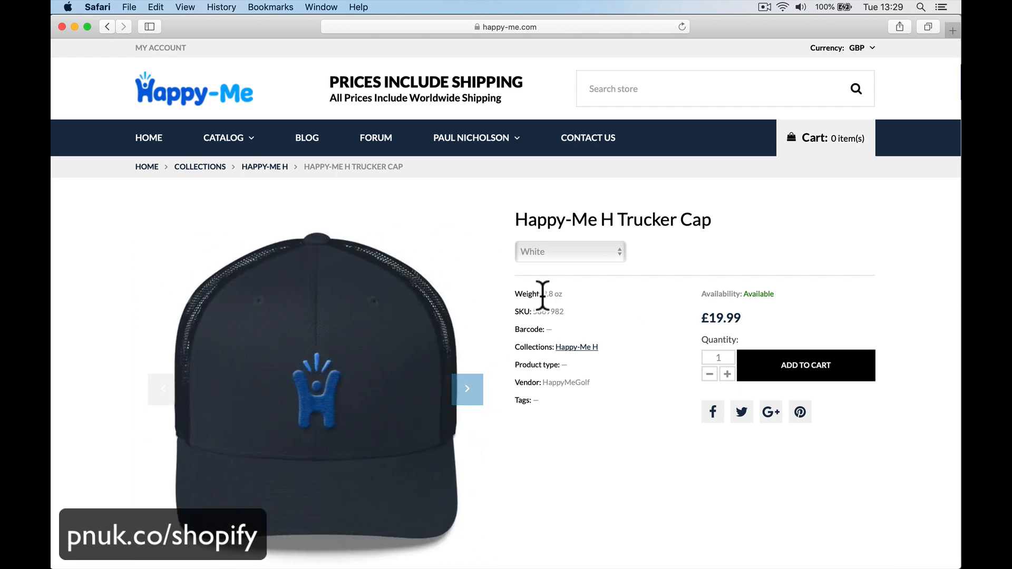
{"action": "left_click", "coordinate": [569, 252]}
{"action": "left_click", "coordinate": [564, 280]}
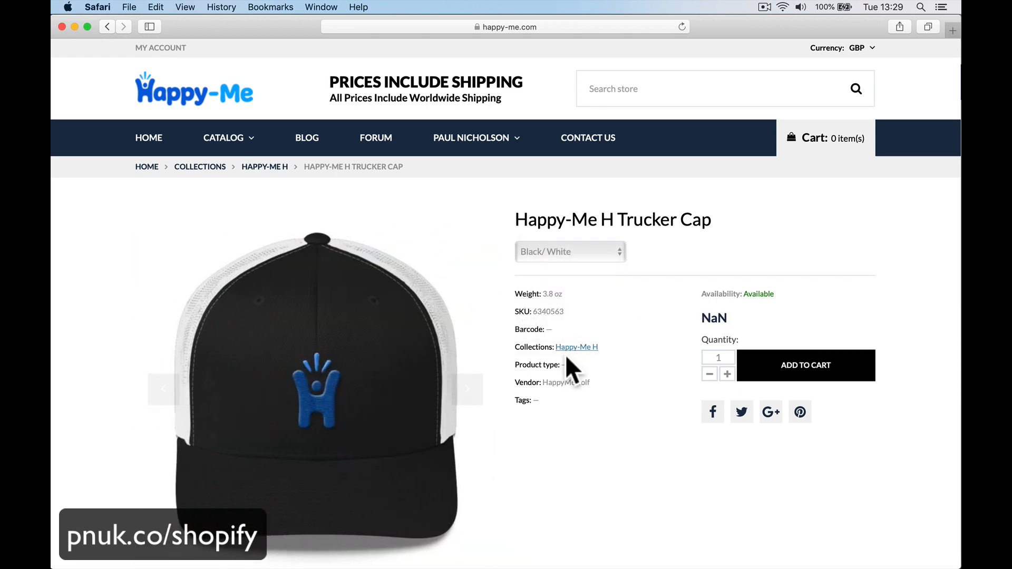
{"action": "scroll", "coordinate": [632, 507], "scroll_direction": "down", "scroll_amount": 1}
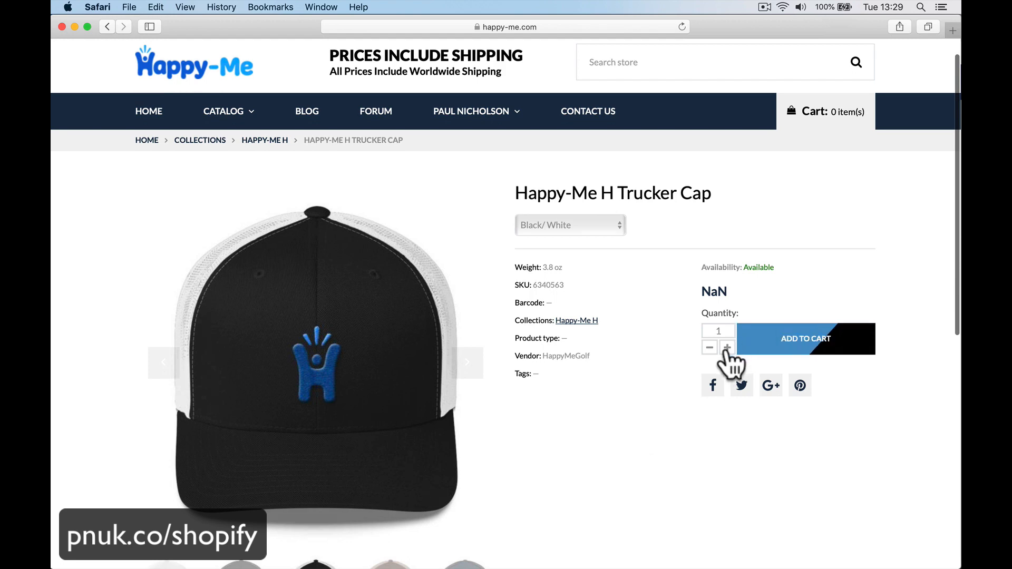
{"action": "left_click", "coordinate": [770, 343]}
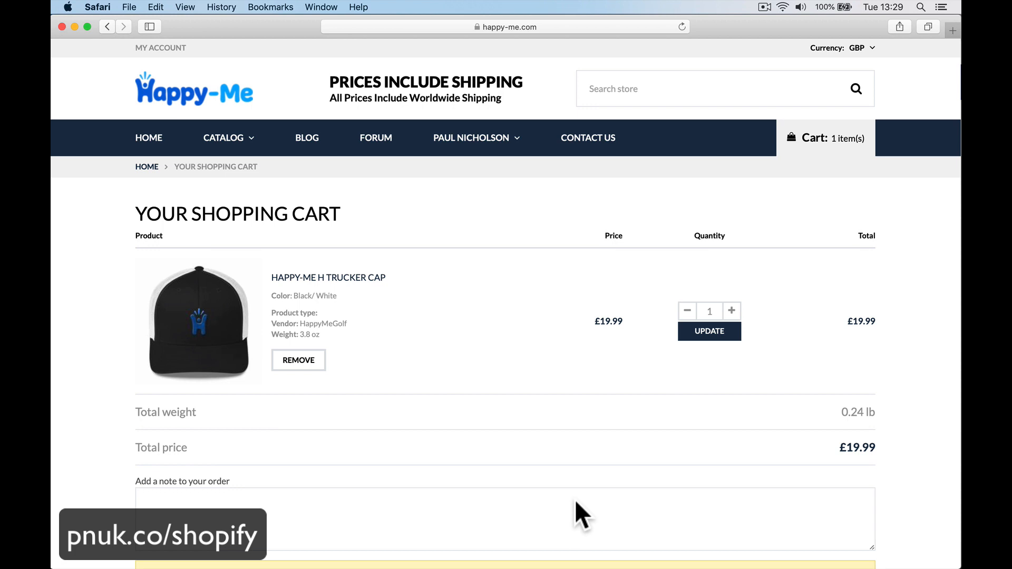
Step: Add the order note 'Please leave in the greenhouse if I'm not in.'
{"action": "scroll", "coordinate": [575, 498], "scroll_direction": "down", "scroll_amount": 5}
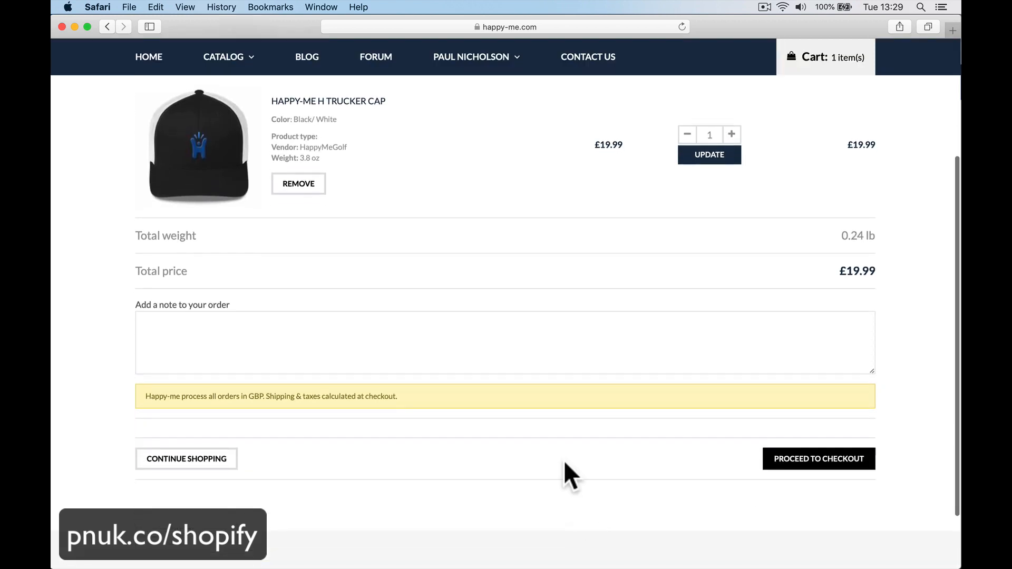
{"action": "left_click", "coordinate": [499, 342]}
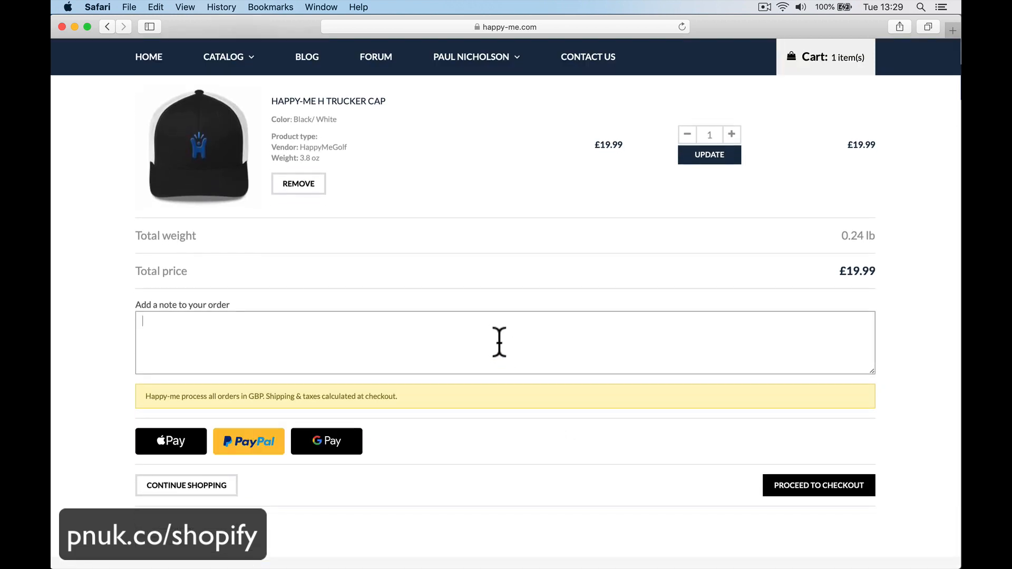
{"action": "type", "text": "Please leave in the greenh"}
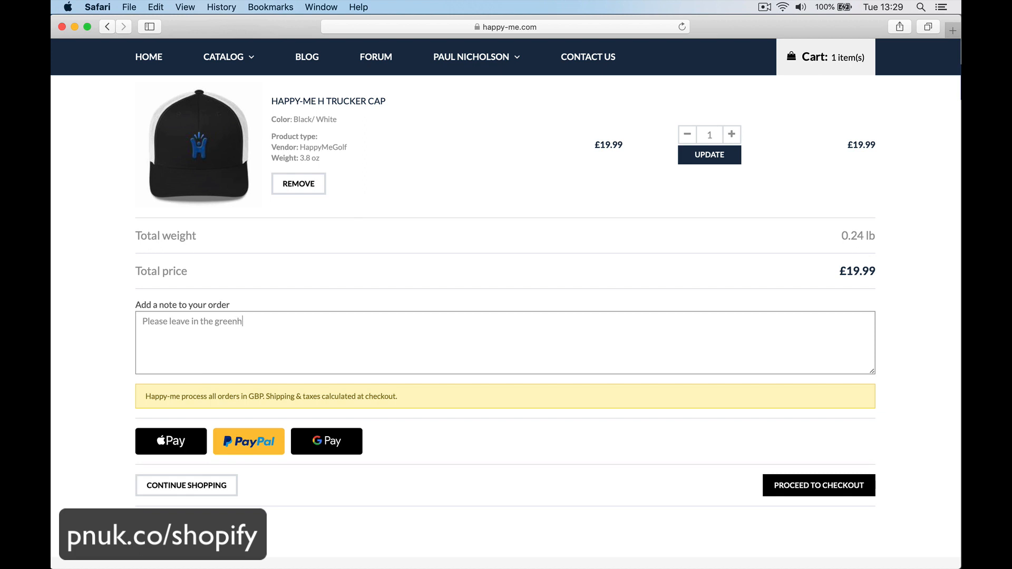
{"action": "type", "text": "ouse if I'm not in."}
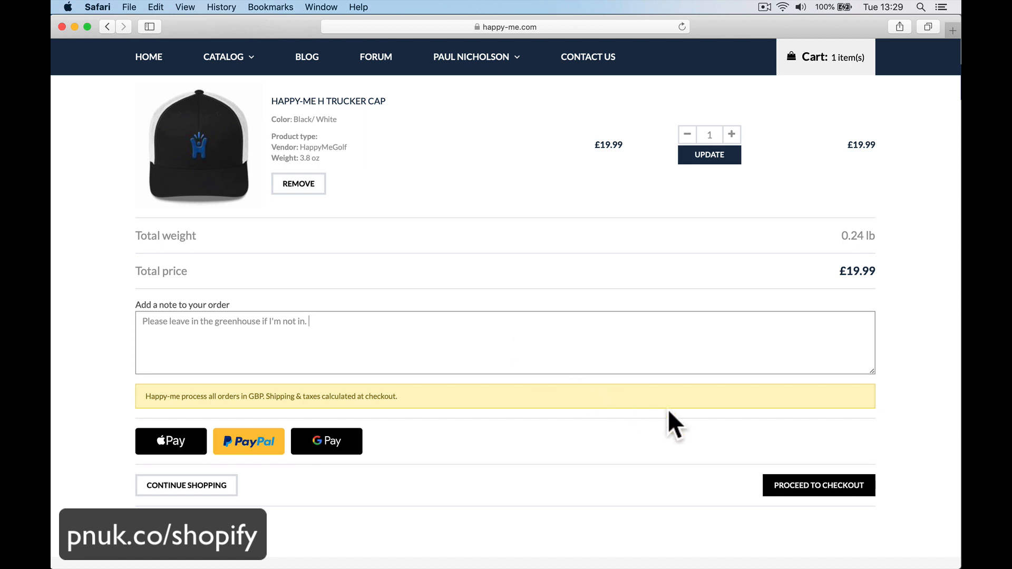
Step: Proceed to checkout and enter the customer's contact e-mail address, correcting typos
{"action": "left_click", "coordinate": [786, 490]}
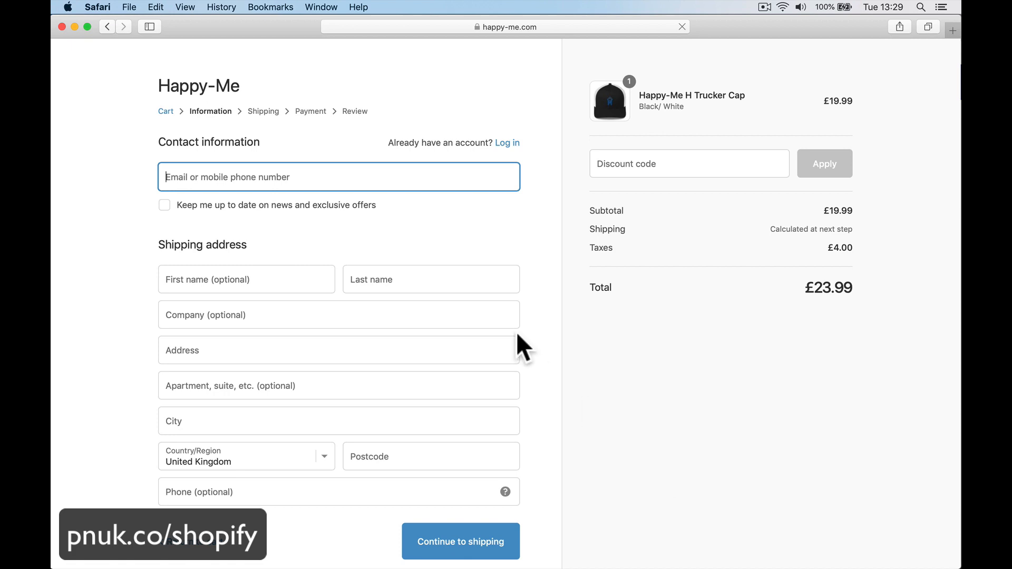
{"action": "scroll", "coordinate": [343, 328], "scroll_direction": "down", "scroll_amount": 1}
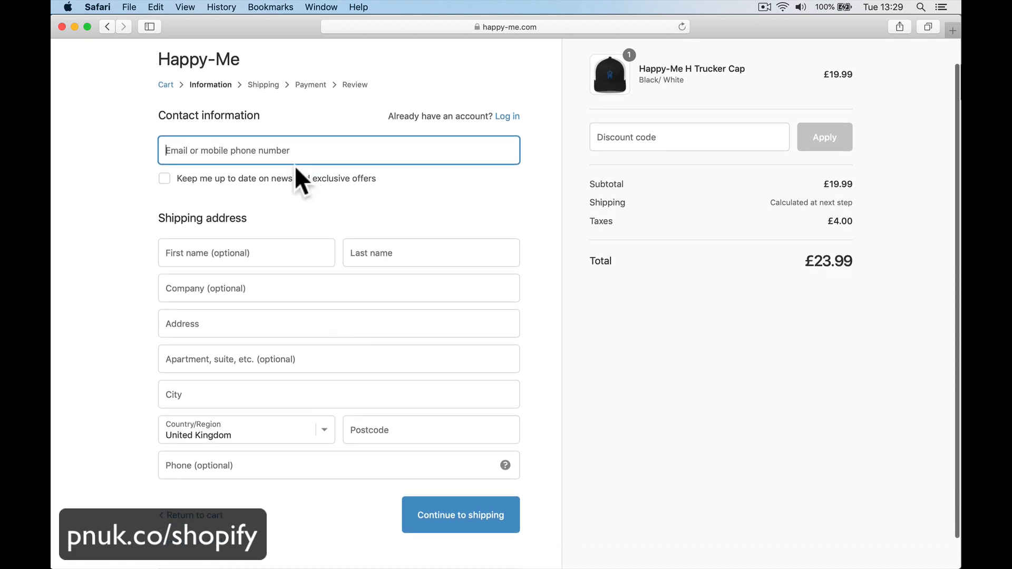
{"action": "type", "text": "sup"}
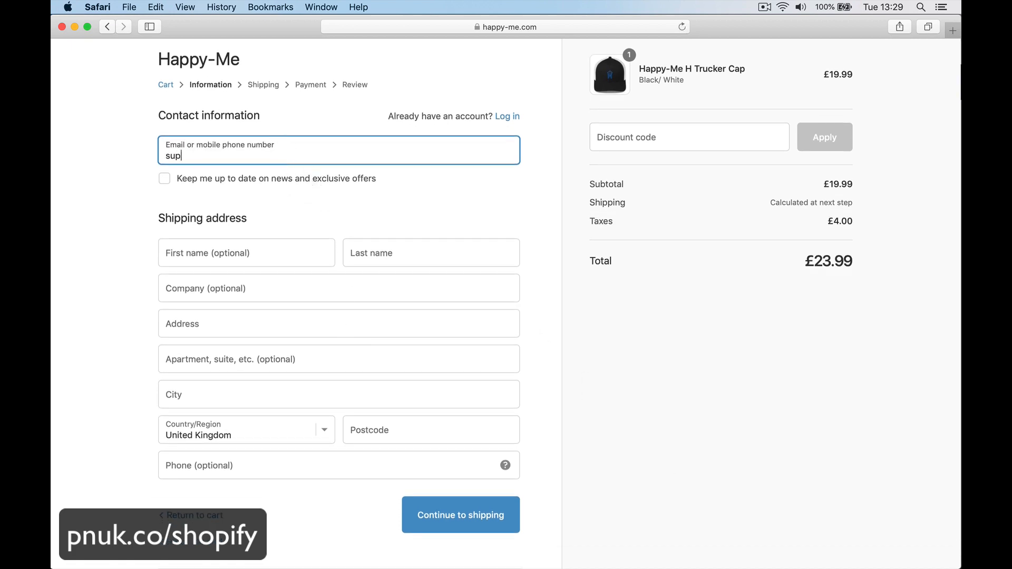
{"action": "key", "text": "BackSpace"}
{"action": "key", "text": "BackSpace"}
{"action": "key", "text": "BackSpace"}
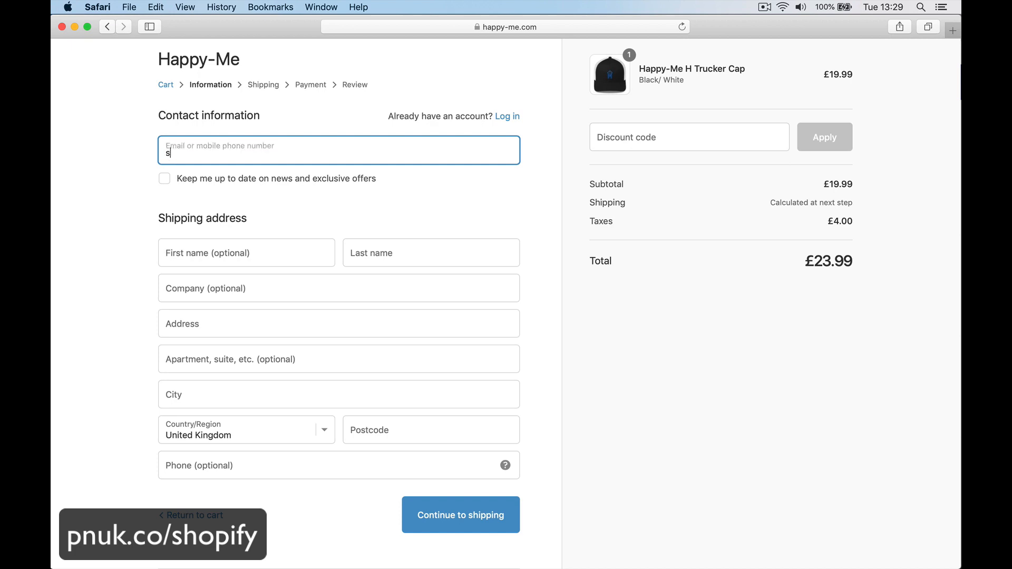
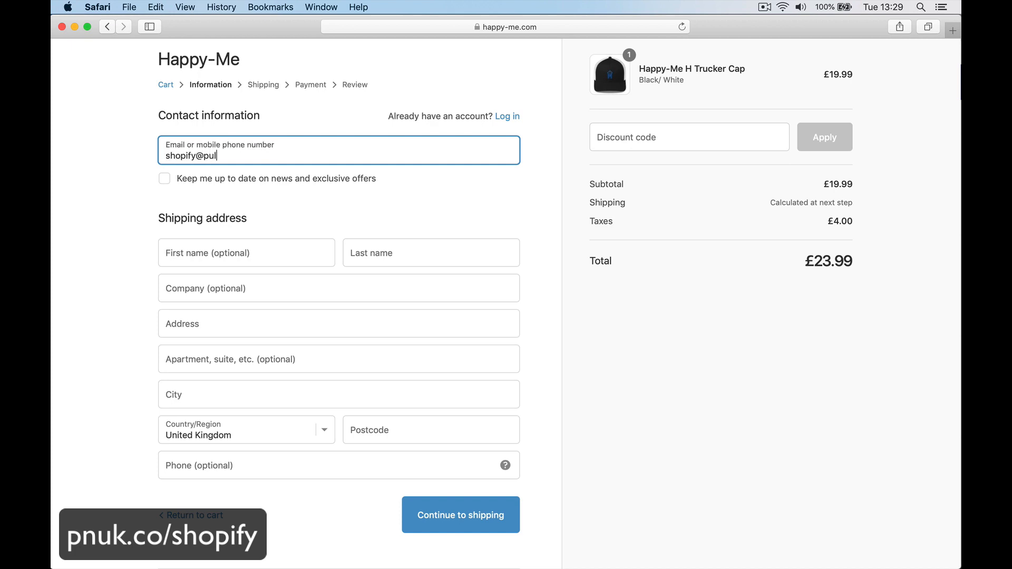
{"action": "key", "text": "Tab"}
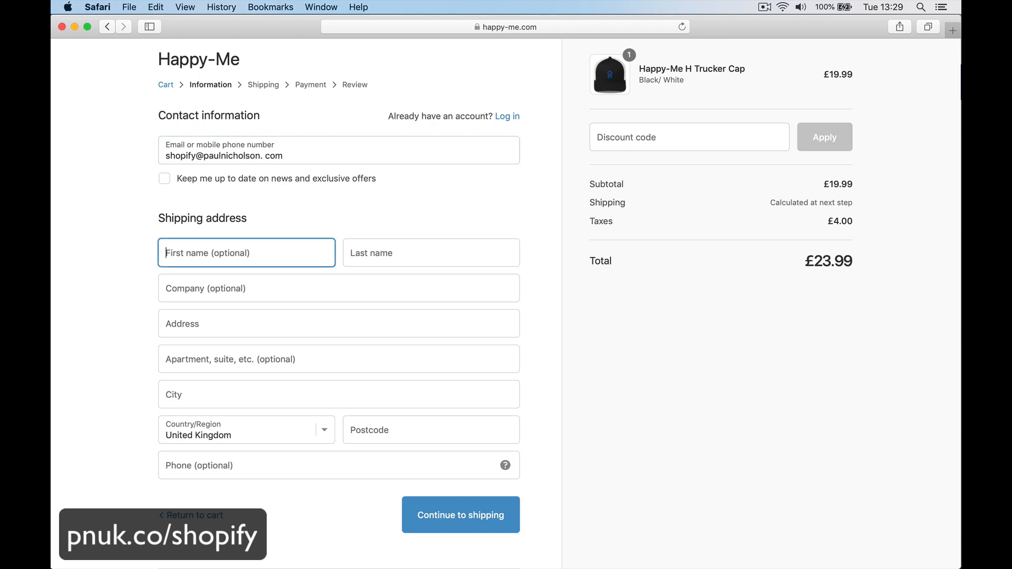
{"action": "left_click", "coordinate": [265, 154]}
{"action": "key", "text": "BackSpace"}
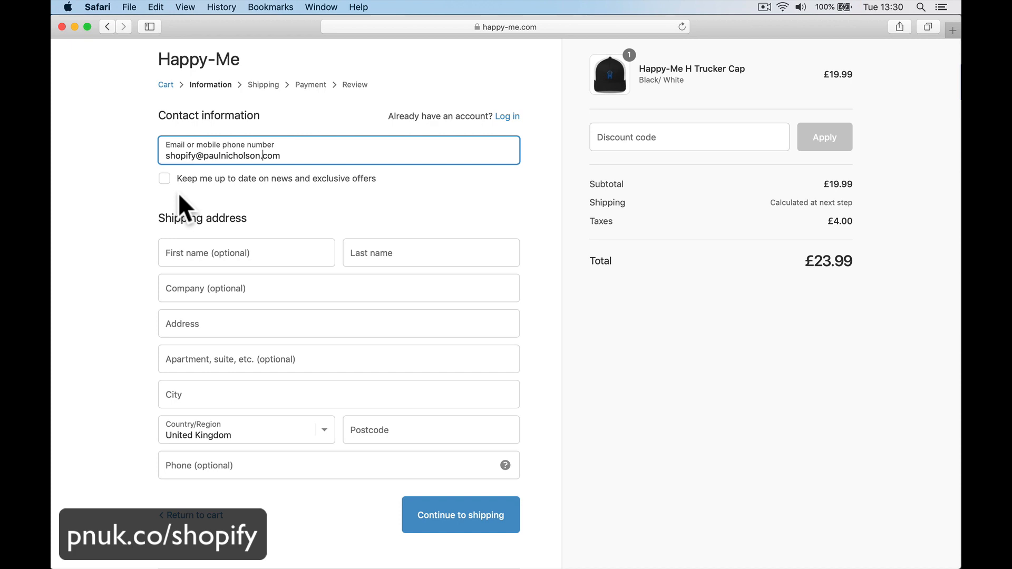
Step: Fill in the customer's name, street address, city and postcode, then continue to shipping
{"action": "left_click", "coordinate": [183, 253]}
{"action": "type", "text": "Paul"}
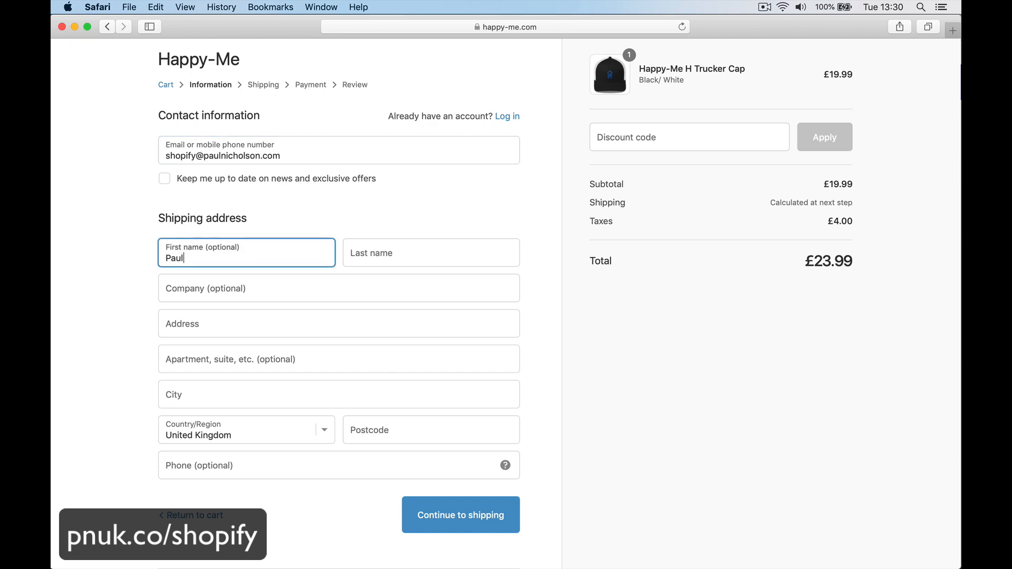
{"action": "key", "text": "Tab"}
{"action": "type", "text": "Sho"}
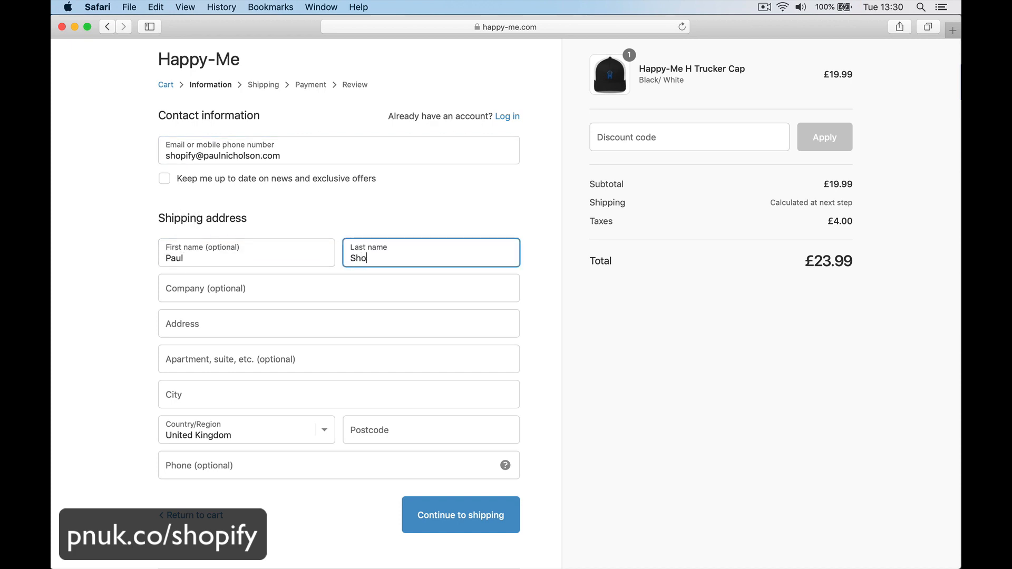
{"action": "type", "text": "pify"}
{"action": "key", "text": "Tab"}
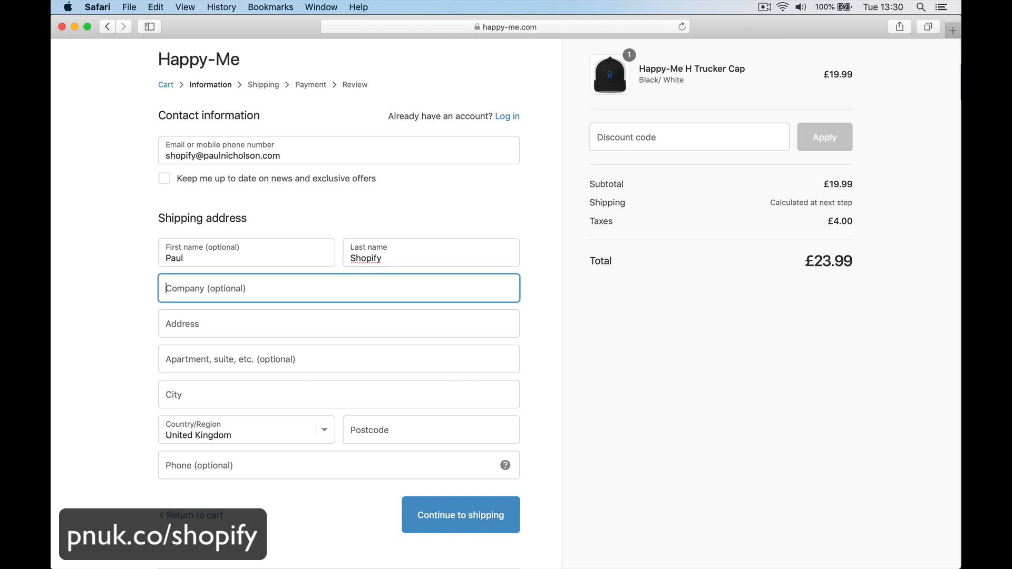
{"action": "key", "text": "Tab"}
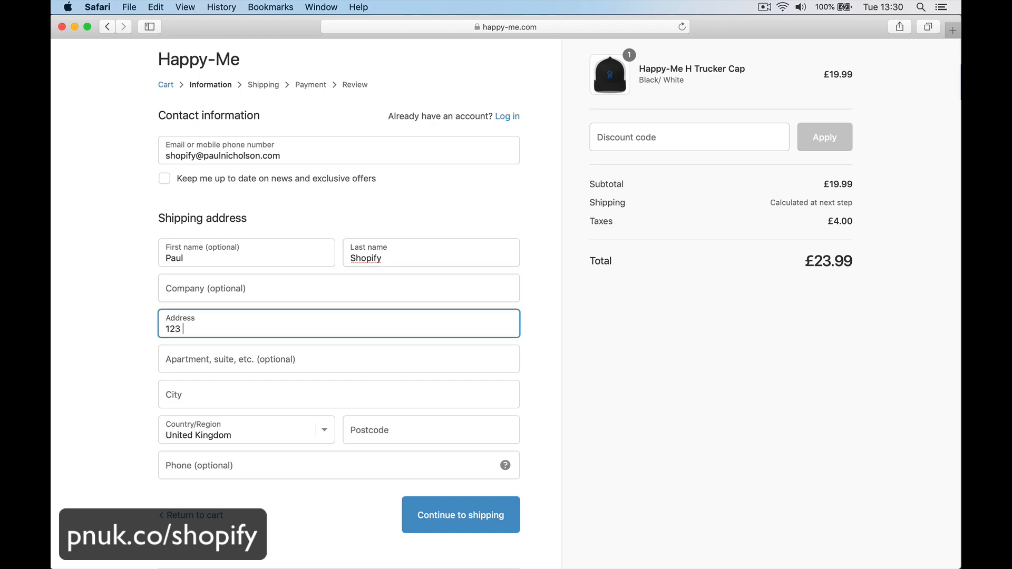
{"action": "key", "text": "Tab"}
{"action": "key", "text": "Tab"}
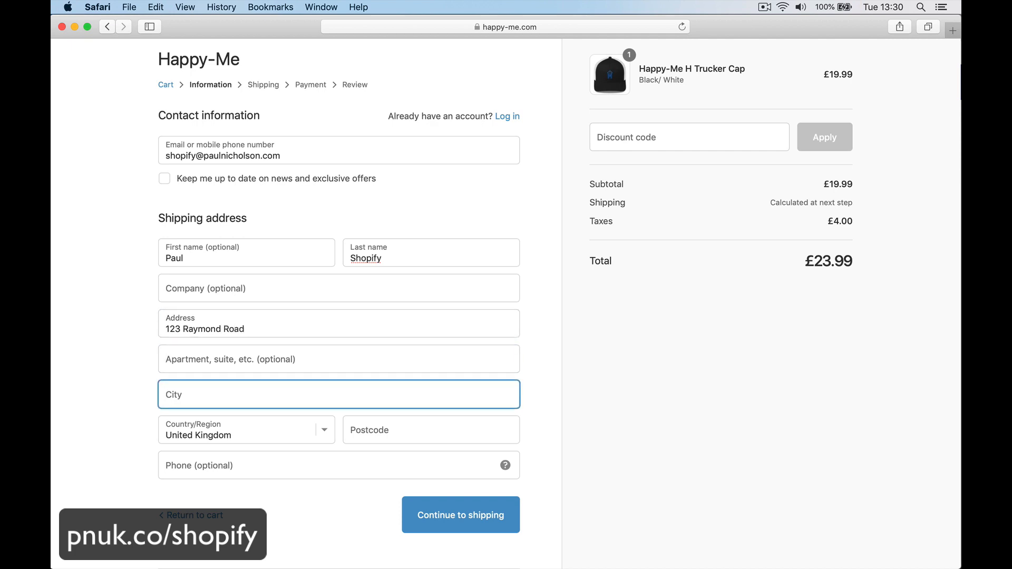
{"action": "type", "text": "Doncaster"}
{"action": "key", "text": "Tab"}
{"action": "key", "text": "Tab"}
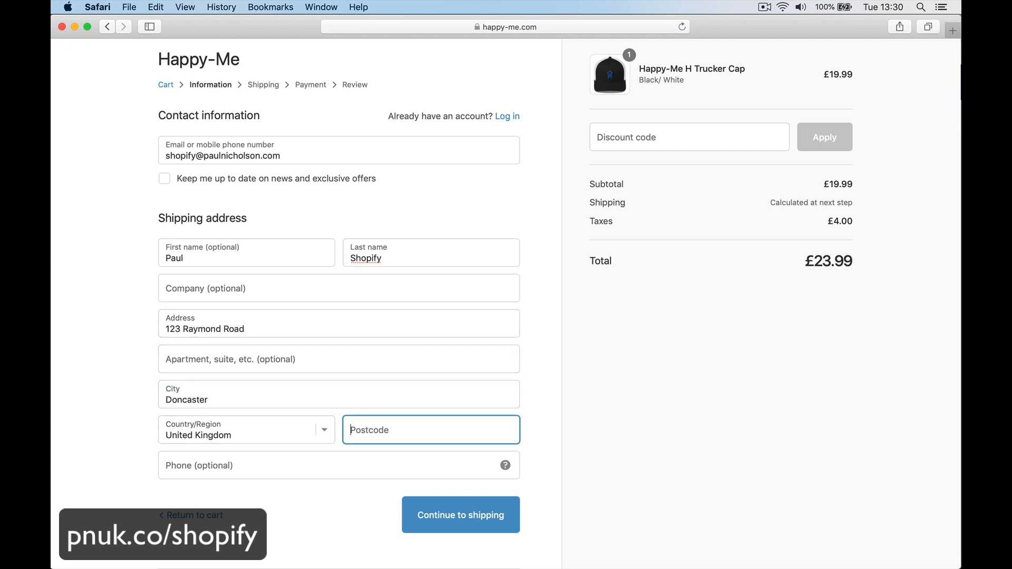
{"action": "type", "text": "DN59PP"}
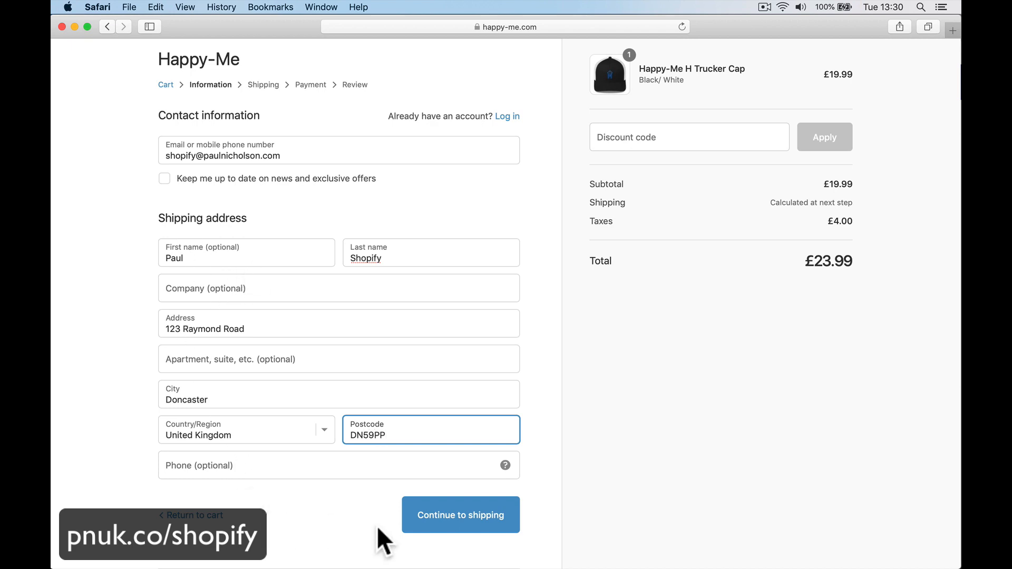
{"action": "left_click", "coordinate": [459, 516]}
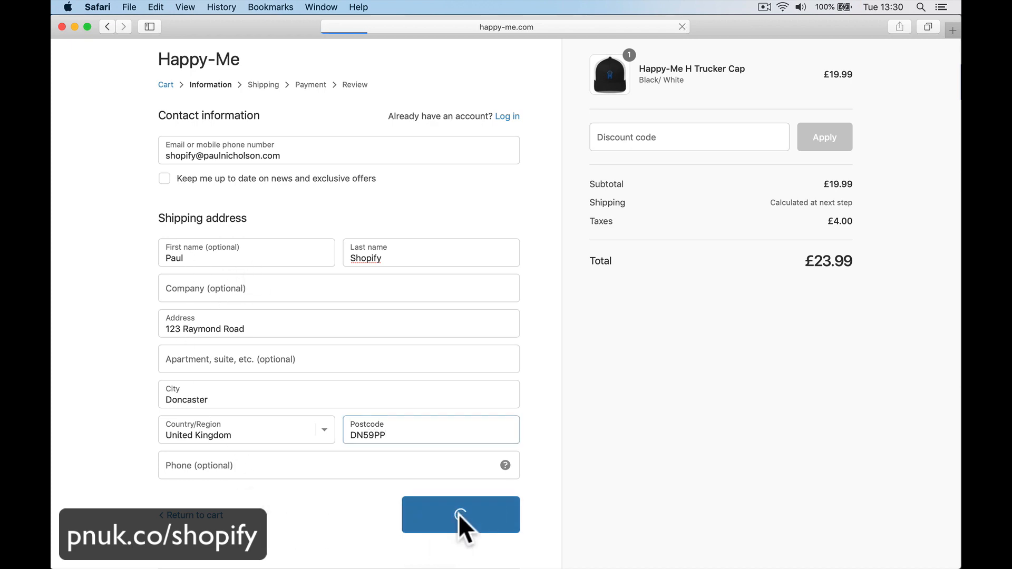
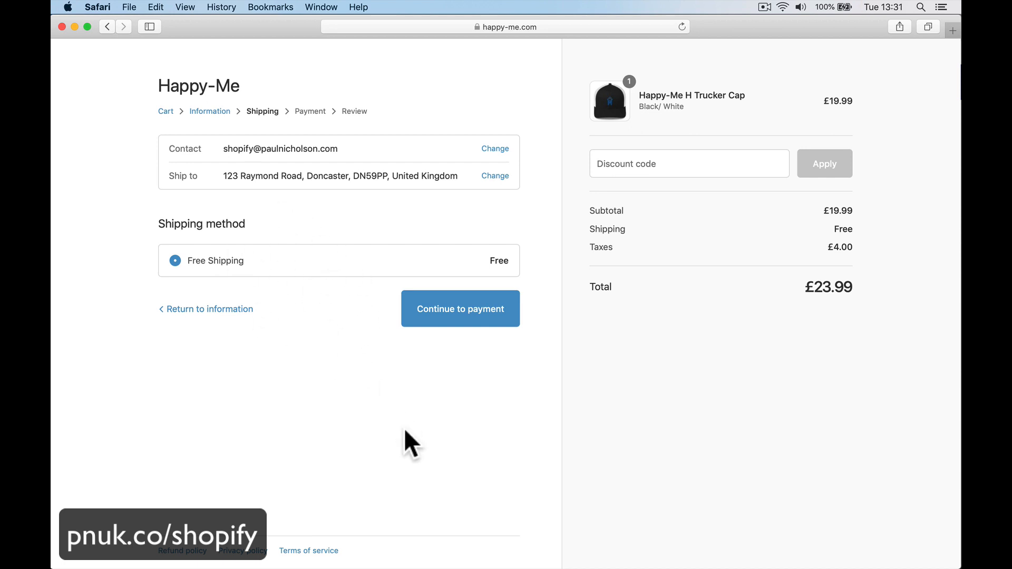
Step: Apply the discount code HAPPYMEINC to the trucker cap checkout
{"action": "left_click", "coordinate": [610, 164]}
{"action": "type", "text": "HAP"}
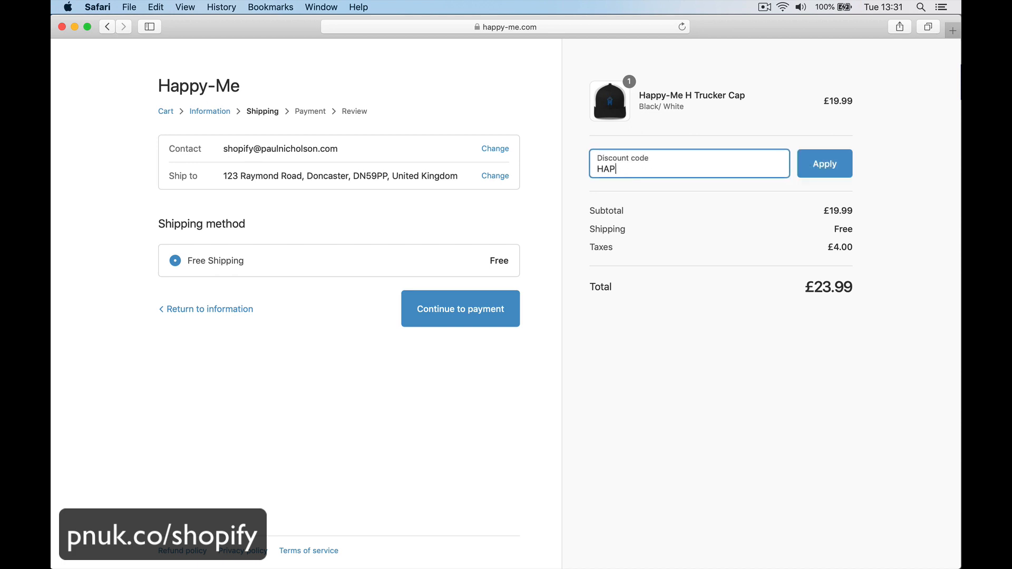
{"action": "type", "text": "PYMEINC"}
{"action": "left_click", "coordinate": [825, 163]}
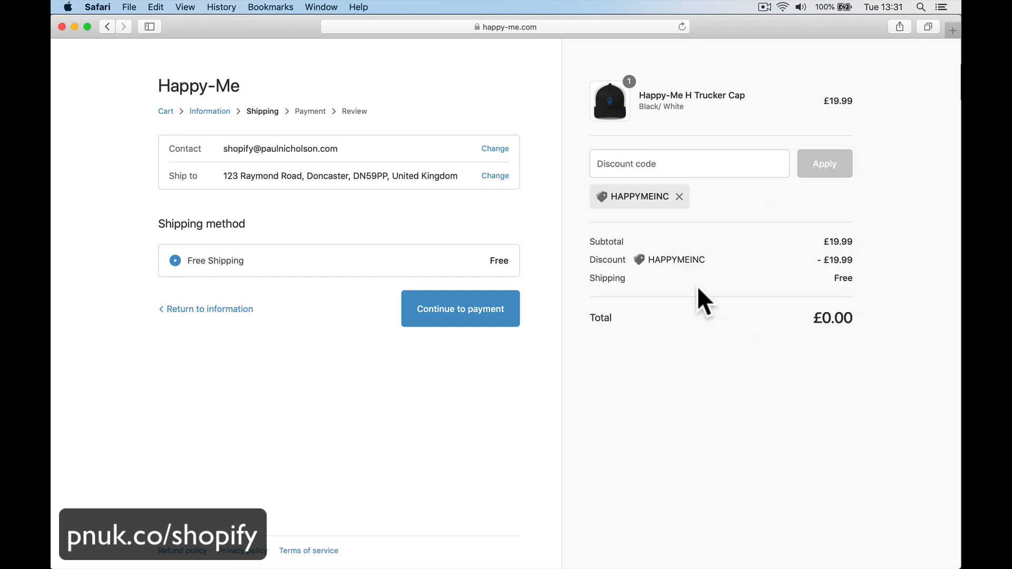
Step: Continue through payment and review, then complete the free £0.00 test order
{"action": "left_click", "coordinate": [462, 321]}
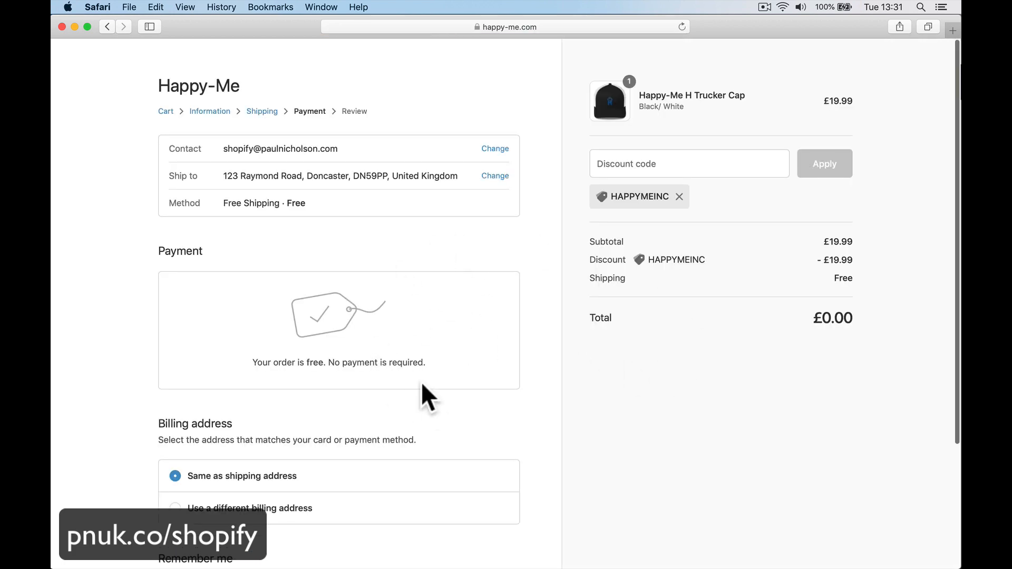
{"action": "scroll", "coordinate": [397, 356], "scroll_direction": "down", "scroll_amount": 3}
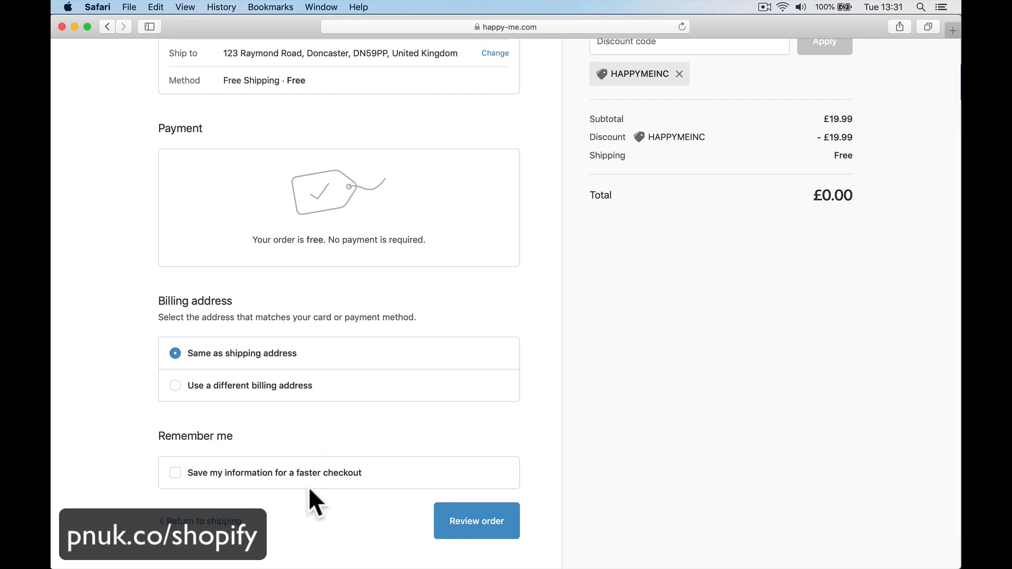
{"action": "scroll", "coordinate": [554, 343], "scroll_direction": "up", "scroll_amount": 3}
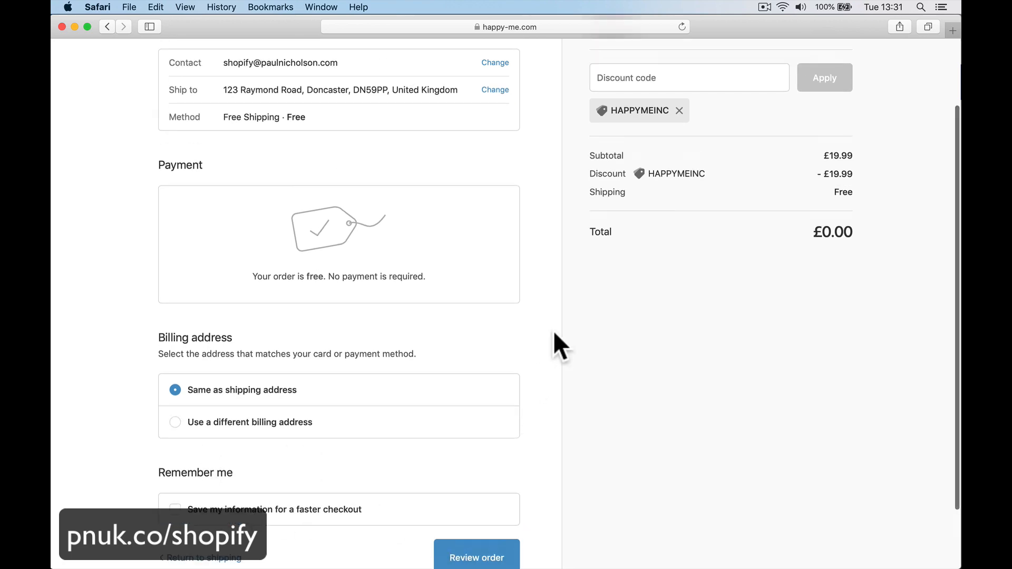
{"action": "scroll", "coordinate": [553, 343], "scroll_direction": "down", "scroll_amount": 4}
{"action": "left_click", "coordinate": [476, 481]}
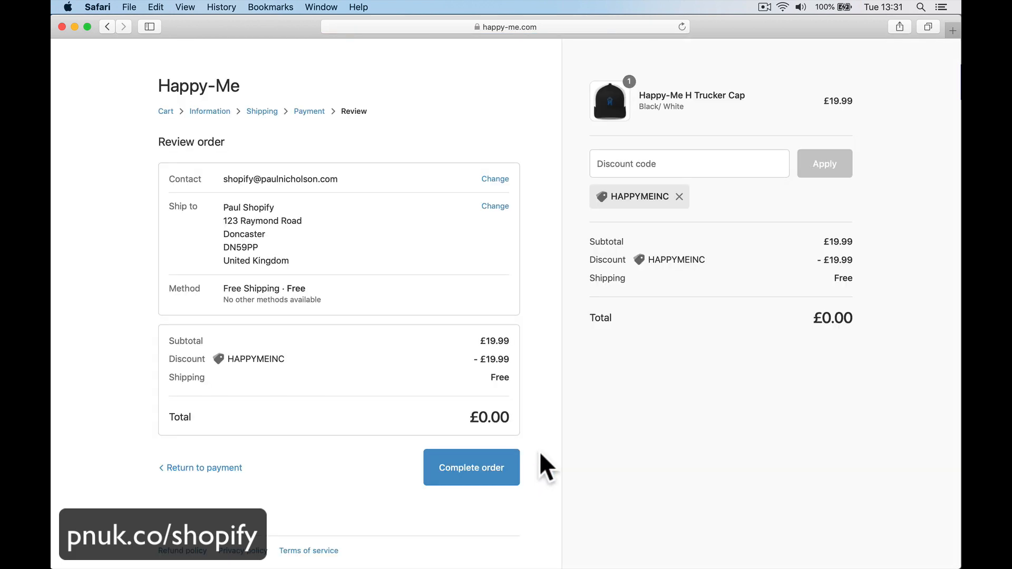
{"action": "left_click", "coordinate": [486, 477]}
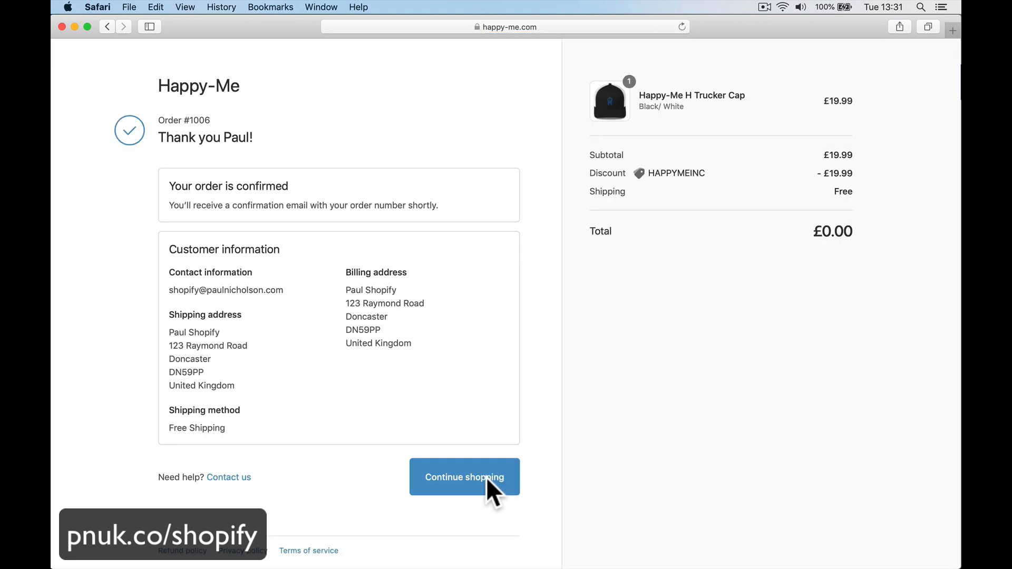
{"action": "mouse_move", "coordinate": [396, 553]}
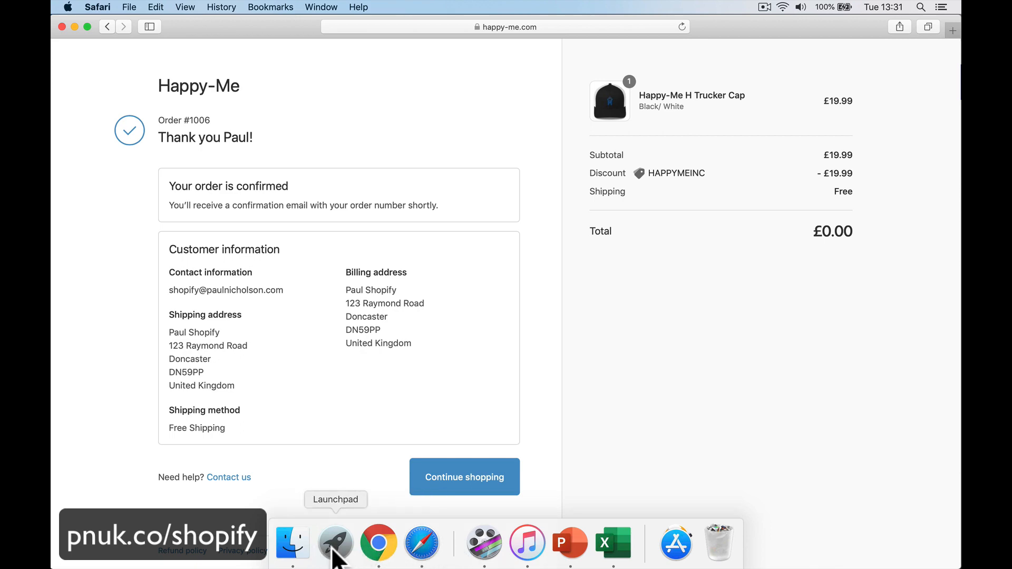
Step: Launch Mail from the Dock's Applications stack
{"action": "left_click", "coordinate": [677, 543]}
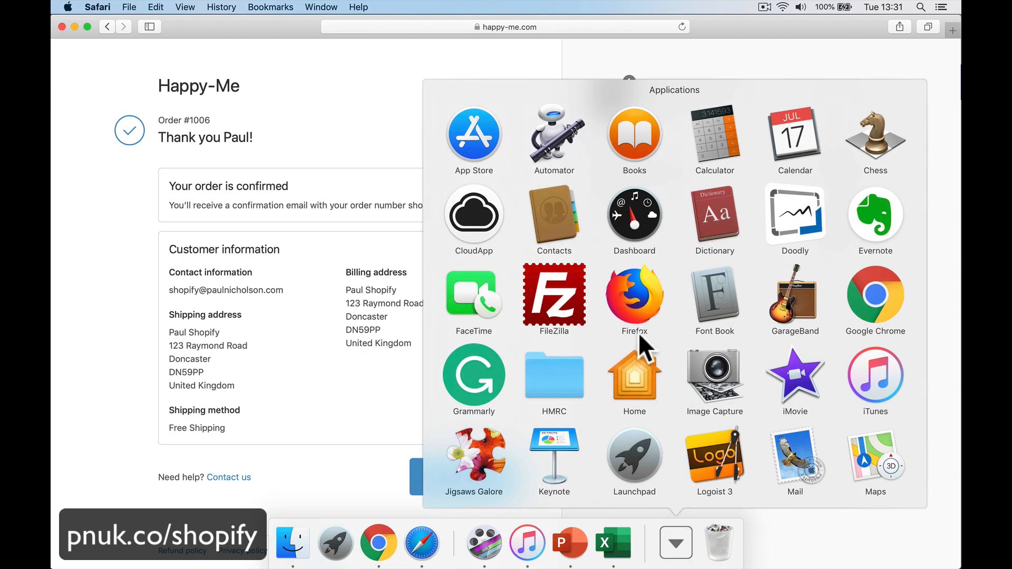
{"action": "scroll", "coordinate": [659, 211], "scroll_direction": "down", "scroll_amount": 3}
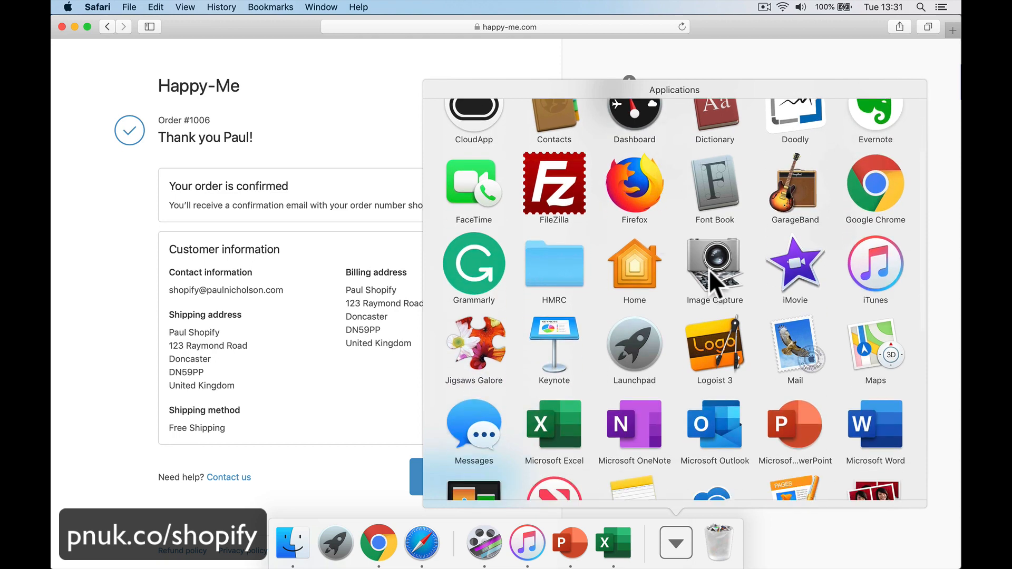
{"action": "left_click", "coordinate": [795, 348]}
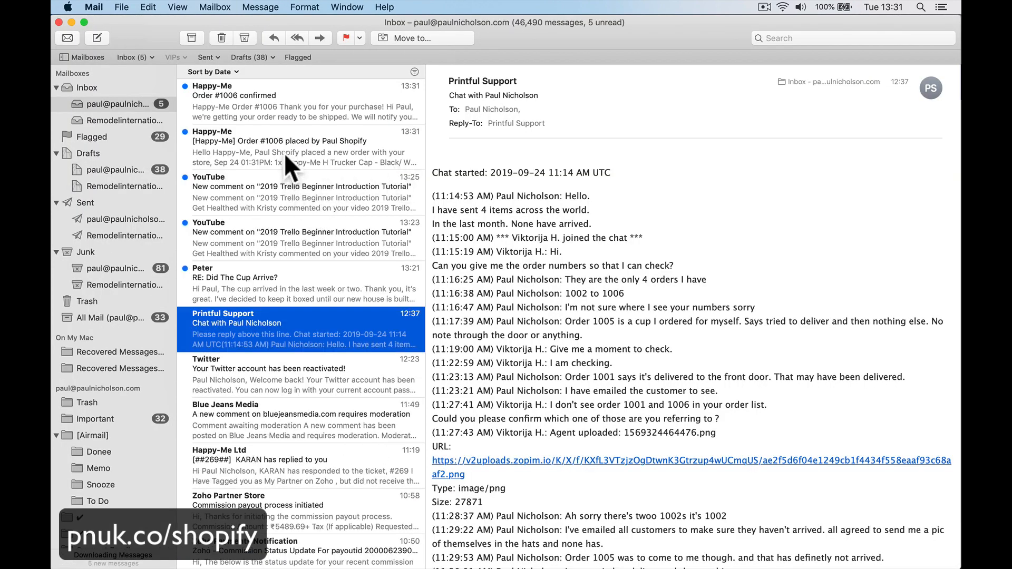
Step: Read the order confirmation and new-order emails, then open the order in Shopify admin
{"action": "left_click", "coordinate": [318, 100]}
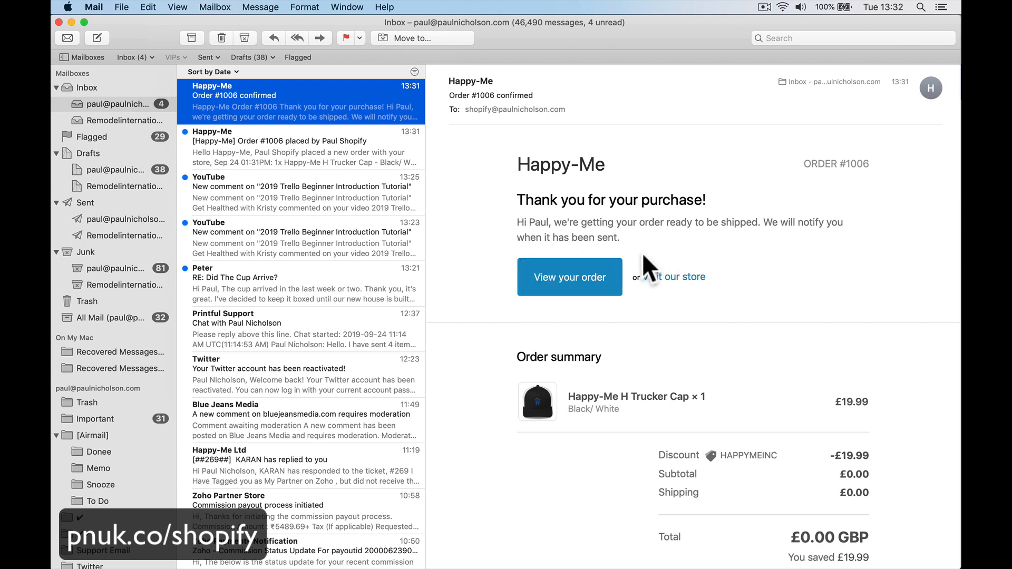
{"action": "scroll", "coordinate": [677, 279], "scroll_direction": "down", "scroll_amount": 4}
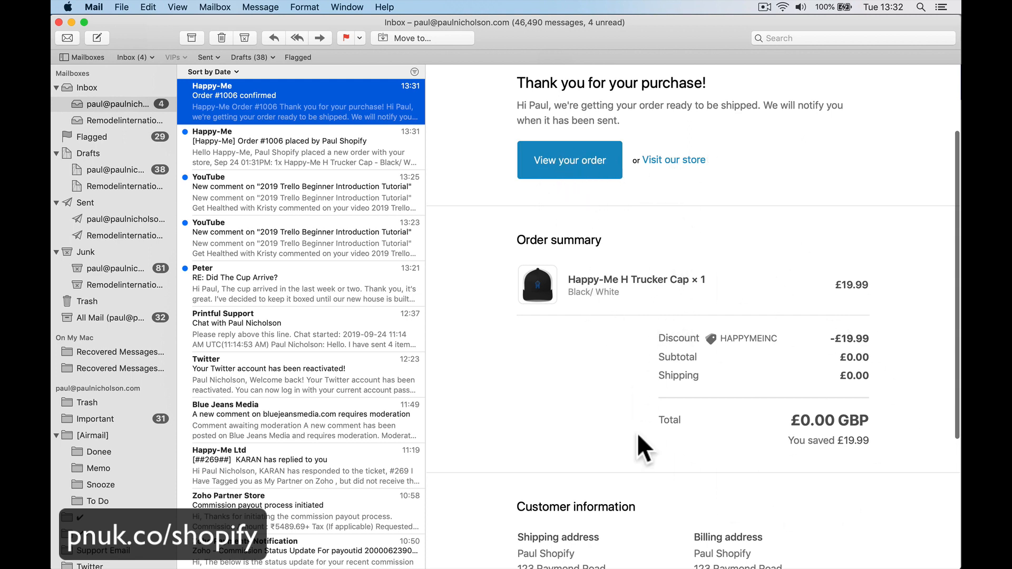
{"action": "scroll", "coordinate": [638, 436], "scroll_direction": "down", "scroll_amount": 5}
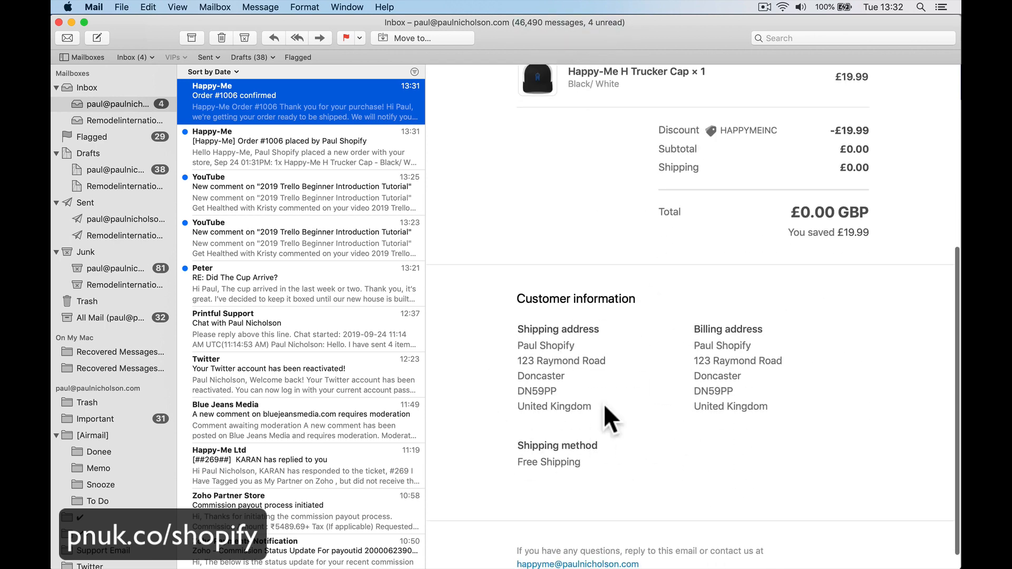
{"action": "left_click", "coordinate": [290, 153]}
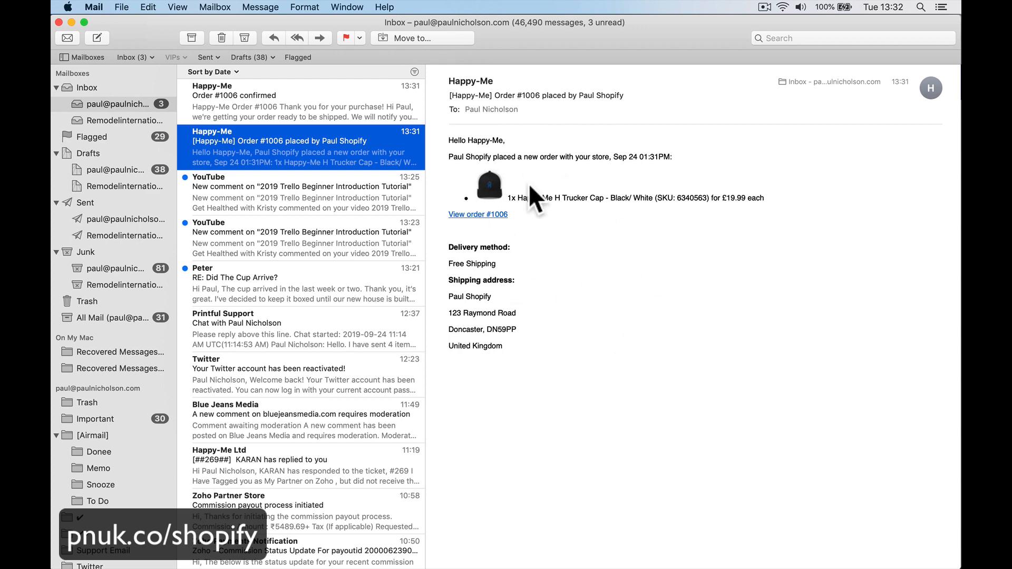
{"action": "left_click", "coordinate": [491, 214]}
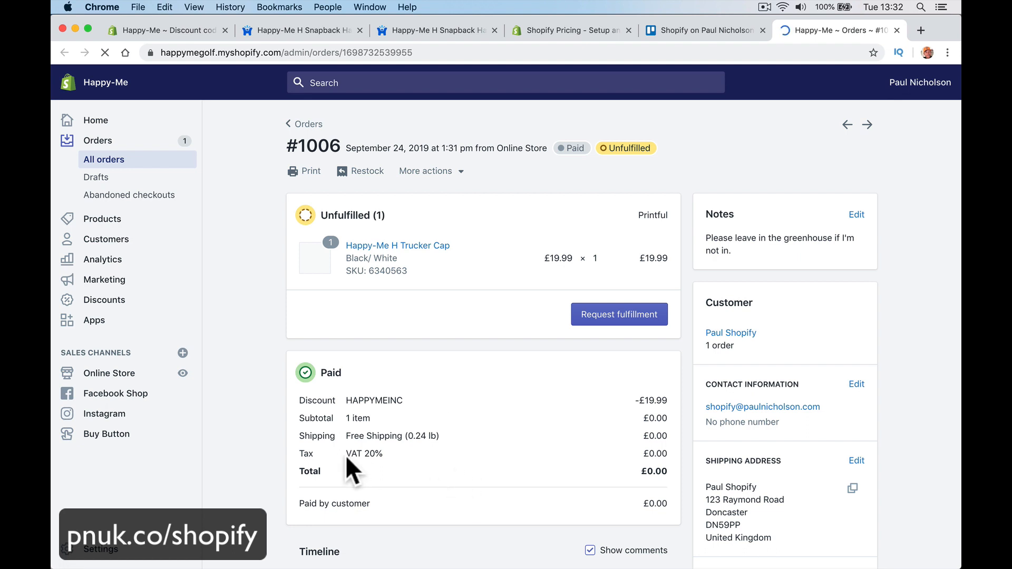
Step: Post a short name comment to the cap order's timeline
{"action": "scroll", "coordinate": [481, 477], "scroll_direction": "down", "scroll_amount": 2}
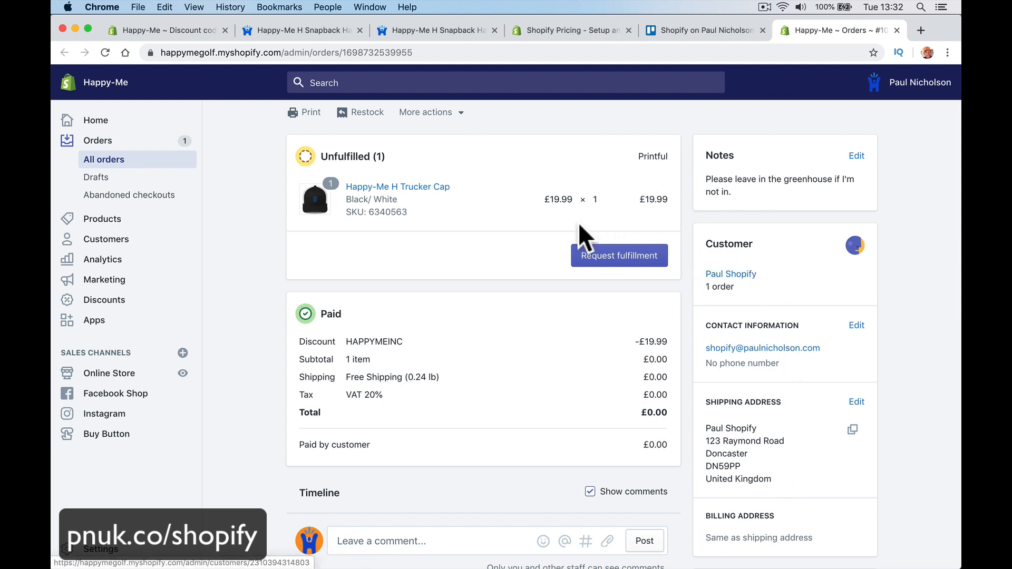
{"action": "scroll", "coordinate": [464, 309], "scroll_direction": "down", "scroll_amount": 1}
{"action": "scroll", "coordinate": [458, 316], "scroll_direction": "down", "scroll_amount": 5}
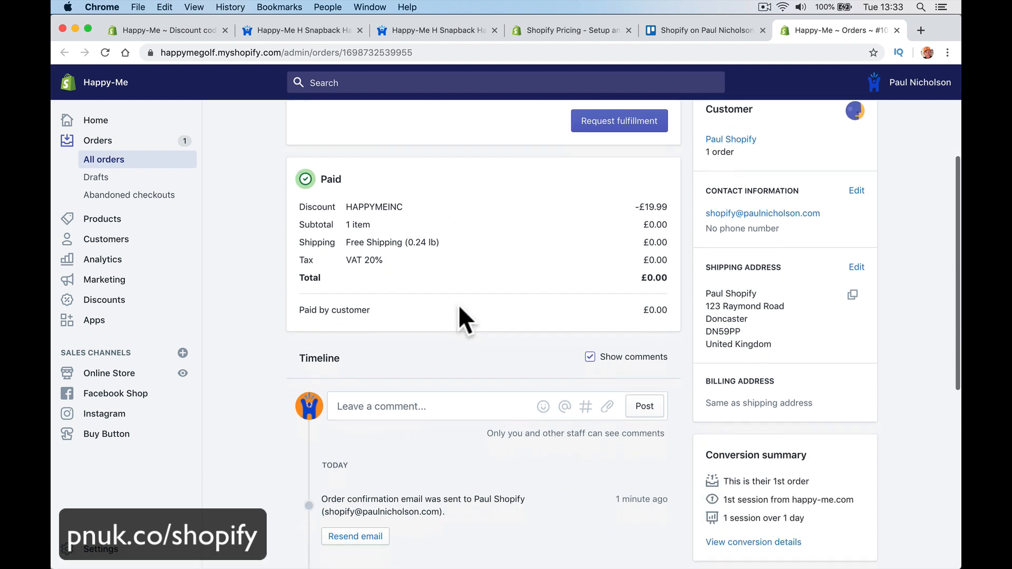
{"action": "scroll", "coordinate": [490, 290], "scroll_direction": "up", "scroll_amount": 3}
{"action": "scroll", "coordinate": [522, 295], "scroll_direction": "down", "scroll_amount": 3}
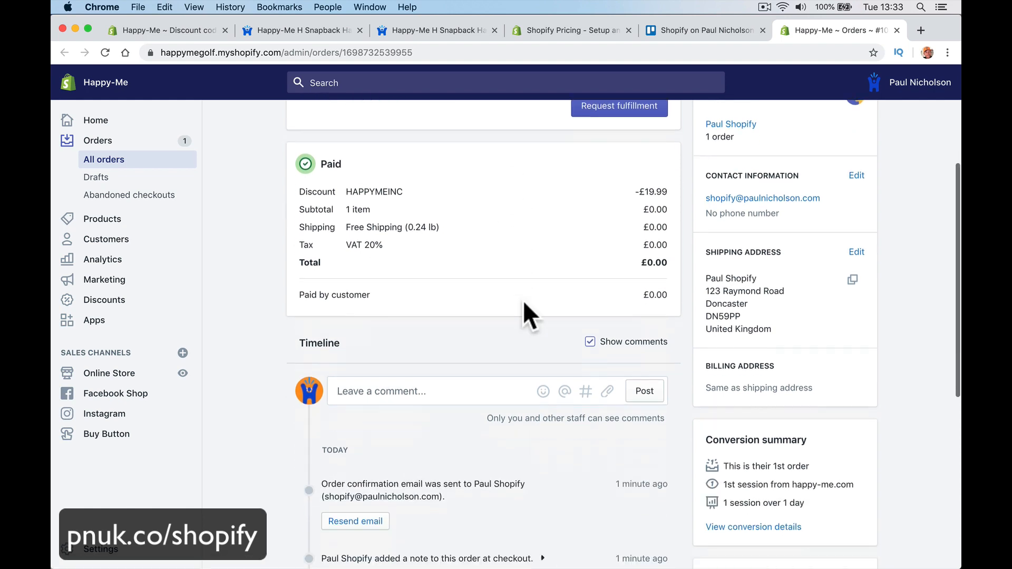
{"action": "scroll", "coordinate": [523, 300], "scroll_direction": "up", "scroll_amount": 6}
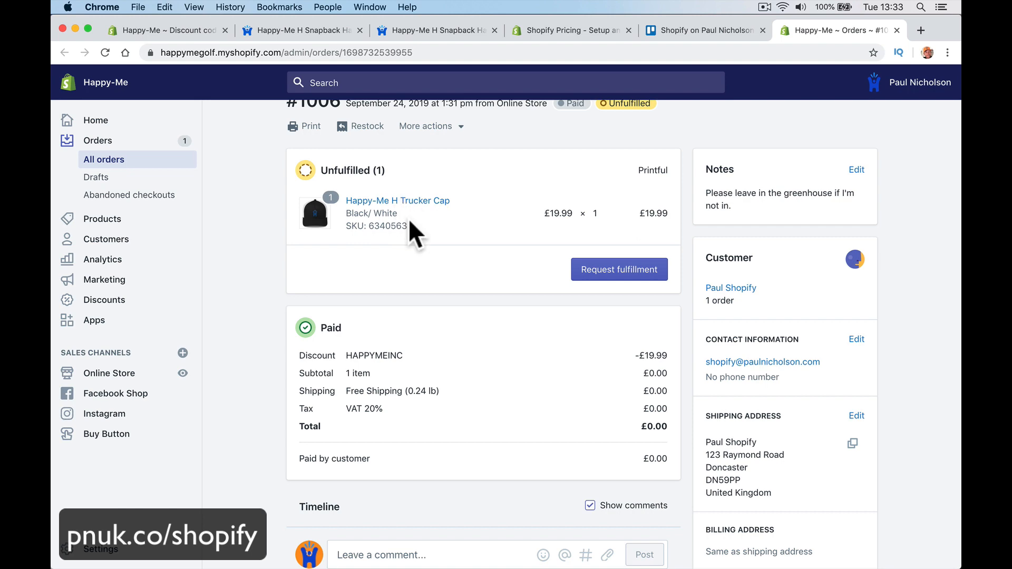
{"action": "scroll", "coordinate": [466, 298], "scroll_direction": "down", "scroll_amount": 10}
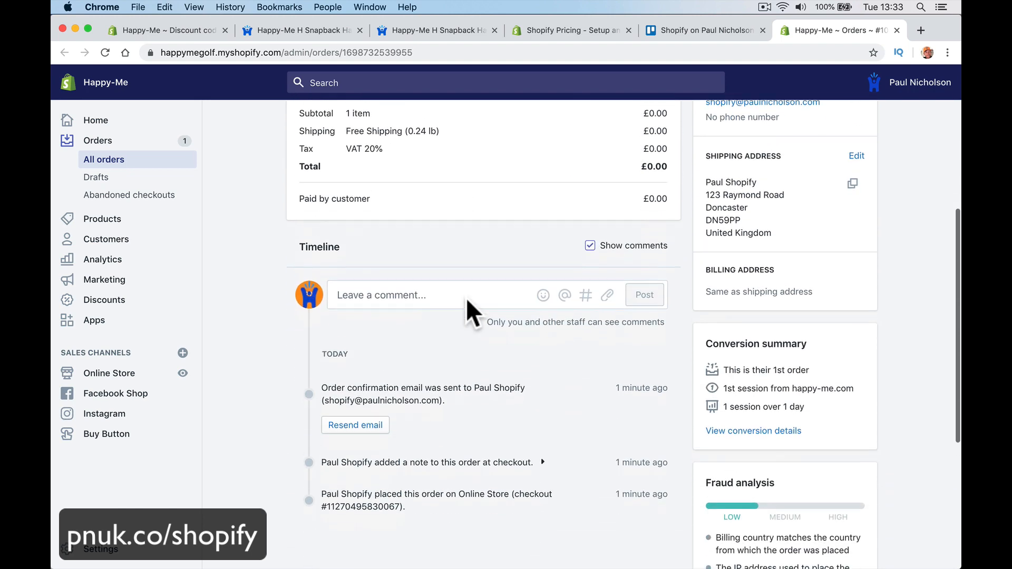
{"action": "left_click", "coordinate": [385, 270]}
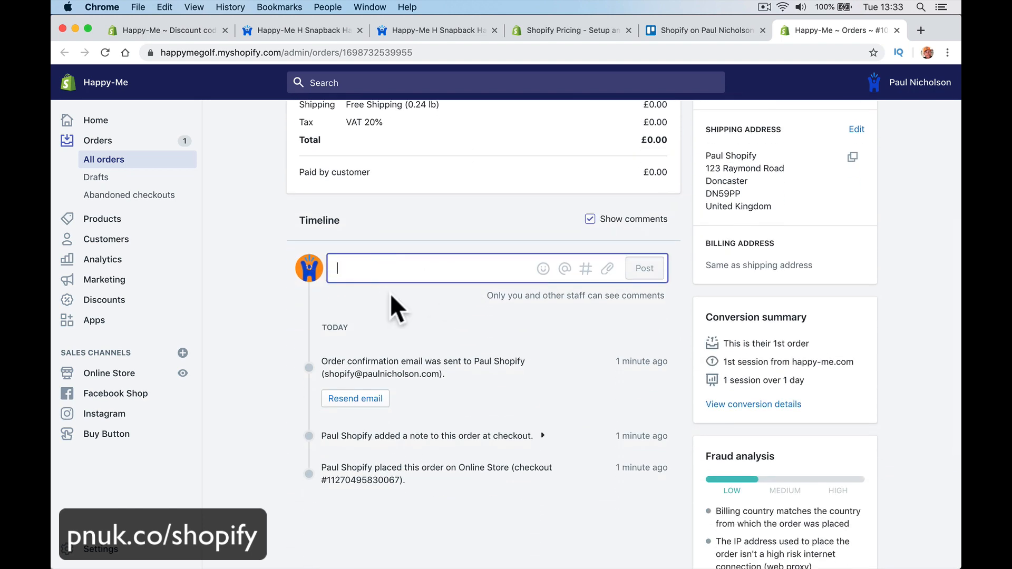
{"action": "type", "text": "Paul"}
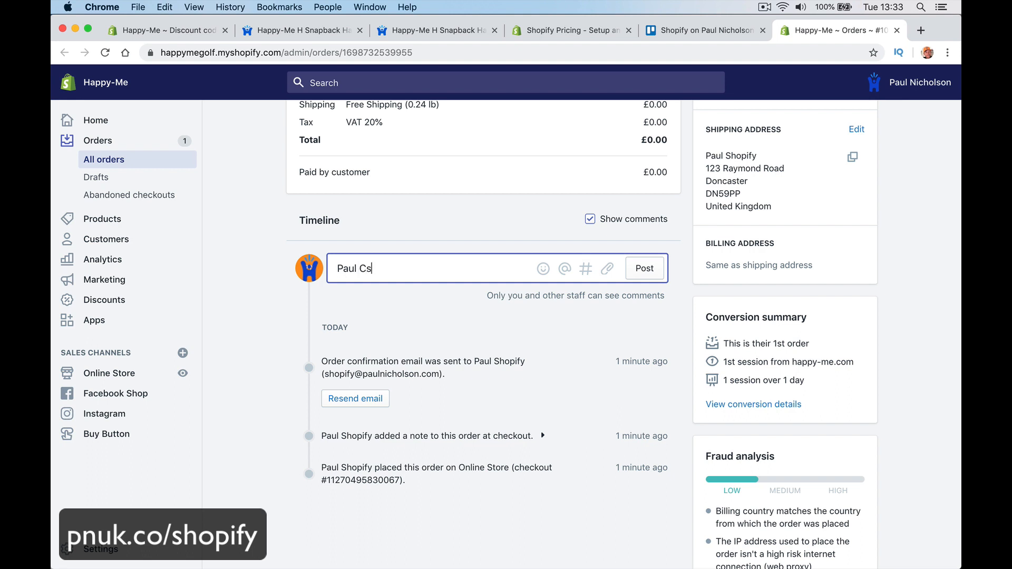
{"action": "type", "text": " Customer. No rush on this."}
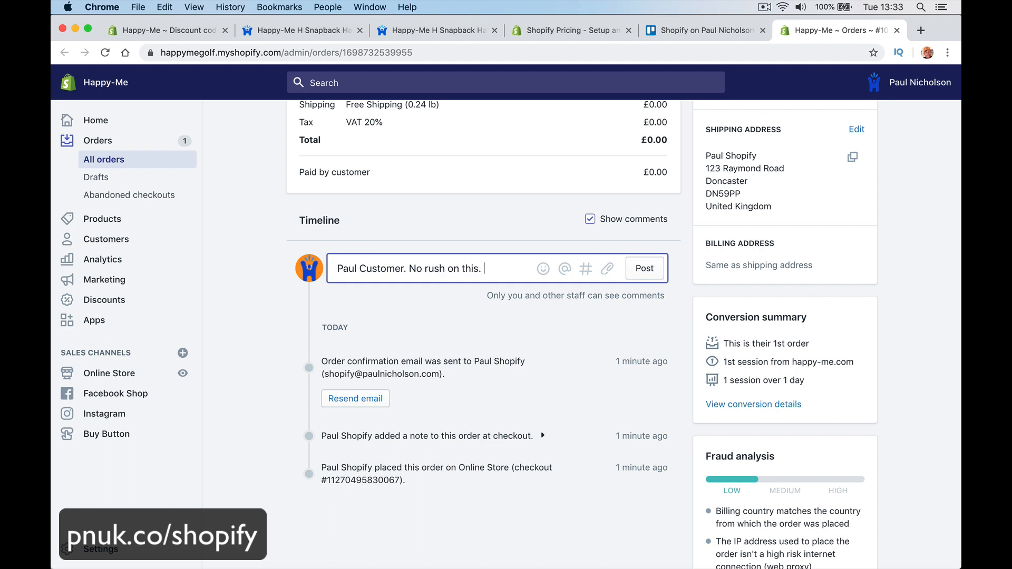
{"action": "key", "text": "Return"}
{"action": "left_click", "coordinate": [638, 309]}
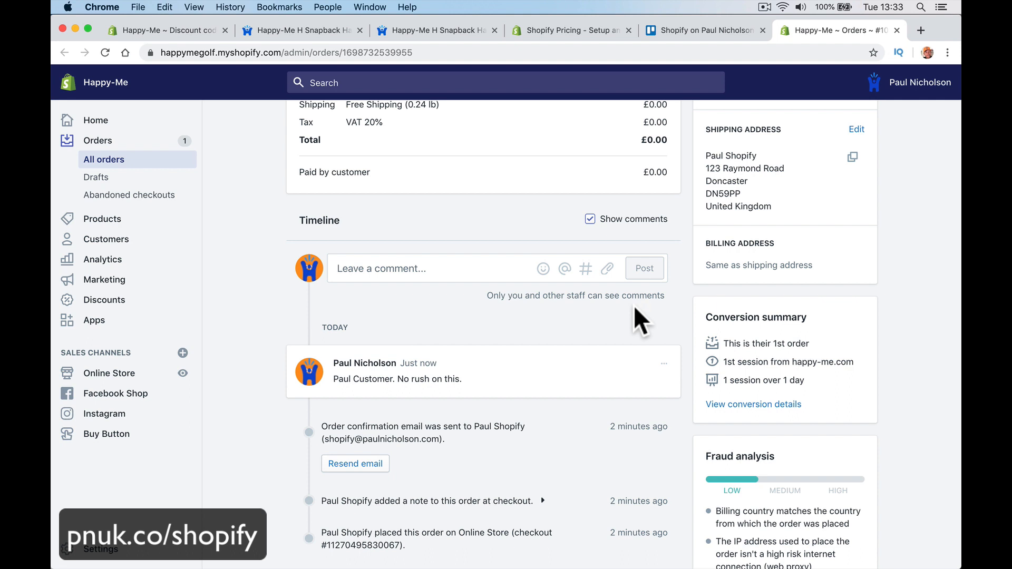
Step: Post the staff comment 'Check order before sending.' to the order timeline
{"action": "left_click", "coordinate": [420, 270]}
{"action": "type", "text": "Che"}
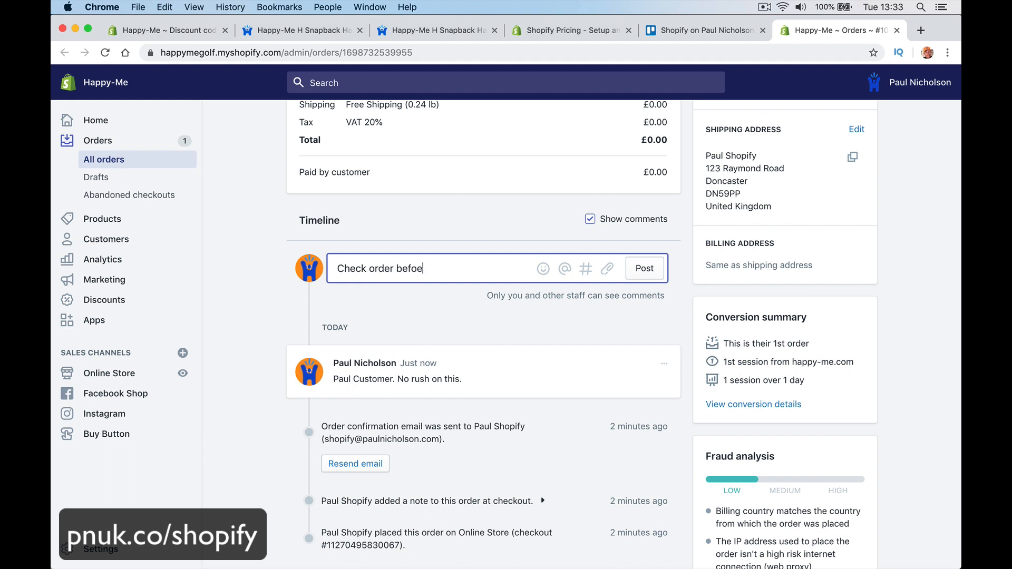
{"action": "type", "text": "ck order before sending."}
{"action": "key", "text": "Return"}
{"action": "left_click", "coordinate": [658, 298]}
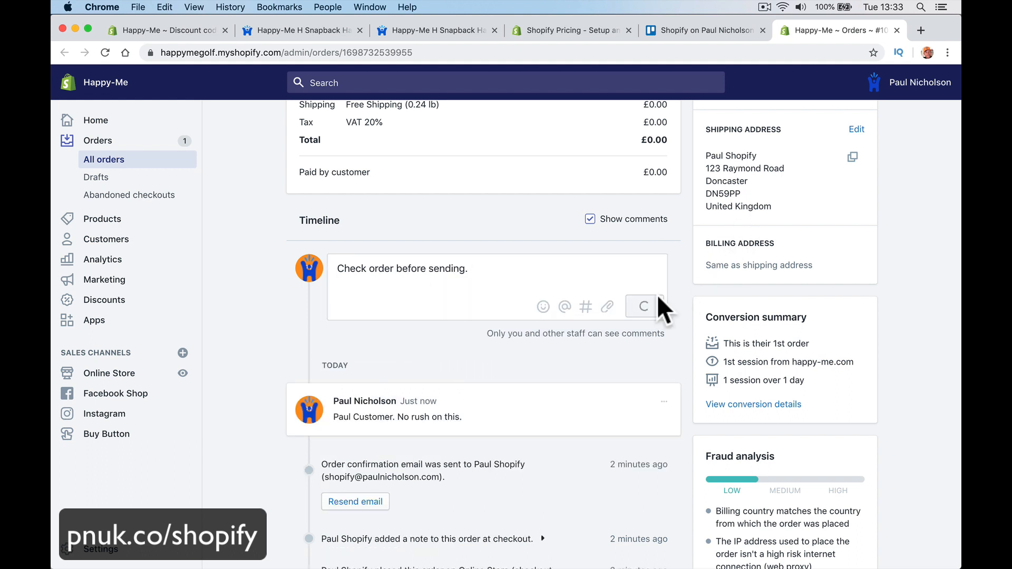
Step: Request fulfillment for the Trucker Cap order
{"action": "scroll", "coordinate": [657, 294], "scroll_direction": "up", "scroll_amount": 6}
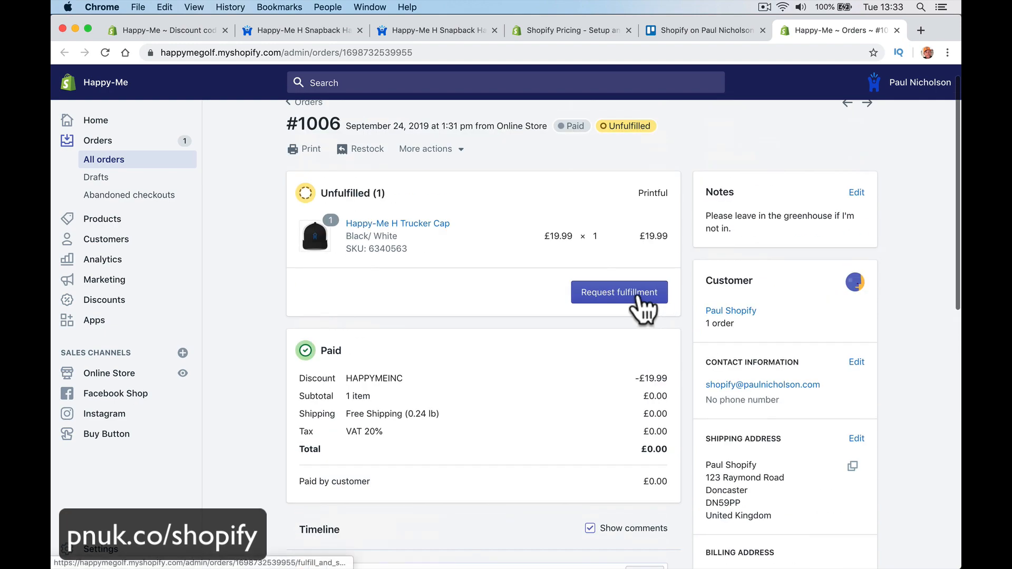
{"action": "scroll", "coordinate": [664, 338], "scroll_direction": "down", "scroll_amount": 10}
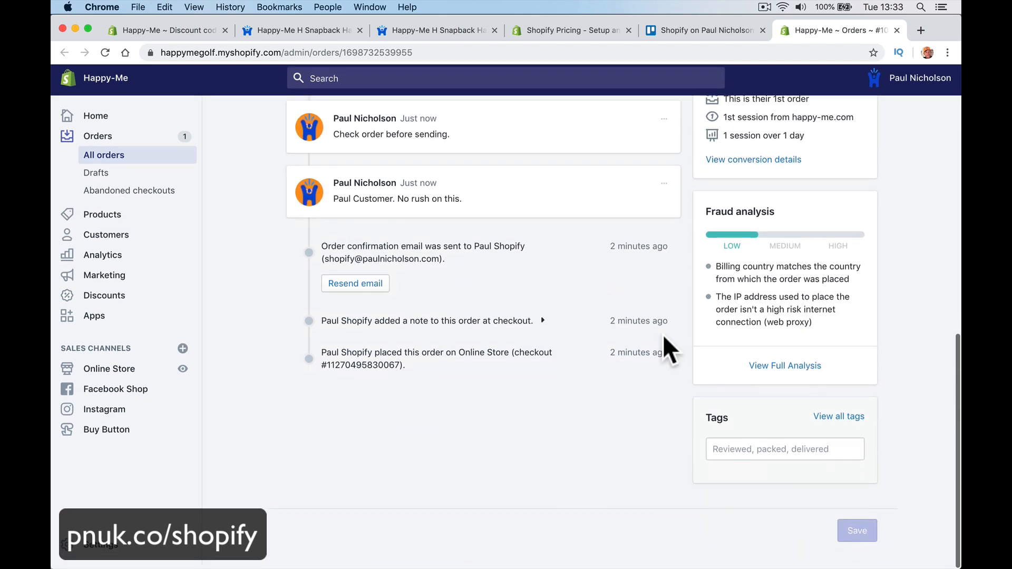
{"action": "scroll", "coordinate": [663, 337], "scroll_direction": "up", "scroll_amount": 5}
{"action": "scroll", "coordinate": [662, 343], "scroll_direction": "up", "scroll_amount": 5}
{"action": "left_click", "coordinate": [628, 319]}
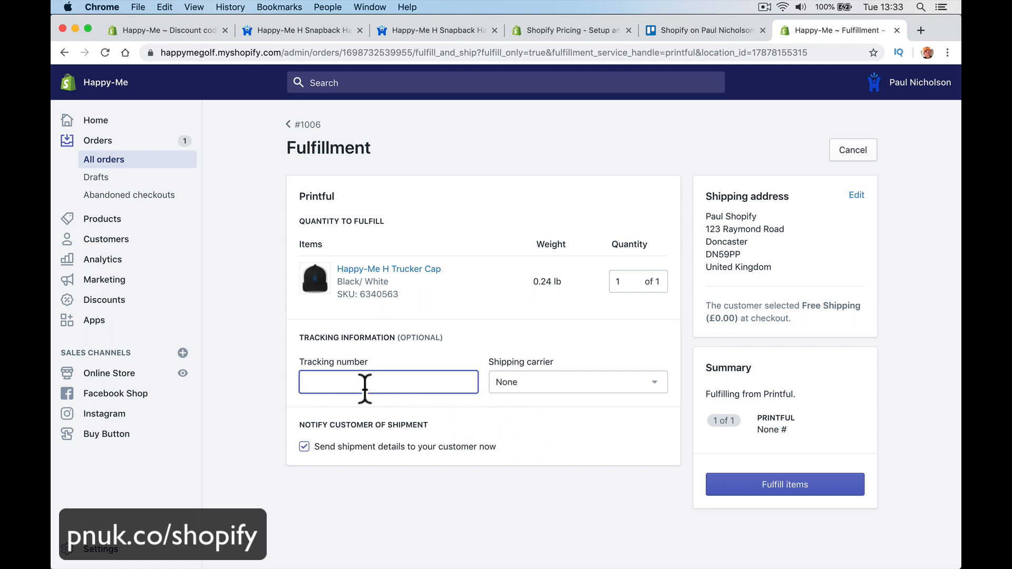
{"action": "left_click", "coordinate": [521, 384]}
{"action": "scroll", "coordinate": [546, 498], "scroll_direction": "down", "scroll_amount": 20}
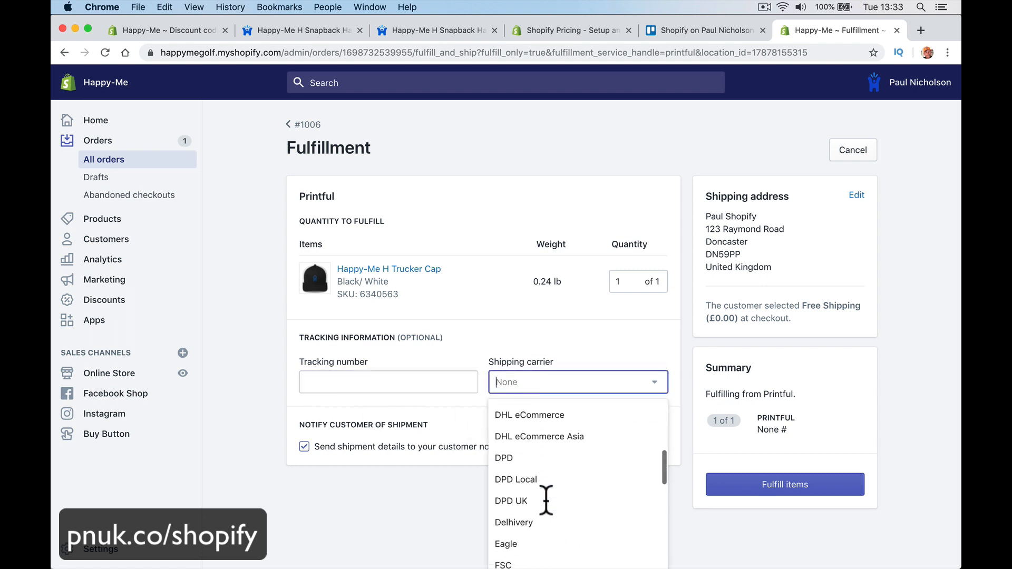
{"action": "scroll", "coordinate": [547, 503], "scroll_direction": "down", "scroll_amount": 2}
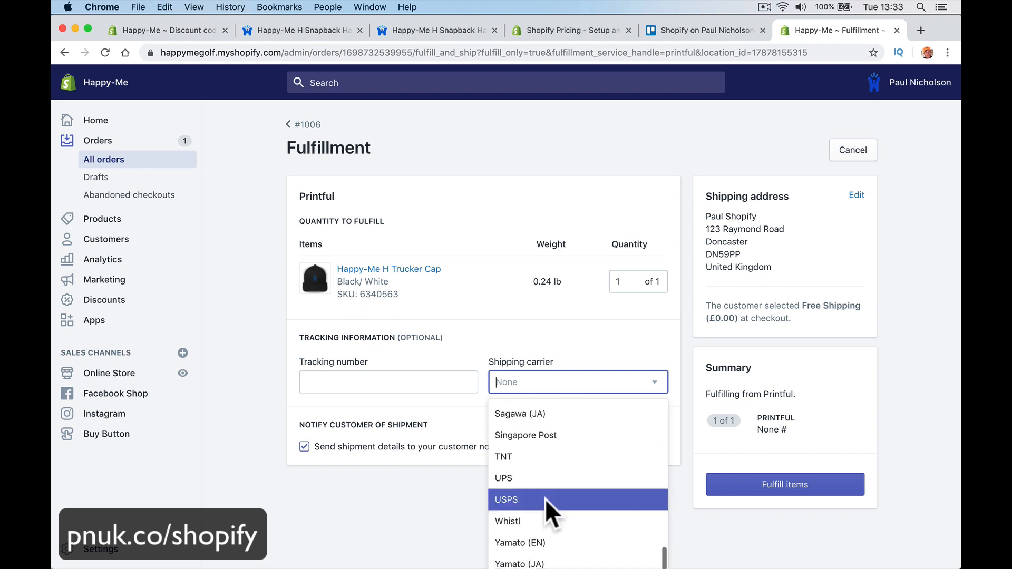
{"action": "type", "text": "ro"}
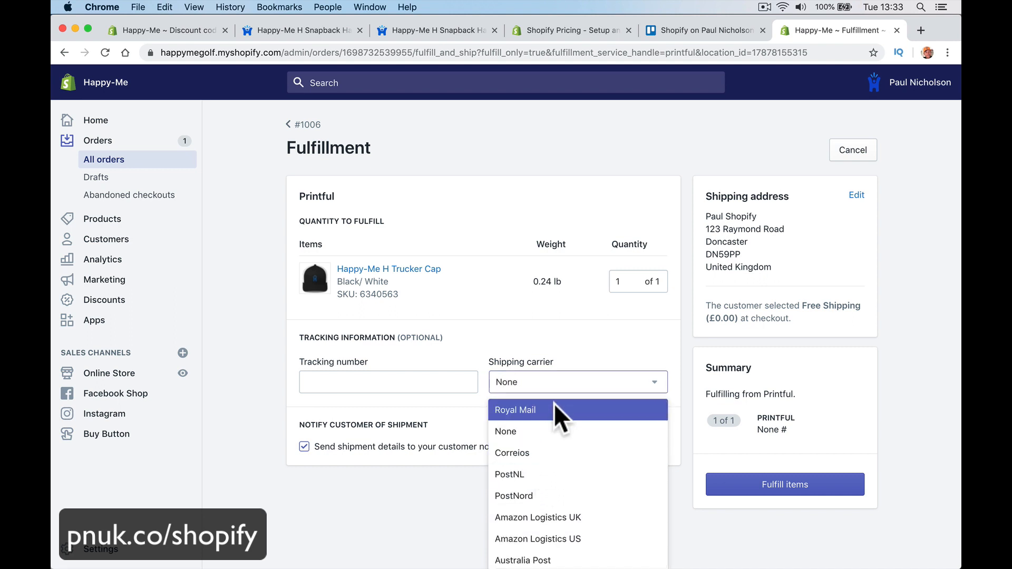
{"action": "left_click", "coordinate": [558, 411]}
{"action": "left_click", "coordinate": [380, 373]}
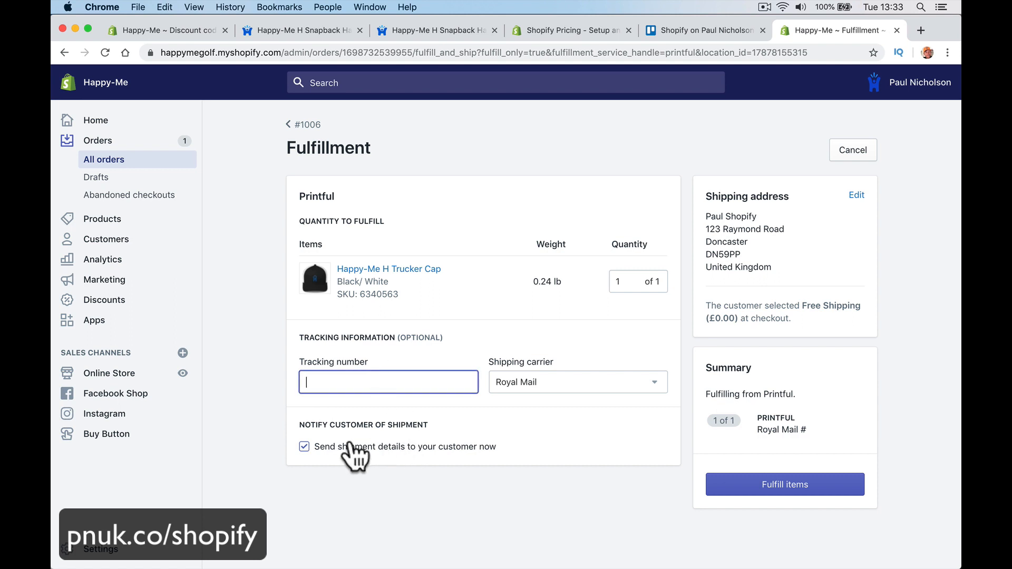
{"action": "type", "text": "123464"}
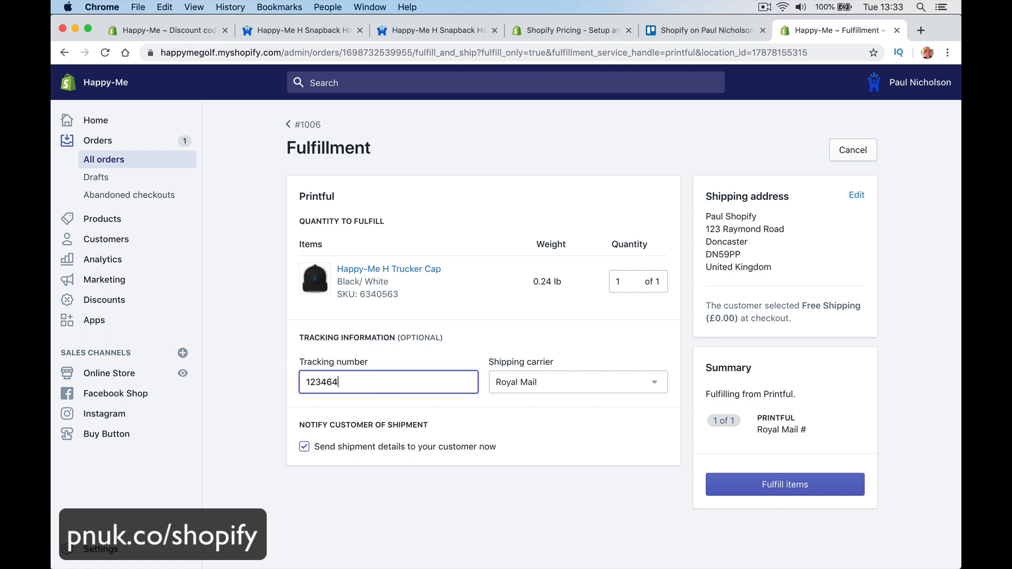
{"action": "type", "text": "642672"}
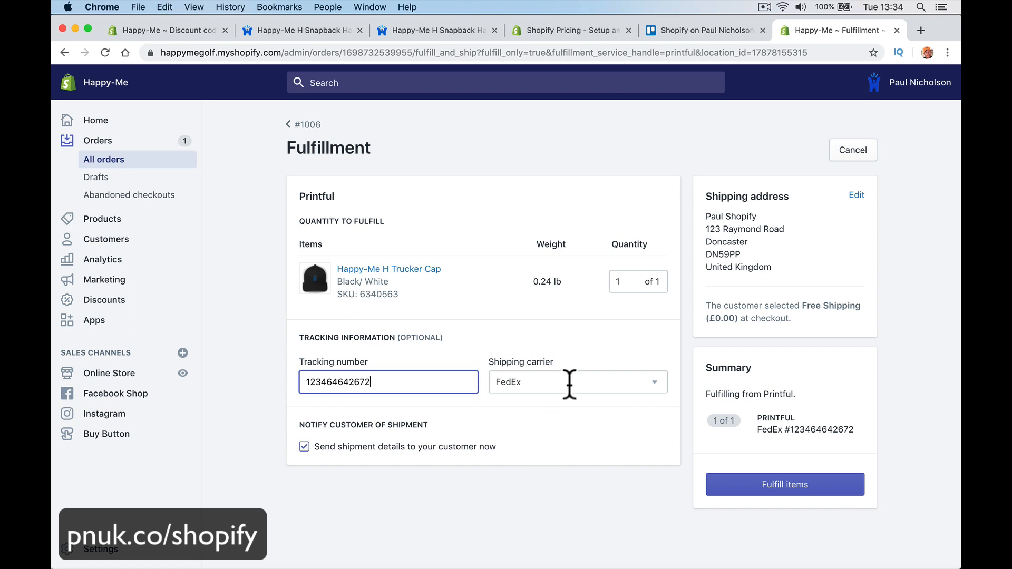
Step: Re-select Royal Mail as the carrier and submit the fulfillment
{"action": "left_click", "coordinate": [570, 383]}
{"action": "left_click", "coordinate": [554, 412]}
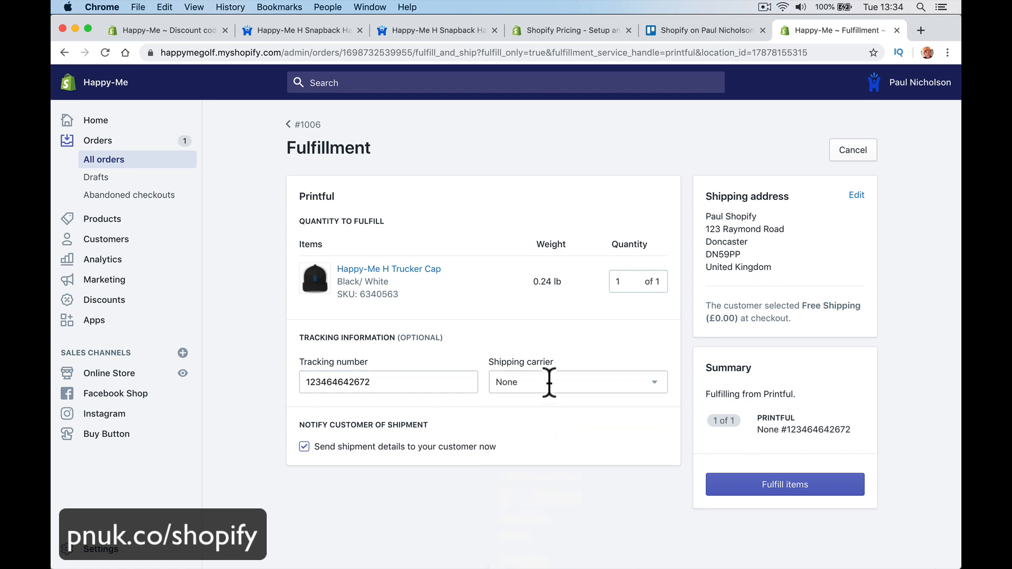
{"action": "left_click", "coordinate": [549, 383]}
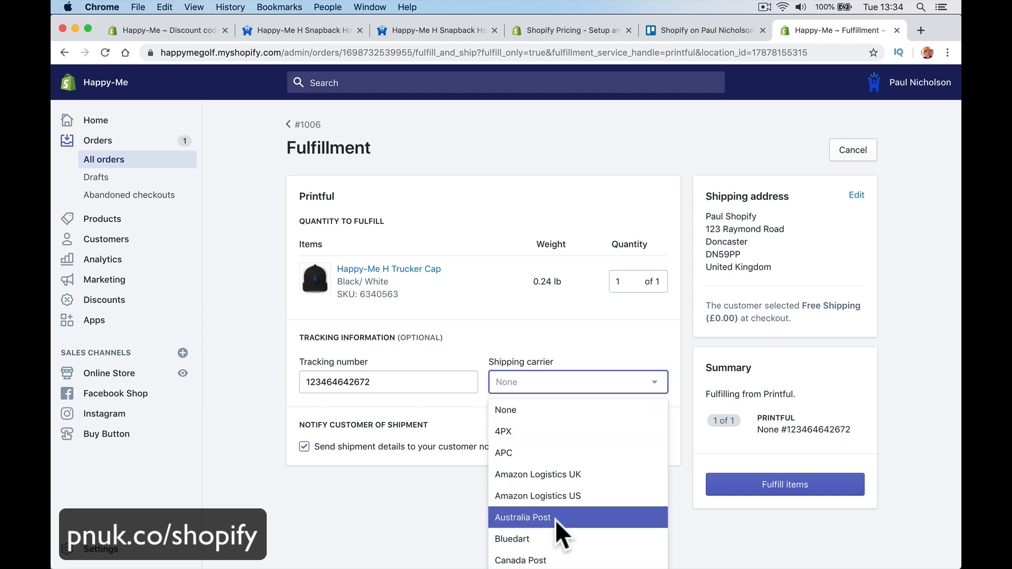
{"action": "type", "text": "ro"}
{"action": "left_click", "coordinate": [554, 411]}
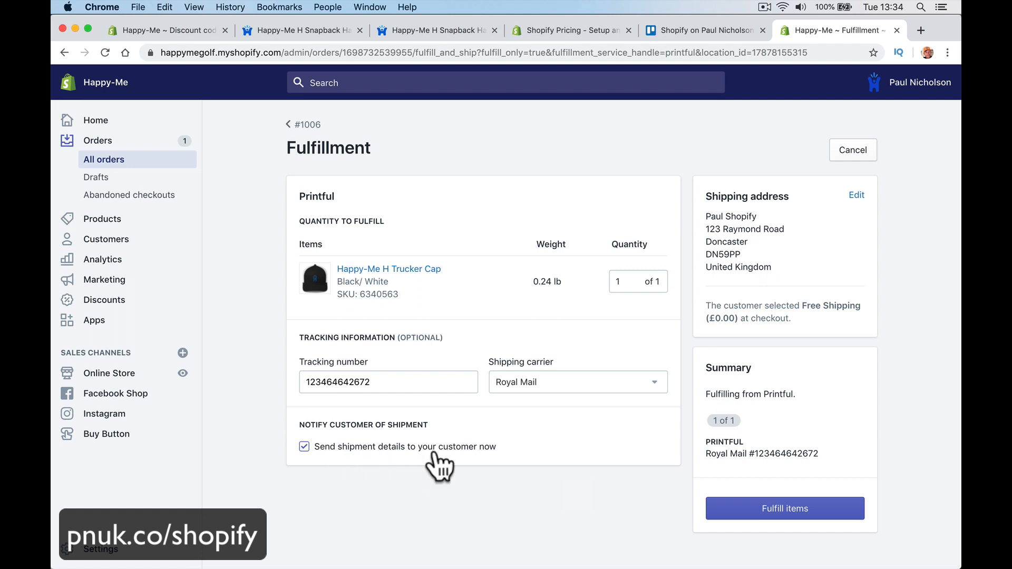
{"action": "left_click", "coordinate": [718, 503]}
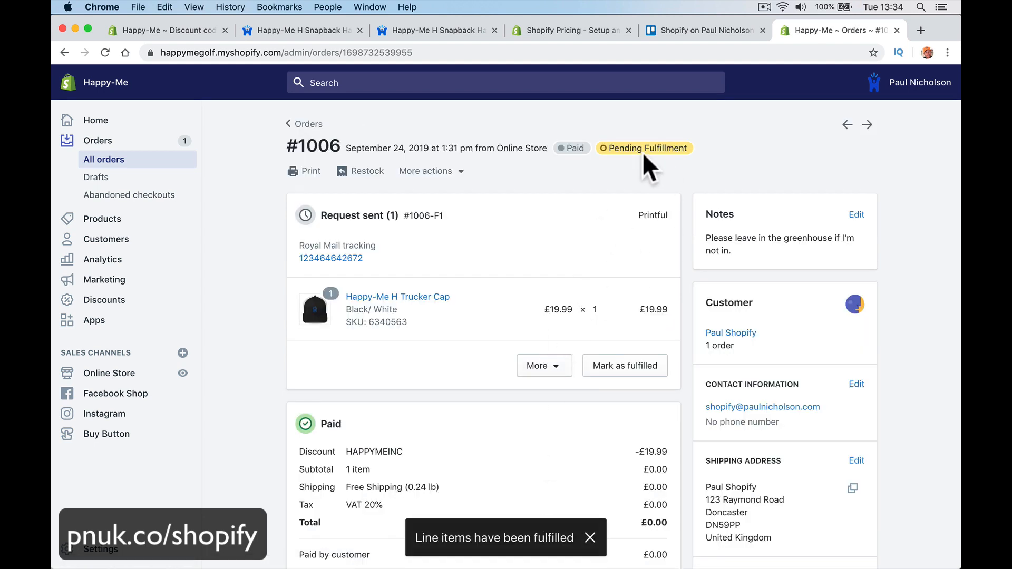
Step: Mark the Trucker Cap item as fulfilled, confirming with customer notification on
{"action": "scroll", "coordinate": [640, 343], "scroll_direction": "down", "scroll_amount": 1}
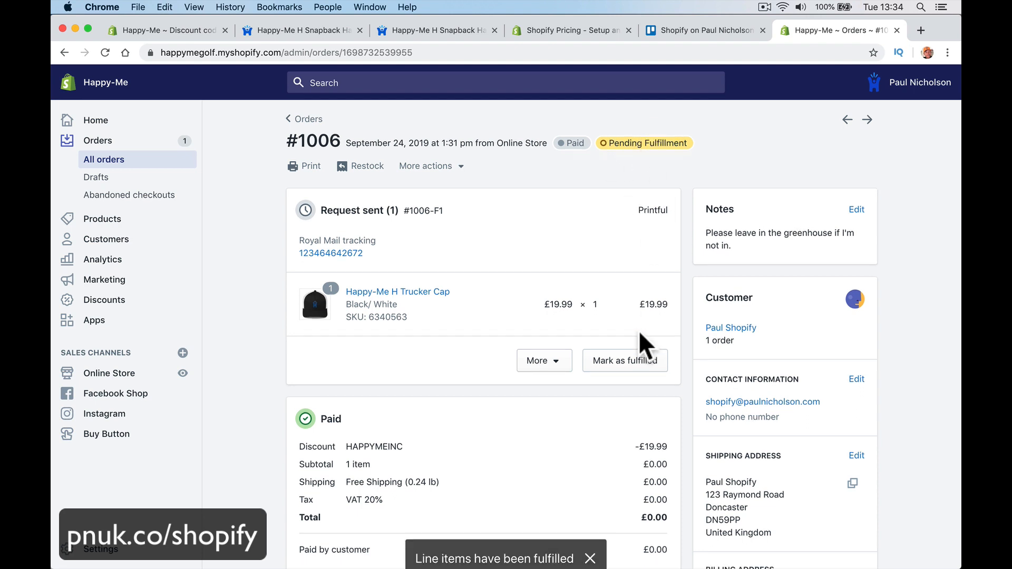
{"action": "scroll", "coordinate": [641, 344], "scroll_direction": "down", "scroll_amount": 5}
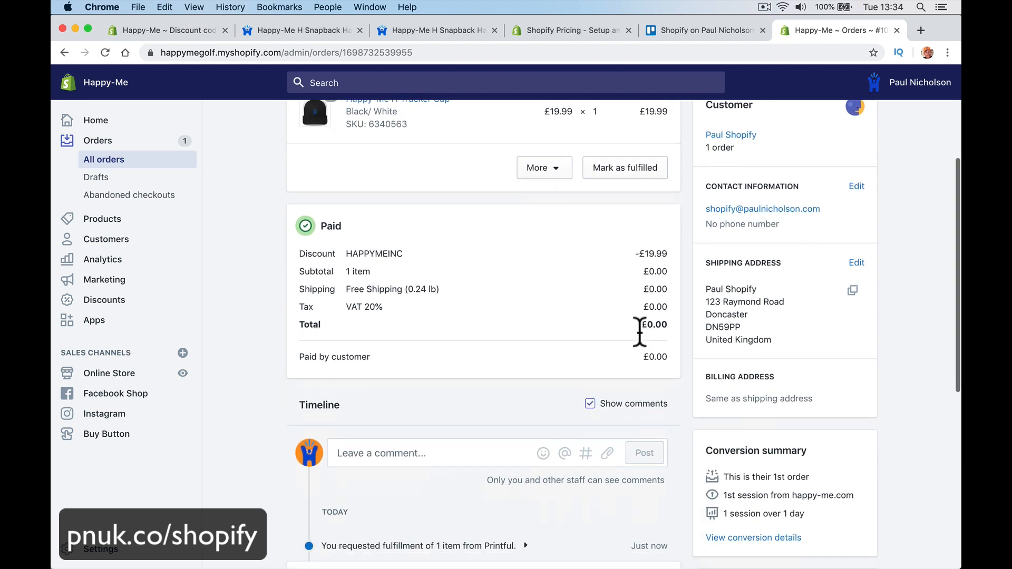
{"action": "scroll", "coordinate": [640, 332], "scroll_direction": "down", "scroll_amount": 10}
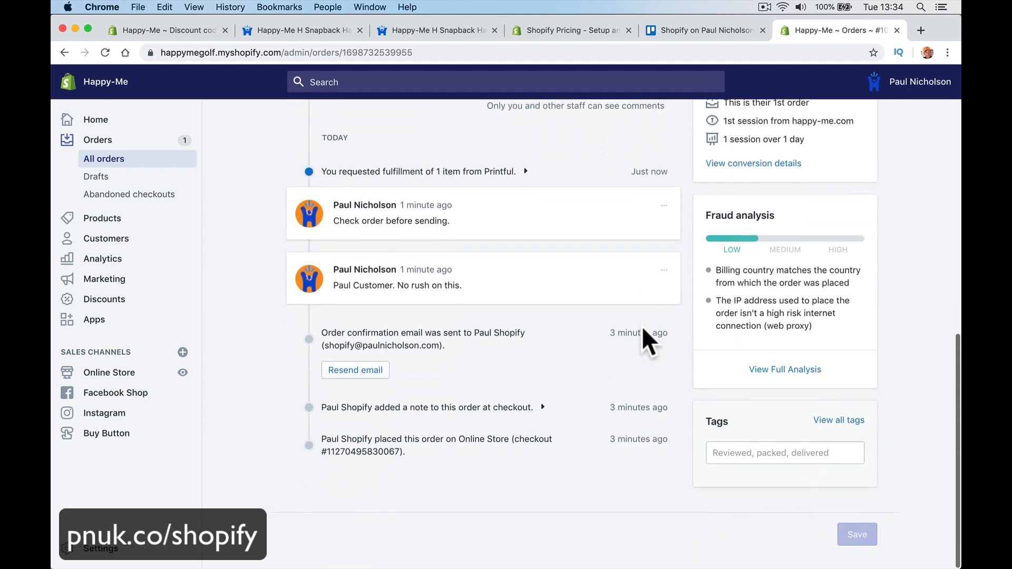
{"action": "scroll", "coordinate": [641, 326], "scroll_direction": "up", "scroll_amount": 15}
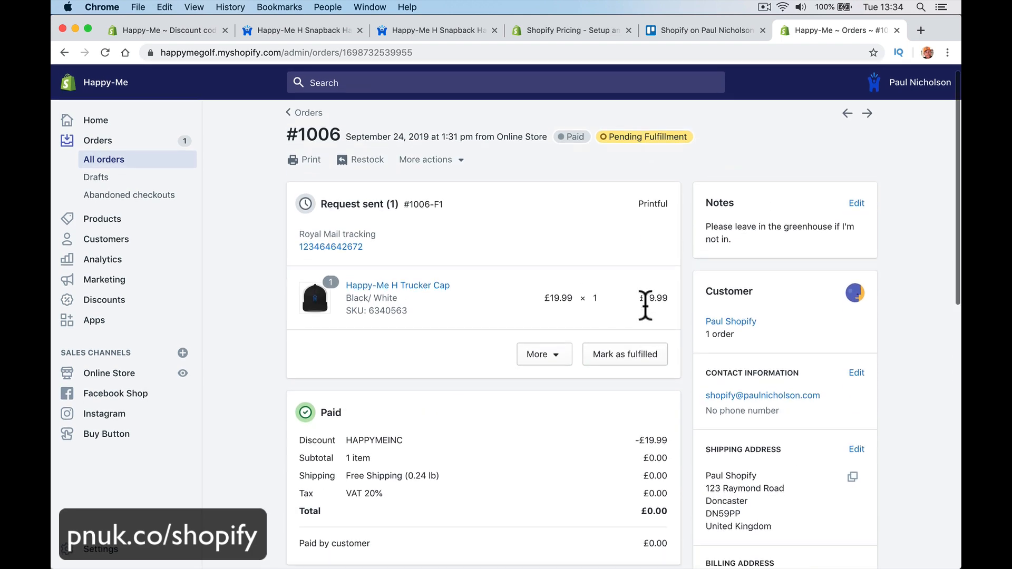
{"action": "scroll", "coordinate": [645, 305], "scroll_direction": "down", "scroll_amount": 1}
{"action": "left_click", "coordinate": [647, 310]}
{"action": "left_click", "coordinate": [648, 389]}
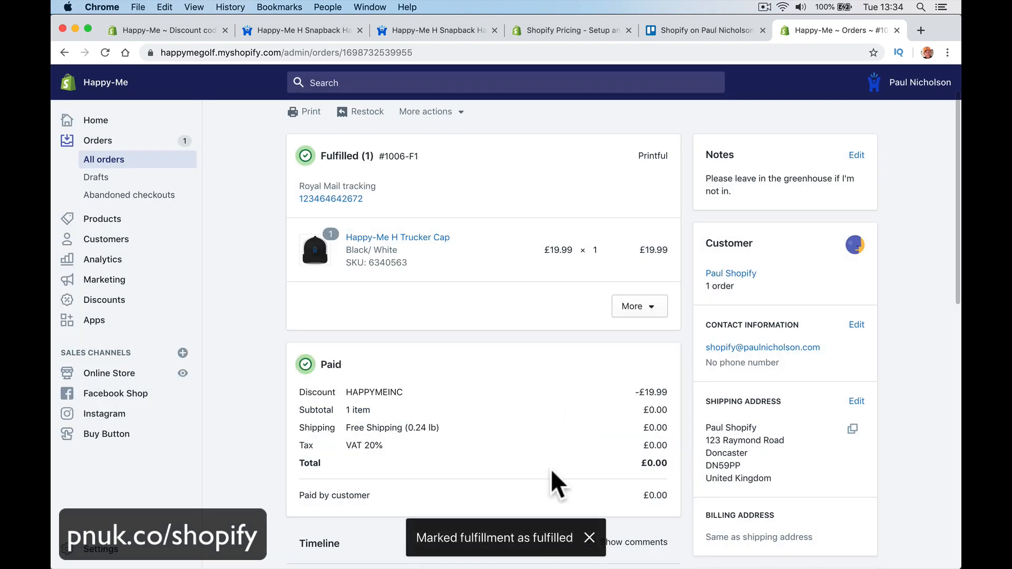
{"action": "mouse_move", "coordinate": [496, 567]}
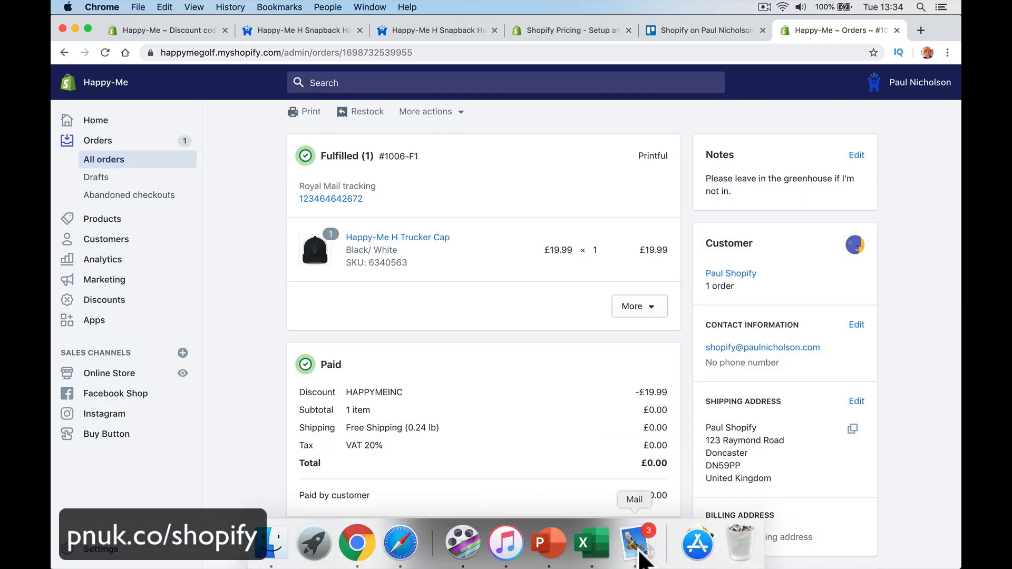
Step: Open the Happy-Me shipment email in Mail and follow its Royal Mail tracking link
{"action": "left_click", "coordinate": [639, 560]}
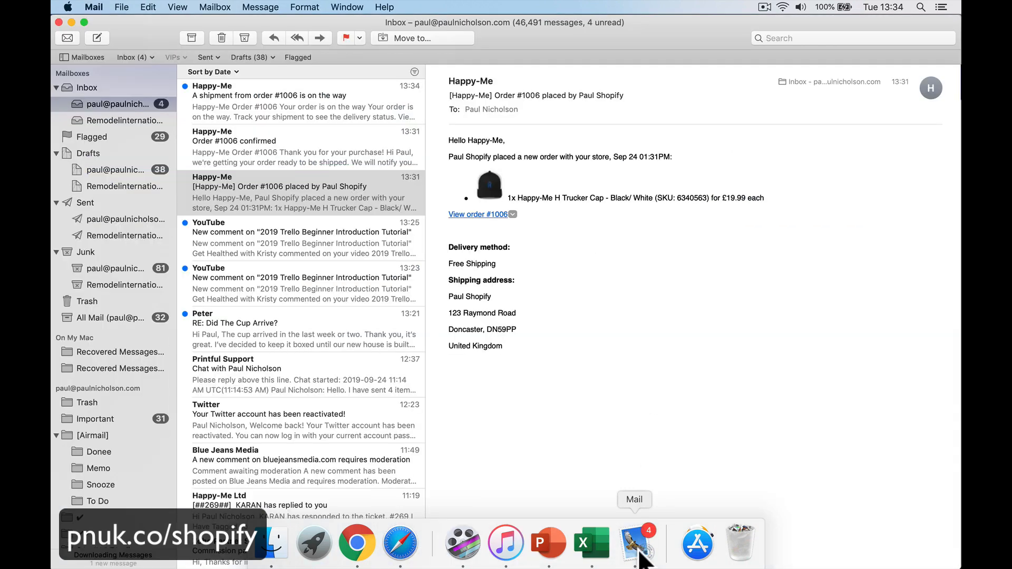
{"action": "left_click", "coordinate": [323, 113]}
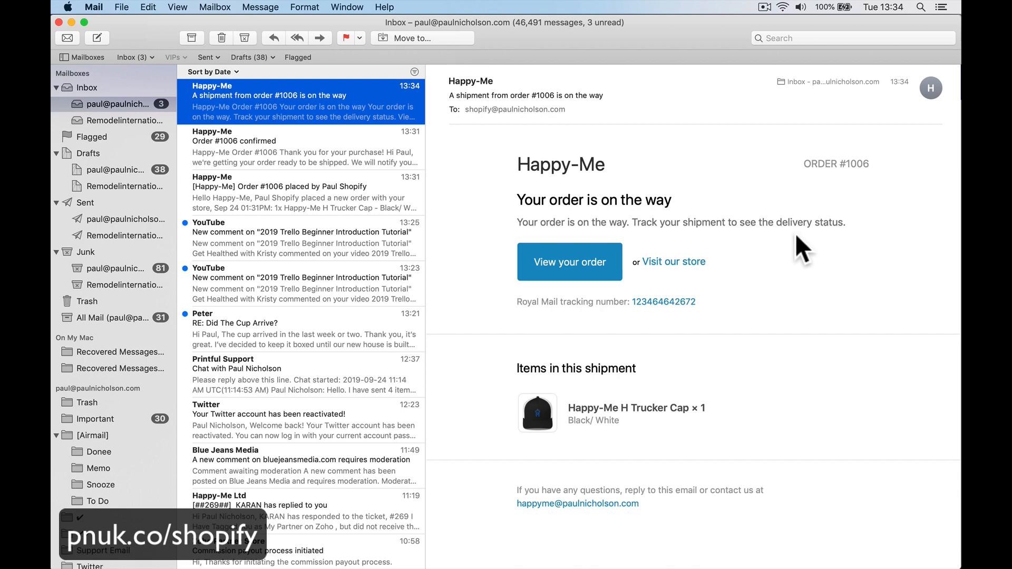
{"action": "left_click", "coordinate": [524, 303]}
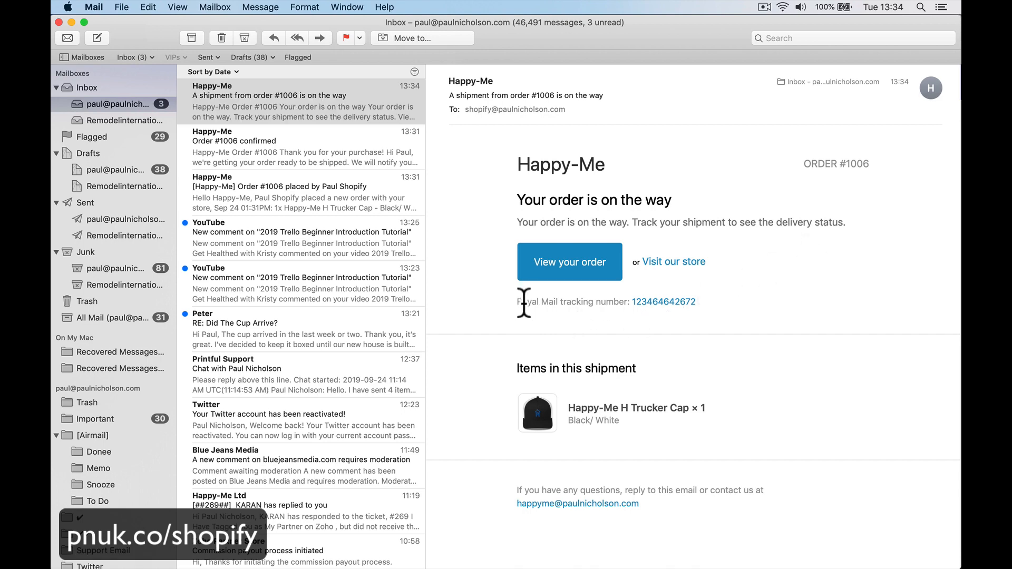
{"action": "left_click_drag", "start_coordinate": [511, 300], "coordinate": [606, 302]}
{"action": "left_click", "coordinate": [611, 310]}
{"action": "left_click", "coordinate": [651, 299]}
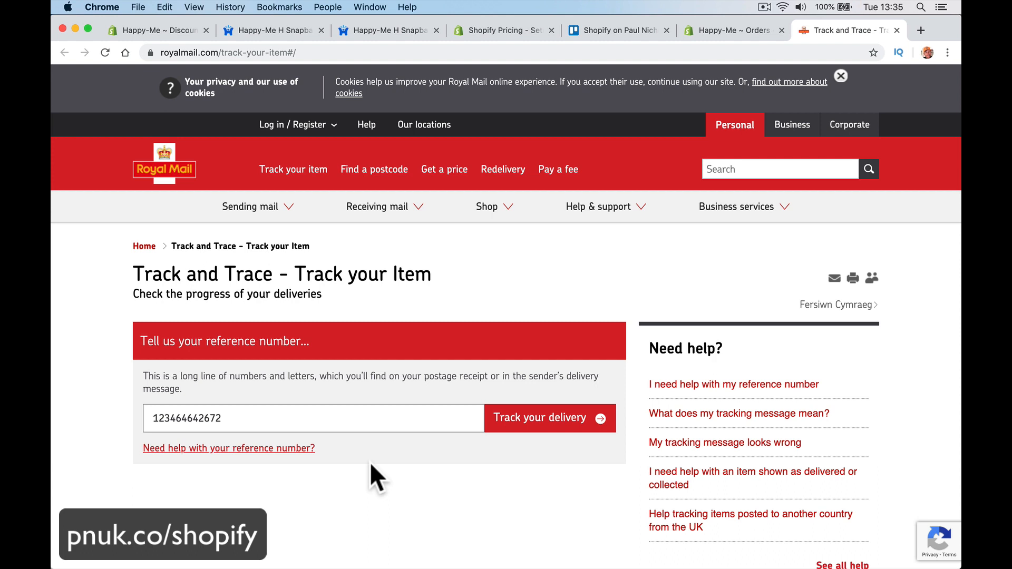
Step: Keep the Royal Mail Track and Trace page showing the parcel's tracking reference
{"action": "mouse_move", "coordinate": [379, 568]}
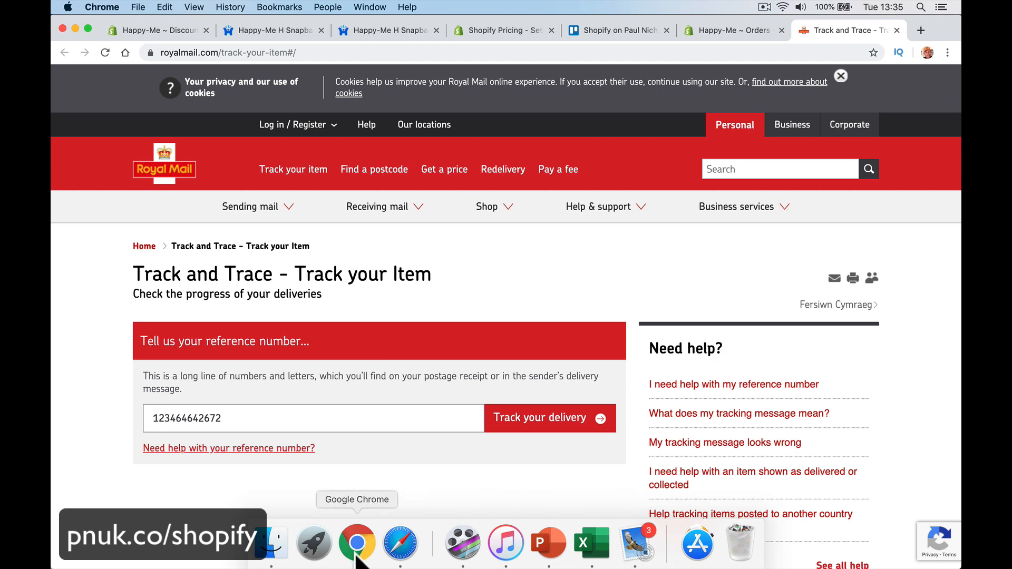
Step: Return to the store's orders, then switch over to the Happy-Me Facebook page
{"action": "left_click", "coordinate": [718, 30]}
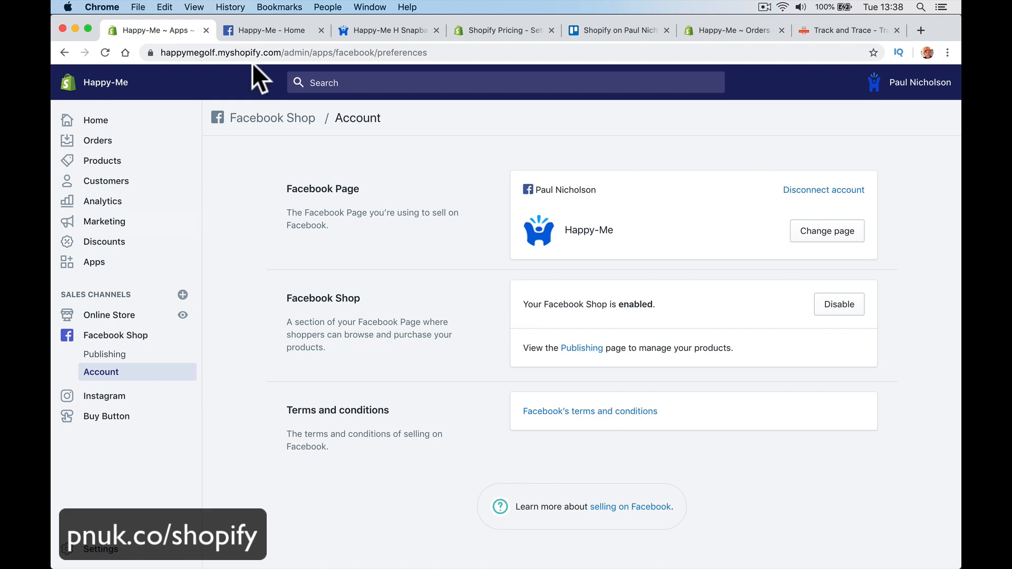
{"action": "left_click", "coordinate": [268, 35]}
Step: Open the Facebook page's Shop and page forward through the product carousel to the mugs
{"action": "scroll", "coordinate": [481, 369], "scroll_direction": "down", "scroll_amount": 7}
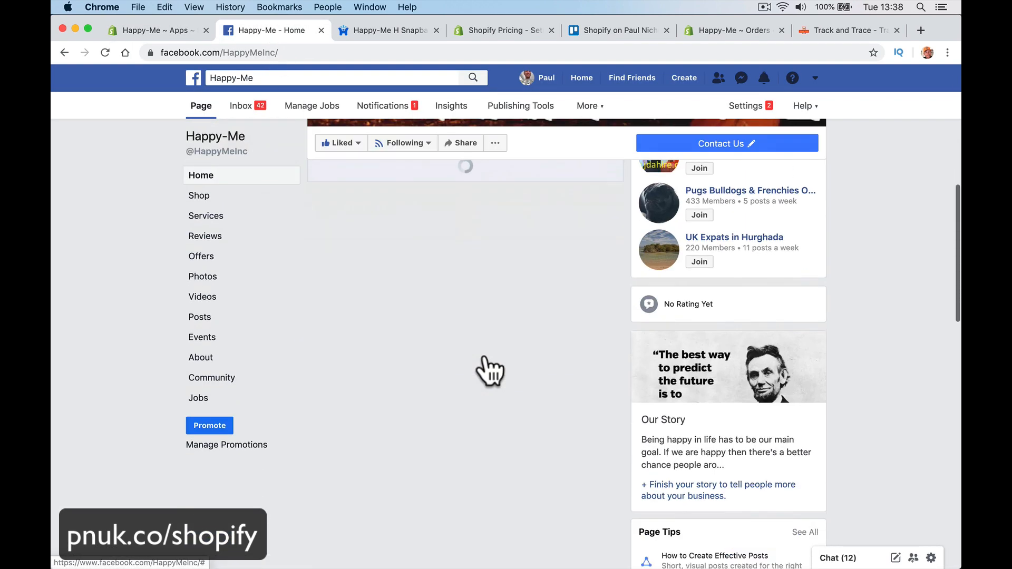
{"action": "scroll", "coordinate": [429, 428], "scroll_direction": "down", "scroll_amount": 5}
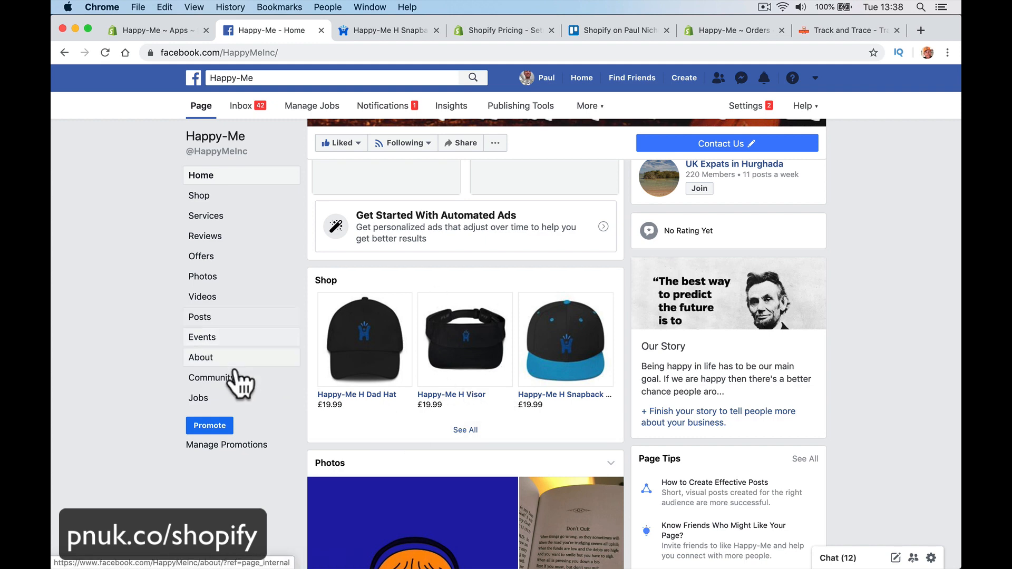
{"action": "left_click", "coordinate": [261, 196]}
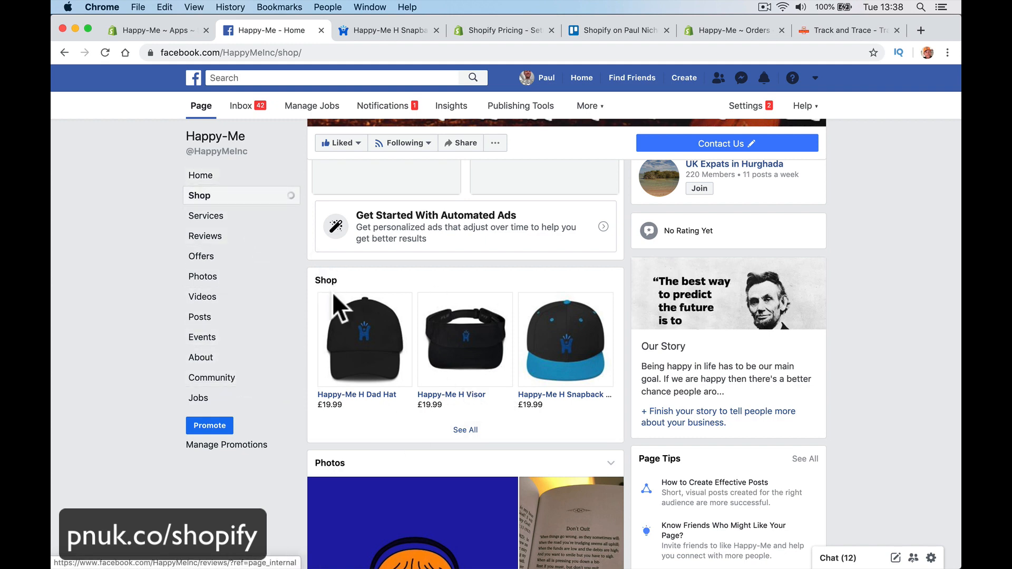
{"action": "scroll", "coordinate": [463, 531], "scroll_direction": "down", "scroll_amount": 10}
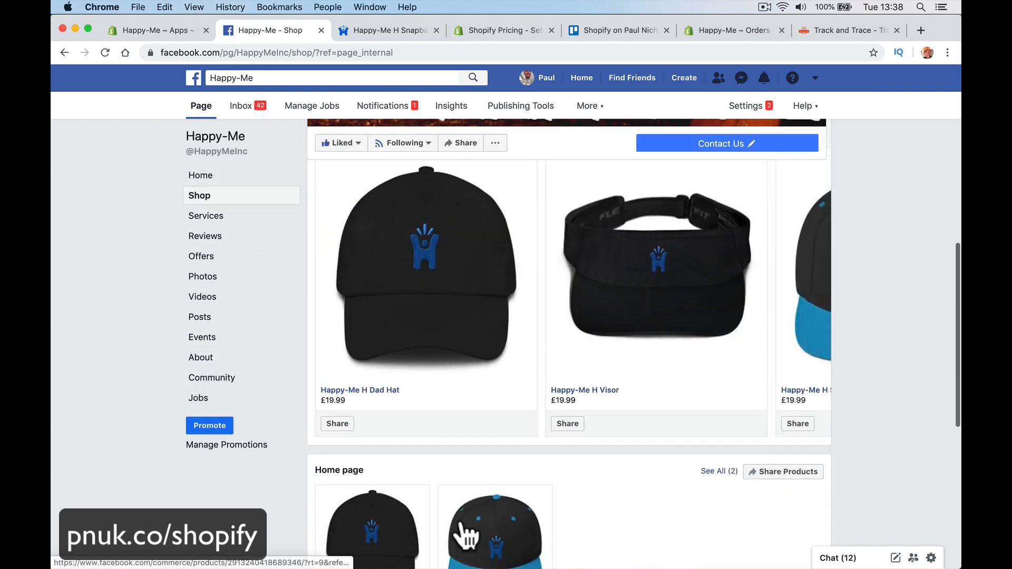
{"action": "left_click", "coordinate": [807, 282]}
{"action": "left_click", "coordinate": [812, 282]}
{"action": "left_click", "coordinate": [812, 282]}
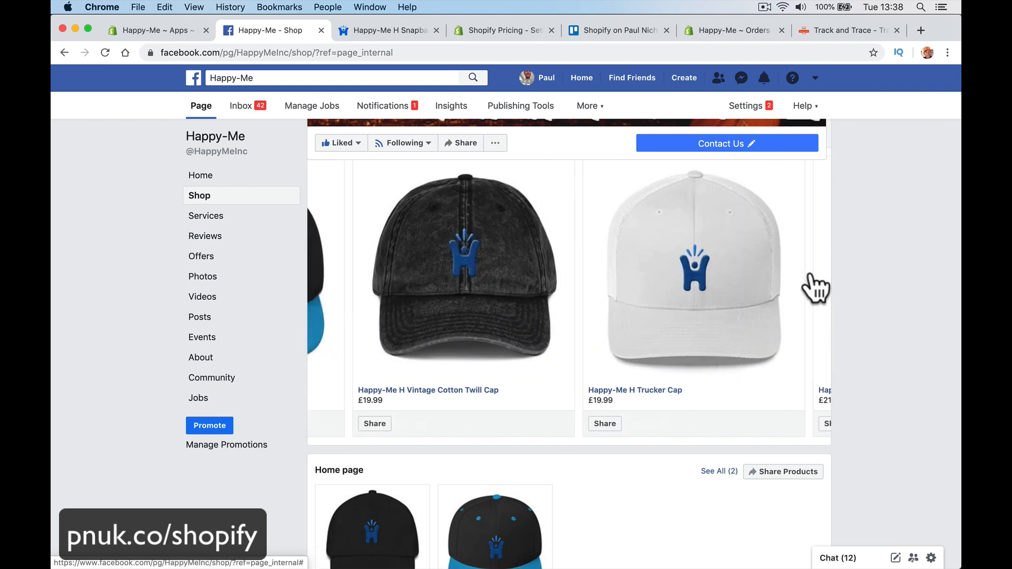
{"action": "left_click", "coordinate": [812, 279]}
{"action": "left_click", "coordinate": [812, 279]}
{"action": "left_click", "coordinate": [813, 279]}
{"action": "left_click", "coordinate": [812, 280]}
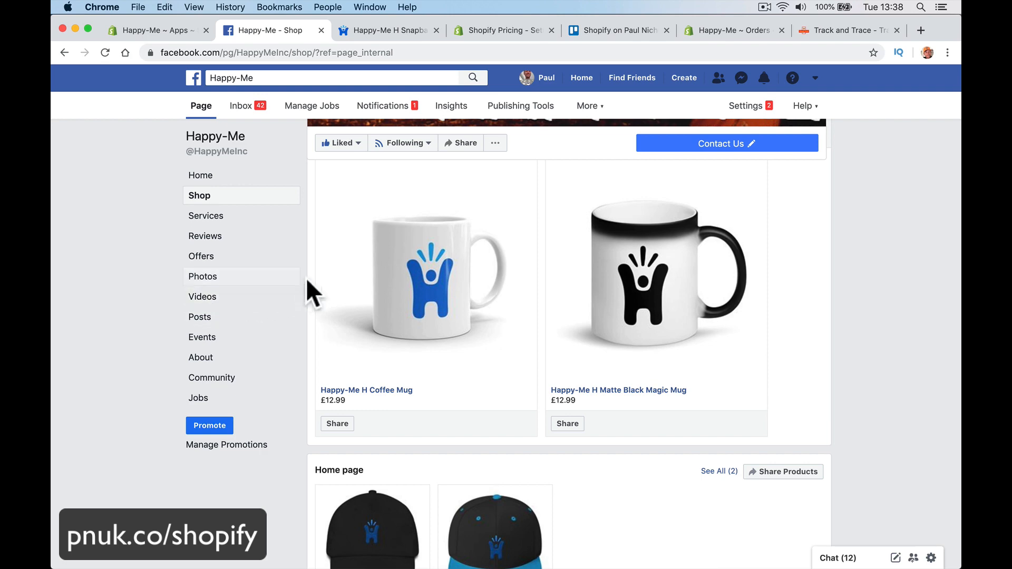
Step: Page back to the caps and open the Happy-Me H Trucker Cap details
{"action": "left_click", "coordinate": [322, 274]}
{"action": "left_click", "coordinate": [324, 278]}
{"action": "left_click", "coordinate": [324, 279]}
{"action": "left_click", "coordinate": [324, 278]}
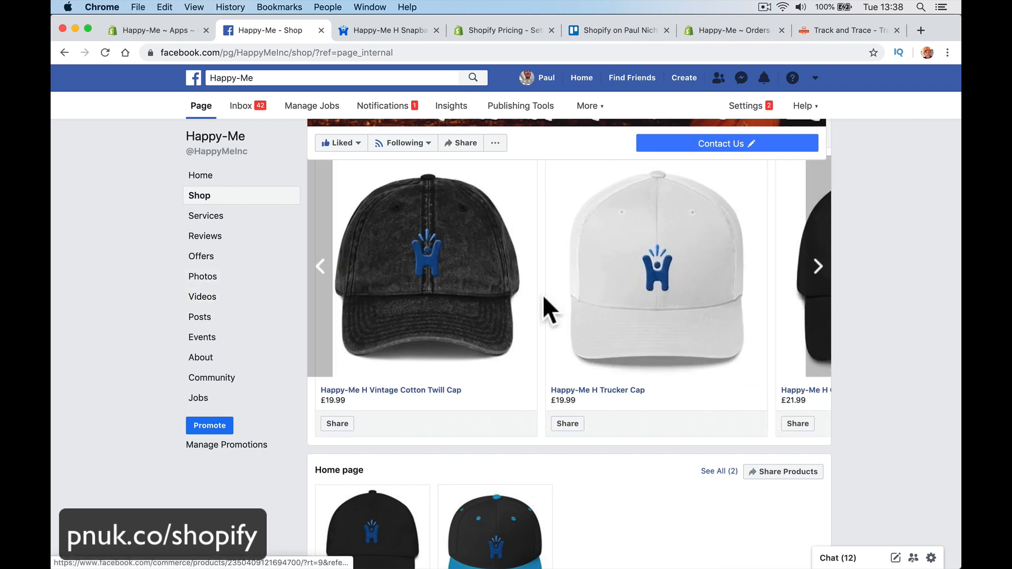
{"action": "left_click", "coordinate": [628, 276]}
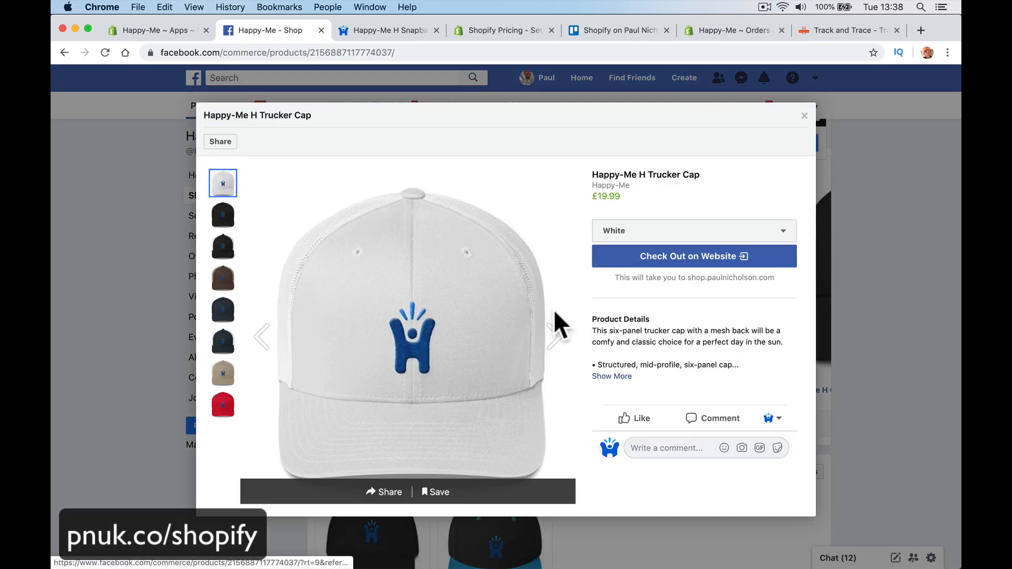
Step: Preview the cap's colour variants: black, black/white, brown, navy/white, khaki, red, navy
{"action": "left_click", "coordinate": [223, 221]}
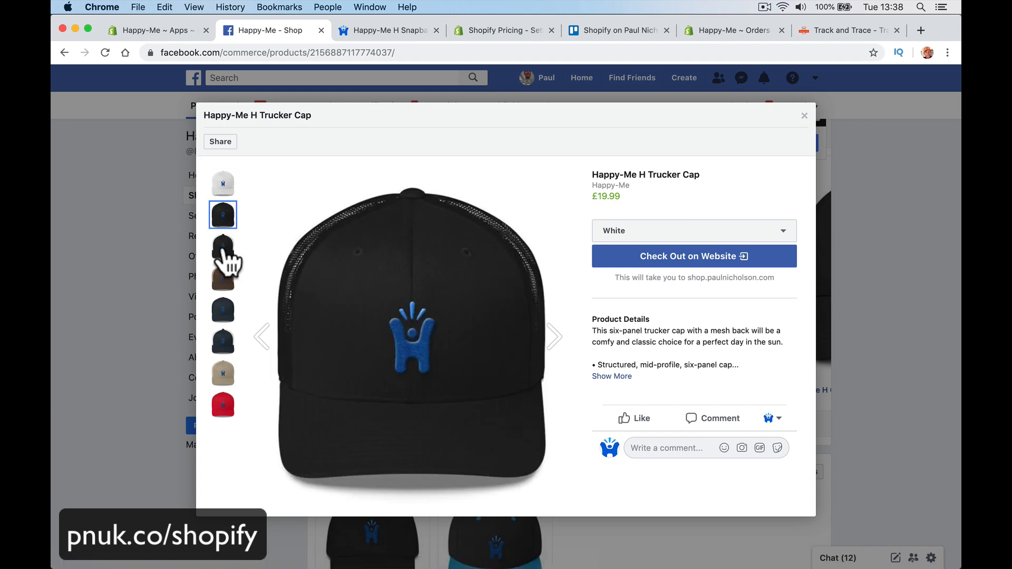
{"action": "left_click", "coordinate": [224, 252]}
{"action": "left_click", "coordinate": [227, 278]}
{"action": "left_click", "coordinate": [224, 340]}
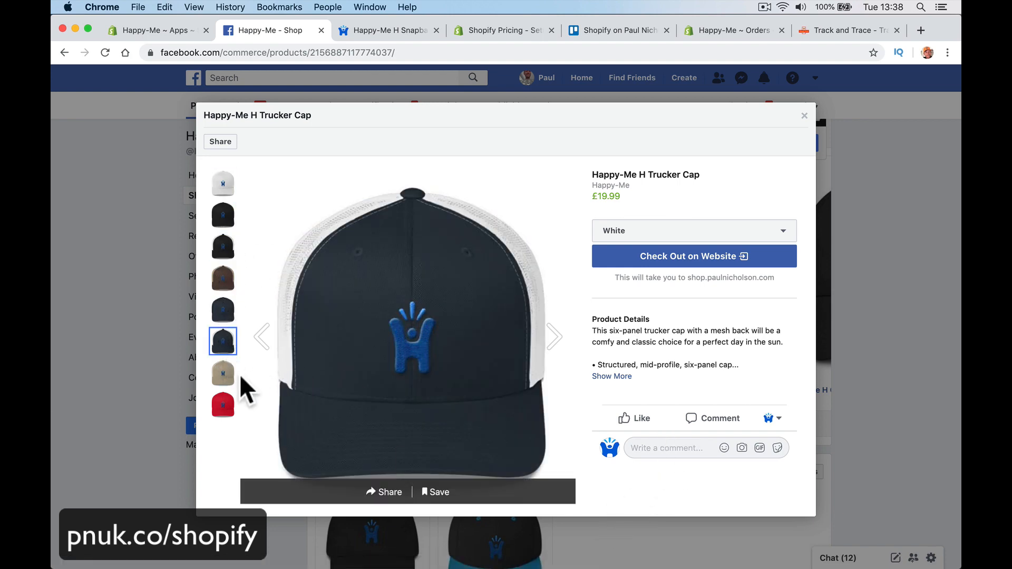
{"action": "left_click", "coordinate": [223, 374]}
{"action": "left_click", "coordinate": [226, 404]}
{"action": "left_click", "coordinate": [223, 314]}
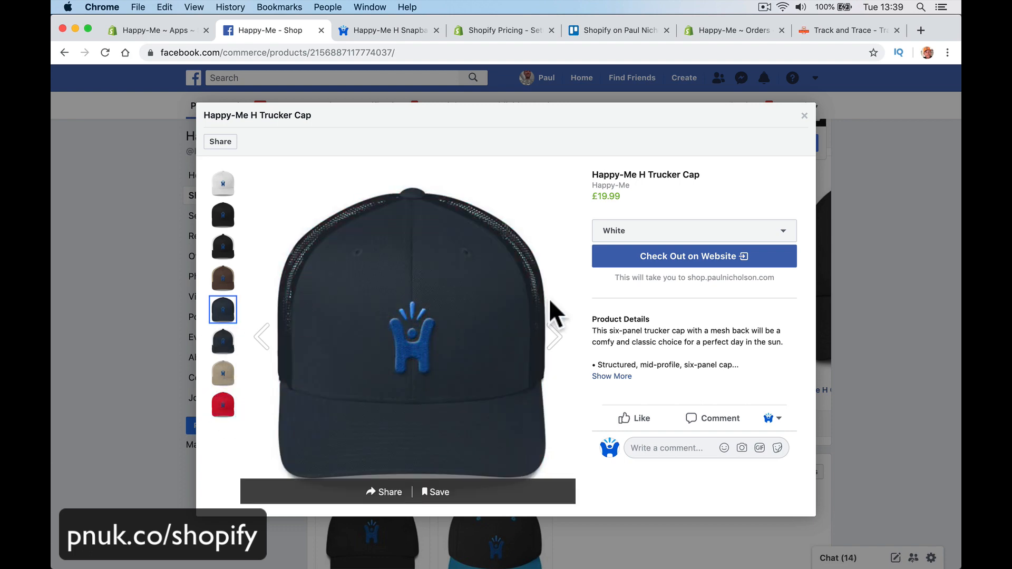
Step: Check out the white cap on the store website, then return to Shopify's Facebook Shop settings
{"action": "left_click", "coordinate": [648, 259]}
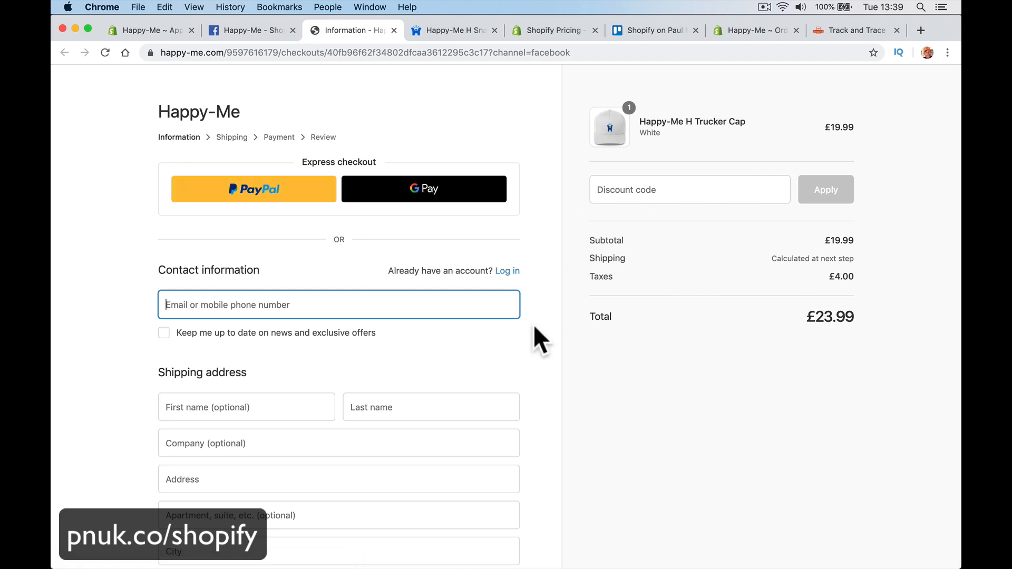
{"action": "left_click", "coordinate": [232, 30]}
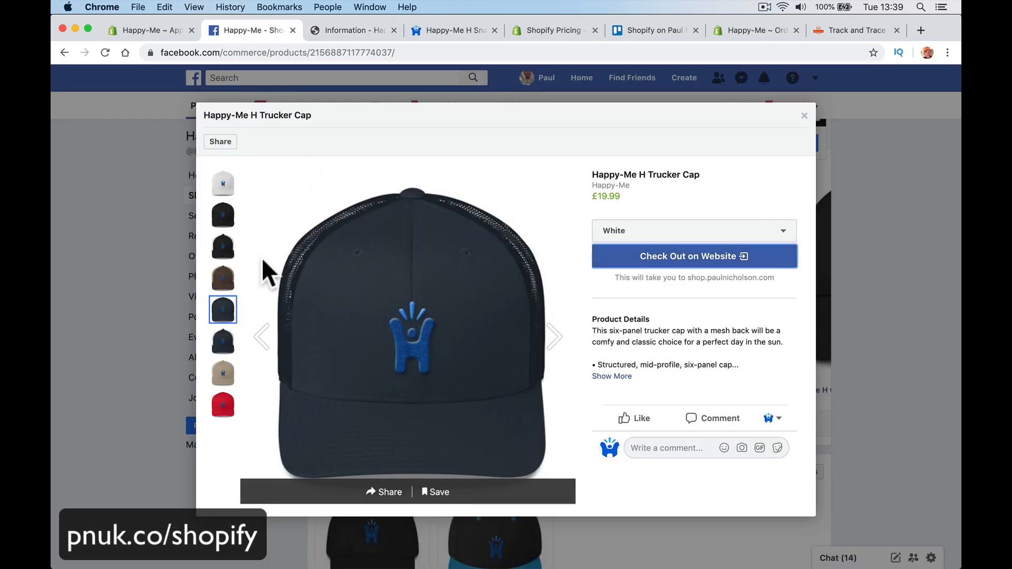
{"action": "left_click", "coordinate": [145, 30]}
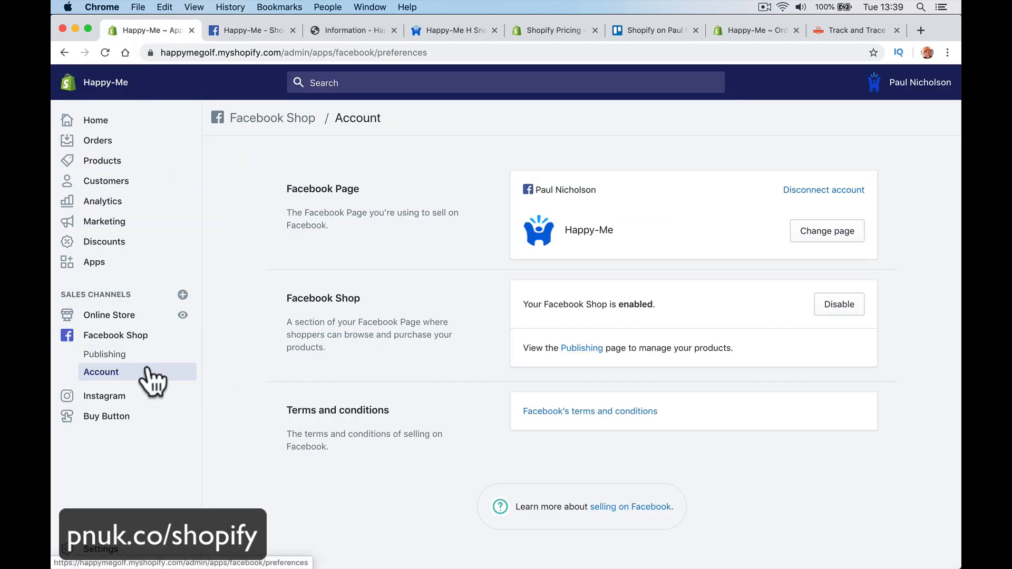
Step: Check that the Happy-Me H and Home page collections are available on Facebook, then view the Facebook Shop
{"action": "left_click", "coordinate": [118, 355]}
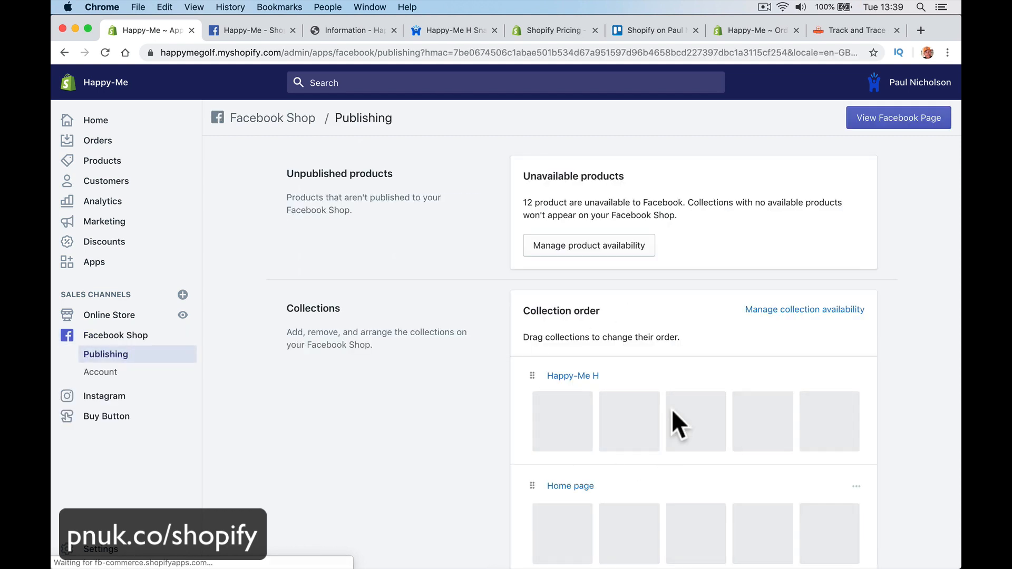
{"action": "scroll", "coordinate": [638, 421], "scroll_direction": "down", "scroll_amount": 5}
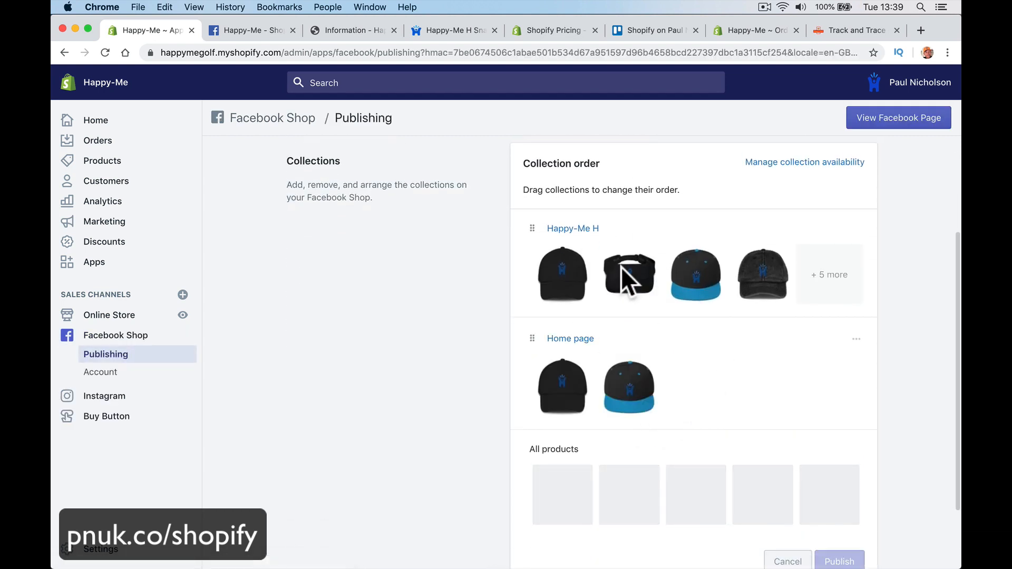
{"action": "scroll", "coordinate": [730, 425], "scroll_direction": "down", "scroll_amount": 3}
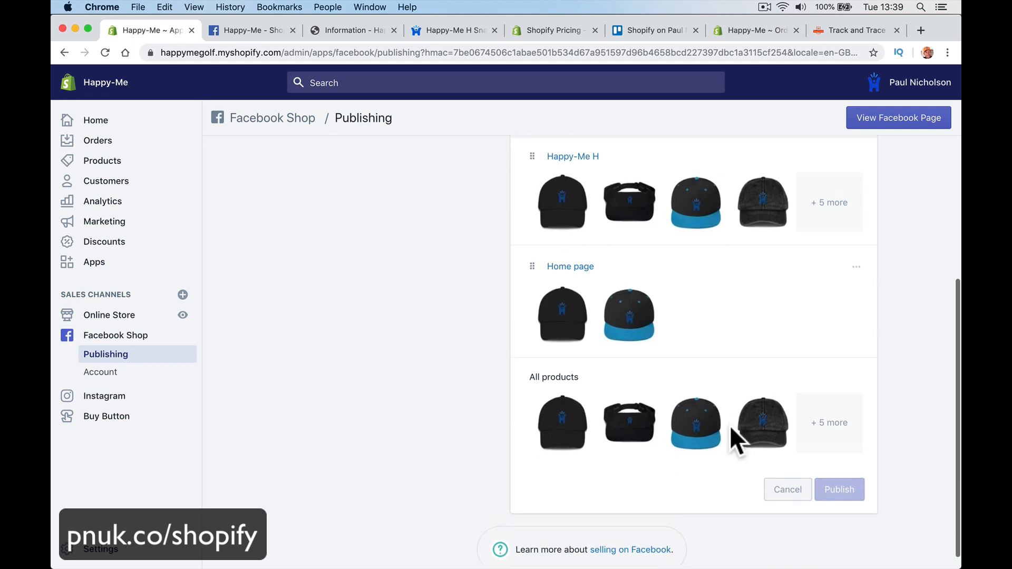
{"action": "scroll", "coordinate": [729, 426], "scroll_direction": "up", "scroll_amount": 5}
{"action": "left_click", "coordinate": [785, 217]}
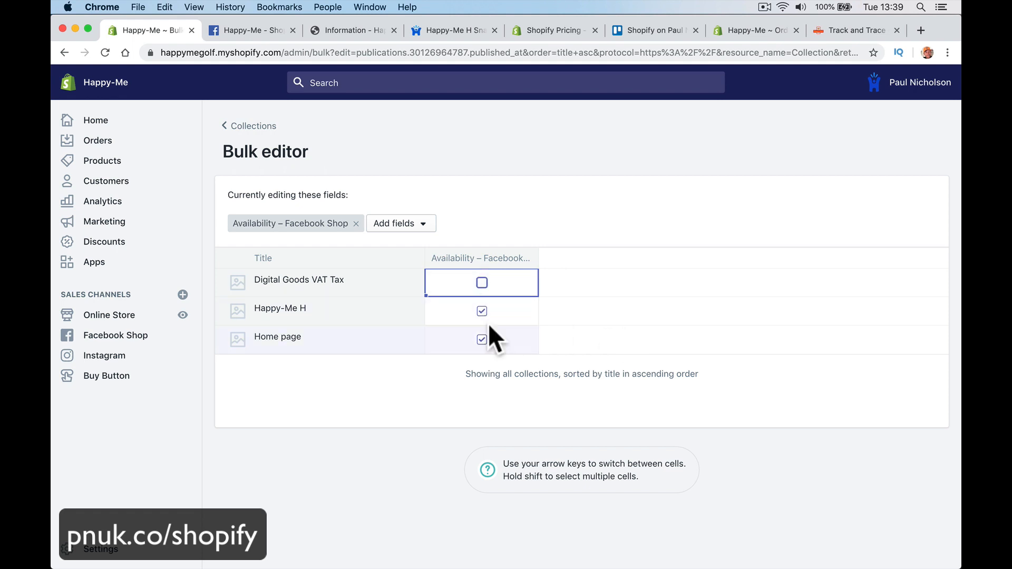
{"action": "scroll", "coordinate": [485, 348], "scroll_direction": "left", "scroll_amount": 5}
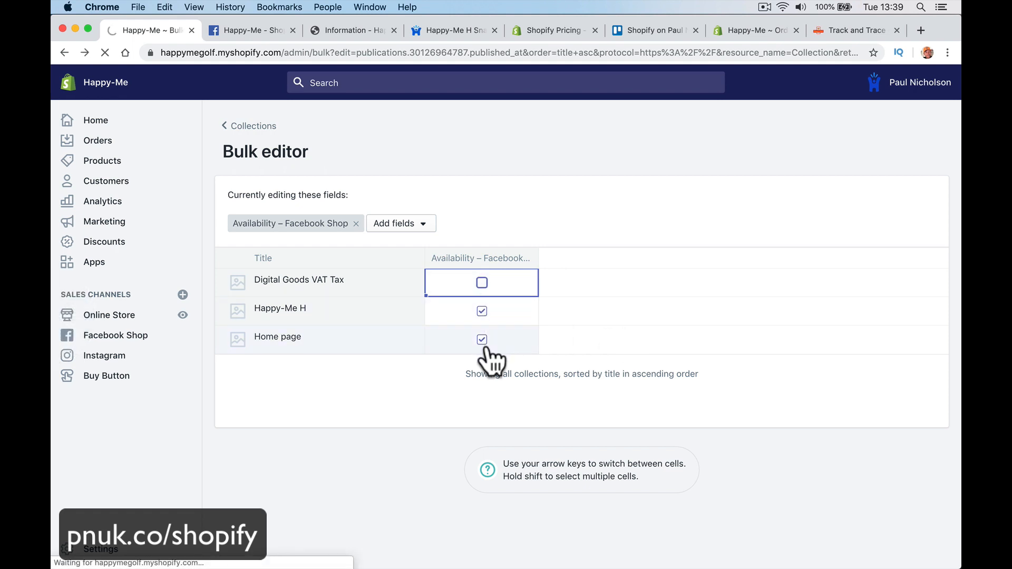
{"action": "scroll", "coordinate": [485, 348], "scroll_direction": "right", "scroll_amount": 5}
{"action": "scroll", "coordinate": [253, 274], "scroll_direction": "left", "scroll_amount": 5}
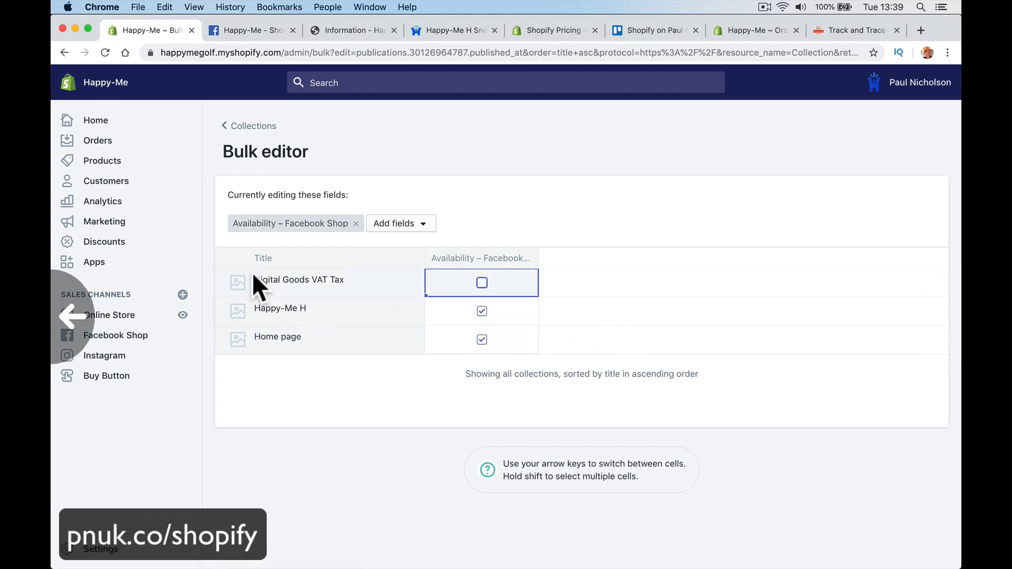
{"action": "left_click", "coordinate": [125, 337]}
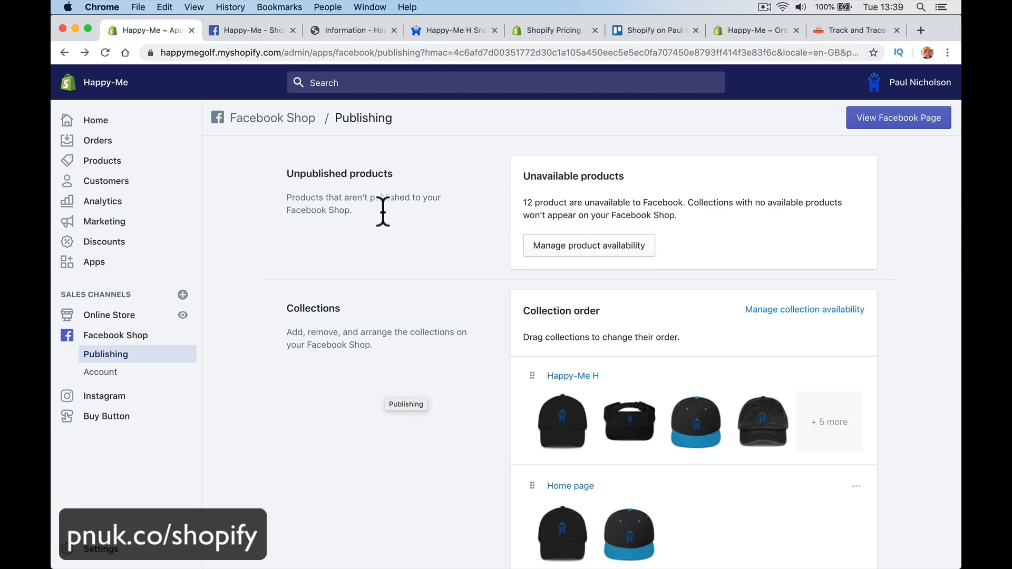
{"action": "left_click", "coordinate": [273, 30]}
Step: Browse the Facebook Shop products, briefly viewing the Matte Black Magic Mug
{"action": "left_click", "coordinate": [112, 213]}
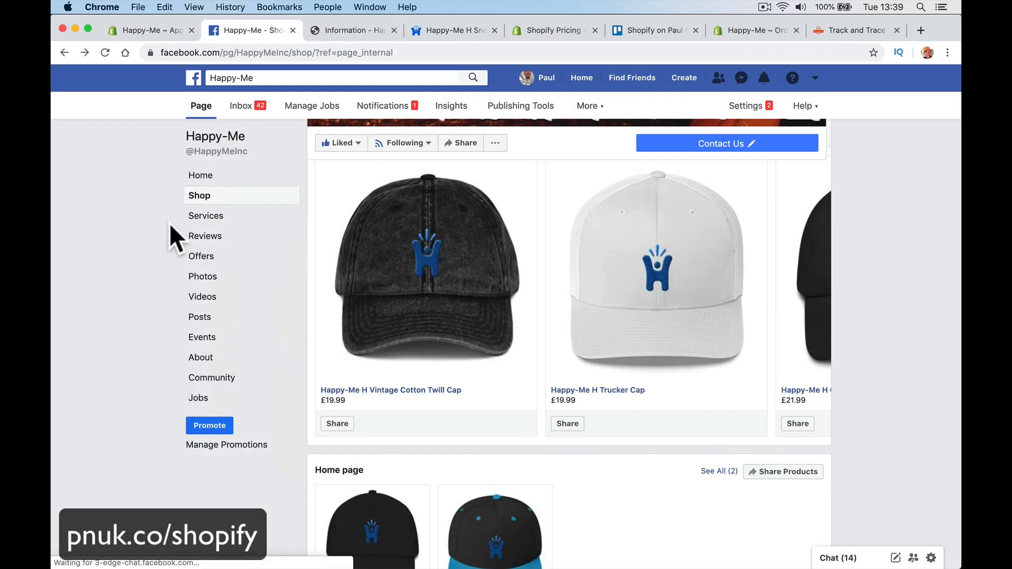
{"action": "scroll", "coordinate": [339, 338], "scroll_direction": "down", "scroll_amount": 3}
{"action": "scroll", "coordinate": [340, 325], "scroll_direction": "up", "scroll_amount": 10}
{"action": "scroll", "coordinate": [464, 466], "scroll_direction": "down", "scroll_amount": 5}
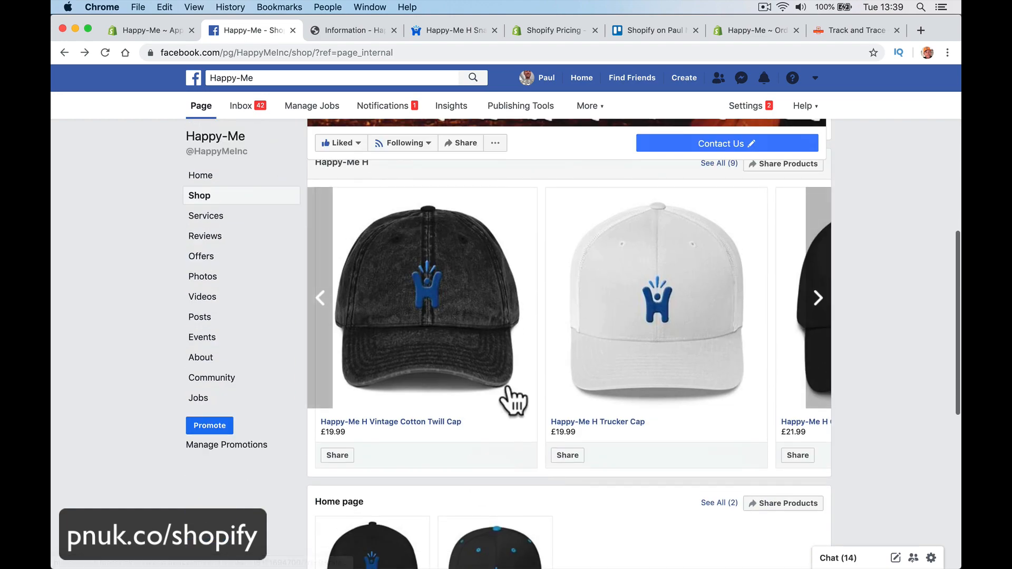
{"action": "scroll", "coordinate": [701, 358], "scroll_direction": "up", "scroll_amount": 2}
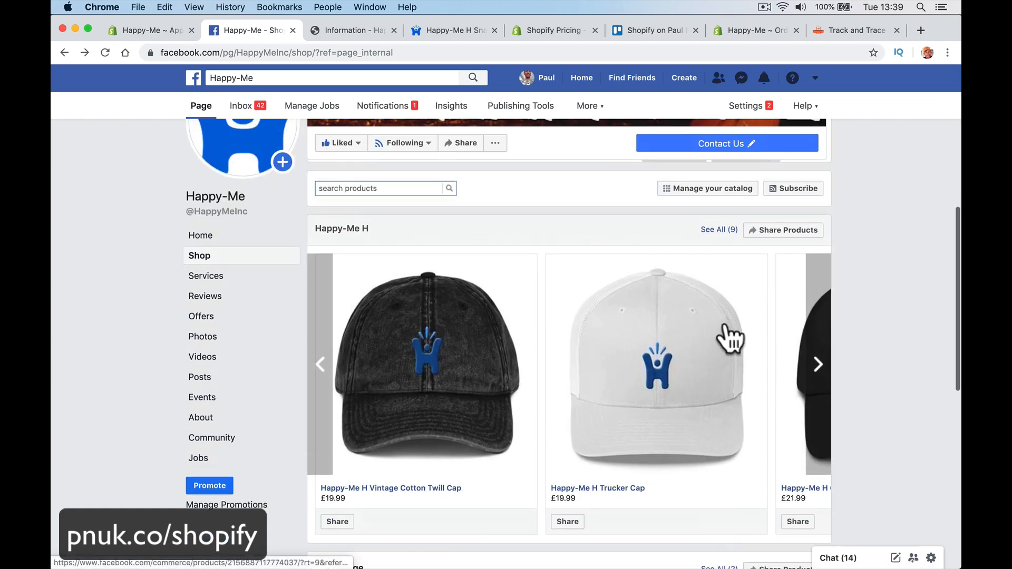
{"action": "left_click", "coordinate": [815, 366]}
{"action": "left_click", "coordinate": [815, 366]}
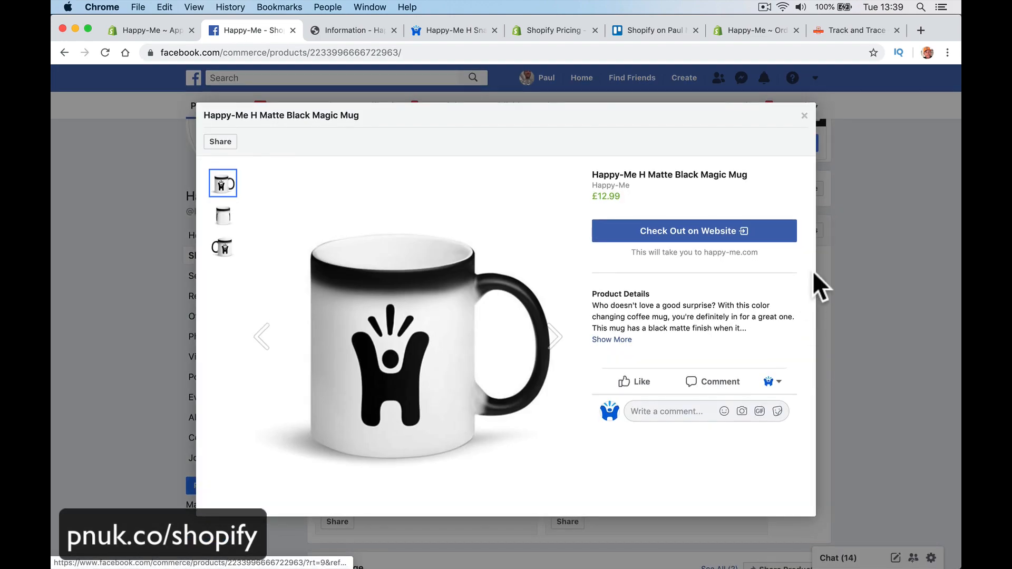
{"action": "left_click", "coordinate": [818, 284]}
Step: Open the Structured Twill Cap and cycle through its colour images
{"action": "scroll", "coordinate": [831, 324], "scroll_direction": "down", "scroll_amount": 5}
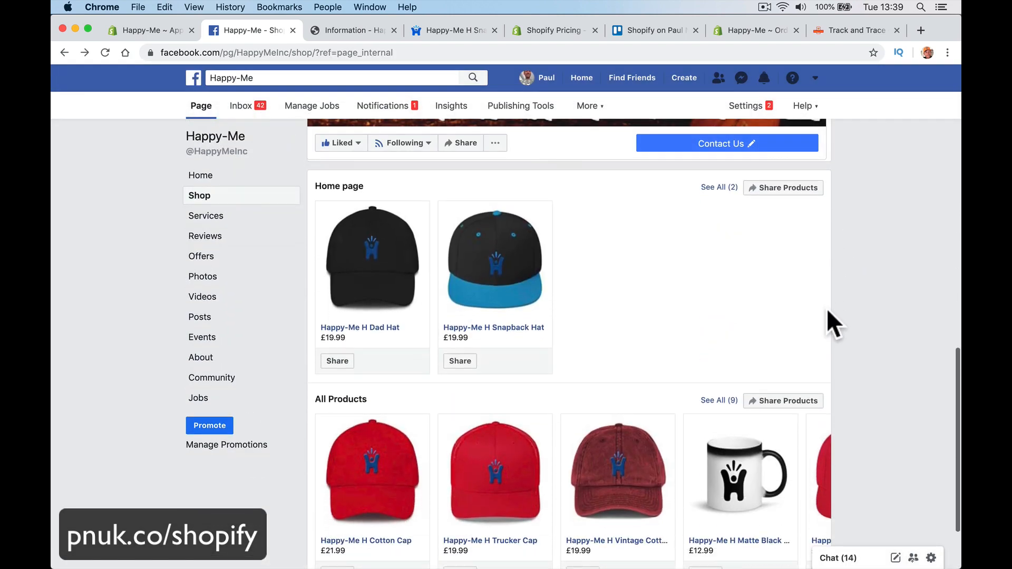
{"action": "scroll", "coordinate": [754, 377], "scroll_direction": "down", "scroll_amount": 3}
{"action": "left_click", "coordinate": [815, 380]}
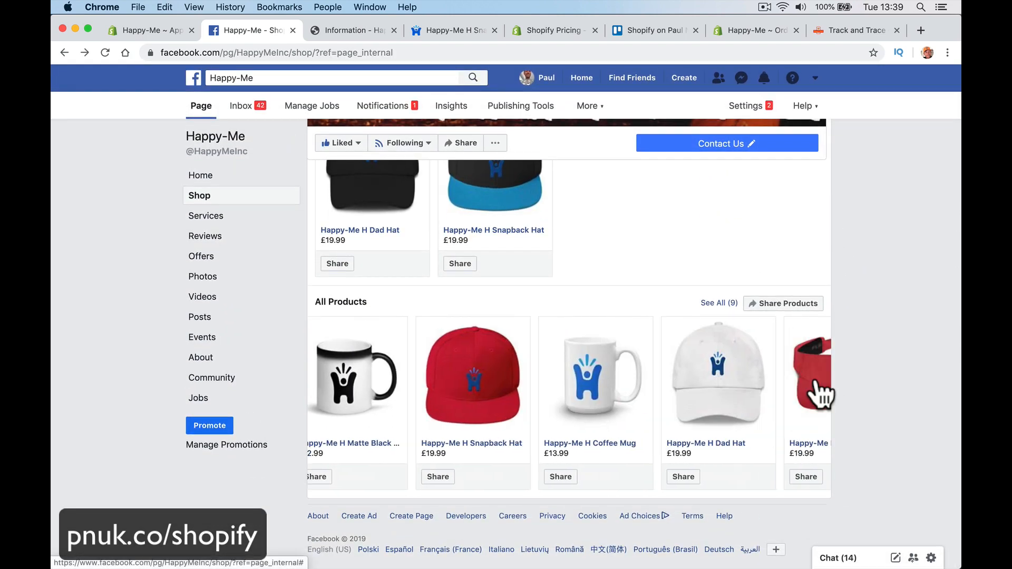
{"action": "left_click", "coordinate": [815, 378]}
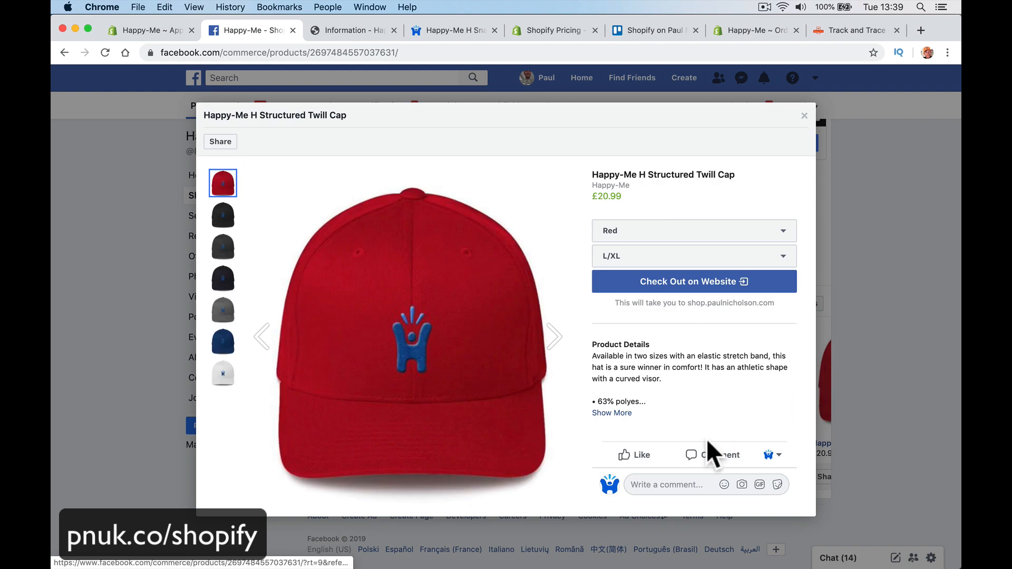
{"action": "left_click", "coordinate": [549, 341]}
{"action": "left_click", "coordinate": [549, 342]}
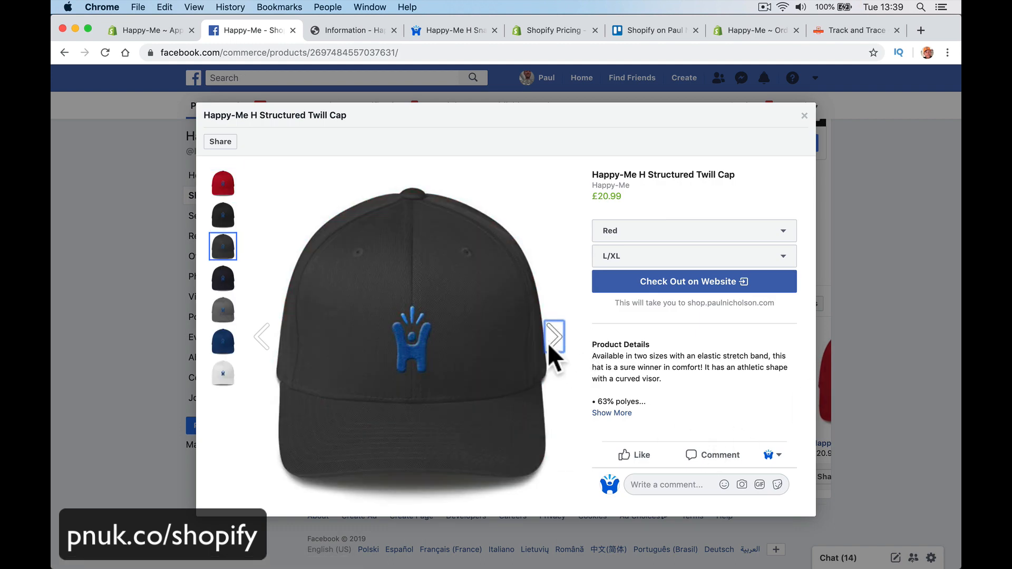
{"action": "left_click", "coordinate": [549, 341]}
{"action": "left_click", "coordinate": [550, 342]}
{"action": "left_click", "coordinate": [549, 342]}
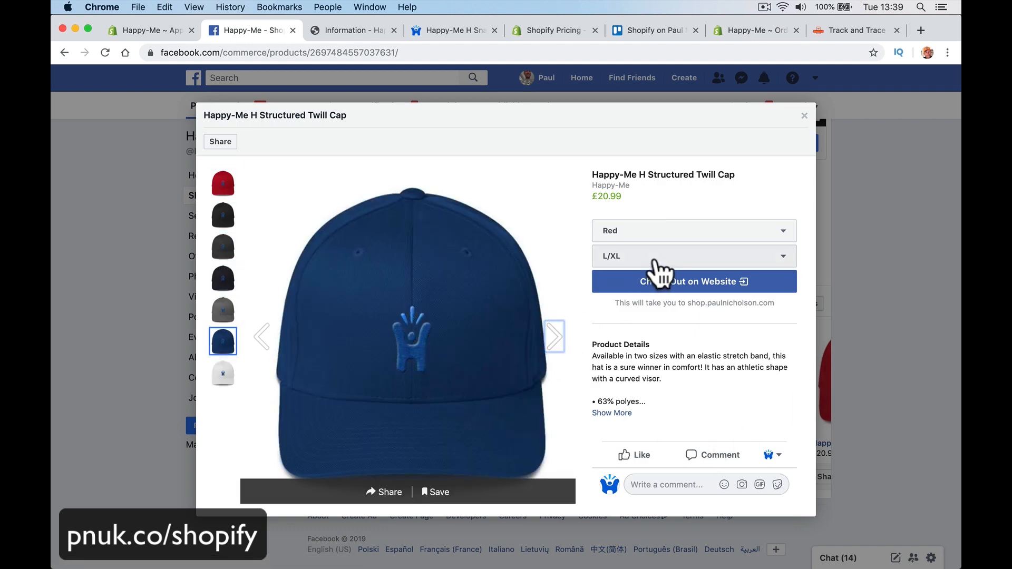
Step: Choose size L/XL and colour Red for the cap and check out on the website
{"action": "left_click", "coordinate": [657, 260]}
{"action": "left_click", "coordinate": [651, 308]}
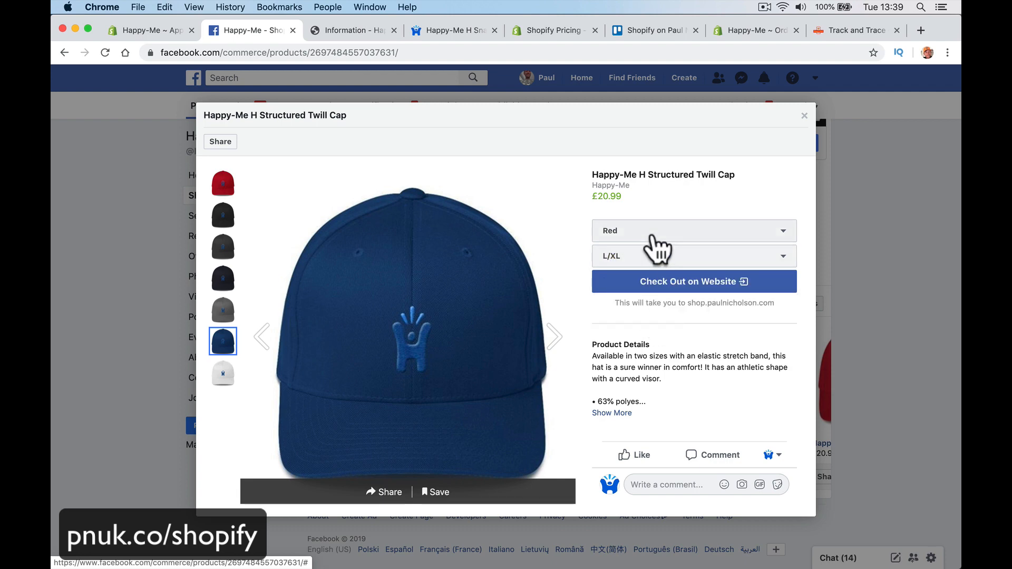
{"action": "left_click", "coordinate": [655, 235]}
{"action": "left_click", "coordinate": [654, 359]}
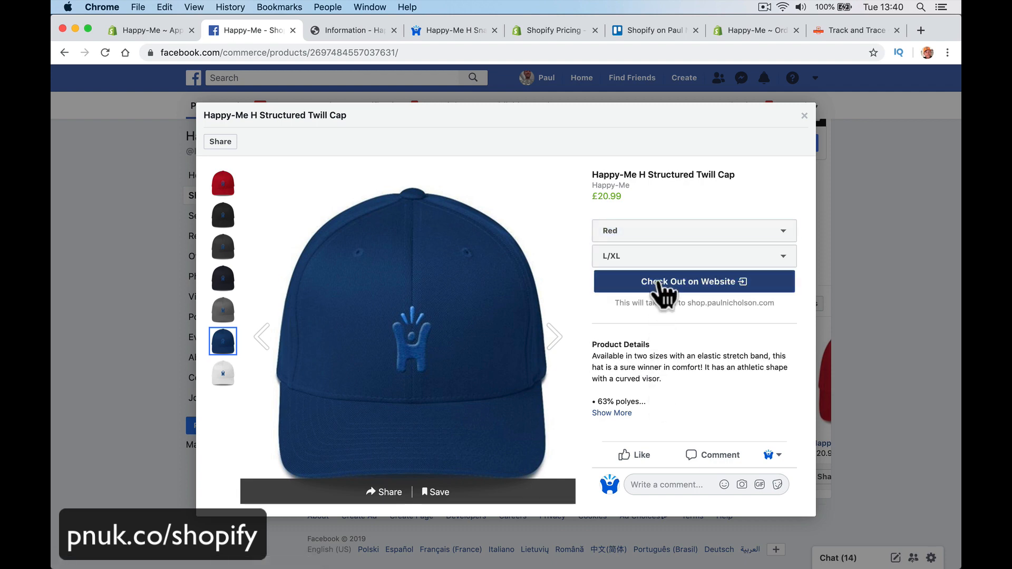
{"action": "left_click", "coordinate": [659, 289]}
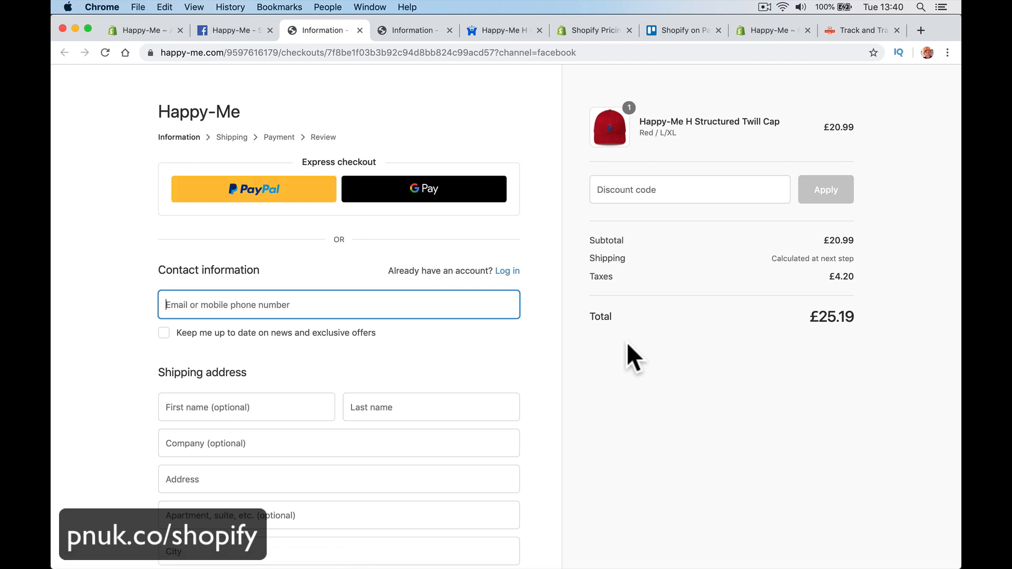
Step: Go to the happy-me.com storefront, which now shows one item in the cart
{"action": "left_click", "coordinate": [235, 53]}
{"action": "type", "text": "happy-me.com"}
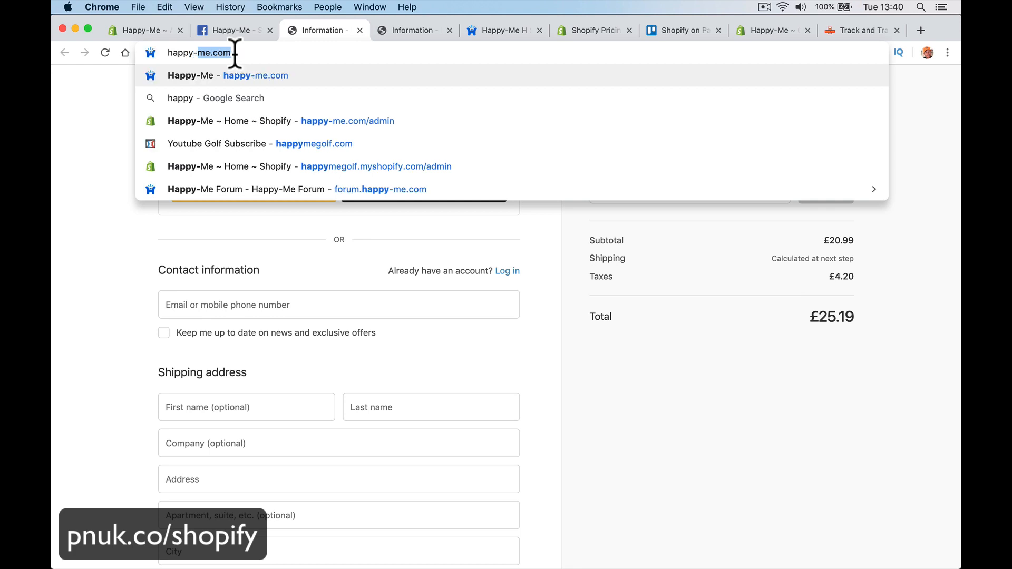
{"action": "key", "text": "Return"}
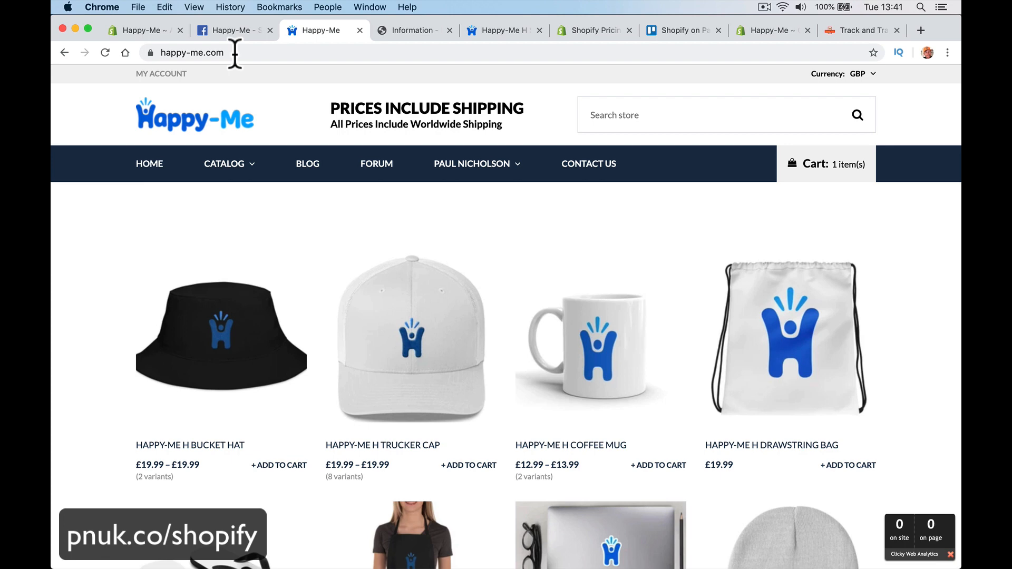
Step: Open the Free Training forum and its Shopify category
{"action": "left_click", "coordinate": [385, 167]}
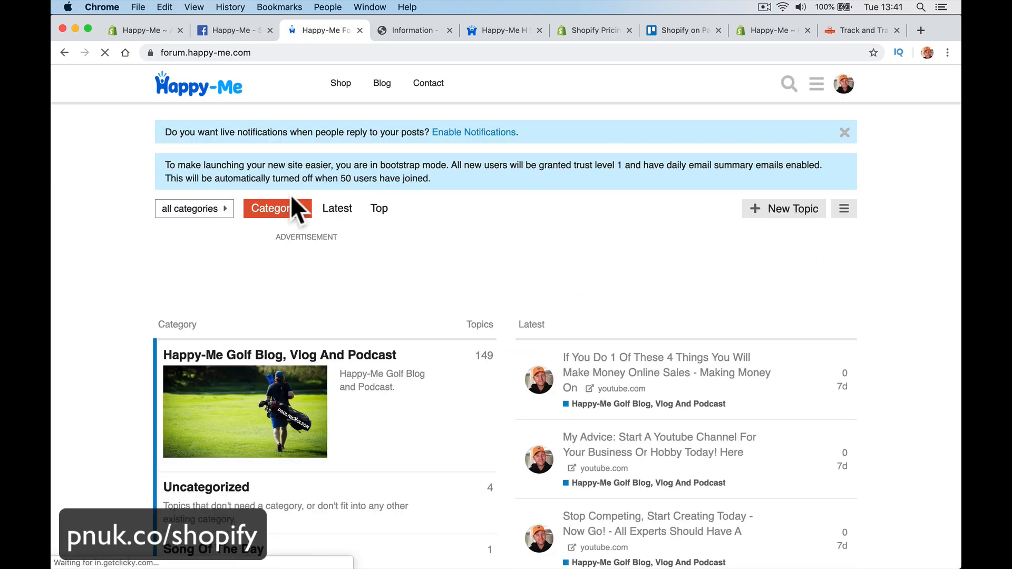
{"action": "scroll", "coordinate": [334, 269], "scroll_direction": "left", "scroll_amount": 3}
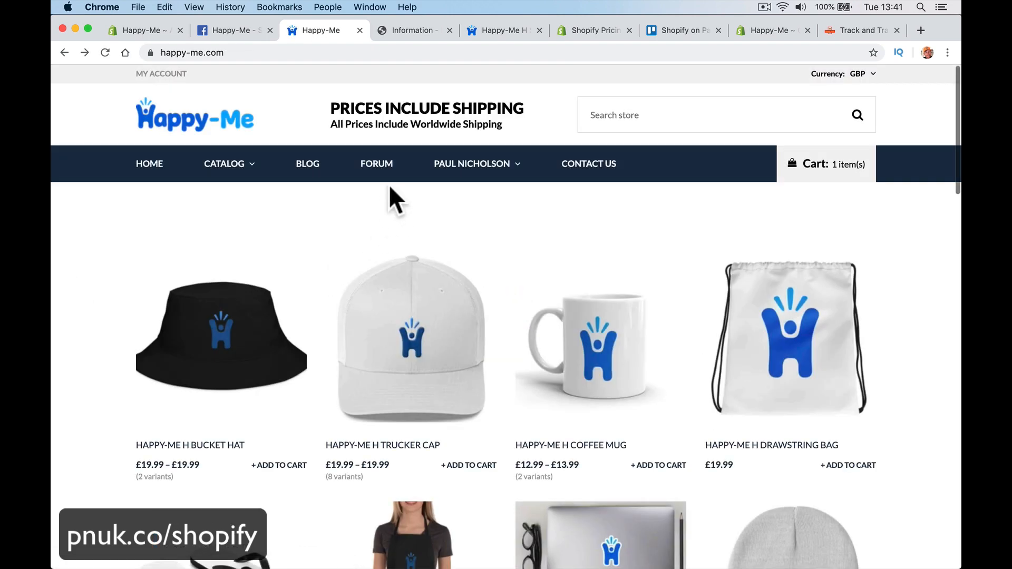
{"action": "mouse_move", "coordinate": [463, 168]}
{"action": "left_click", "coordinate": [484, 200]}
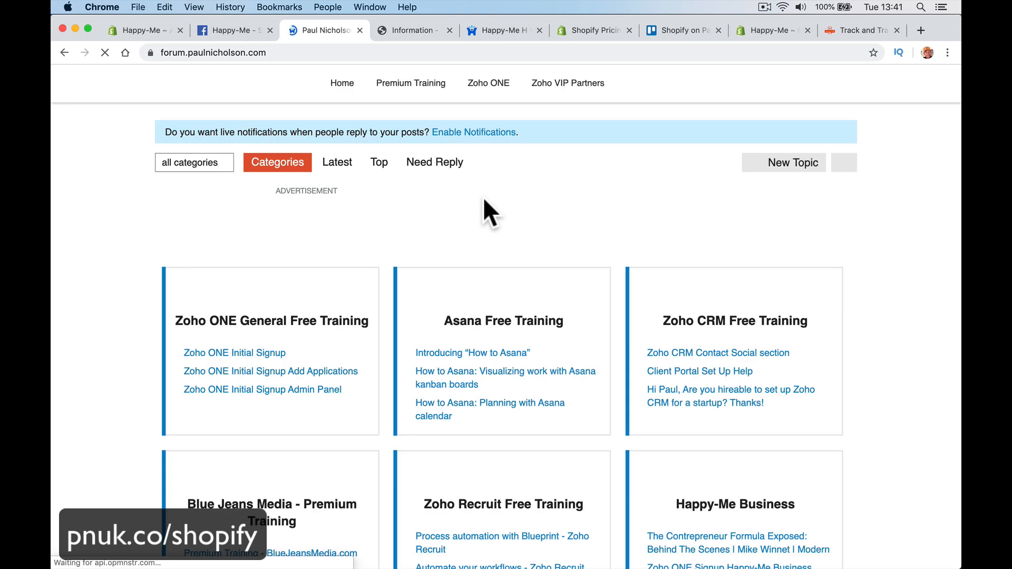
{"action": "scroll", "coordinate": [551, 295], "scroll_direction": "down", "scroll_amount": 15}
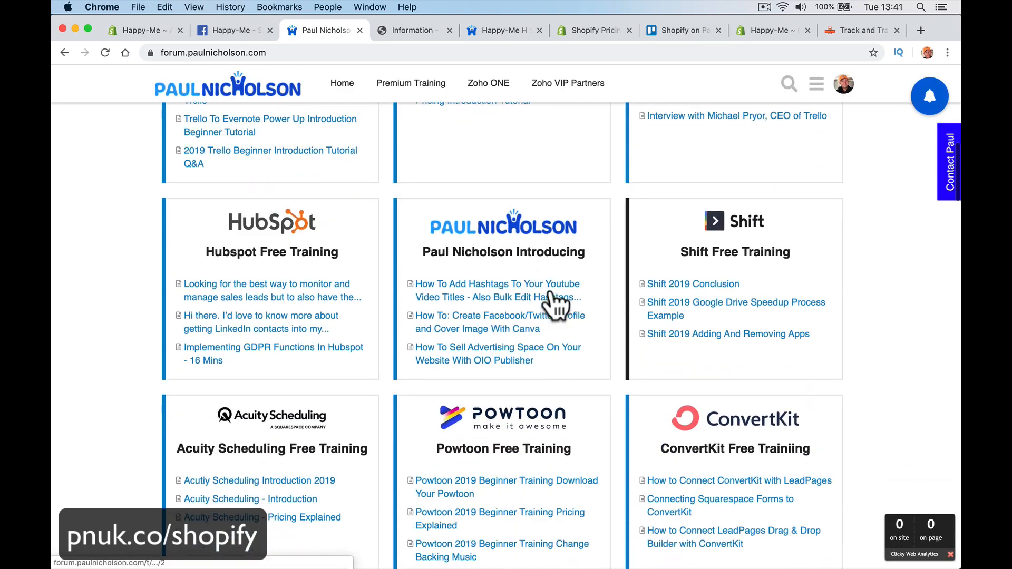
{"action": "scroll", "coordinate": [551, 292], "scroll_direction": "down", "scroll_amount": 15}
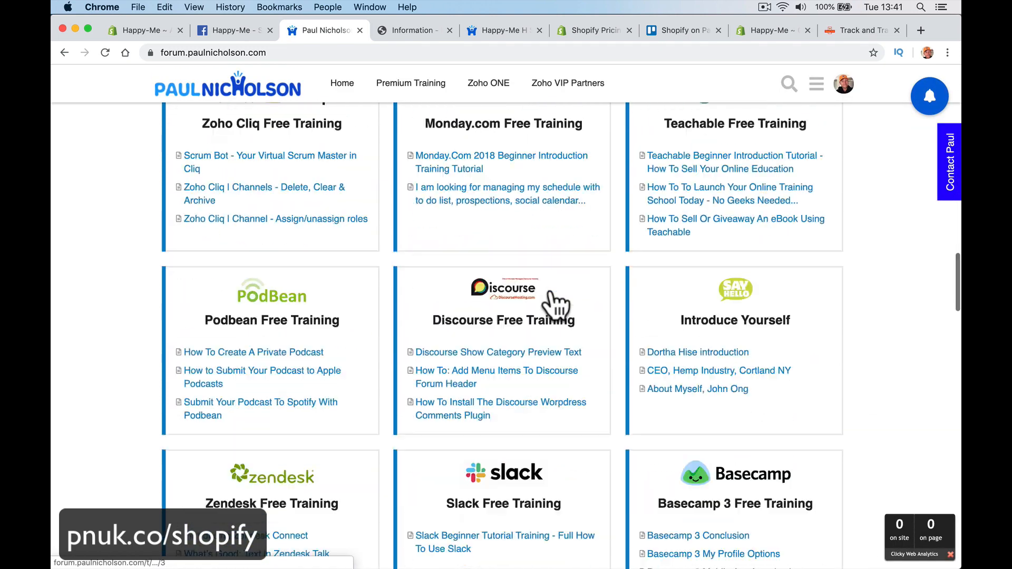
{"action": "scroll", "coordinate": [555, 306], "scroll_direction": "down", "scroll_amount": 15}
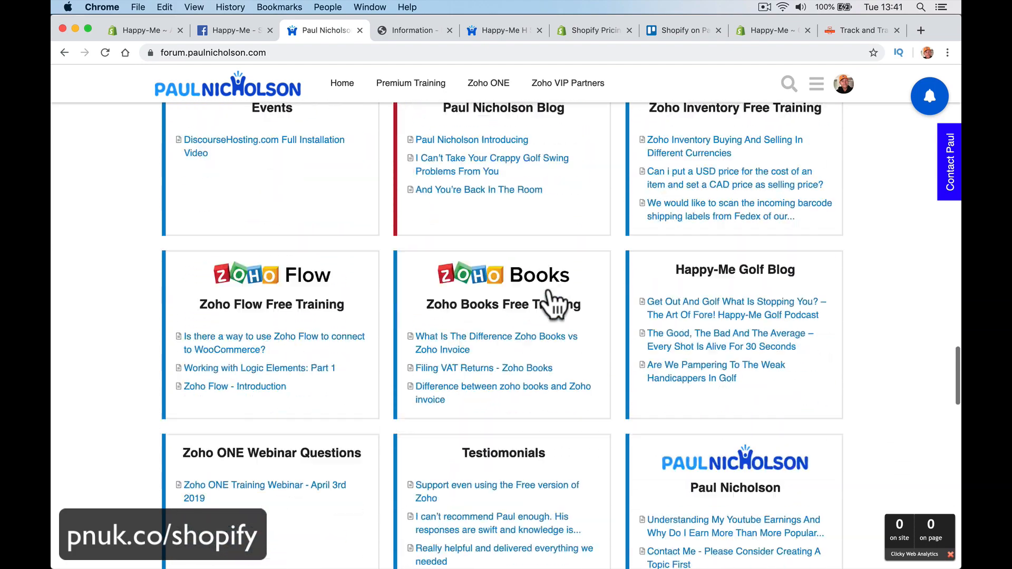
{"action": "scroll", "coordinate": [554, 305], "scroll_direction": "down", "scroll_amount": 5}
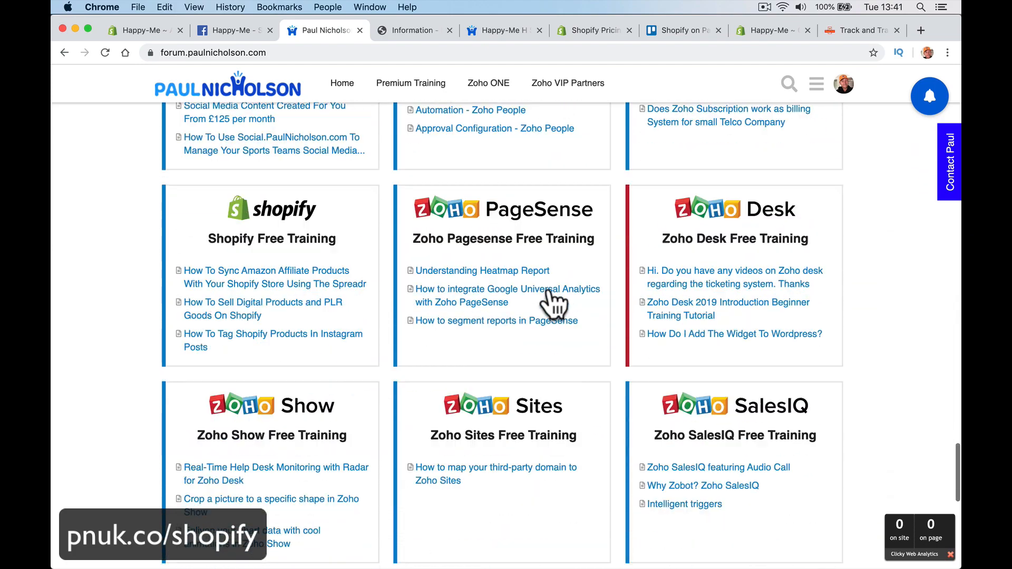
{"action": "left_click", "coordinate": [284, 228]}
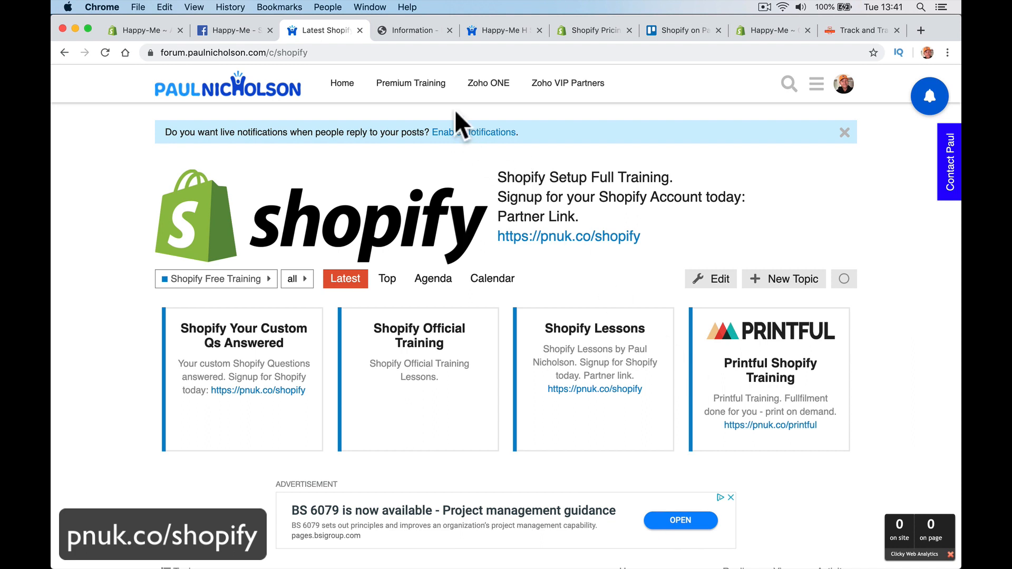
Step: Go to the pnuk.co/shopify link
{"action": "left_click", "coordinate": [447, 51]}
{"action": "type", "text": "pnuk"}
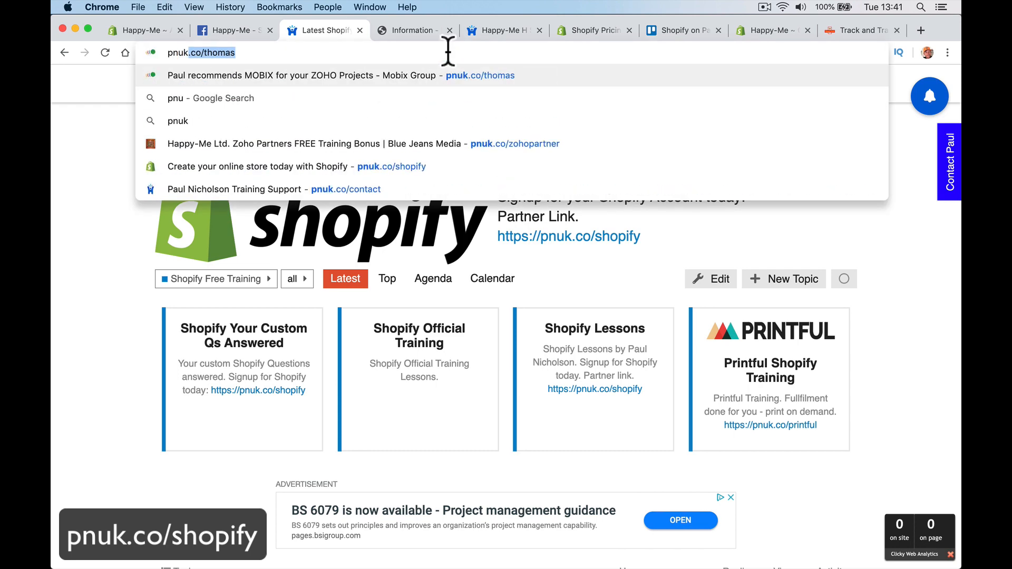
{"action": "type", "text": ".co/shopify"}
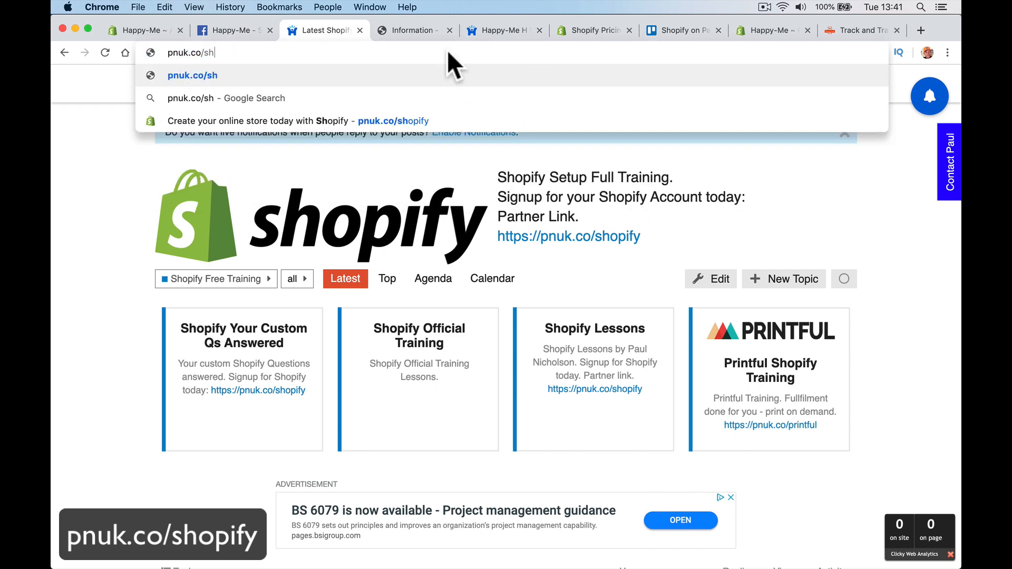
{"action": "key", "text": "Return"}
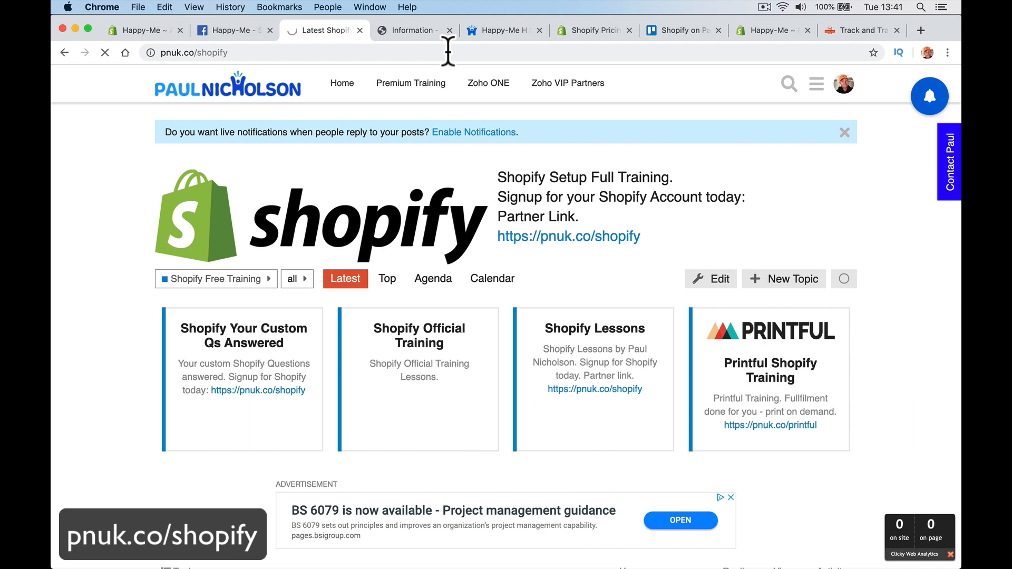